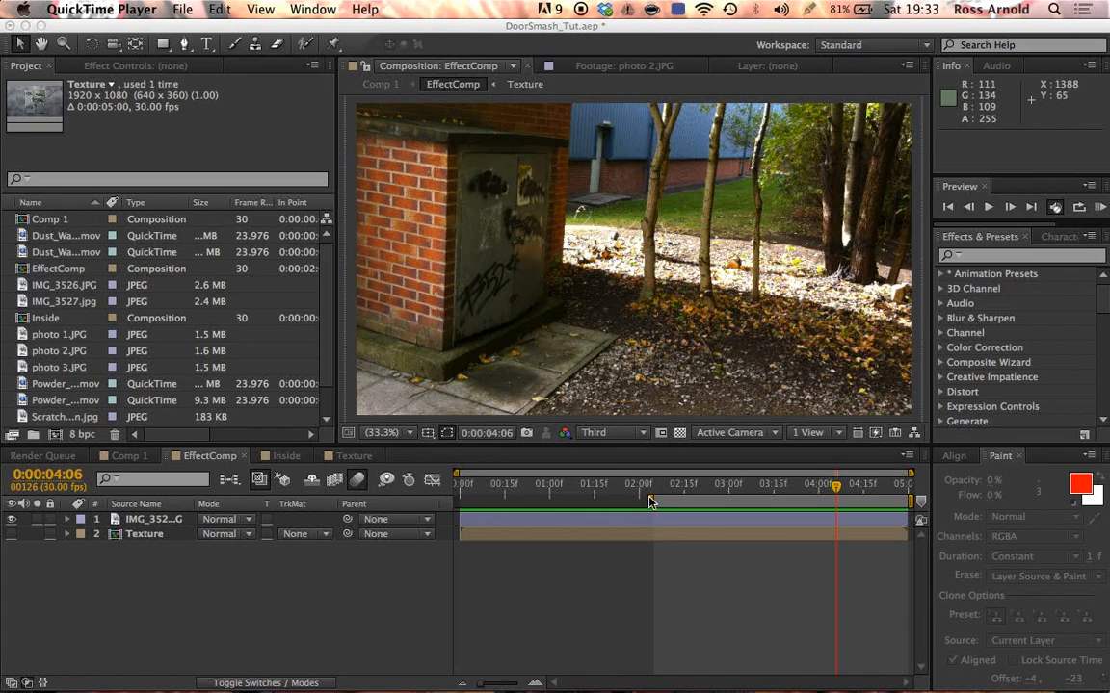
click(649, 500)
double_click(649, 501)
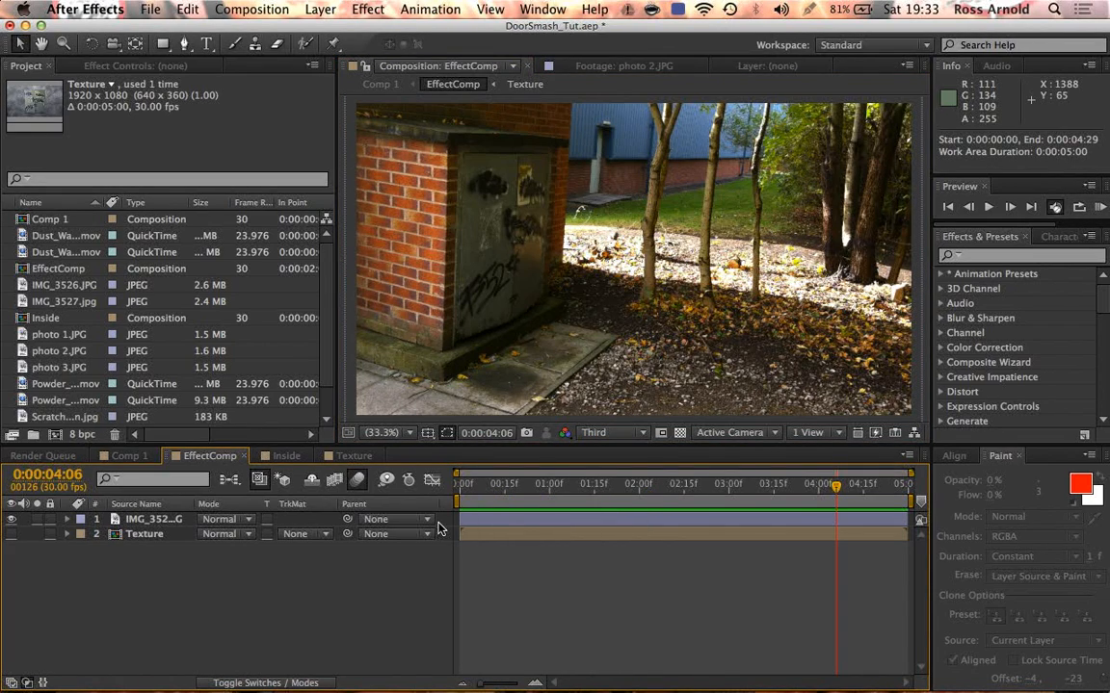
drag(502, 496, 608, 498)
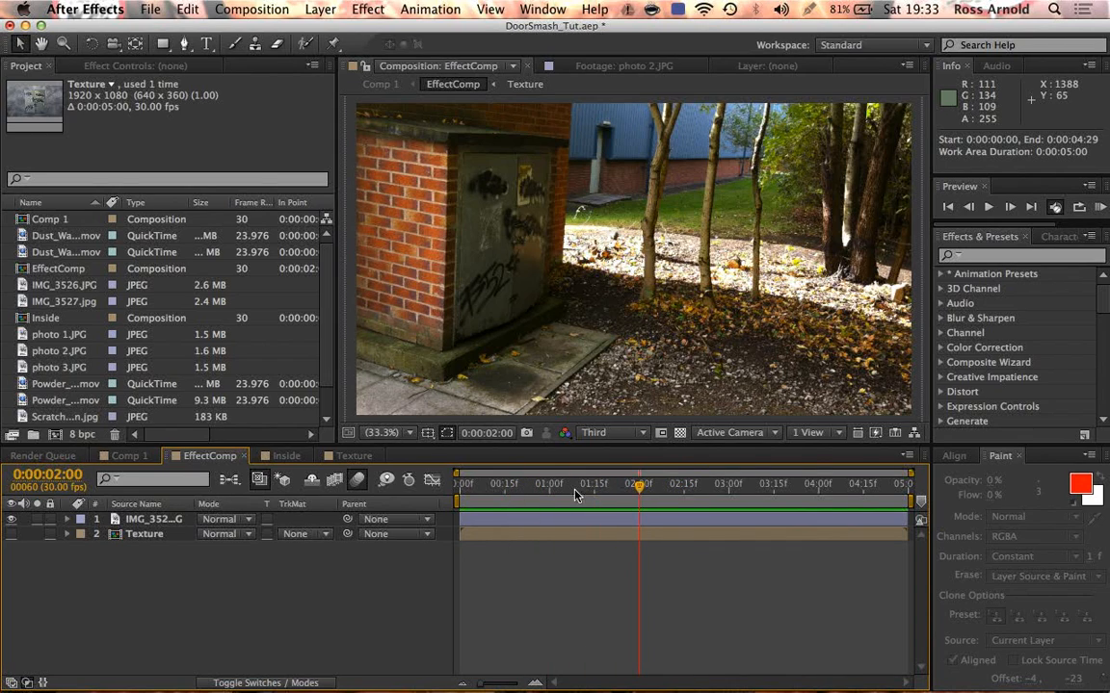
Step: Open Comp 1, set its preview resolution to Full and run a RAM preview of the camera shake
click(127, 456)
drag(507, 483, 604, 486)
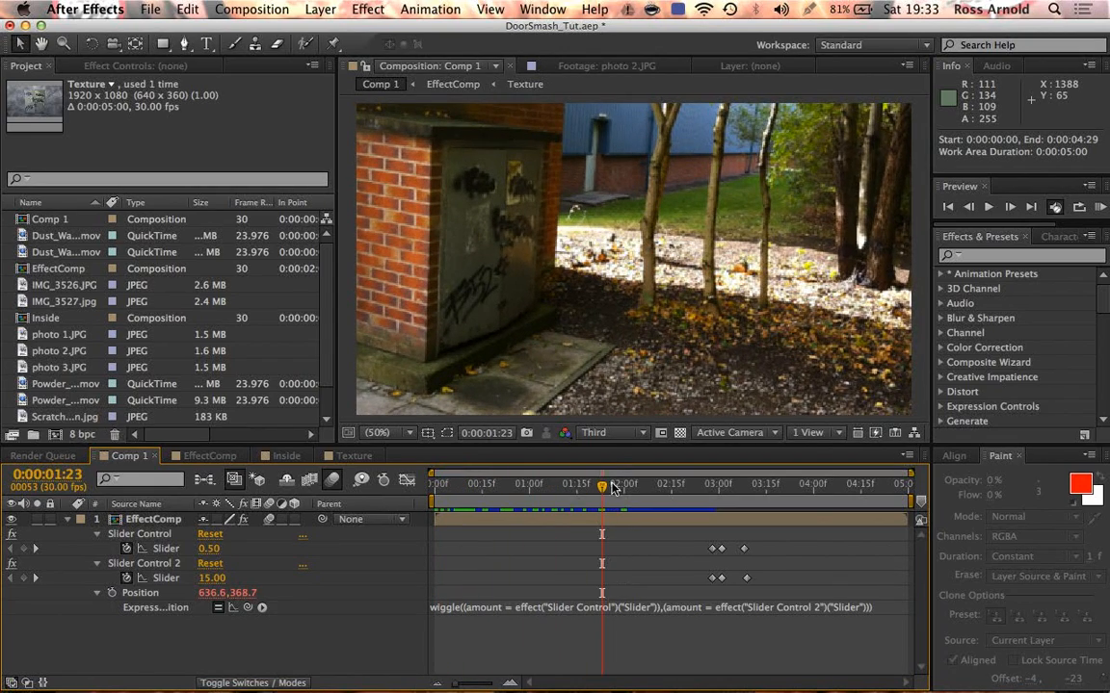
click(613, 433)
click(610, 471)
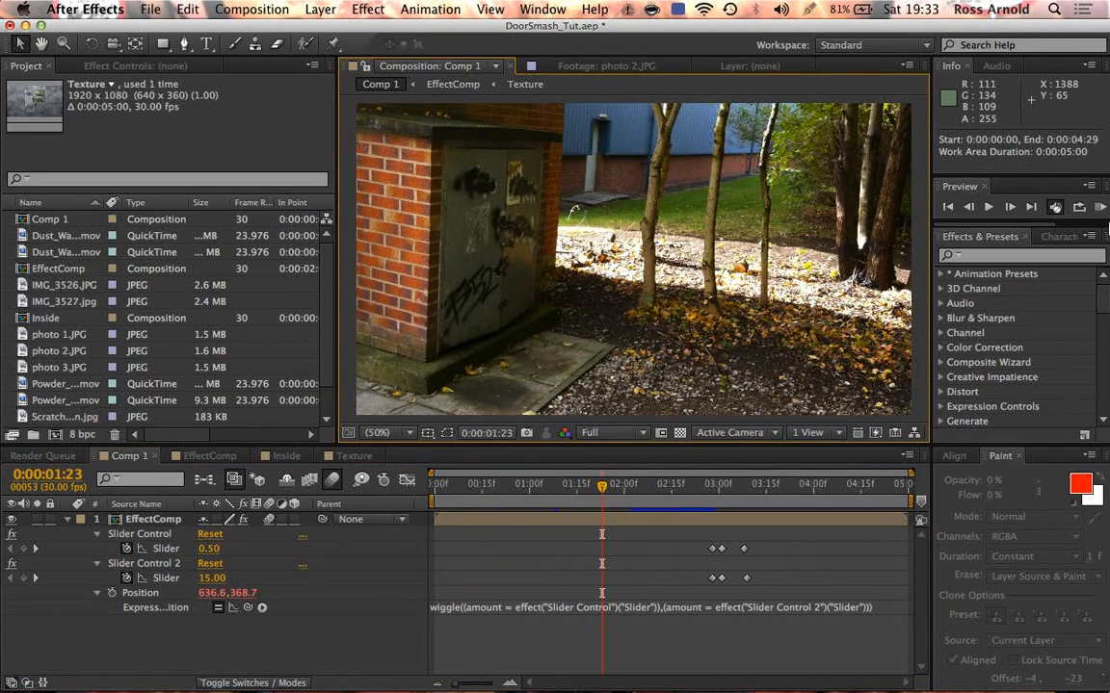
click(1100, 208)
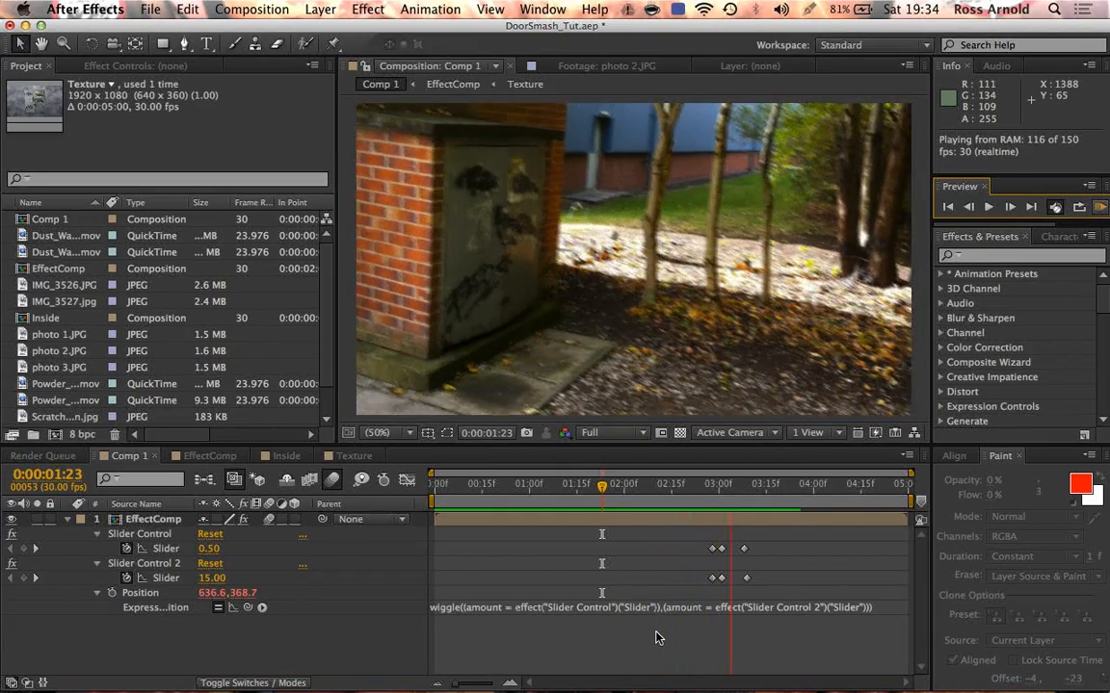
Step: Return to EffectComp, scrub through its timeline and set the current time back to 0:00:00:00
click(210, 457)
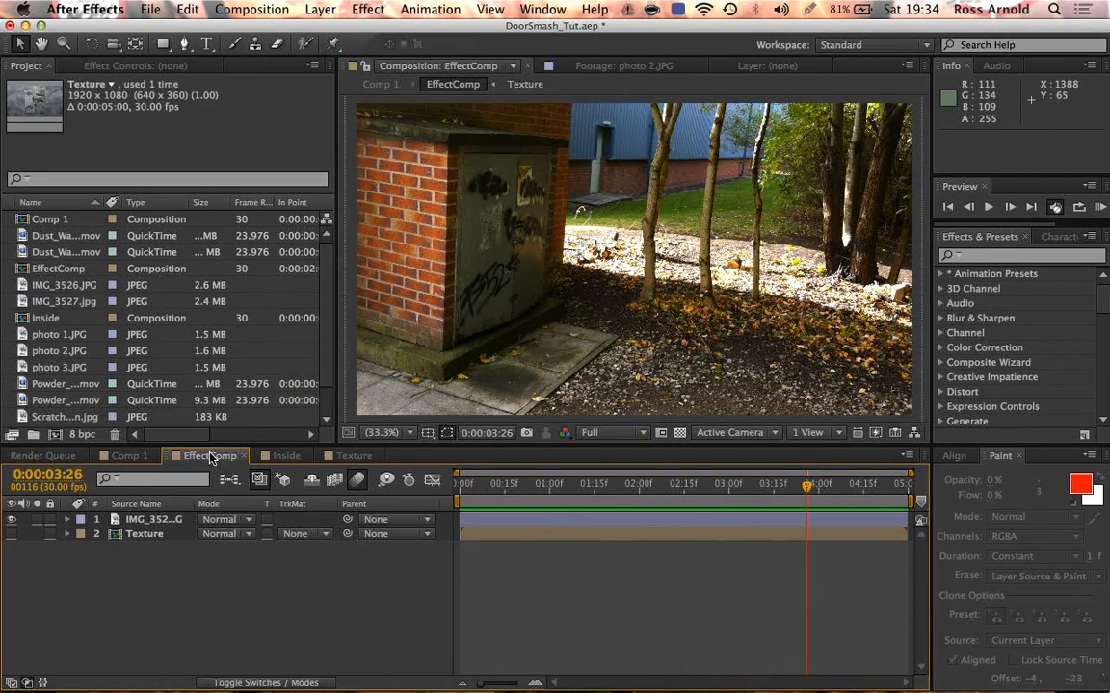
click(462, 484)
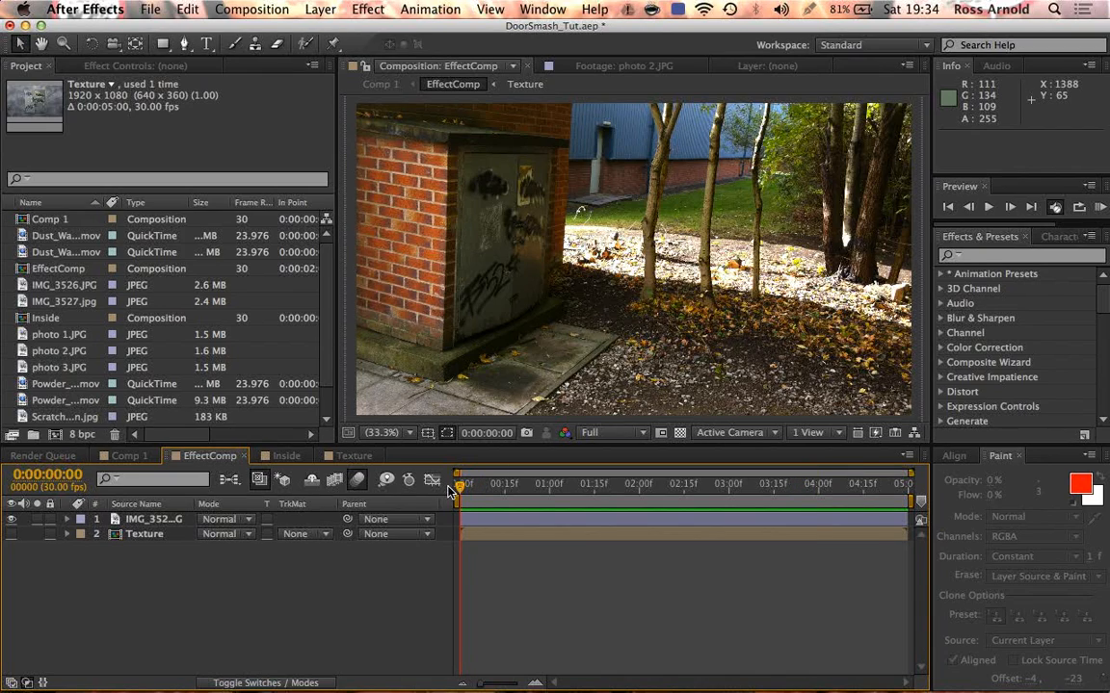
drag(460, 484, 527, 510)
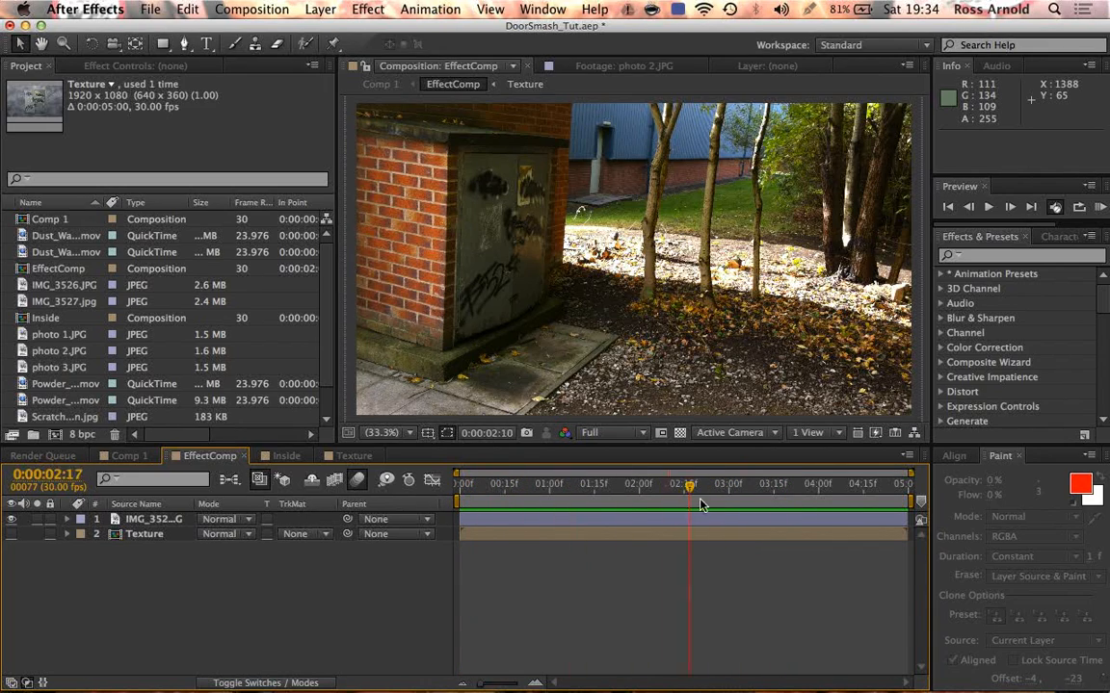
drag(724, 518, 461, 491)
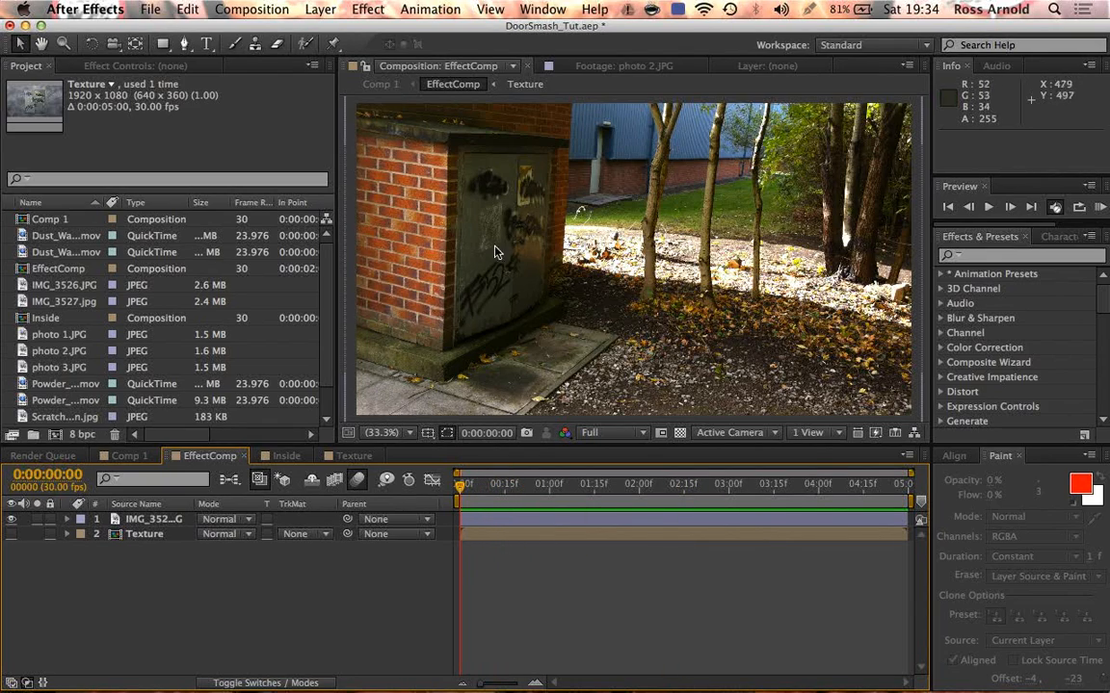
Step: Try overlaying IMG_3527.jpg as the uppermost layer, scaled down and rotated to -4°, and delete the trial layer
click(24, 302)
drag(25, 304, 128, 521)
key(s)
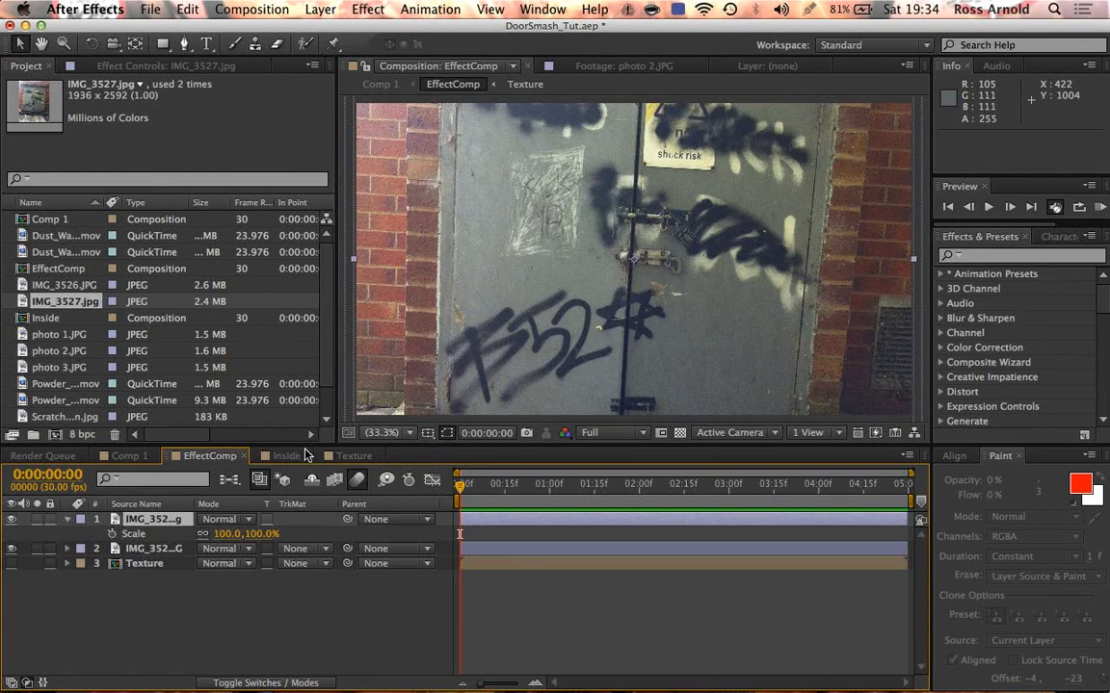
drag(243, 534, 221, 542)
key(r)
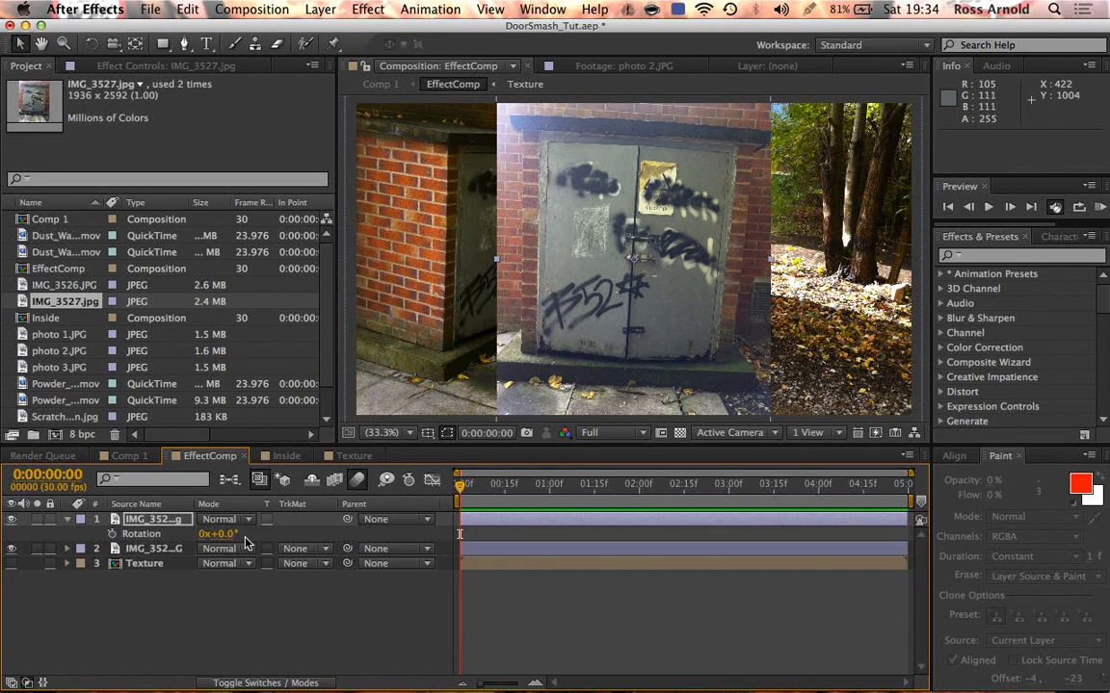
drag(222, 534, 484, 455)
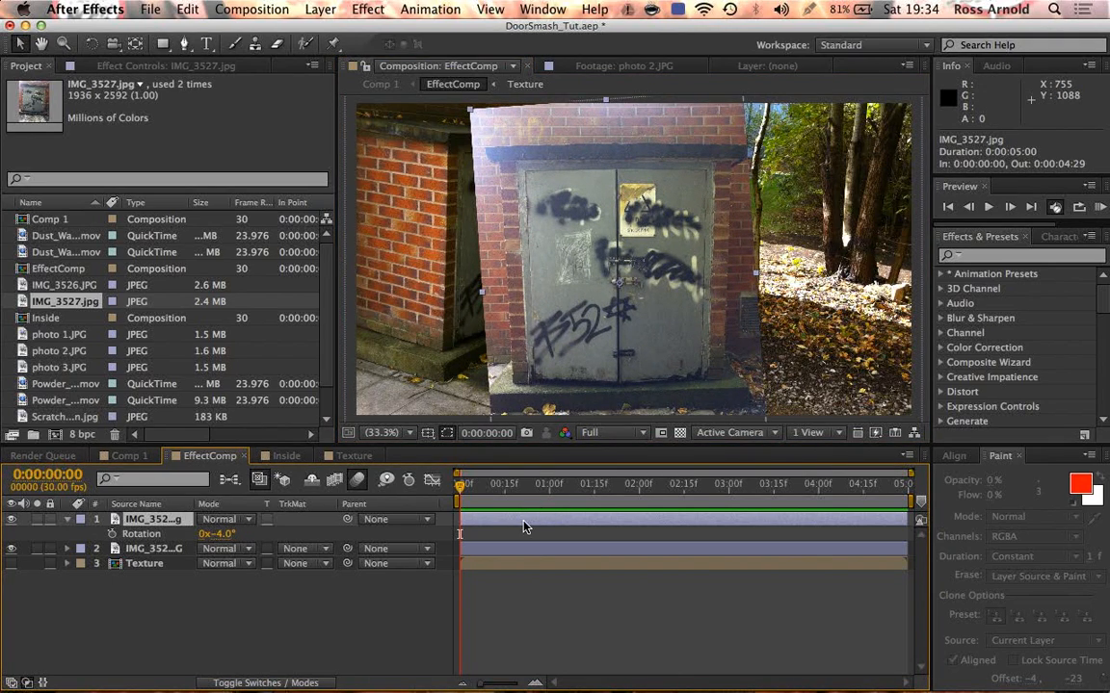
key(Delete)
Step: Create a black 1920 × 1080 px solid named Door_AplhaMatte above the scene photo
click(499, 517)
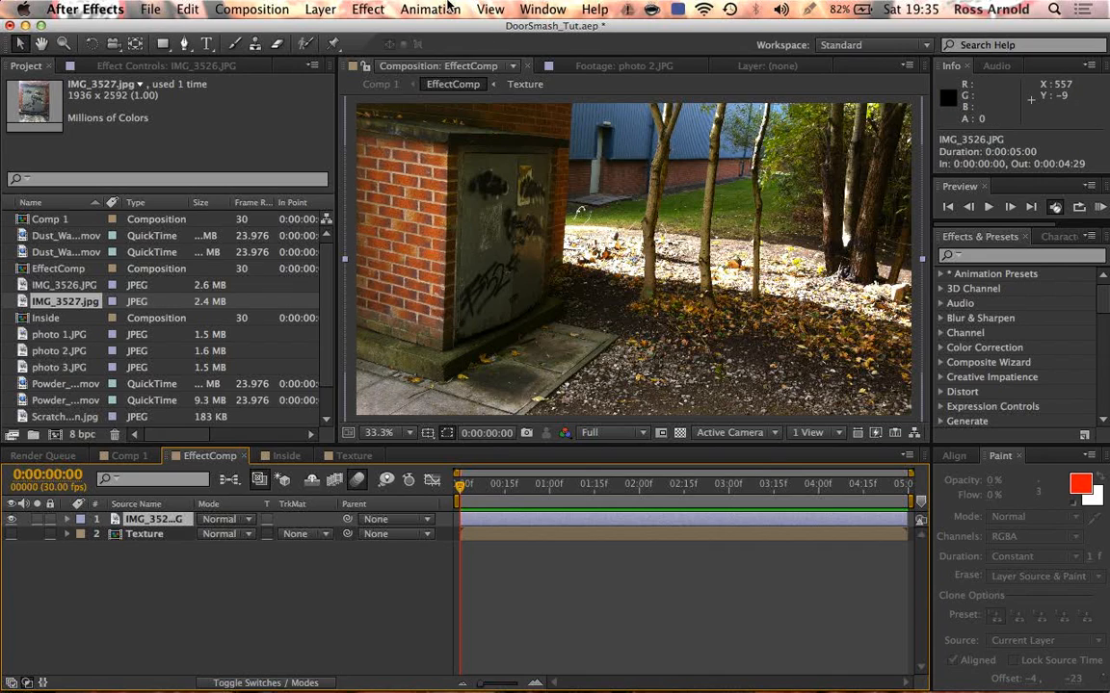
click(324, 11)
mouse_move(337, 27)
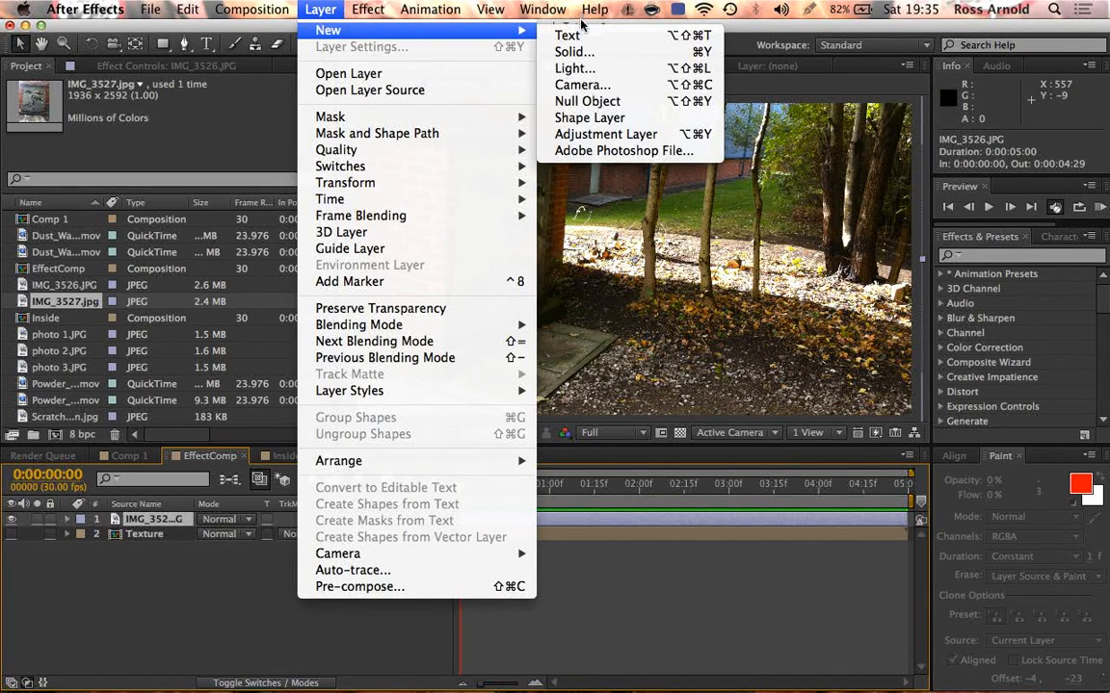
click(570, 50)
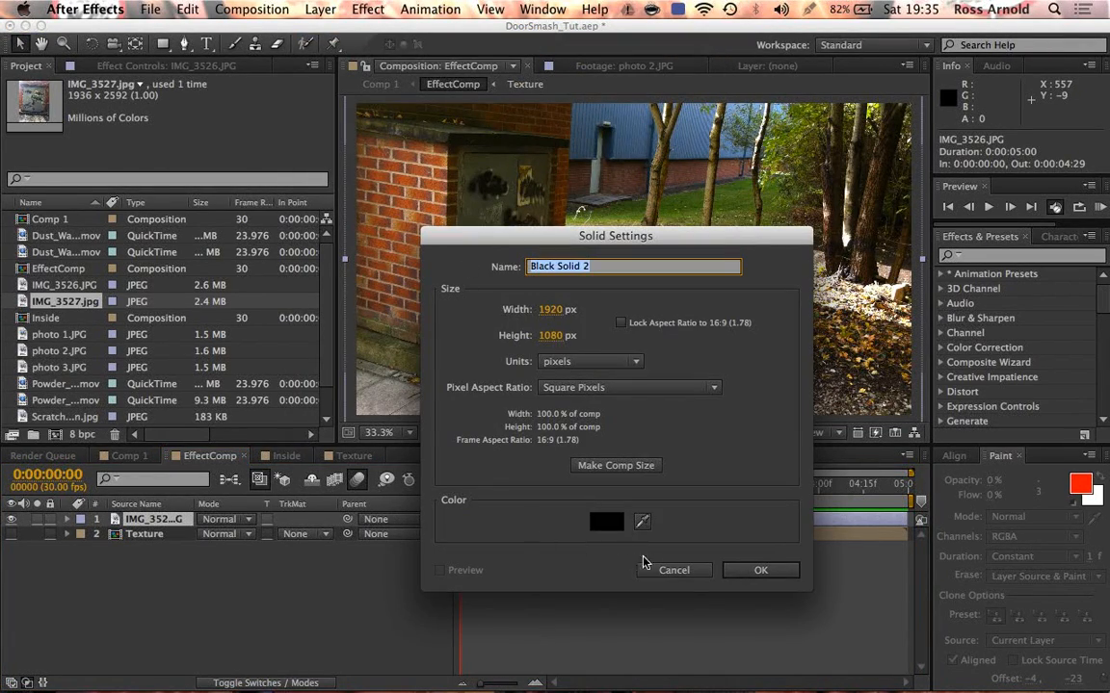
text(Door_Ap)
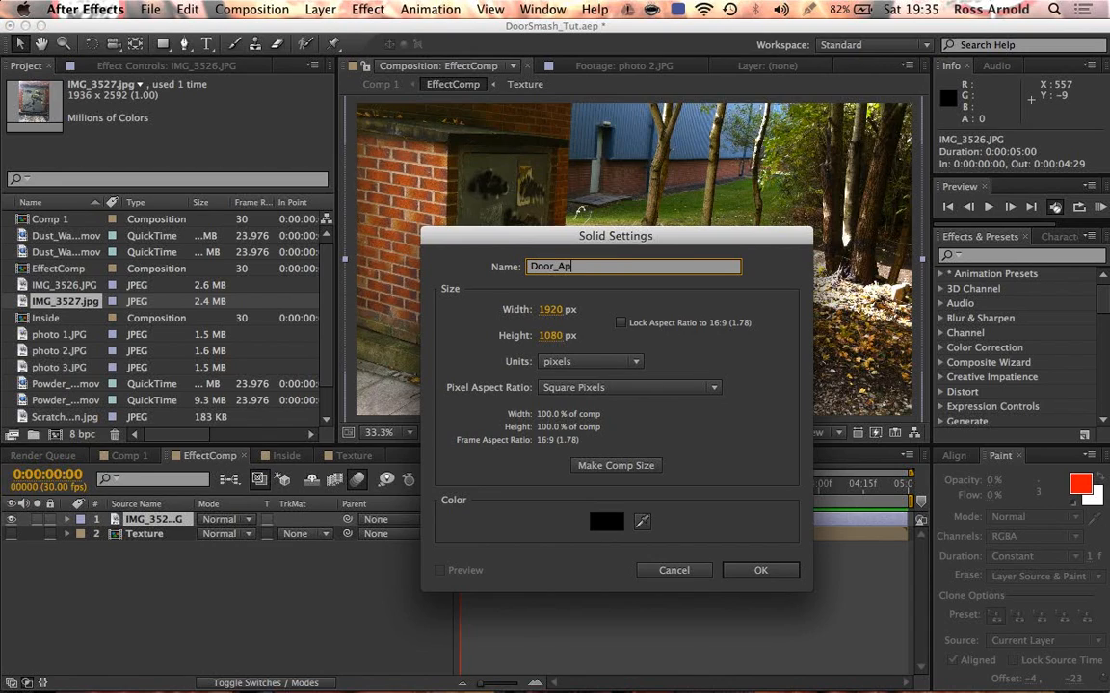
text(lhaMatte)
key(Return)
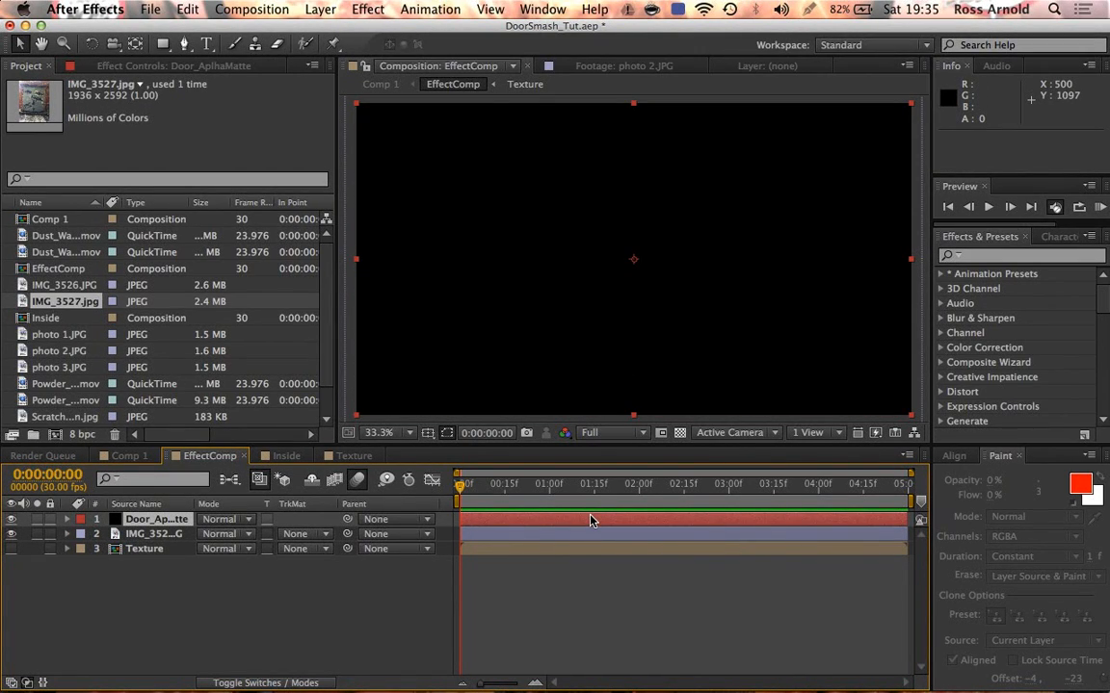
Step: Set the matte solid's opacity to 0% and trace a closed Pen mask around the metal doors in the photo
key(t)
drag(206, 534, 6, 525)
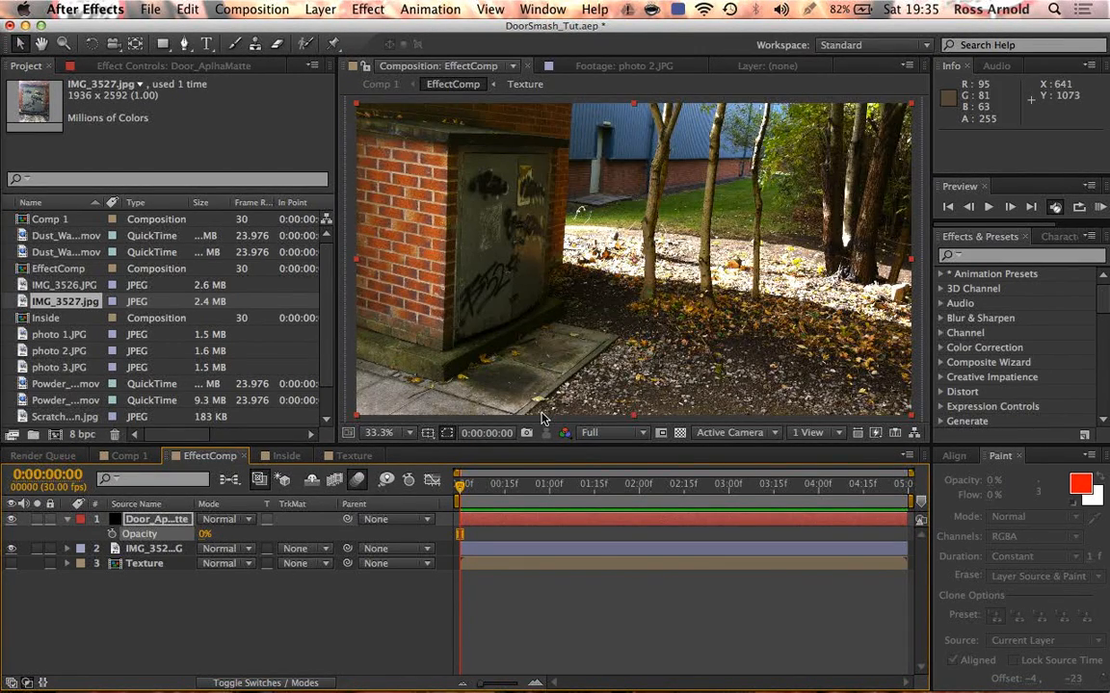
key(h)
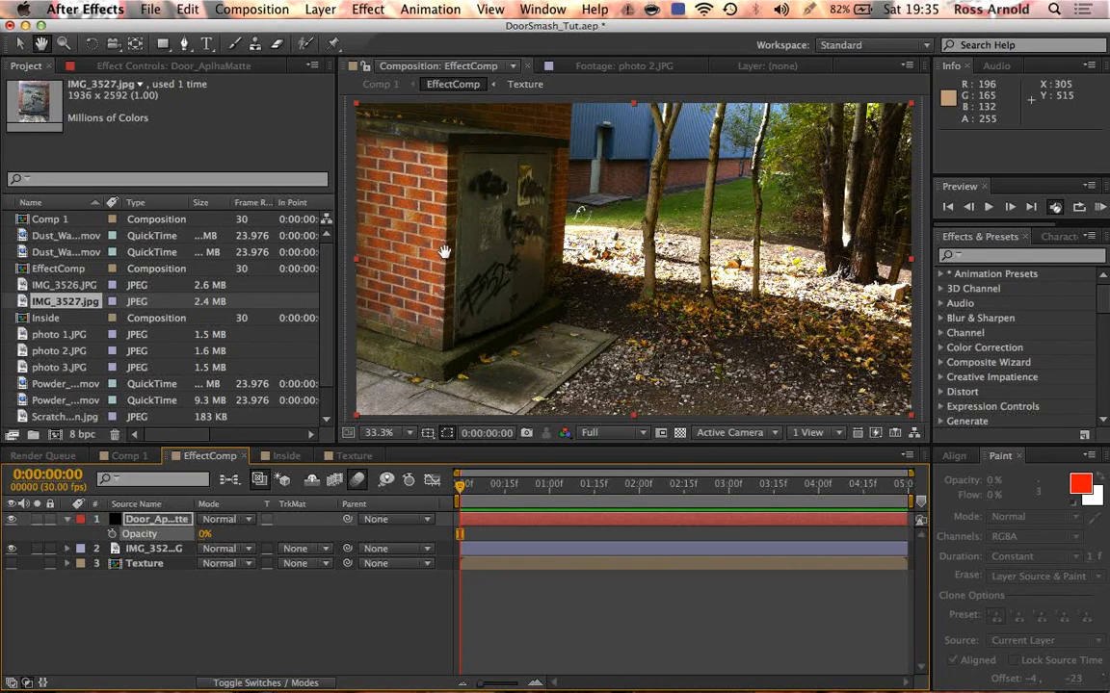
scroll(444, 252, up, 2)
drag(436, 258, 713, 555)
key(g)
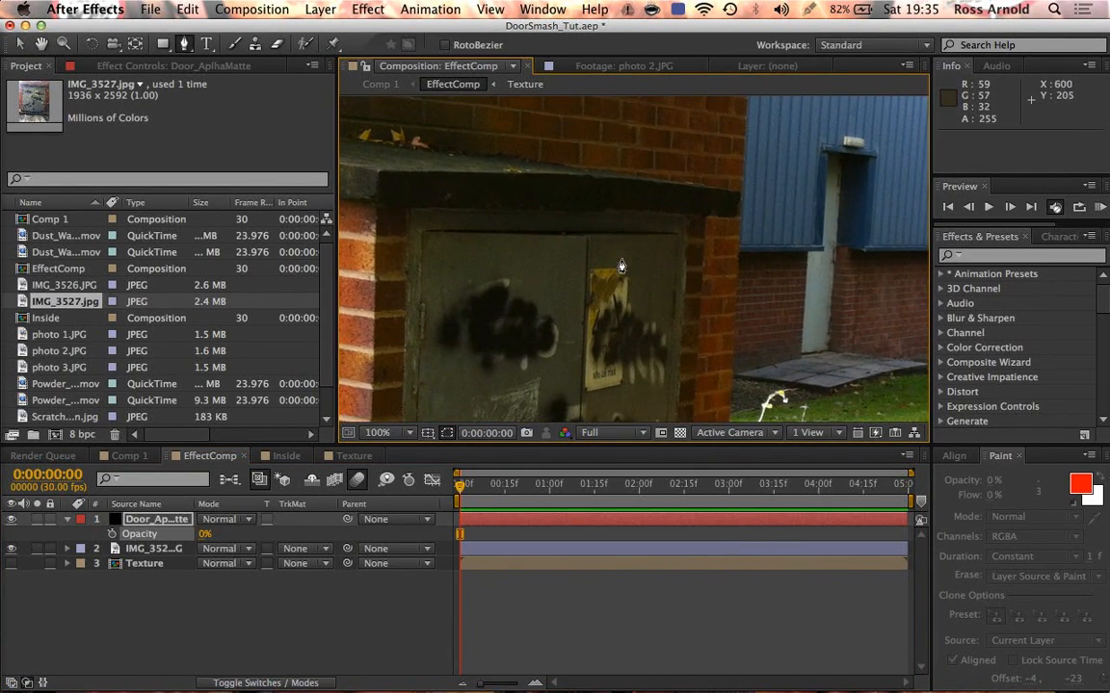
click(423, 233)
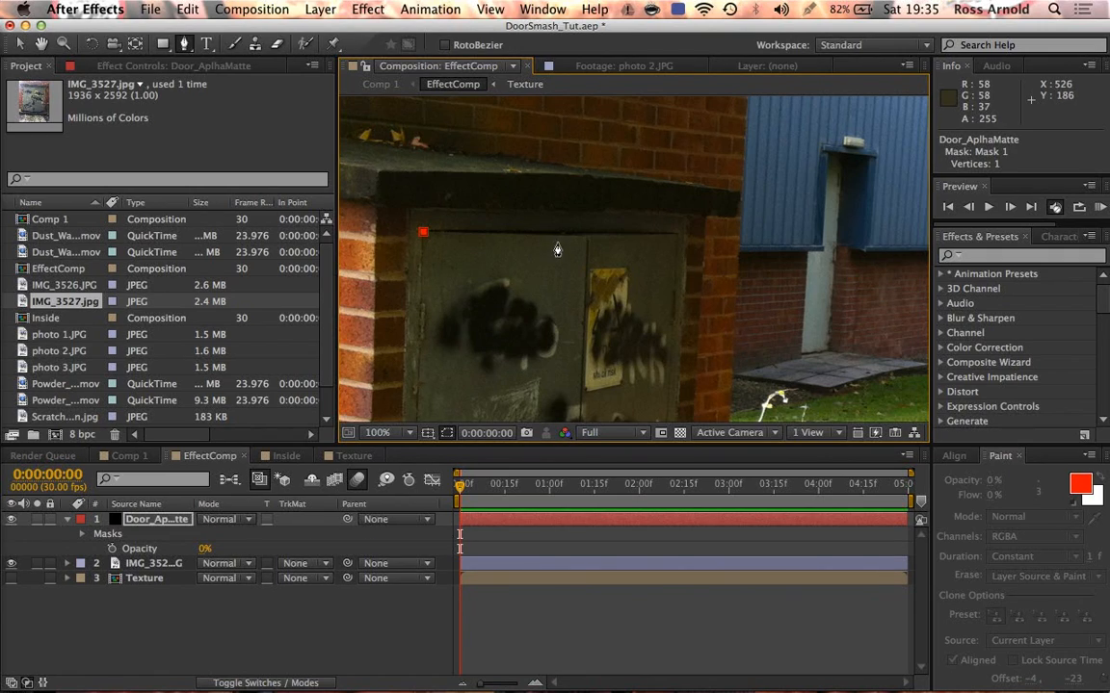
click(570, 233)
click(617, 234)
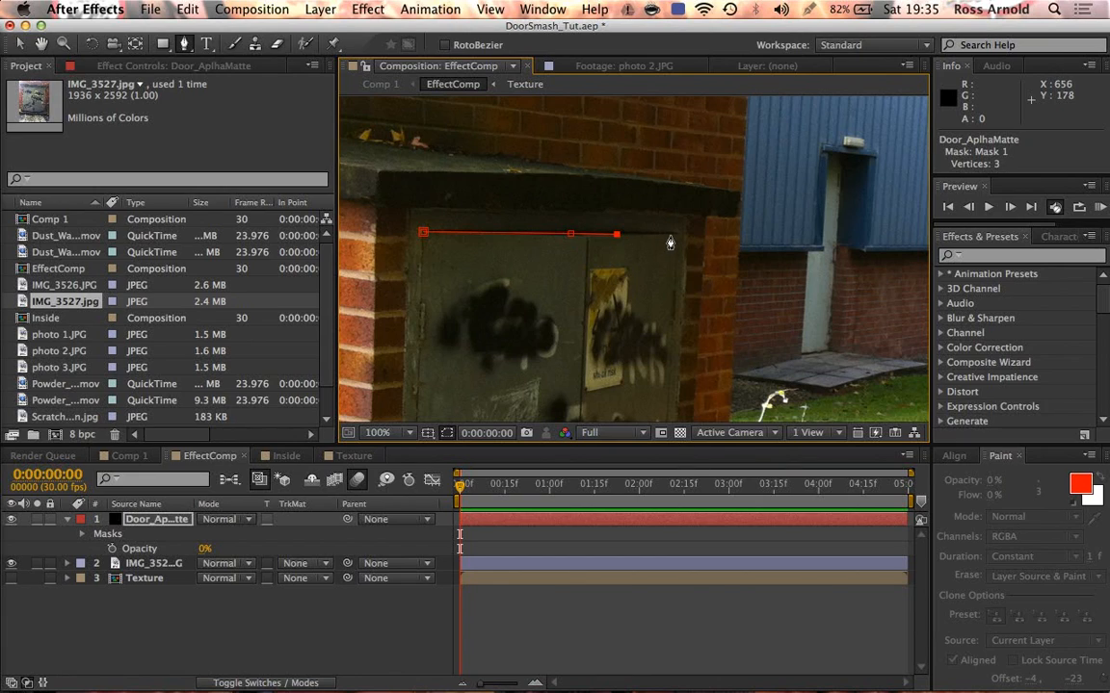
click(676, 236)
key(space)
drag(690, 350, 660, 161)
drag(664, 295, 673, 176)
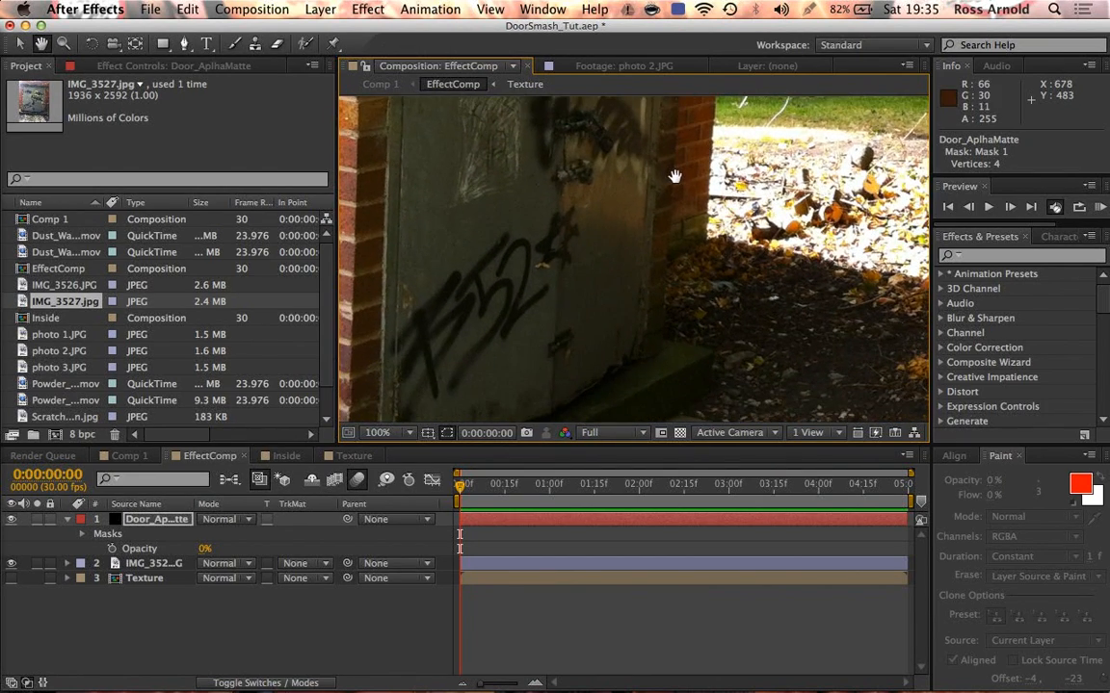
click(639, 344)
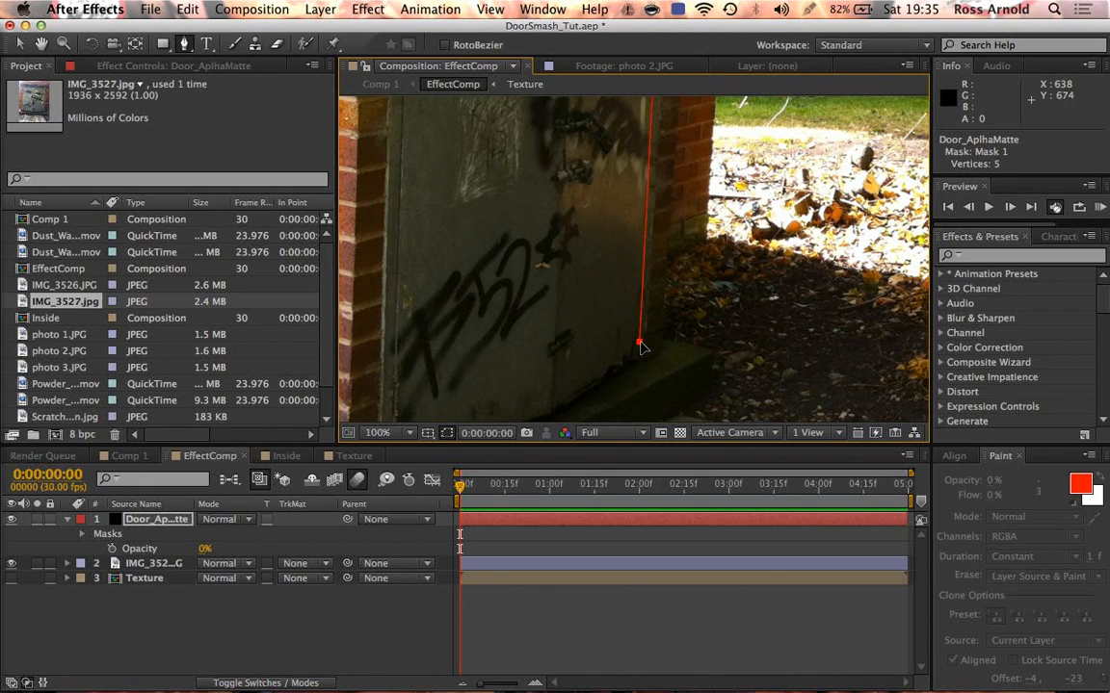
click(604, 382)
key(space)
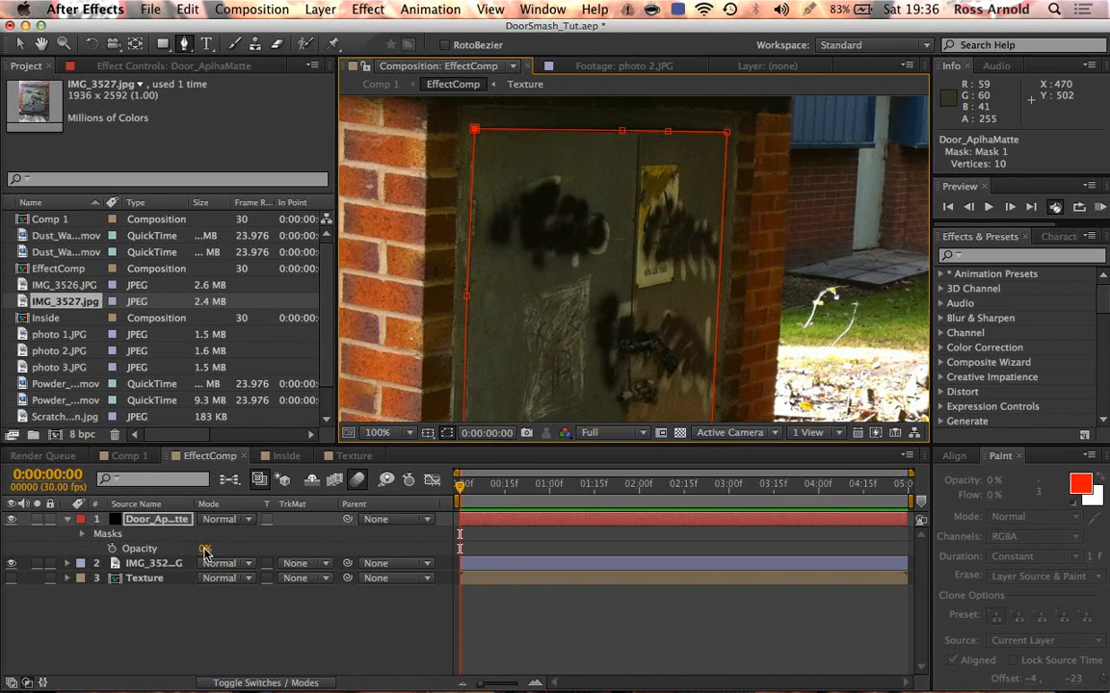
Step: Set the opacity of the masked Door_AplhaMatte layer to 100%
click(206, 548)
key(Return)
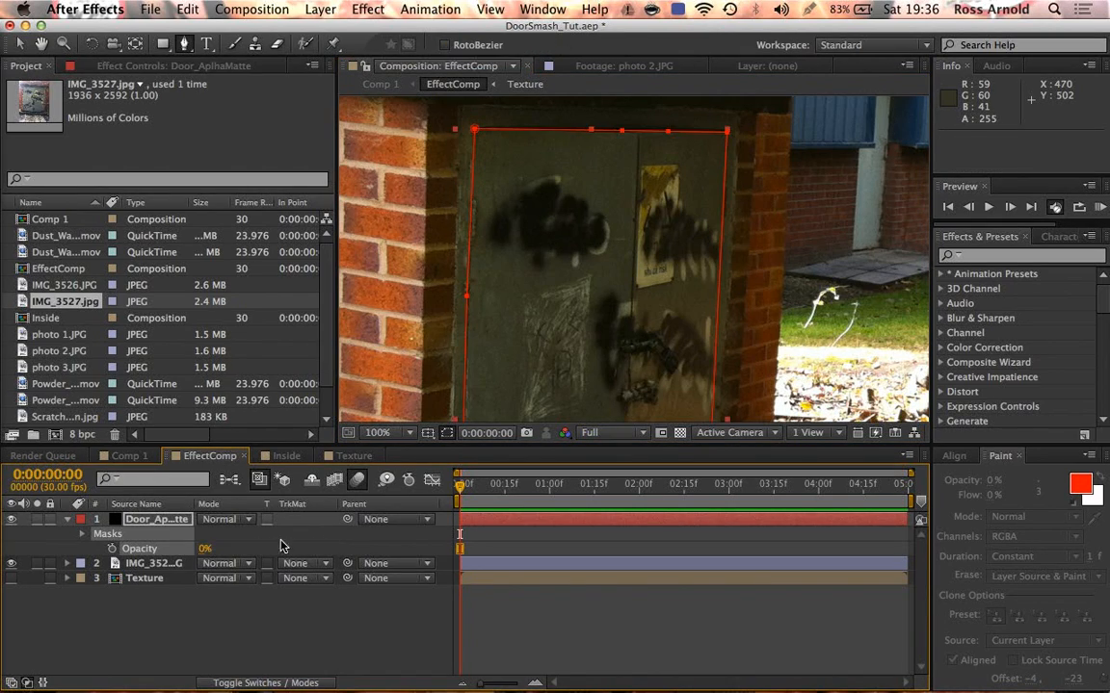
click(204, 548)
text(100)
key(Return)
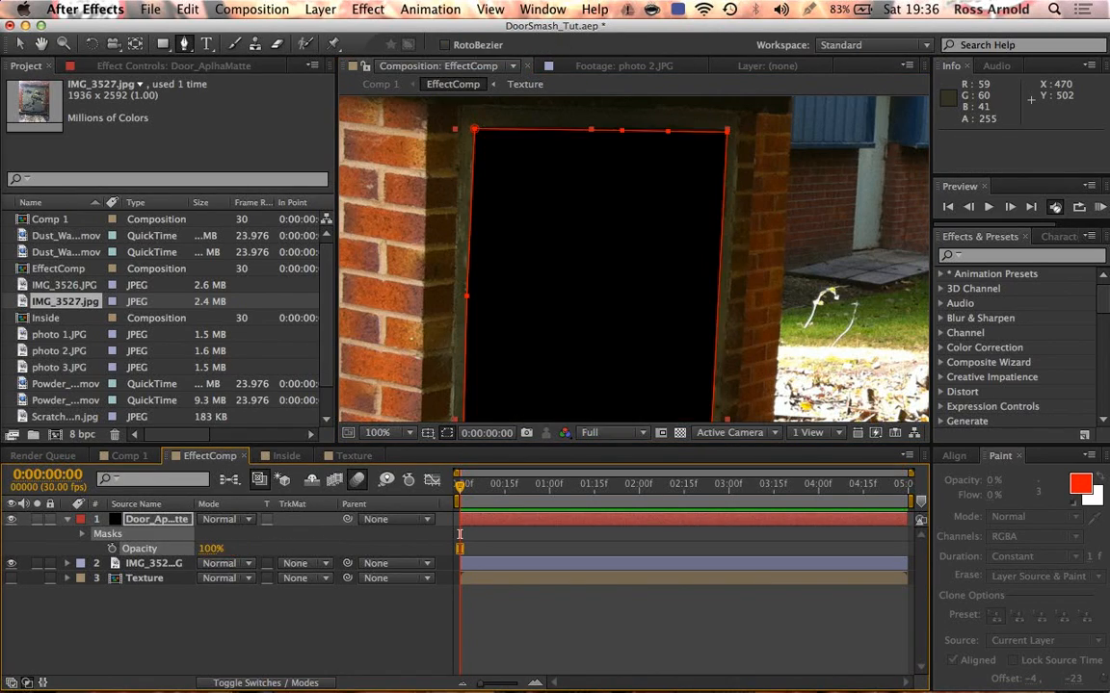
click(563, 655)
scroll(659, 339, down, 1)
scroll(659, 339, down, 2)
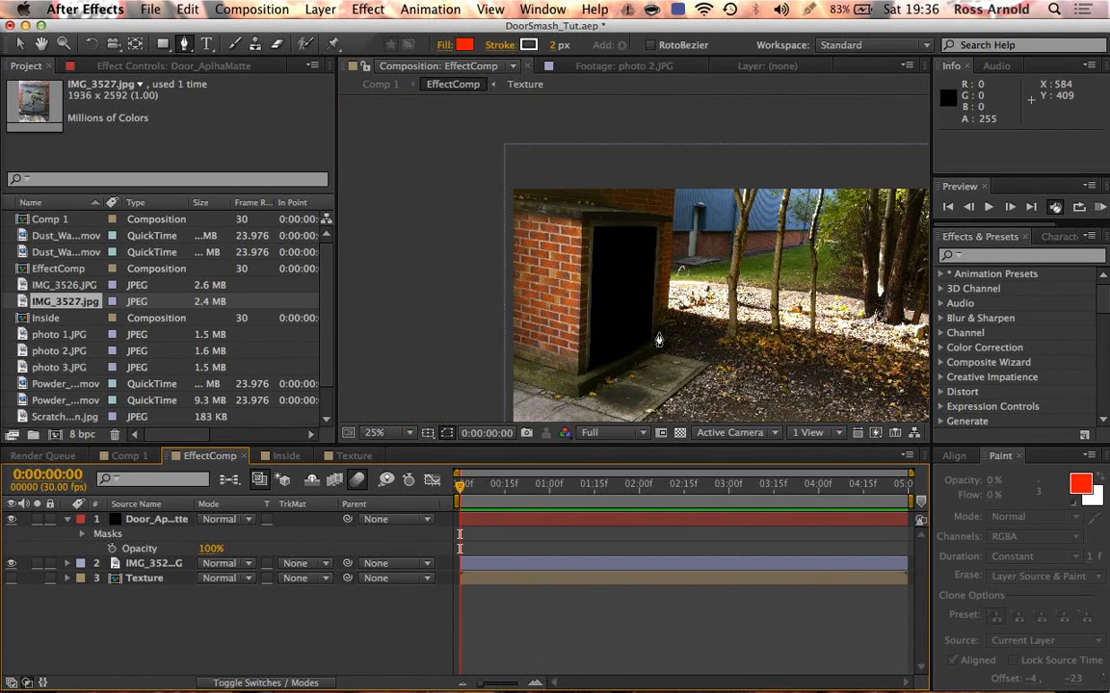
key(shift+slash)
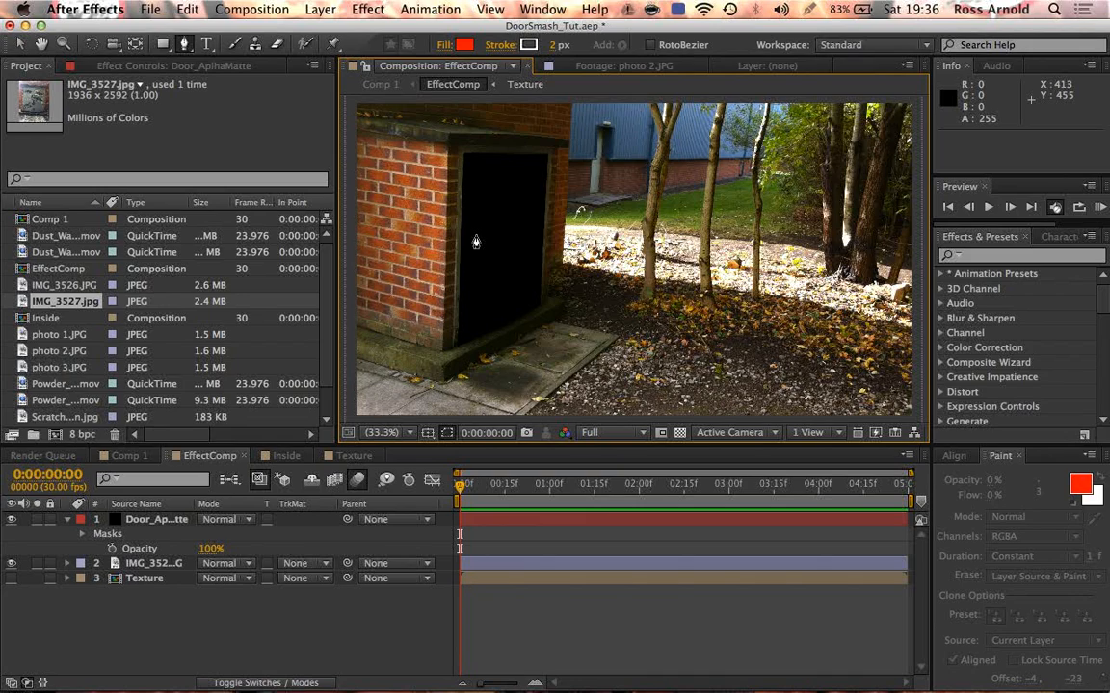
Step: Feather the Door_AplhaMatte layer's door mask by 2 pixels
key(v)
click(177, 523)
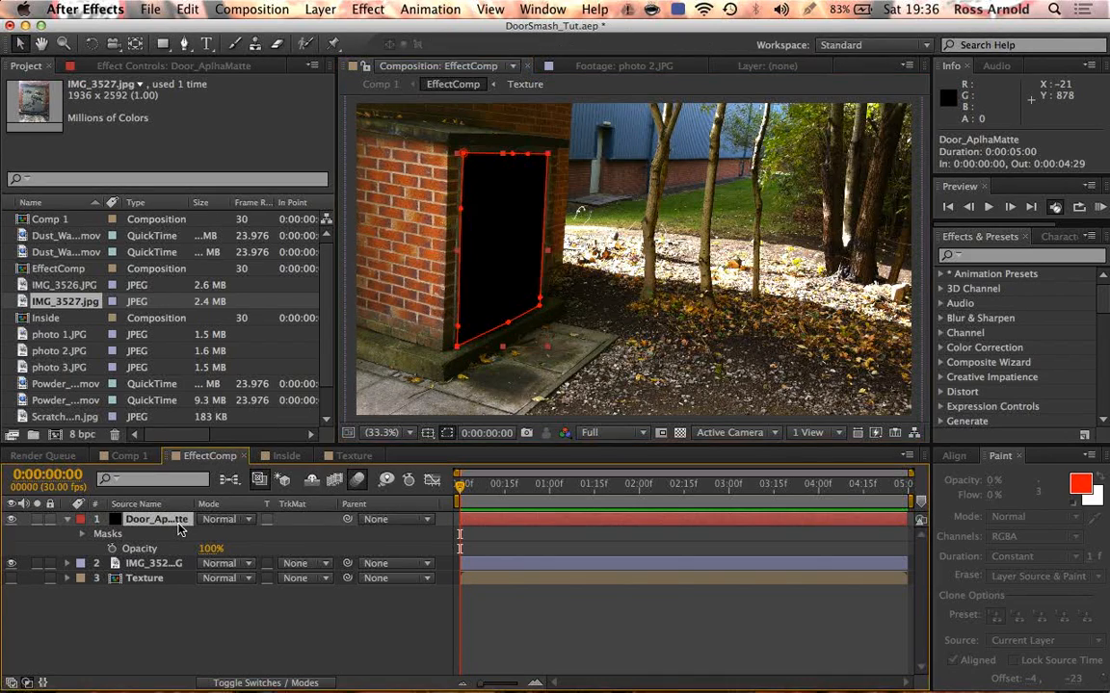
key(f)
click(243, 549)
text(2)
key(Return)
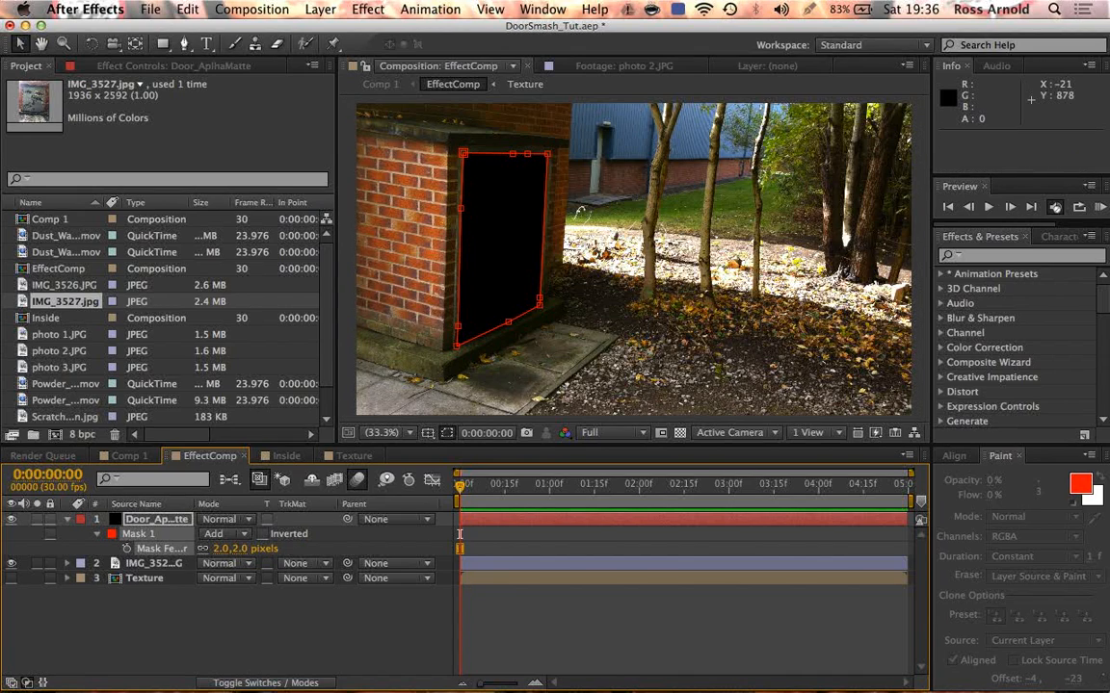
click(593, 641)
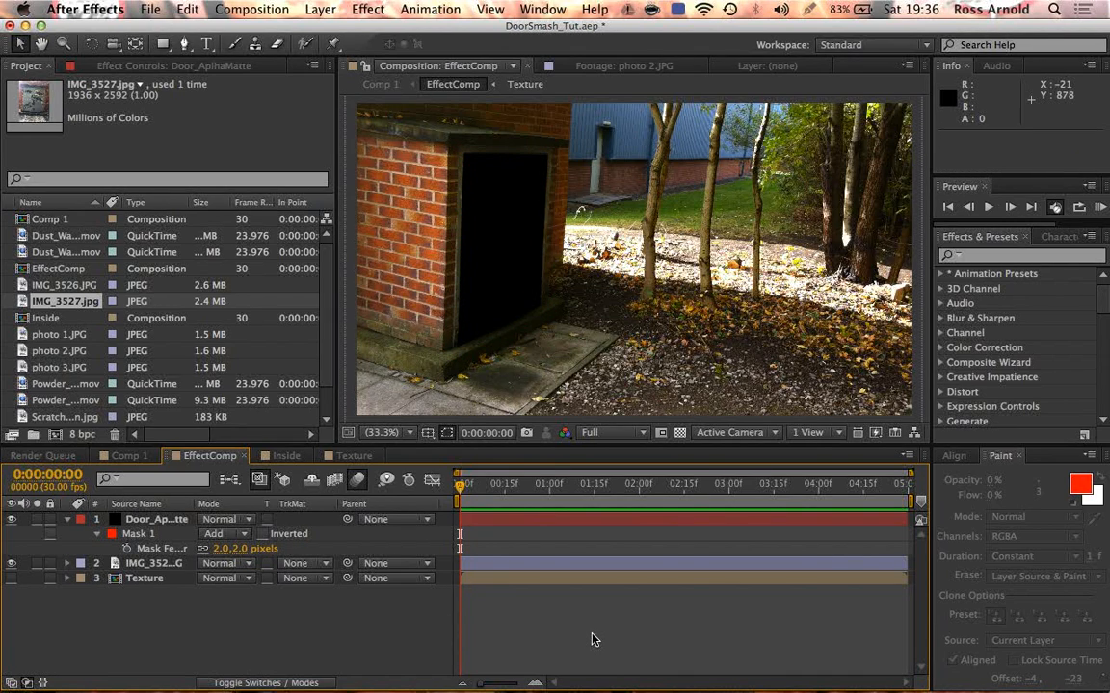
Step: Trim the start of the Door_AplhaMatte layer to 0:00:03:00 so the intact door shows before that point
scroll(448, 185, up, 1)
scroll(587, 402, down, 2)
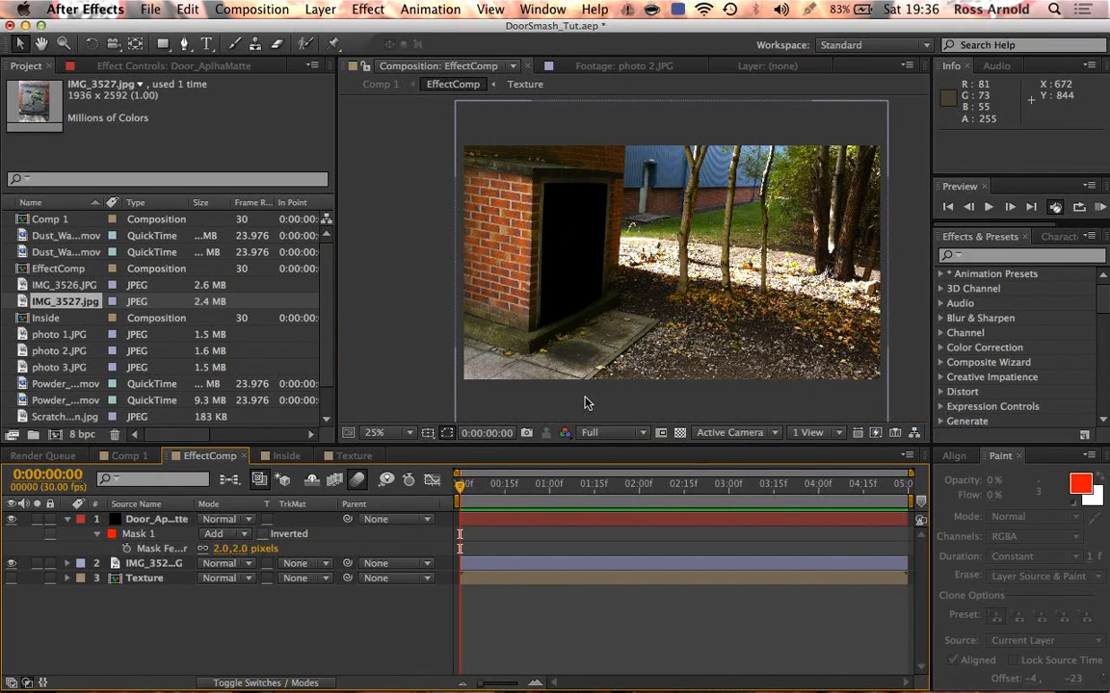
mouse_move(460, 488)
mouse_down()
mouse_move(497, 487)
mouse_move(455, 502)
mouse_up()
drag(511, 496, 728, 496)
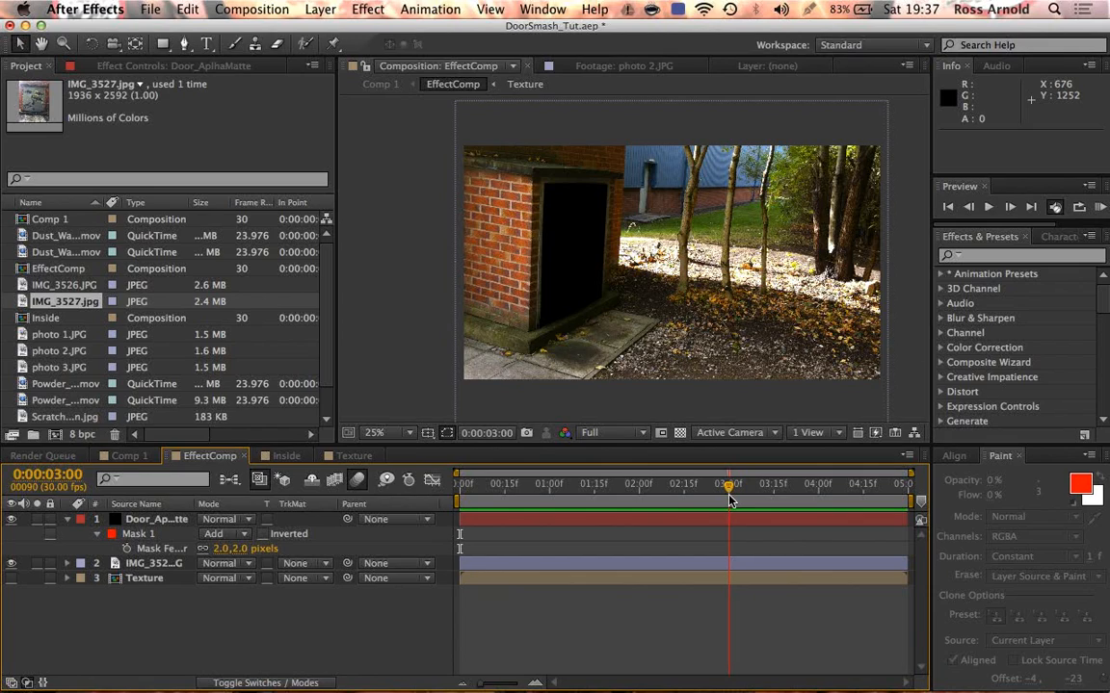
click(724, 526)
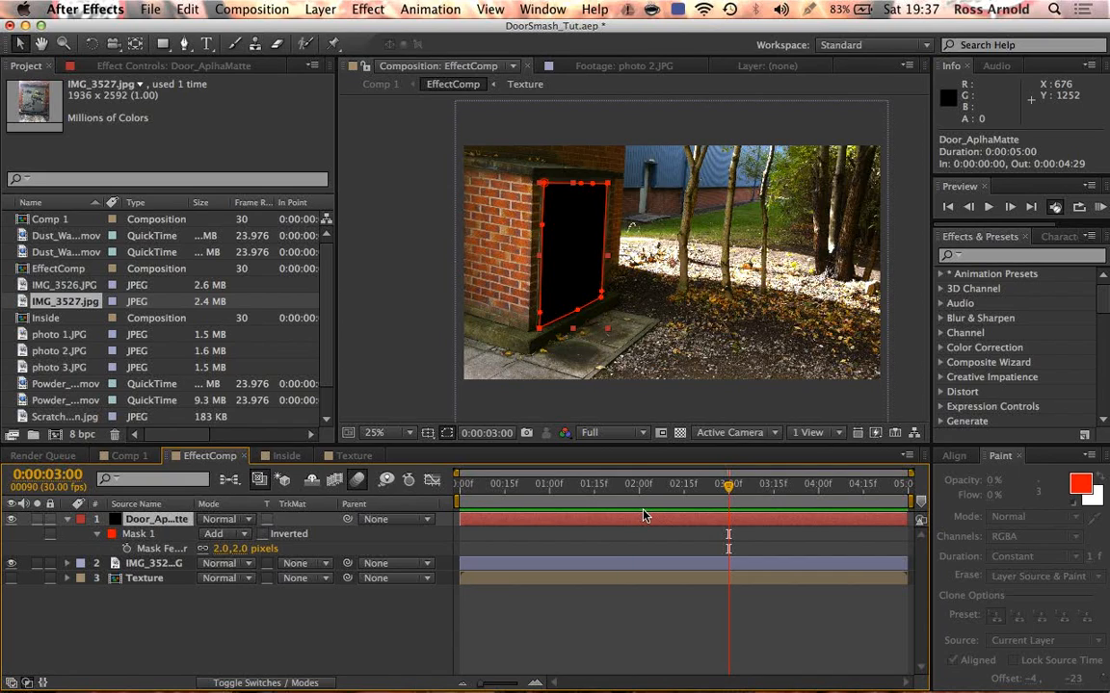
key(alt+bracketleft)
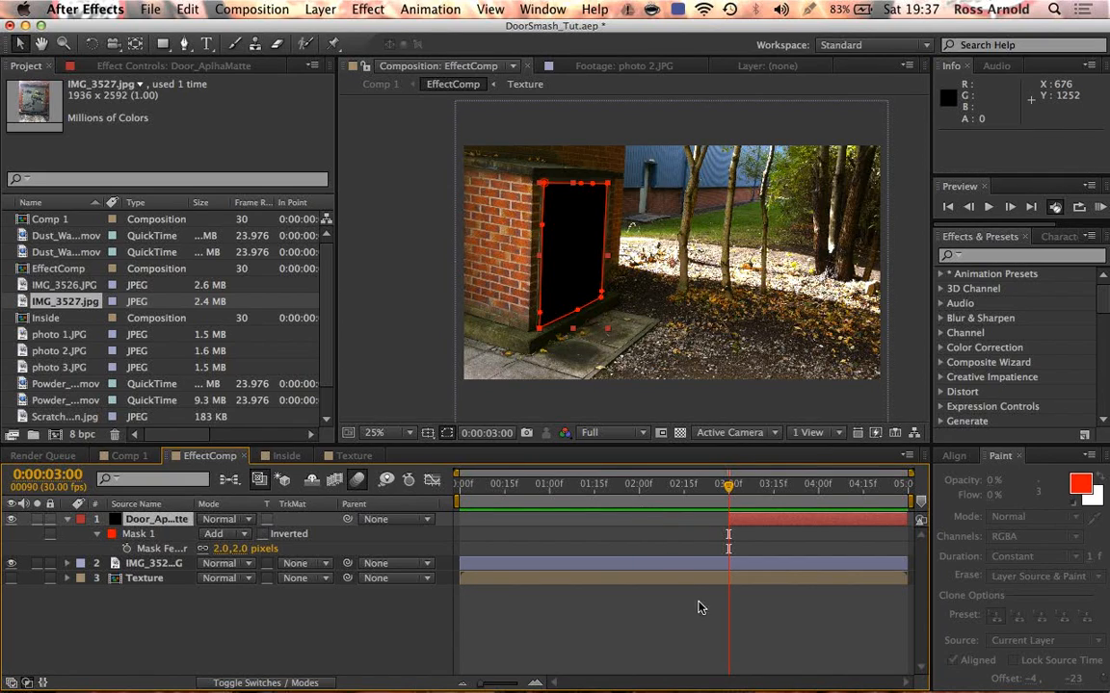
click(744, 627)
drag(731, 486, 715, 491)
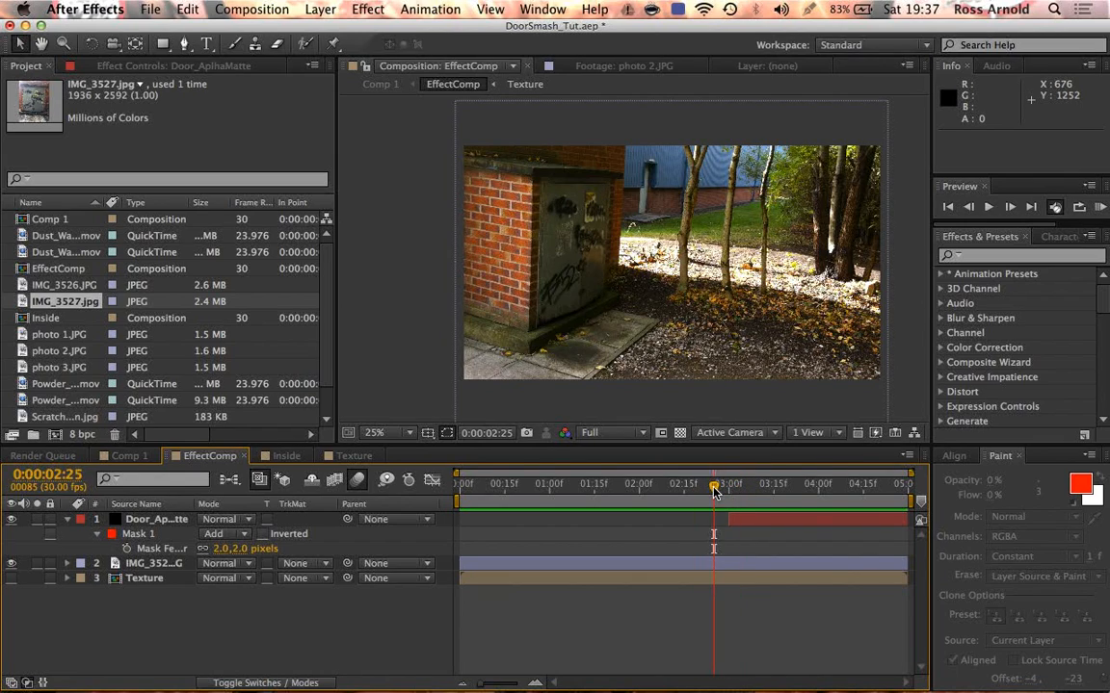
drag(624, 504, 671, 496)
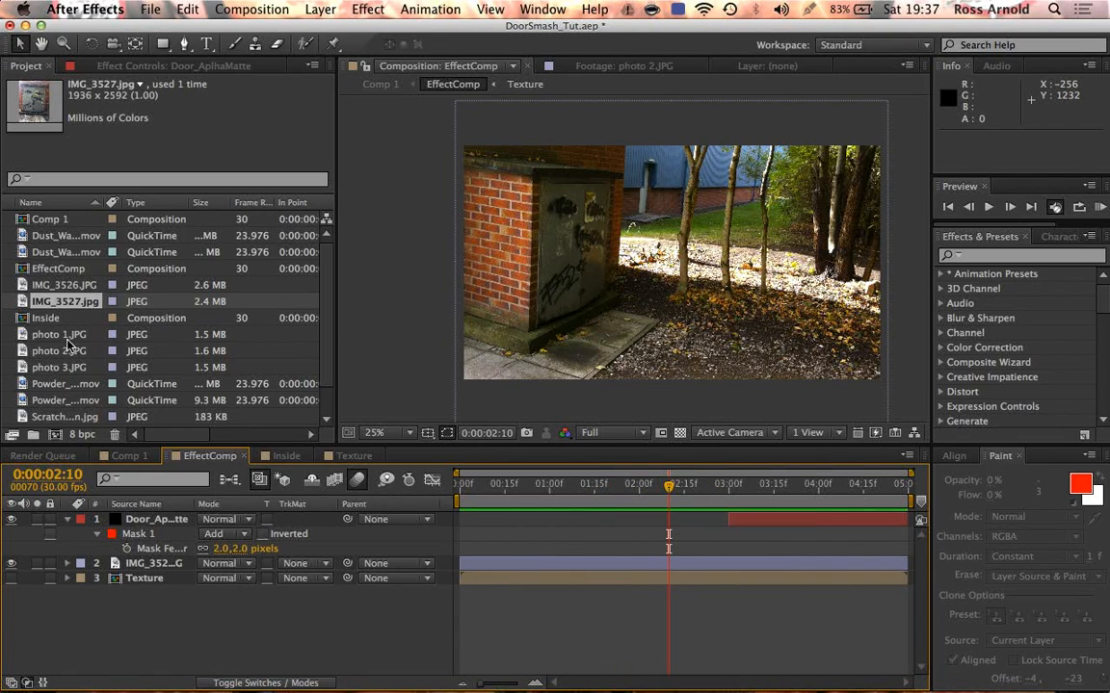
Step: Examine the photo 1.JPG and photo 2.JPG source footage of the ruined building, and return to the EffectComp view
double_click(28, 335)
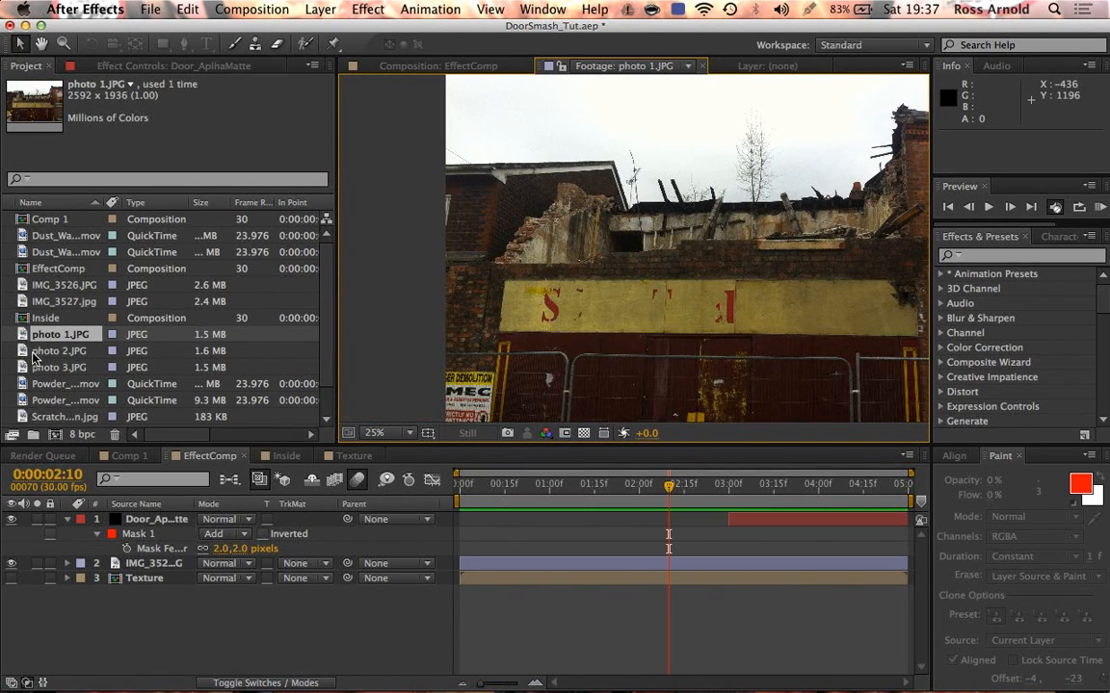
double_click(35, 352)
key(h)
drag(536, 258, 590, 260)
key(v)
scroll(58, 357, down, 2)
scroll(39, 337, up, 2)
scroll(19, 318, down, 2)
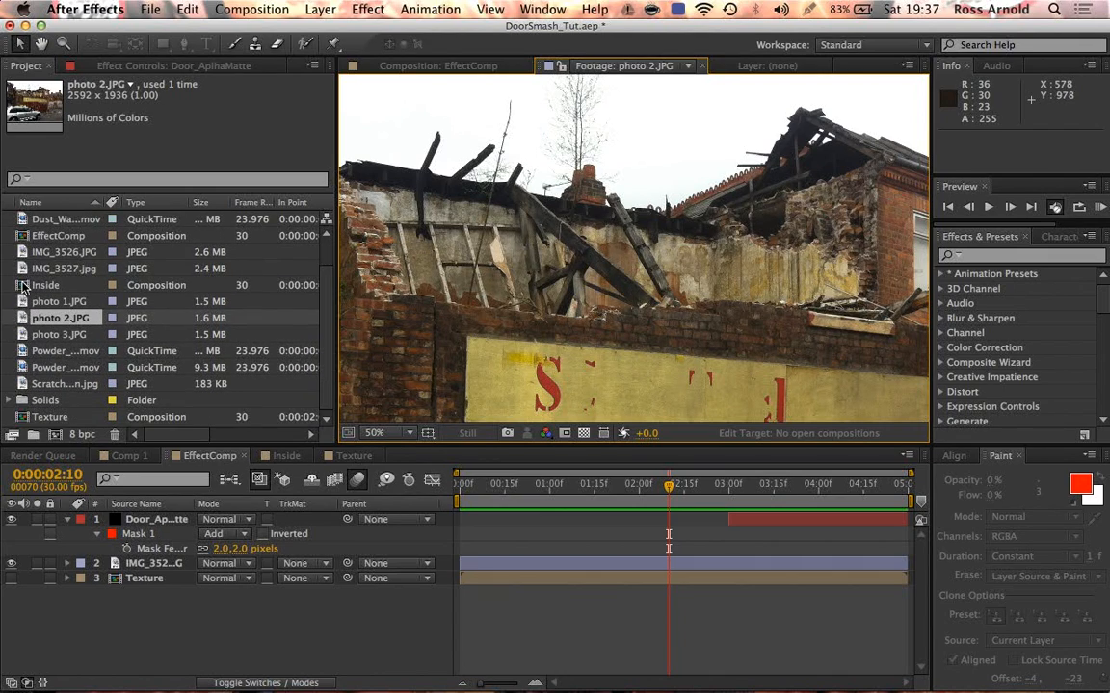
click(439, 65)
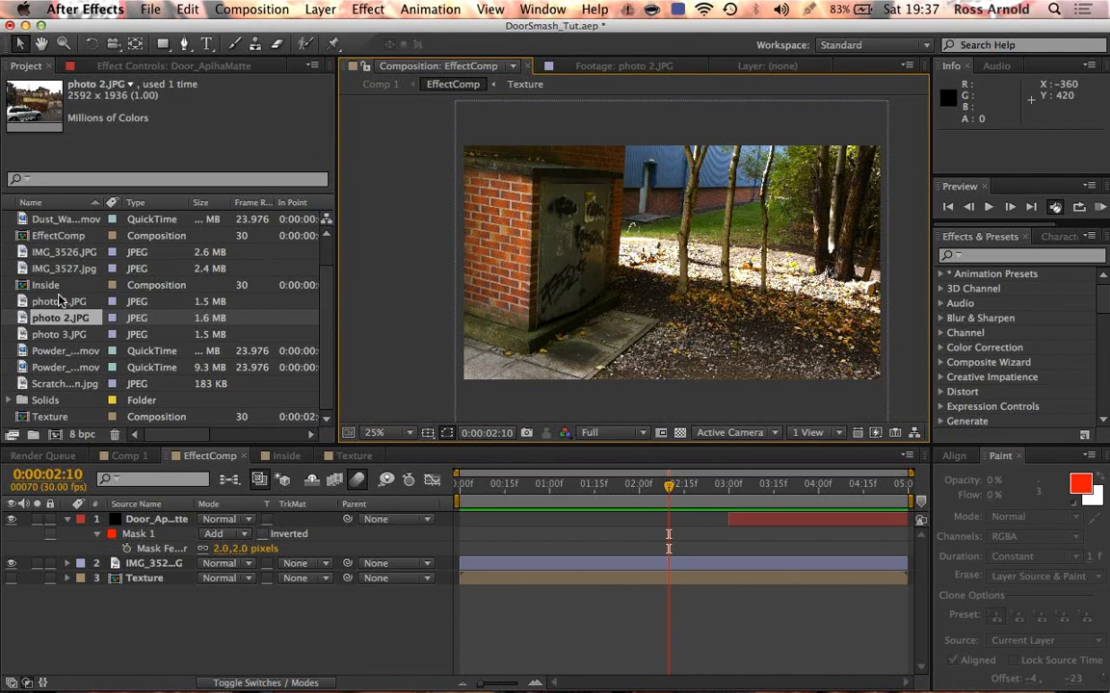
Step: Add the Inside composition as the top layer of EffectComp and shift it about 320 pixels left in the frame
drag(26, 289, 75, 517)
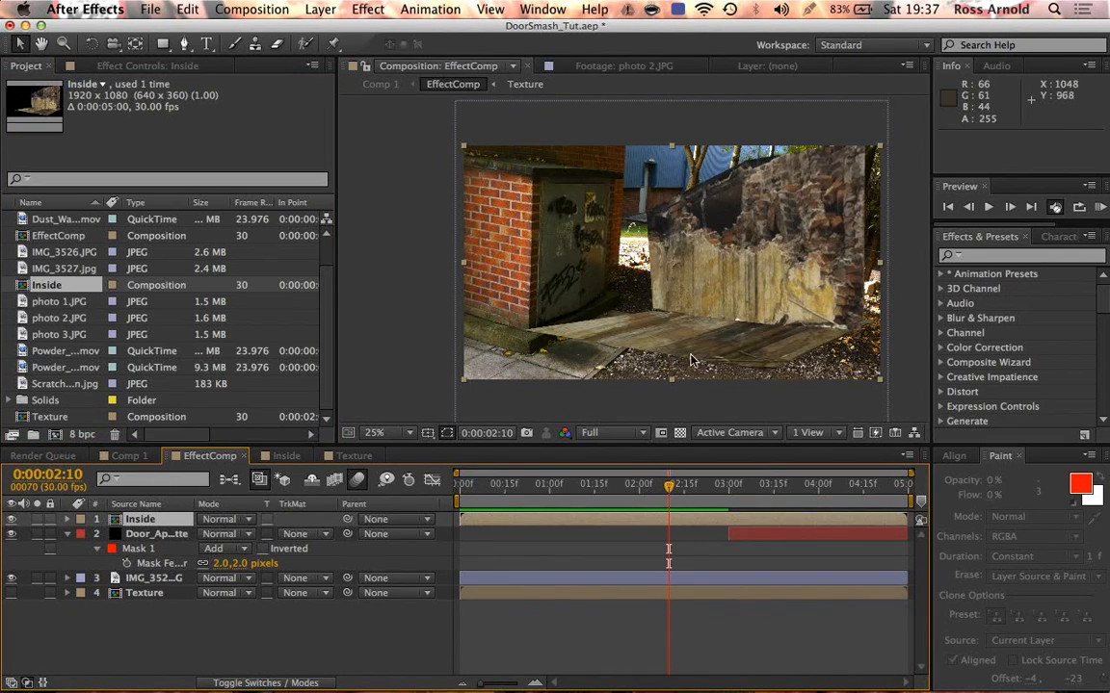
drag(805, 276, 734, 279)
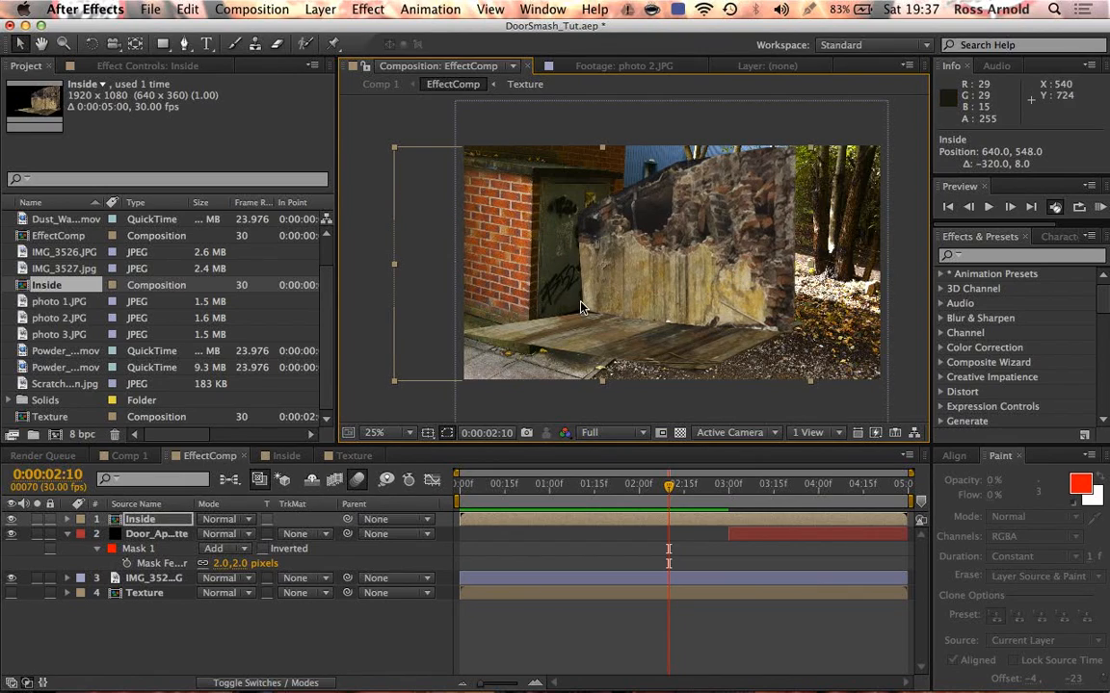
Step: Move the Inside layer's anchor point to the lower-right corner of the ruined wall and rotate the layer about 2.9°
click(136, 44)
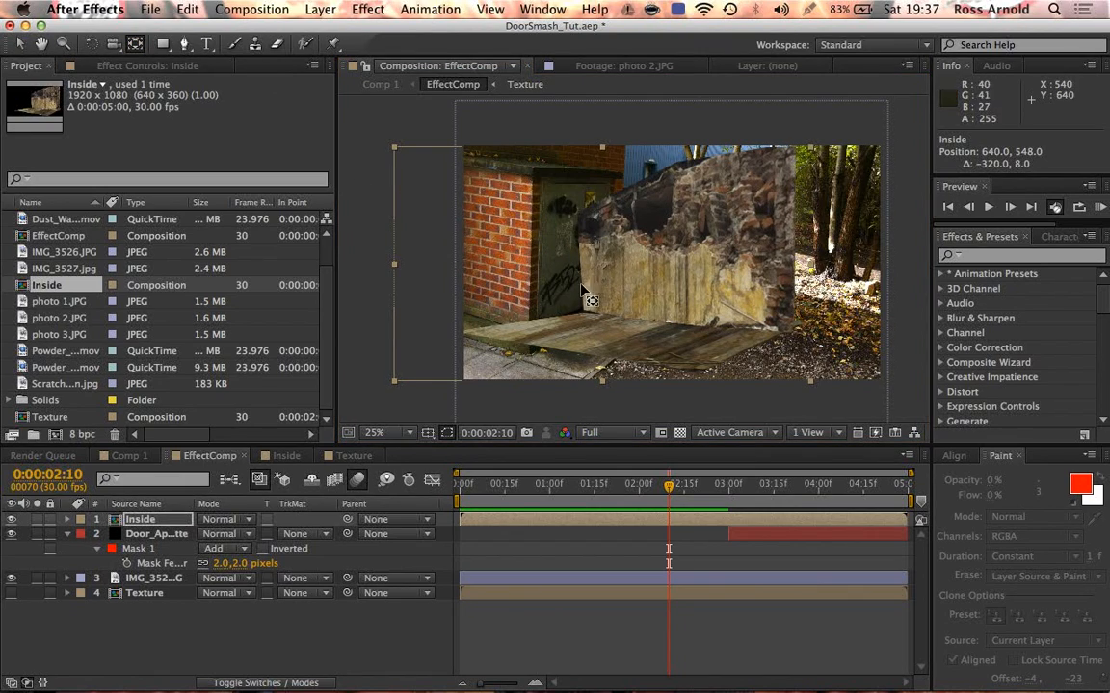
drag(604, 273, 754, 343)
key(w)
drag(452, 263, 501, 276)
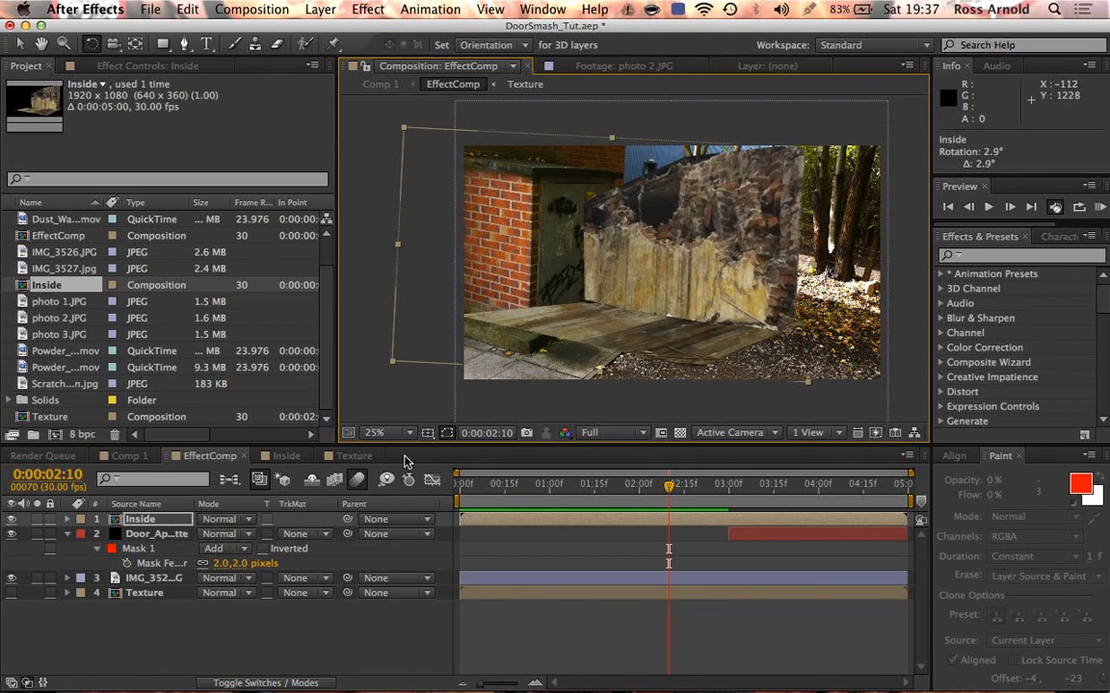
key(v)
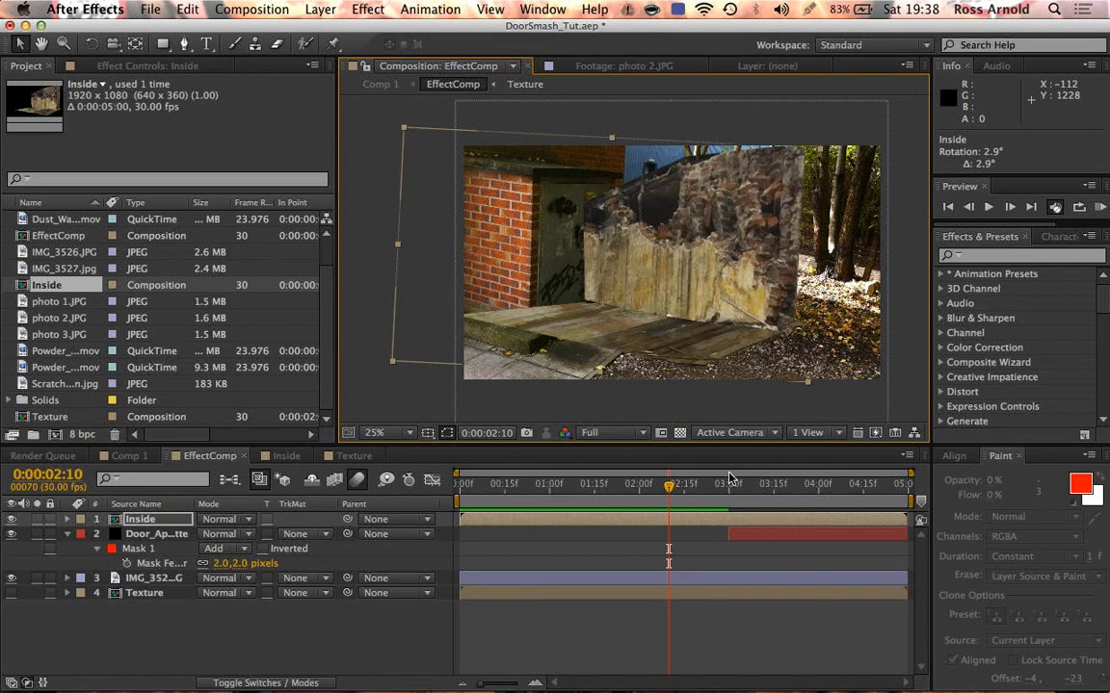
Step: Move the Inside layer over the cabinet's doorway and scale it to 76%
drag(810, 341, 610, 310)
key(s)
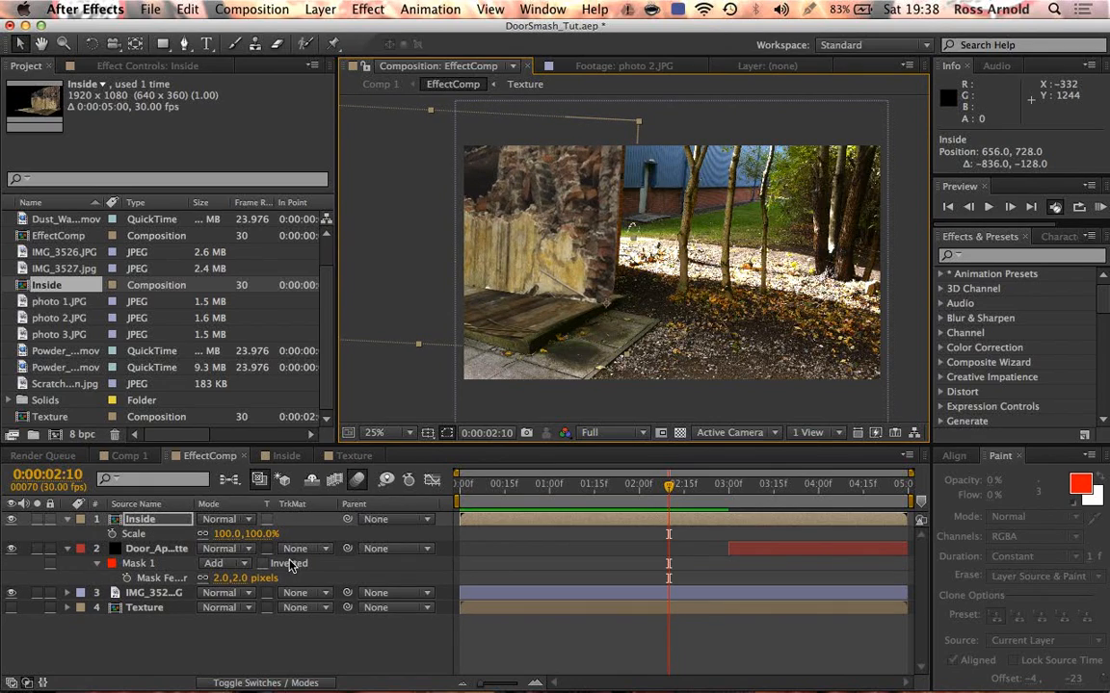
drag(258, 544, 231, 534)
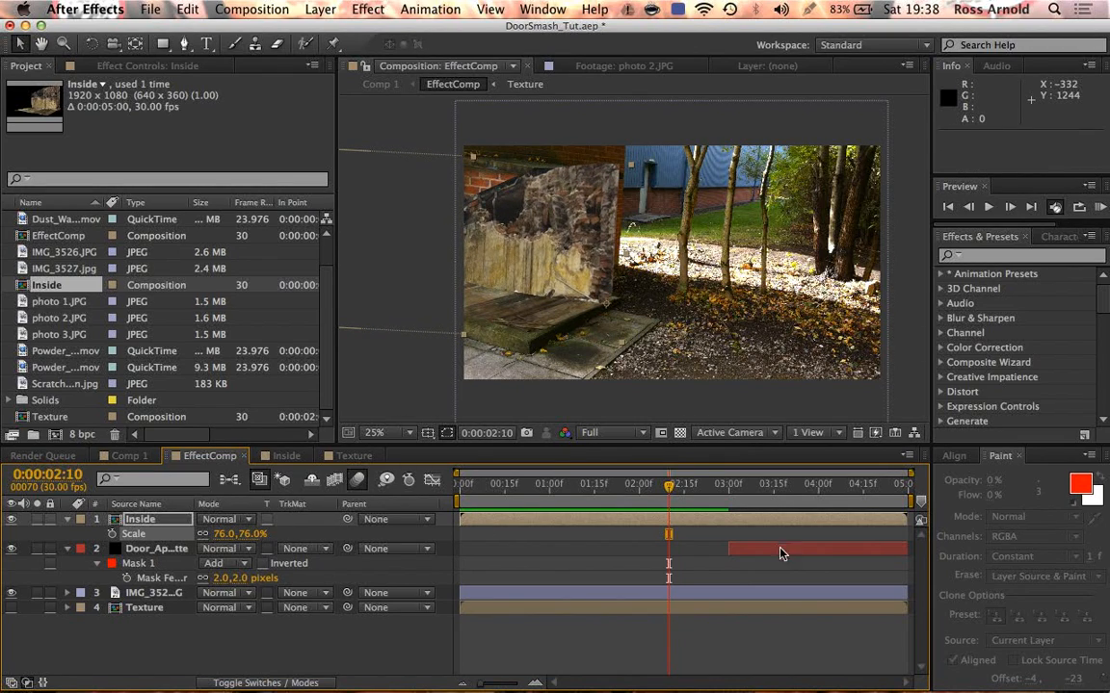
click(721, 655)
Step: Place the Inside layer directly below Door_AplhaMatte and set its track matte to Alpha Matte "Door_AplhaMatte"
drag(135, 519, 145, 566)
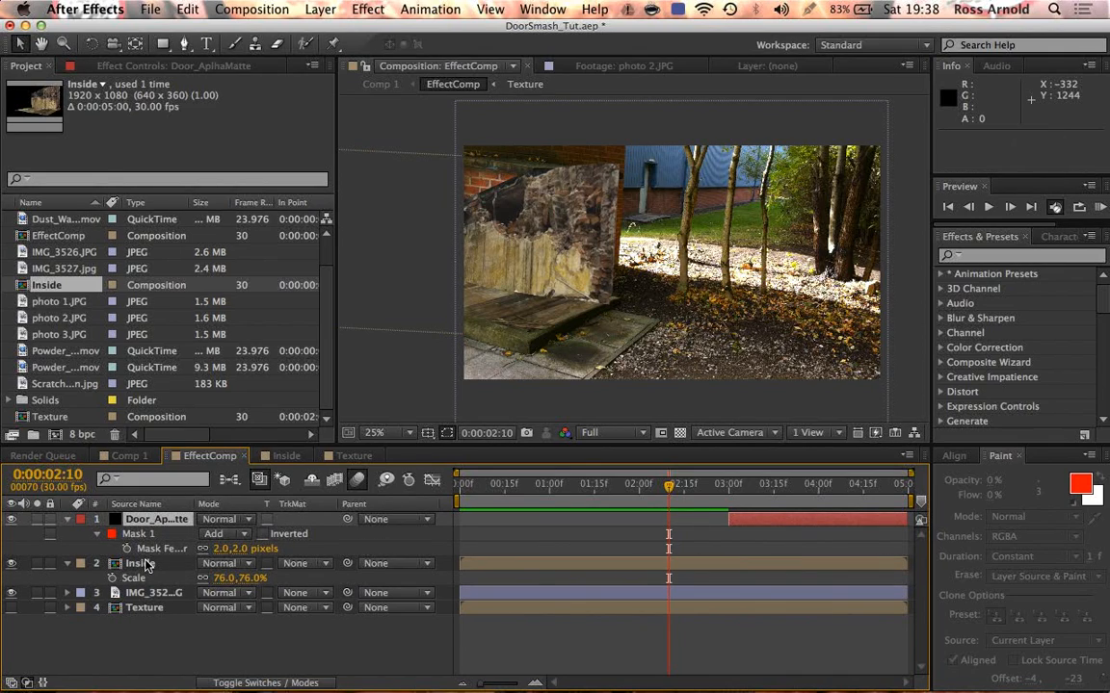
click(144, 563)
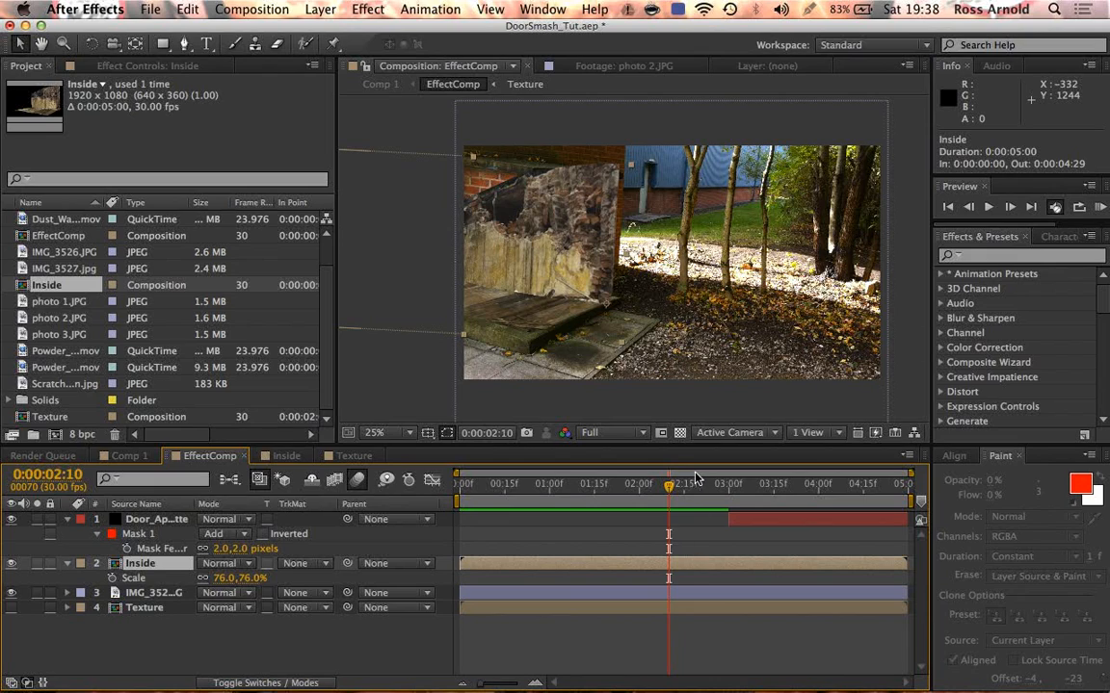
drag(672, 494, 734, 492)
click(304, 563)
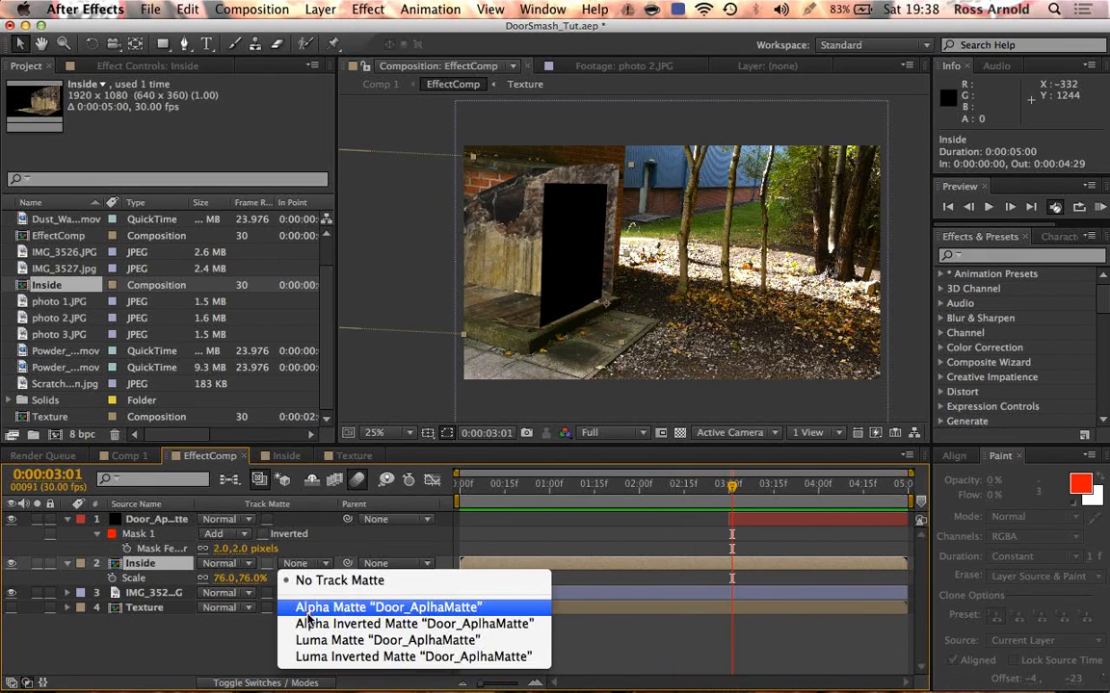
click(312, 608)
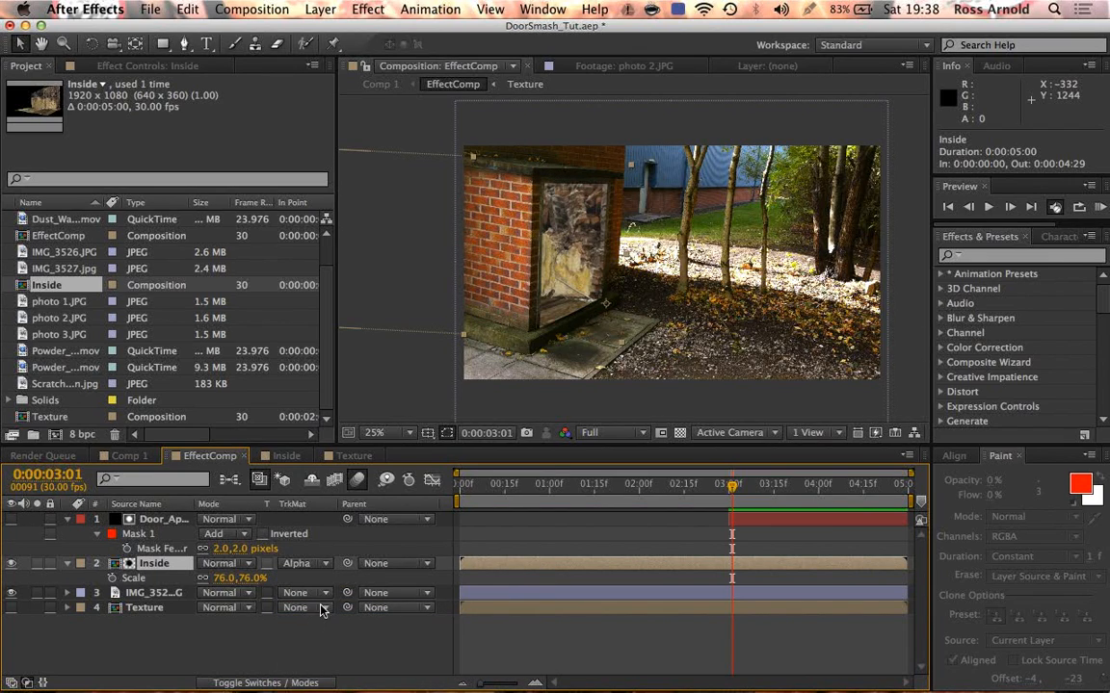
Step: Rotate the Inside layer to about 5.8° so its floor lines up better with the door frame
scroll(674, 248, up, 2)
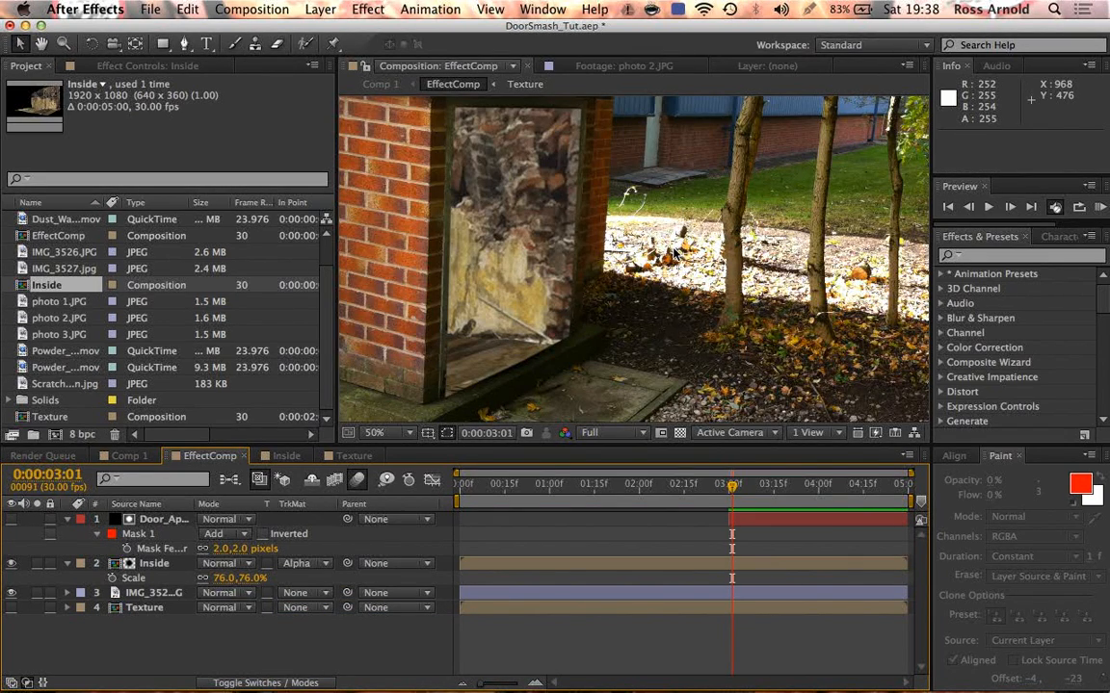
scroll(651, 272, down, 2)
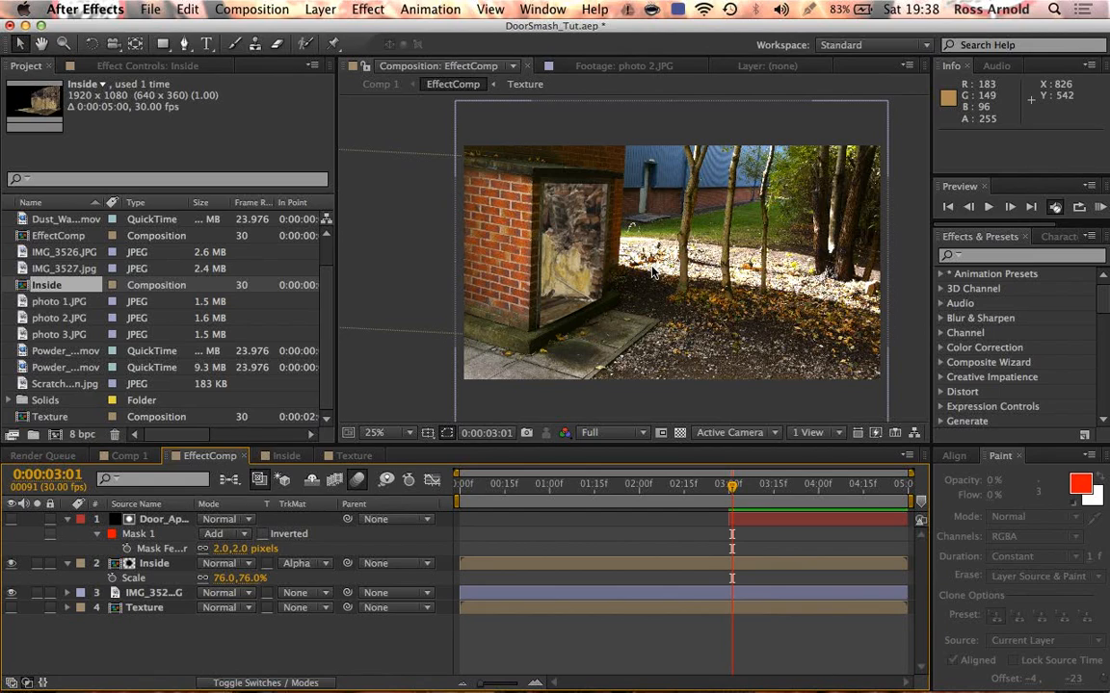
scroll(585, 317, up, 2)
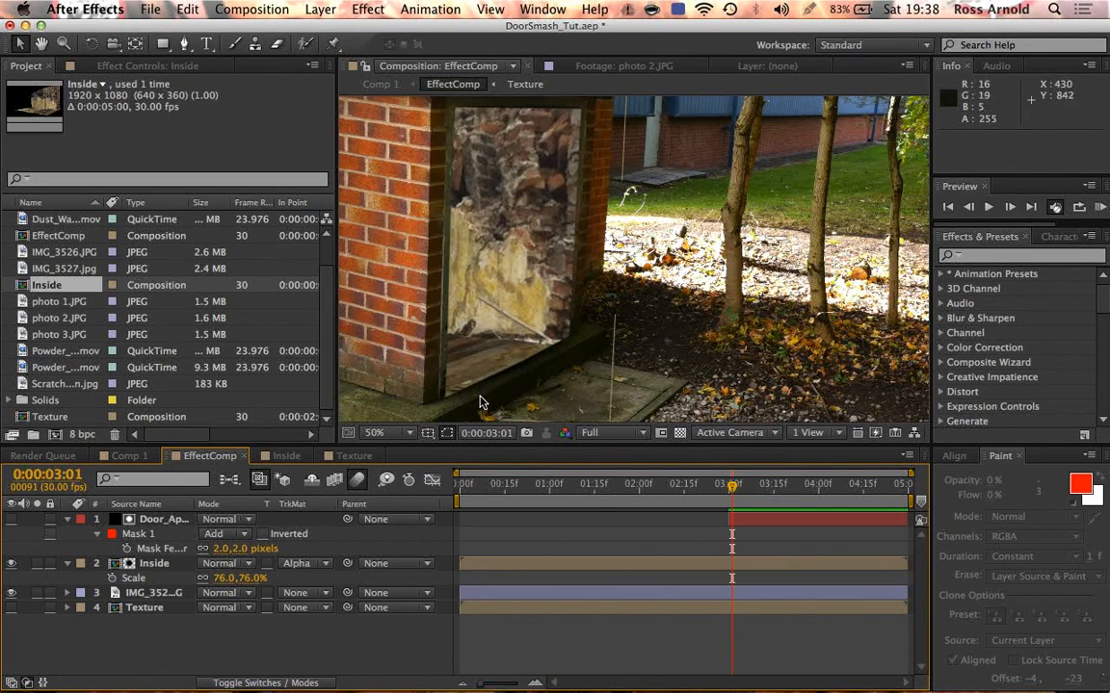
scroll(636, 363, down, 2)
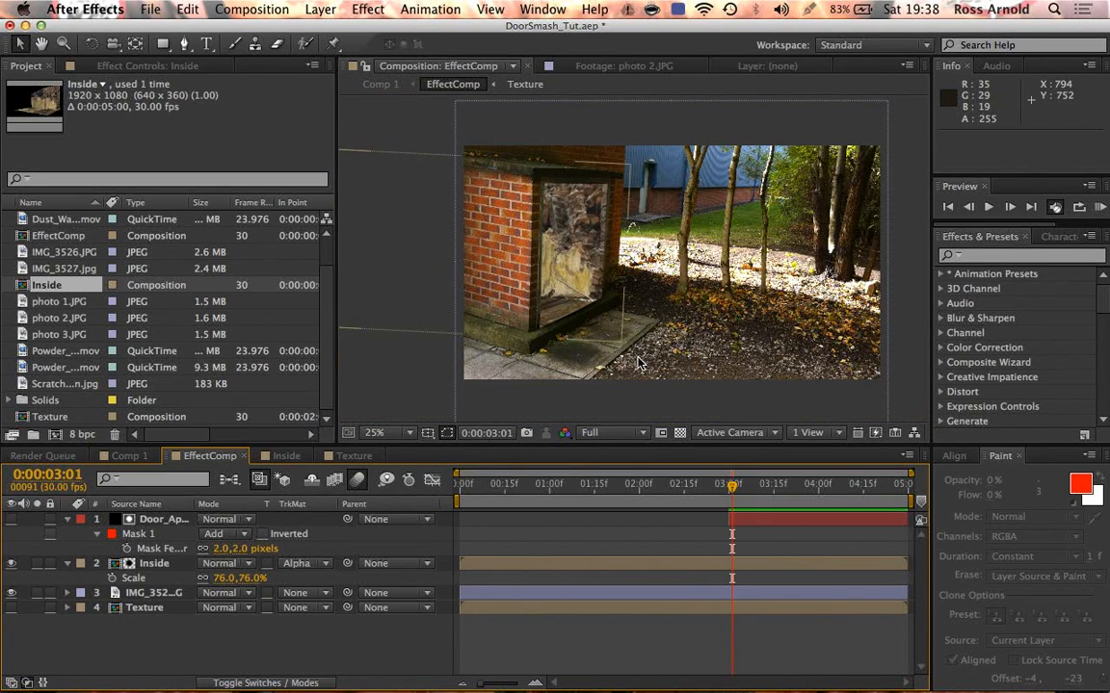
key(h)
drag(573, 226, 558, 265)
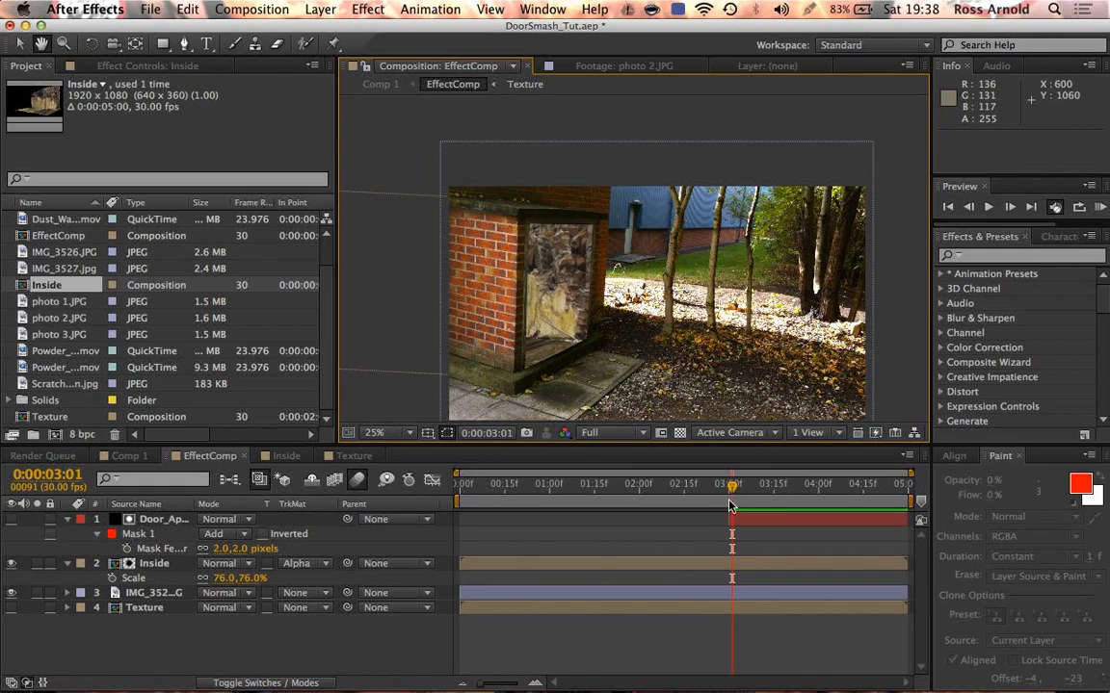
key(v)
click(759, 566)
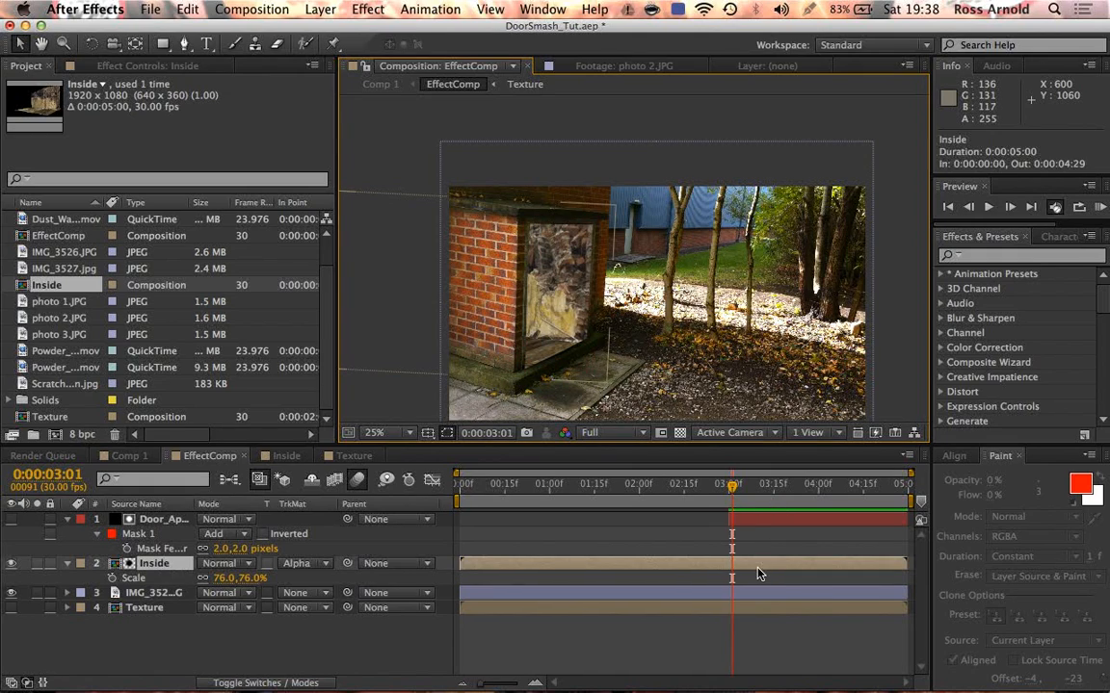
key(w)
drag(454, 277, 530, 291)
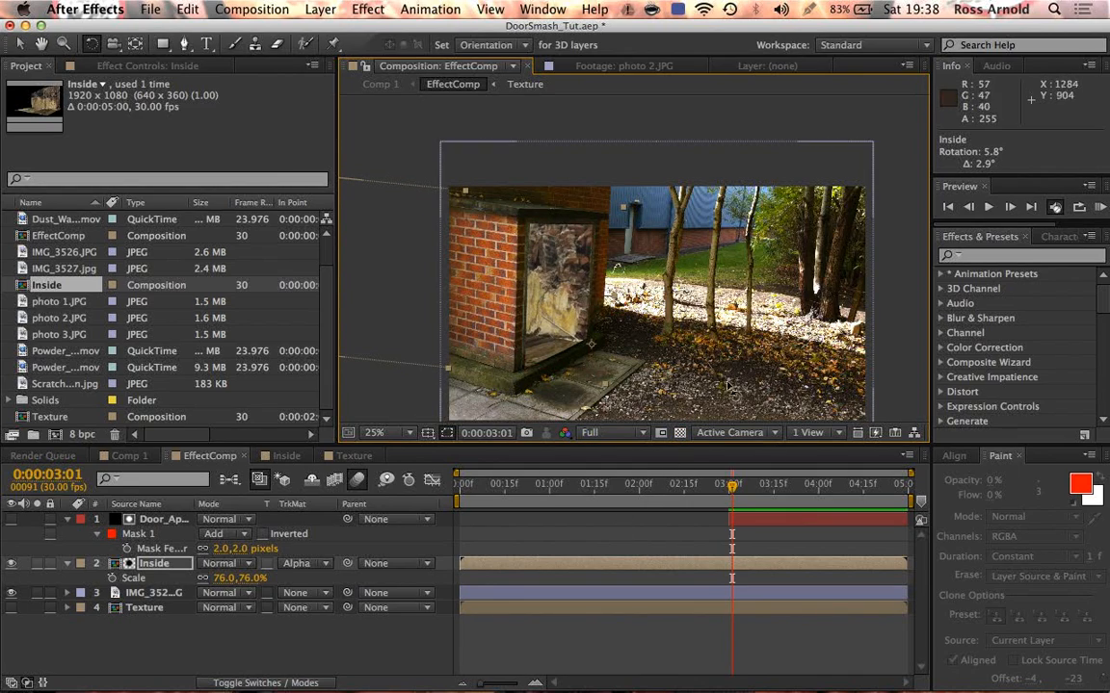
Step: Scale the Inside layer down to 71%
key(super+KP_Subtract)
key(super+KP_Subtract)
key(super+KP_Subtract)
key(super+KP_Subtract)
key(super+KP_Subtract)
click(626, 652)
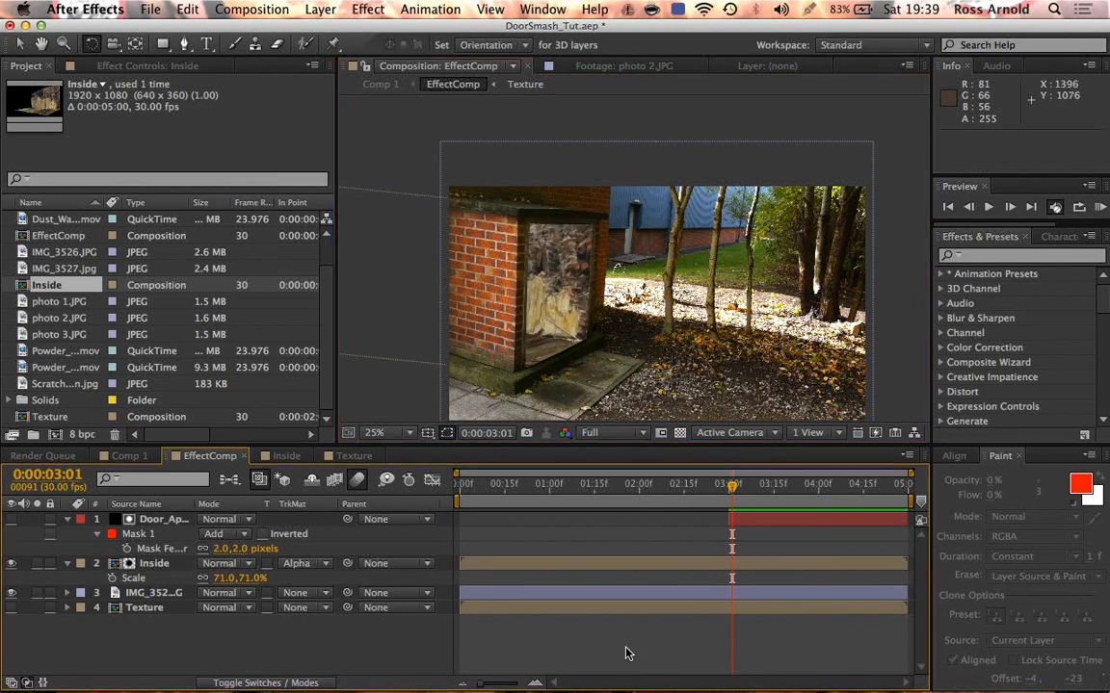
Step: Duplicate the Door_AplhaMatte layer and turn on the visibility of the top copy
click(151, 522)
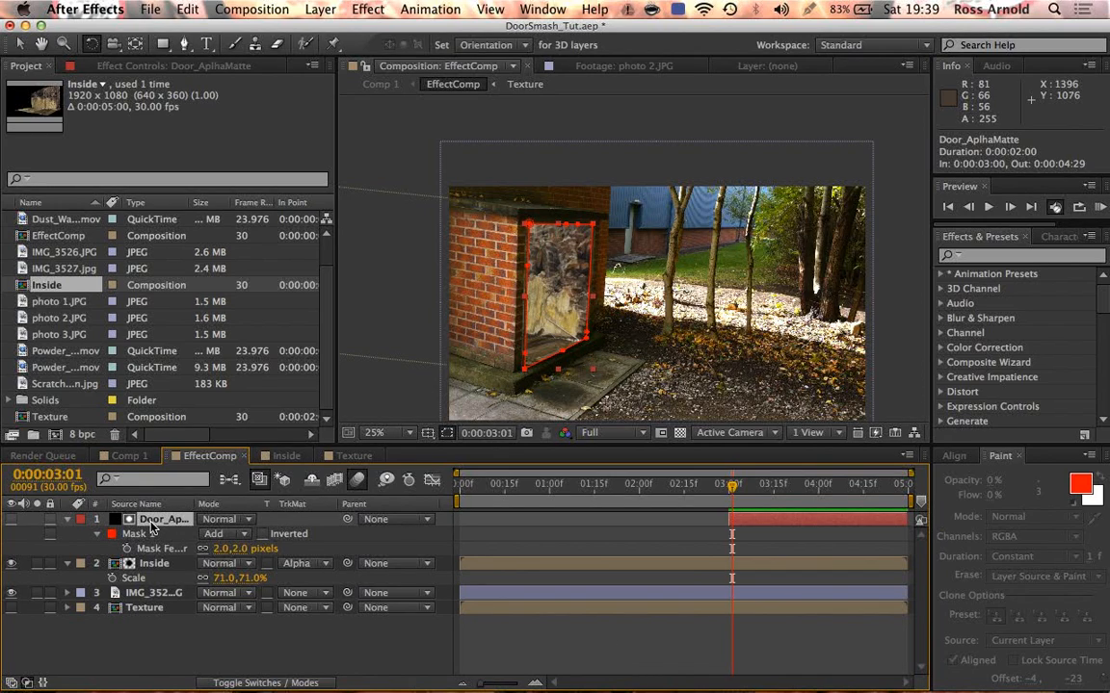
key(super+d)
click(13, 520)
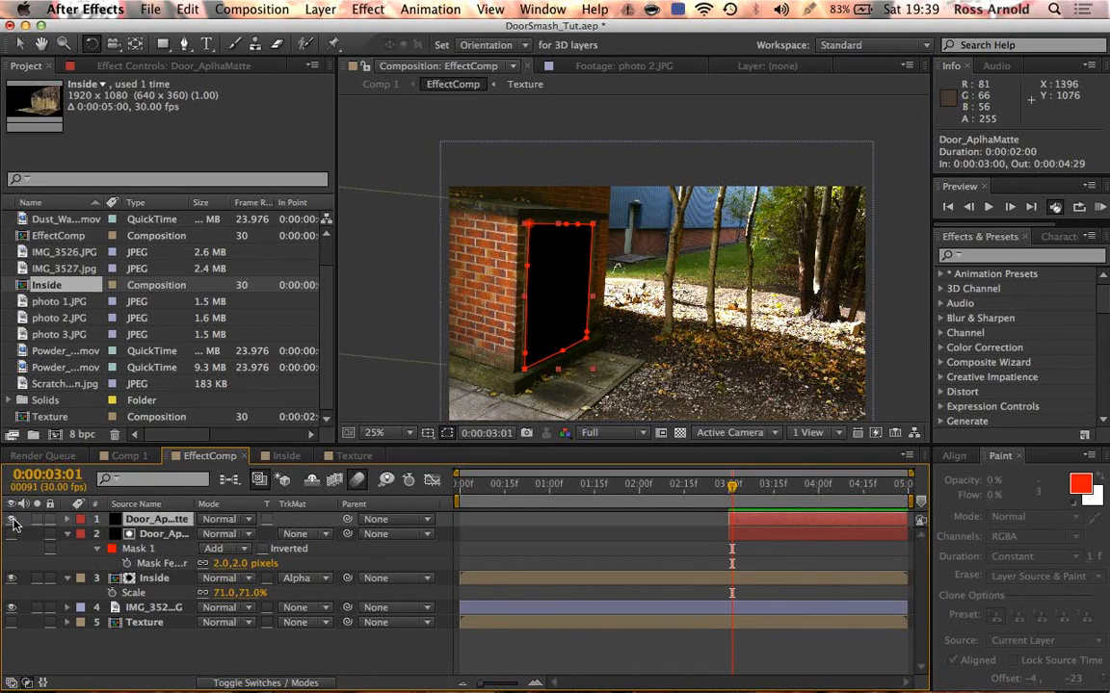
Step: Draw an ellipse mask about 617 × 855 pixels over the cabinet on the top Door_AplhaMatte copy and set its mode to Intersect
drag(163, 45, 225, 85)
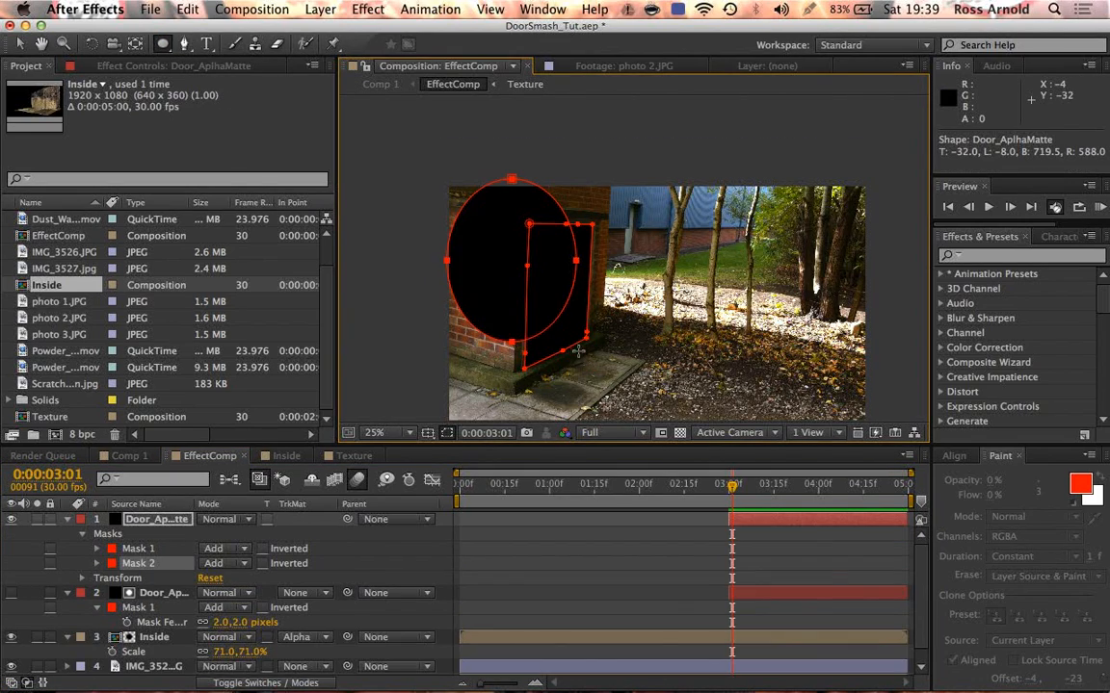
drag(447, 179, 581, 365)
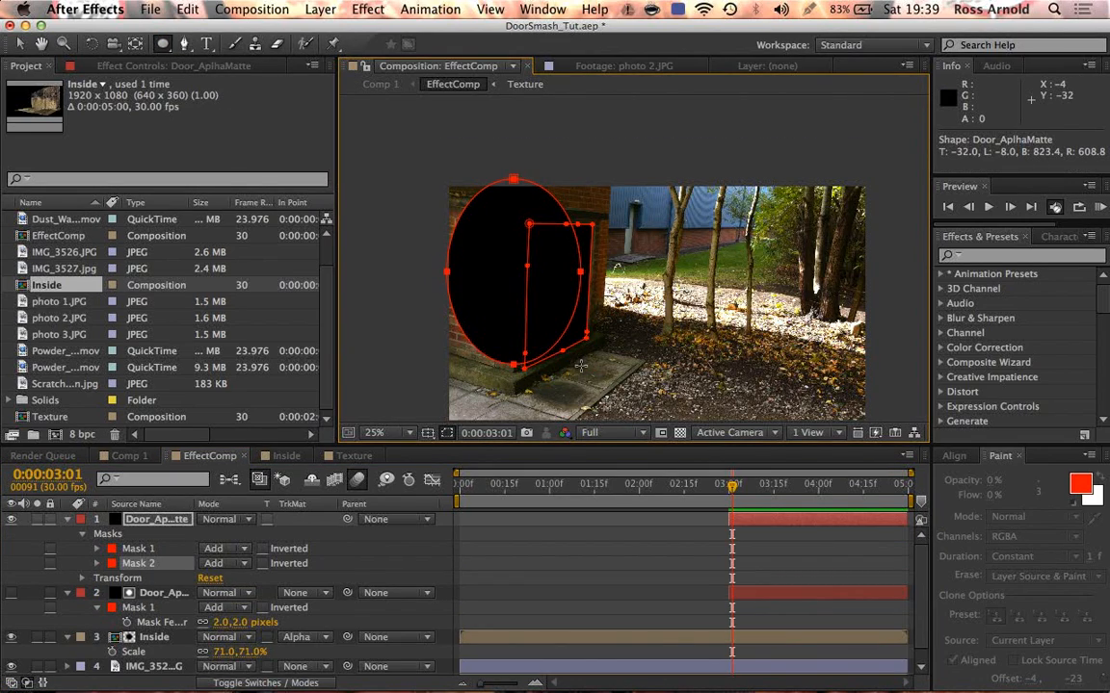
click(213, 564)
click(230, 632)
Step: Feather the ellipse mask on the top Door_AplhaMatte copy to 409 pixels and stretch its curve outward past the door opening
key(f)
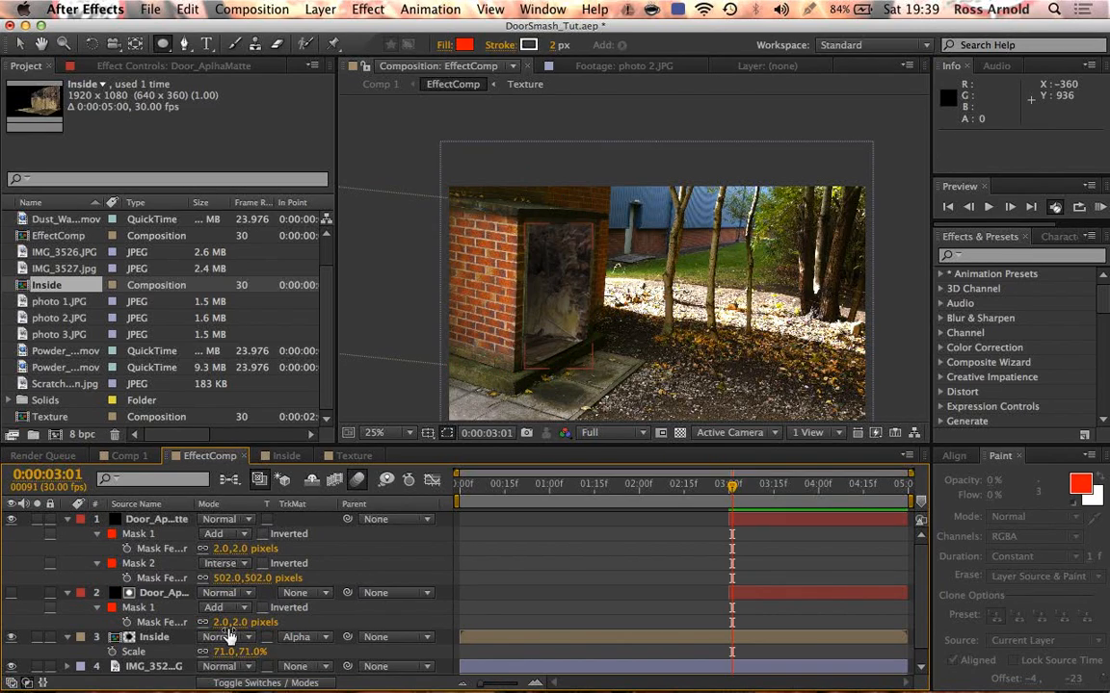
drag(229, 635, 207, 576)
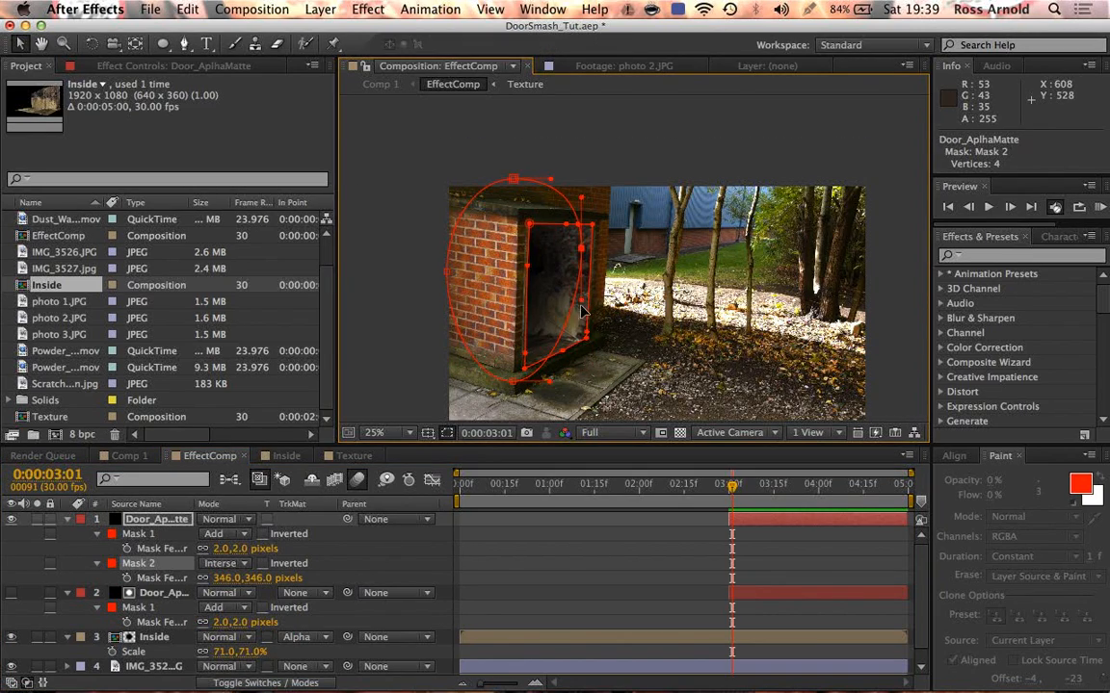
drag(582, 310, 587, 360)
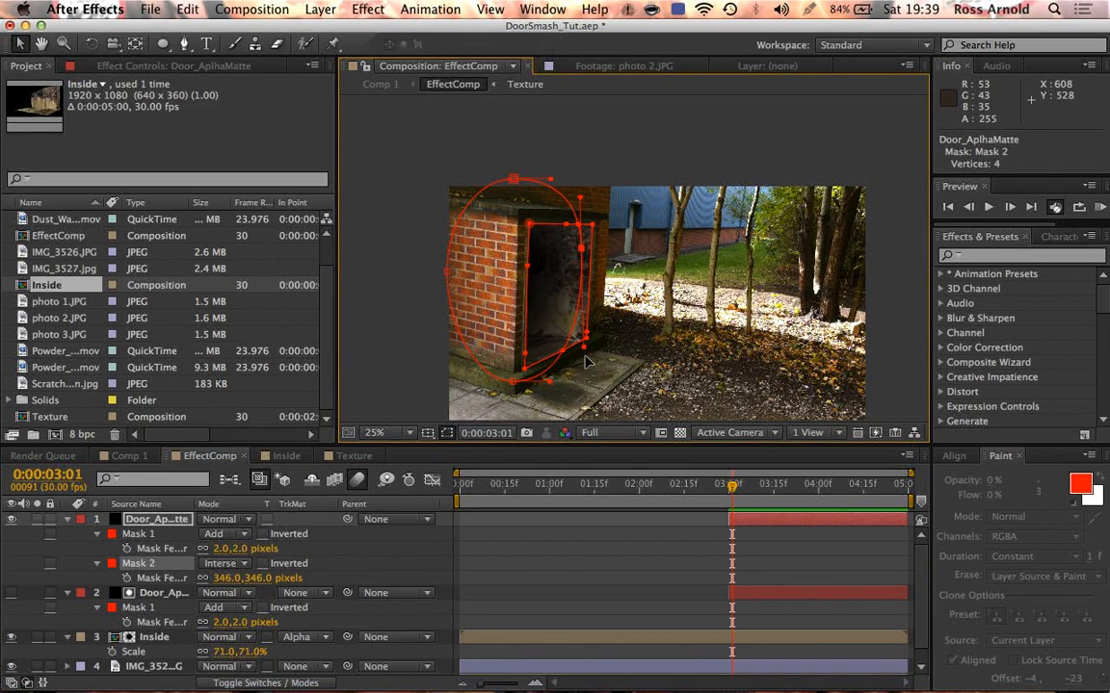
drag(582, 248, 597, 252)
drag(240, 578, 276, 578)
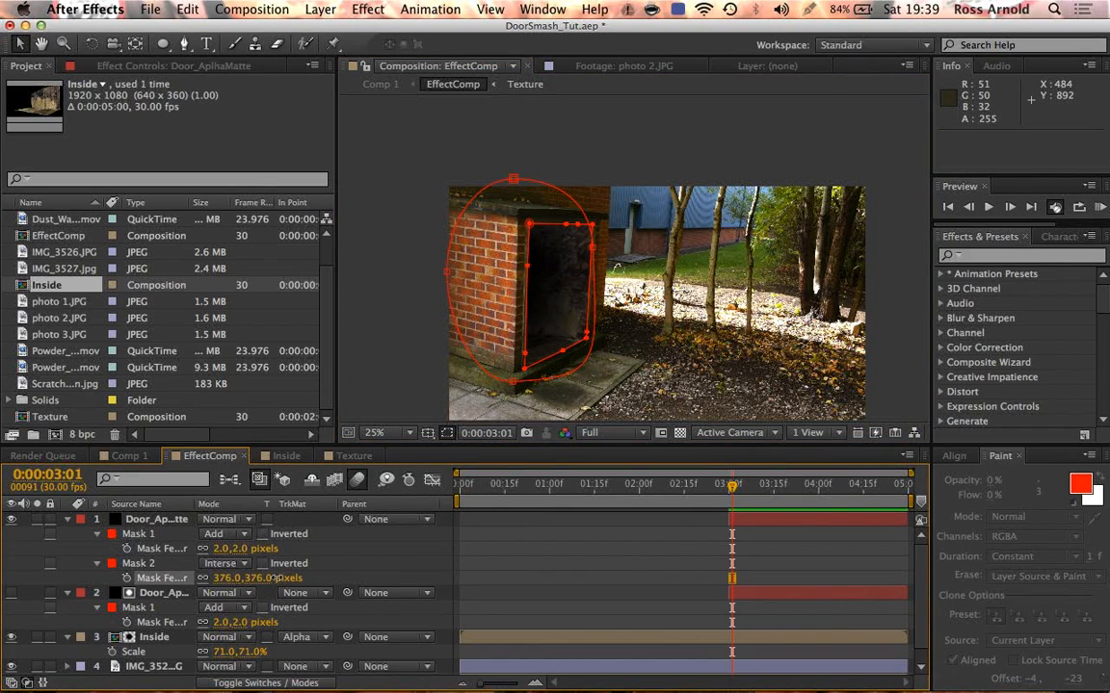
click(291, 565)
mouse_move(593, 247)
mouse_down()
mouse_move(609, 248)
mouse_move(599, 253)
mouse_up()
Step: Set the blending mode of the top Door_AplhaMatte copy to Multiply
click(218, 521)
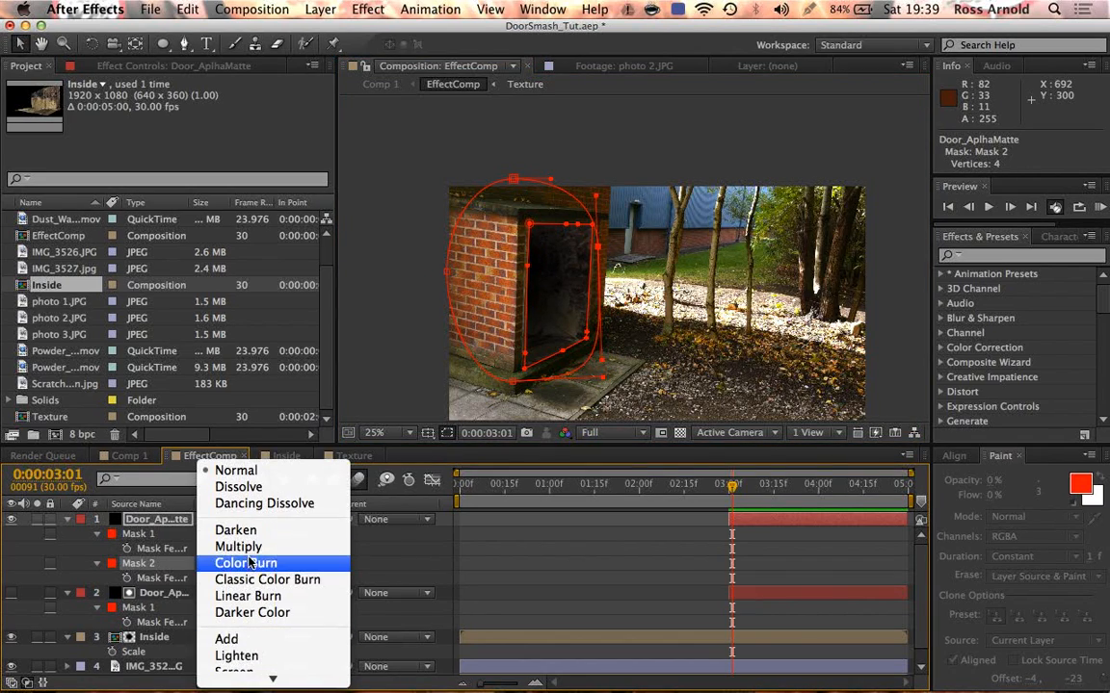
click(249, 543)
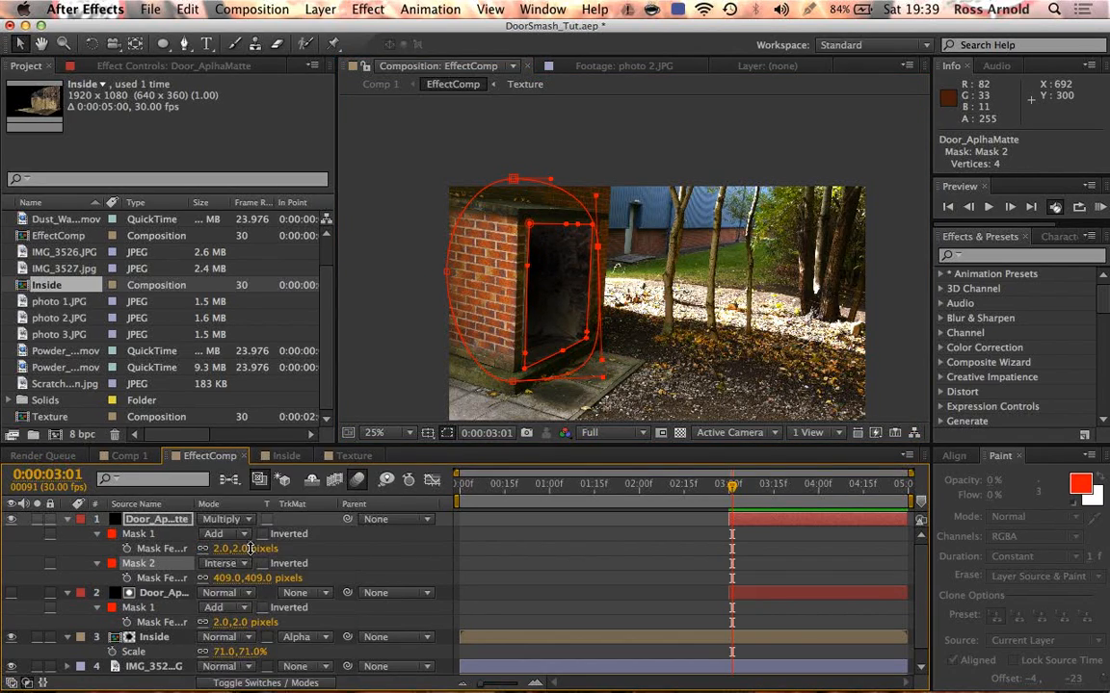
click(809, 576)
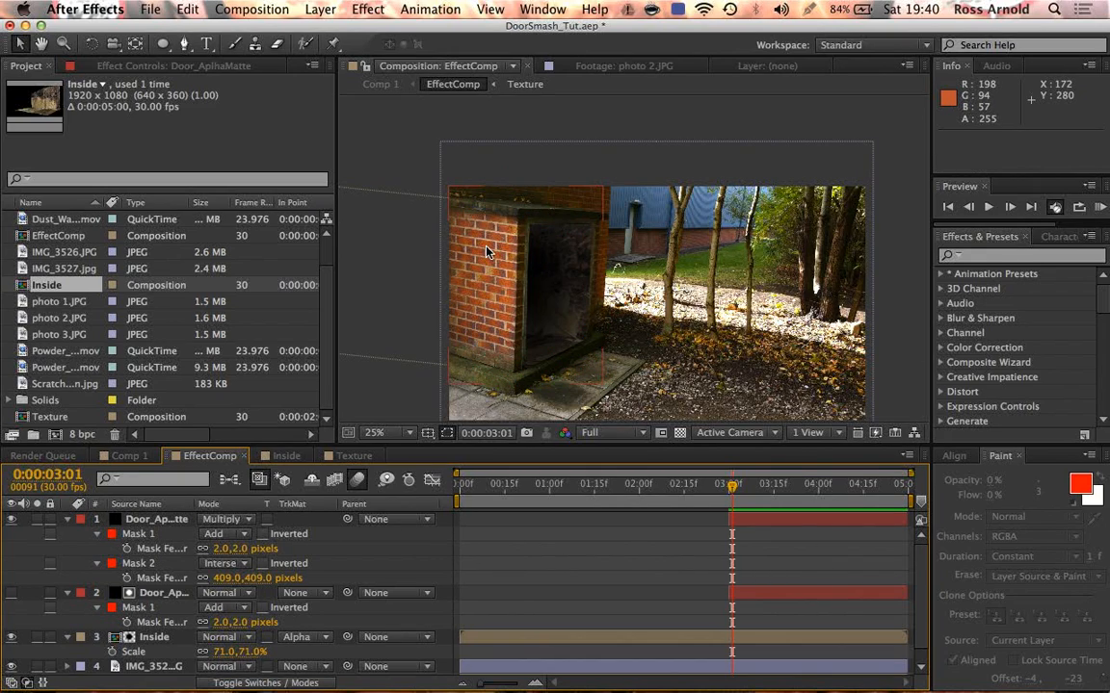
Step: Lower the opacity of the top Door_AplhaMatte copy to 95%
click(152, 521)
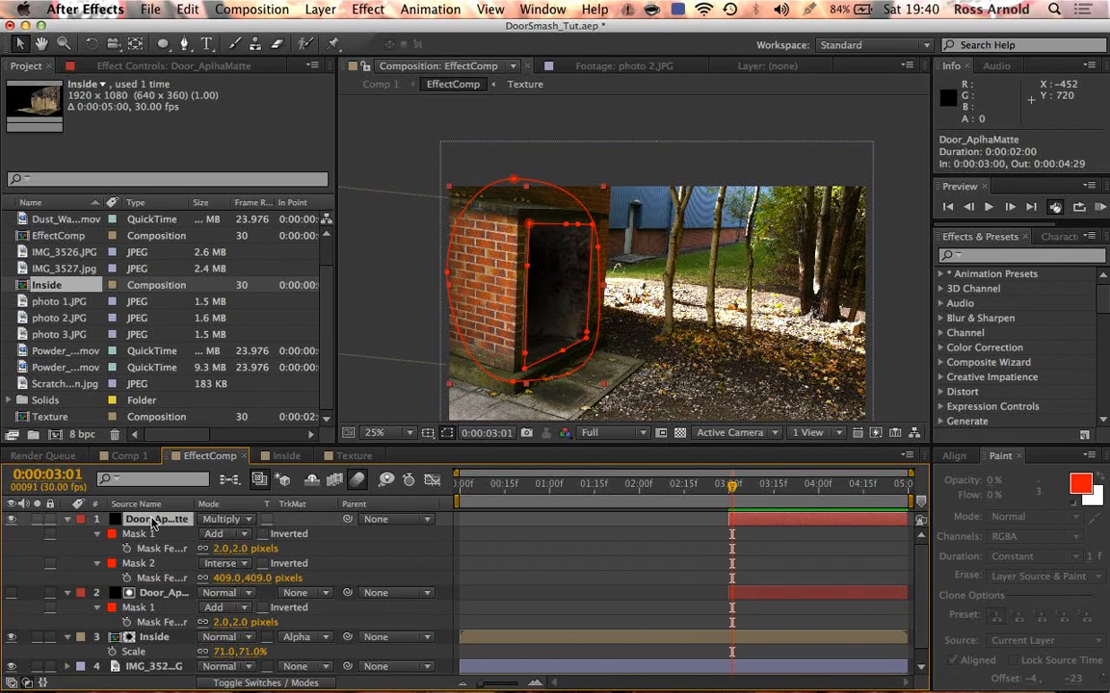
key(t)
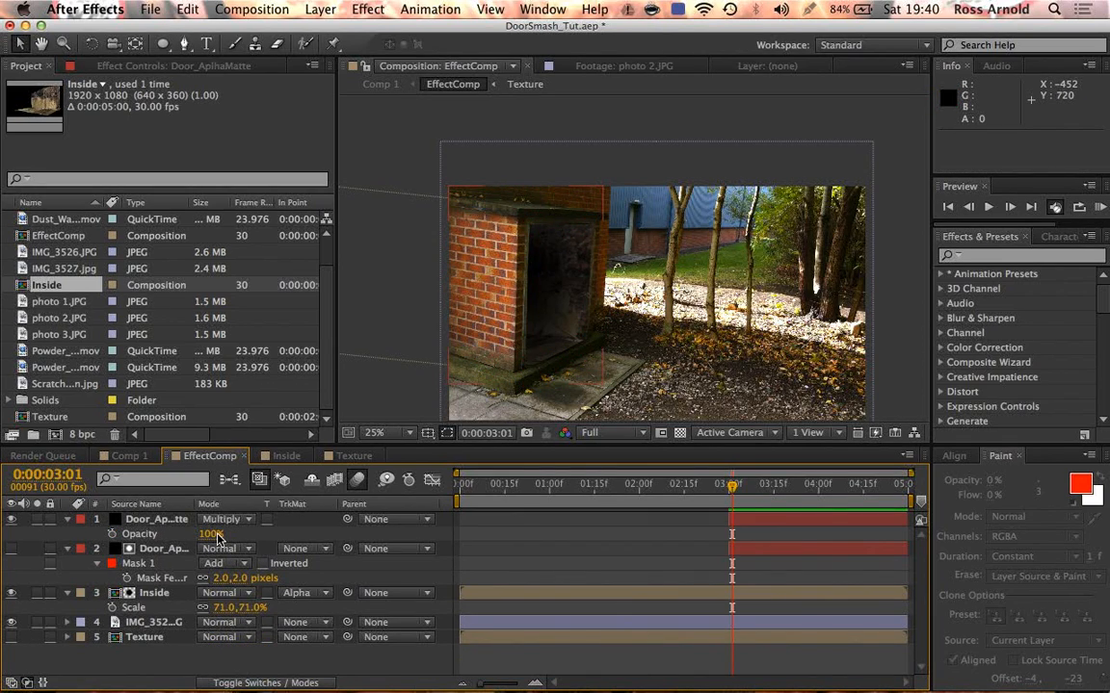
click(207, 534)
text(90)
key(Return)
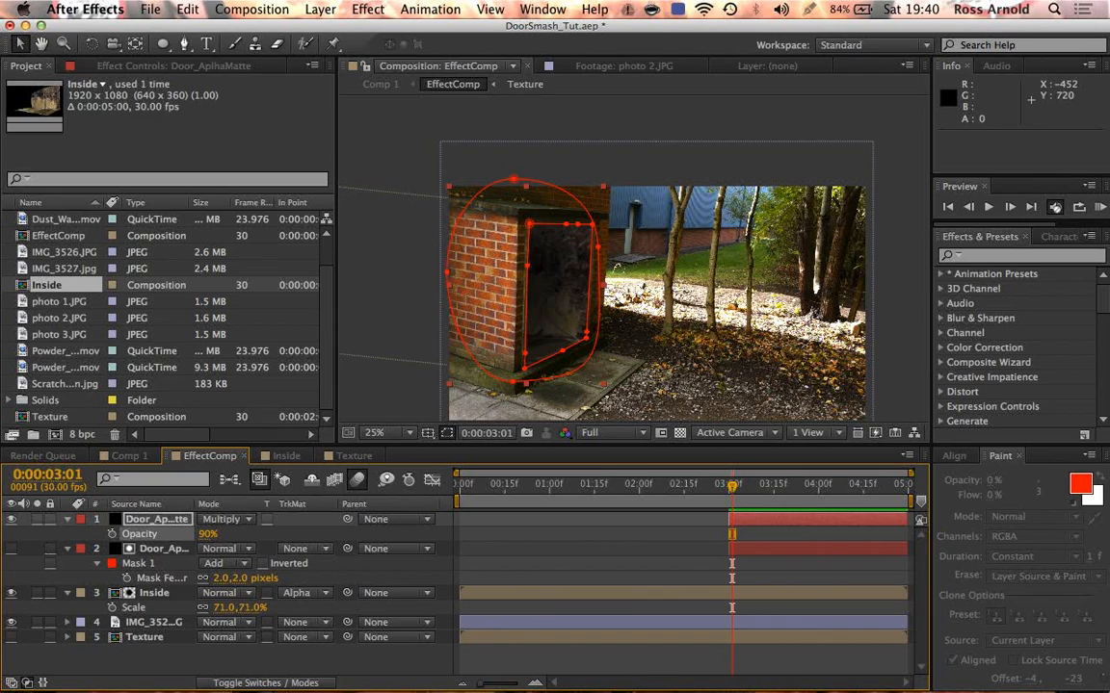
click(207, 538)
text(95)
key(Return)
click(773, 570)
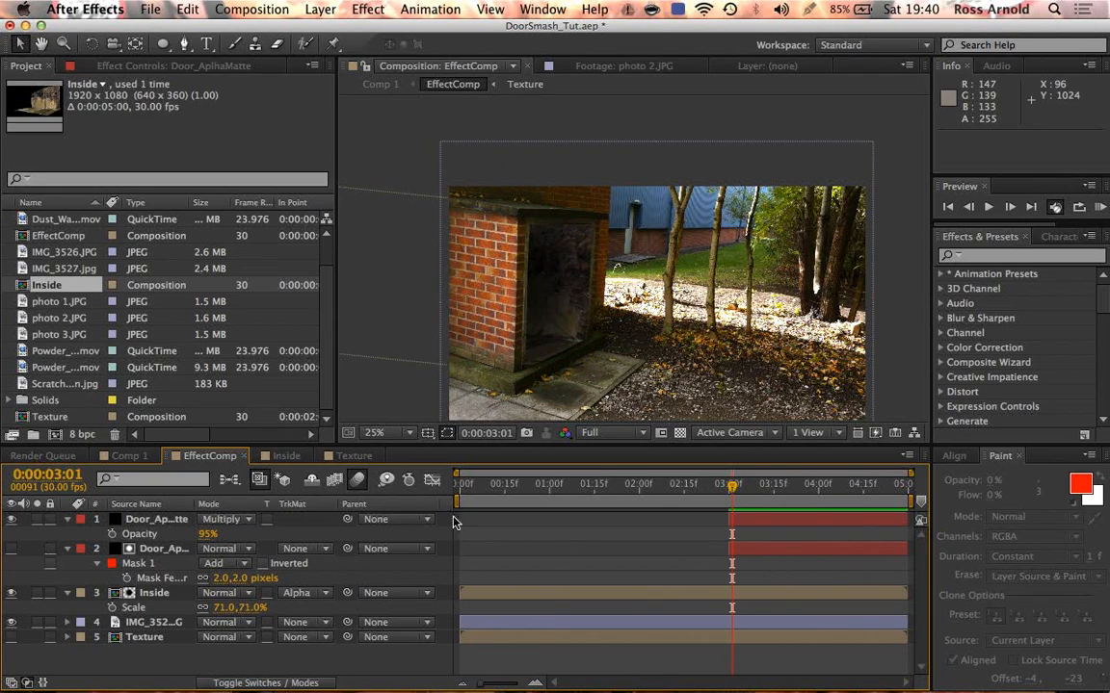
Step: Find the Camera Lens Blur effect and apply it to the Inside layer
click(154, 593)
click(989, 257)
text(camera)
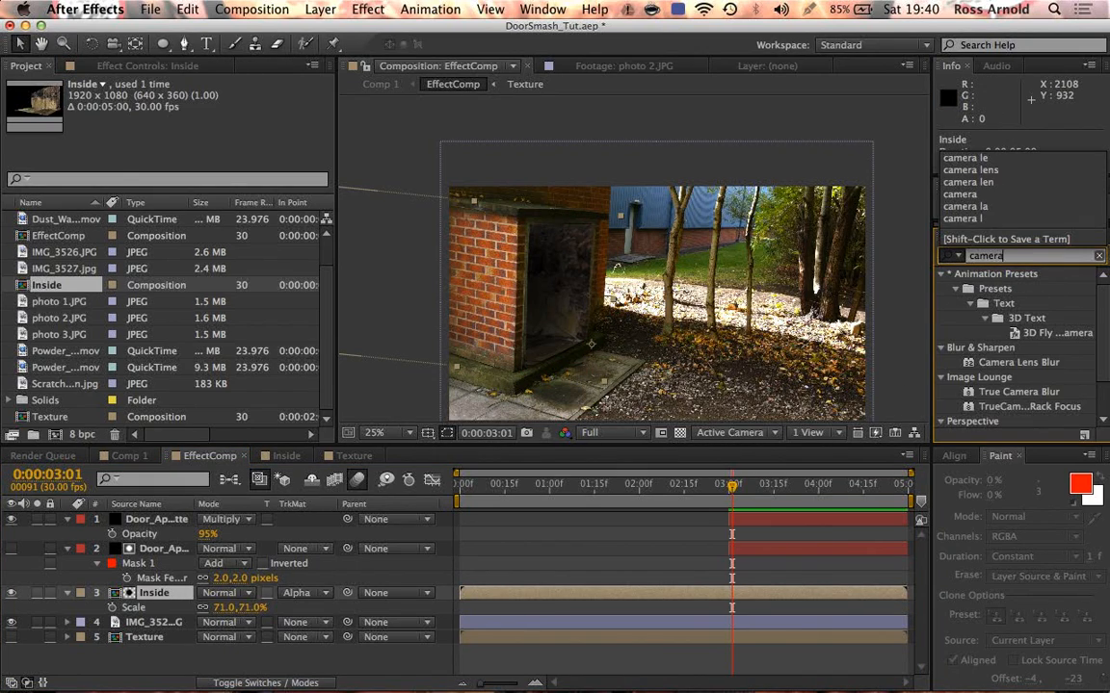
text( le)
double_click(984, 289)
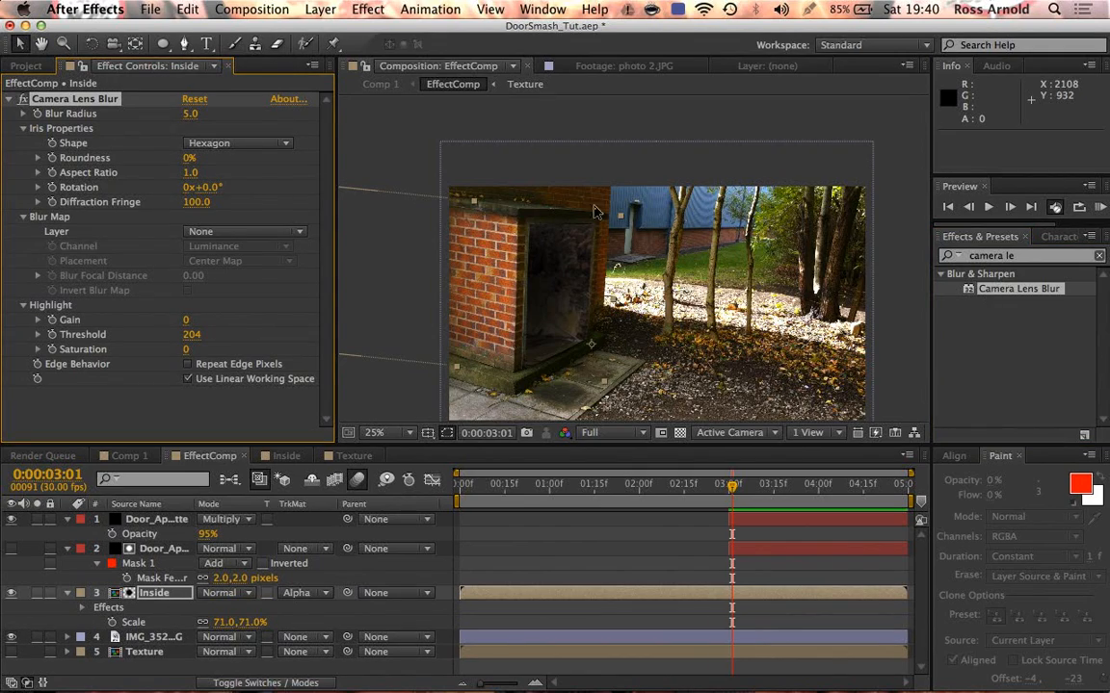
Step: Set the blur radius of the Inside layer's Camera Lens Blur to 2
click(191, 114)
text(2)
key(Return)
click(808, 568)
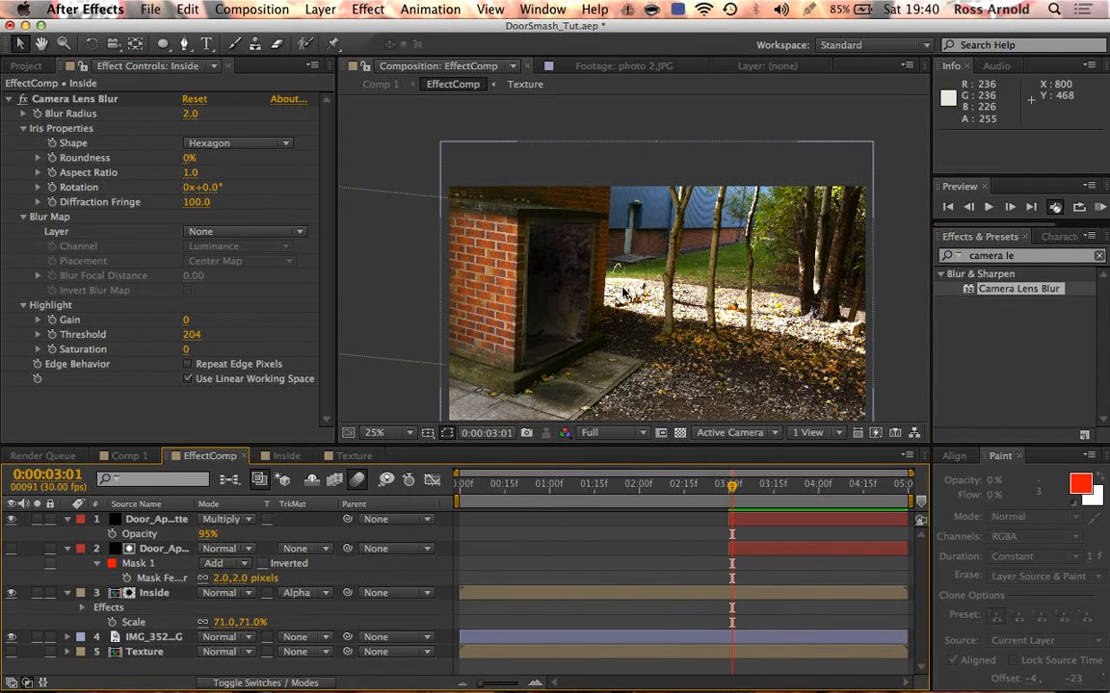
Step: Trim the Inside layer to start at 0:00:03:00 and play back the reveal around that time
drag(675, 279, 635, 234)
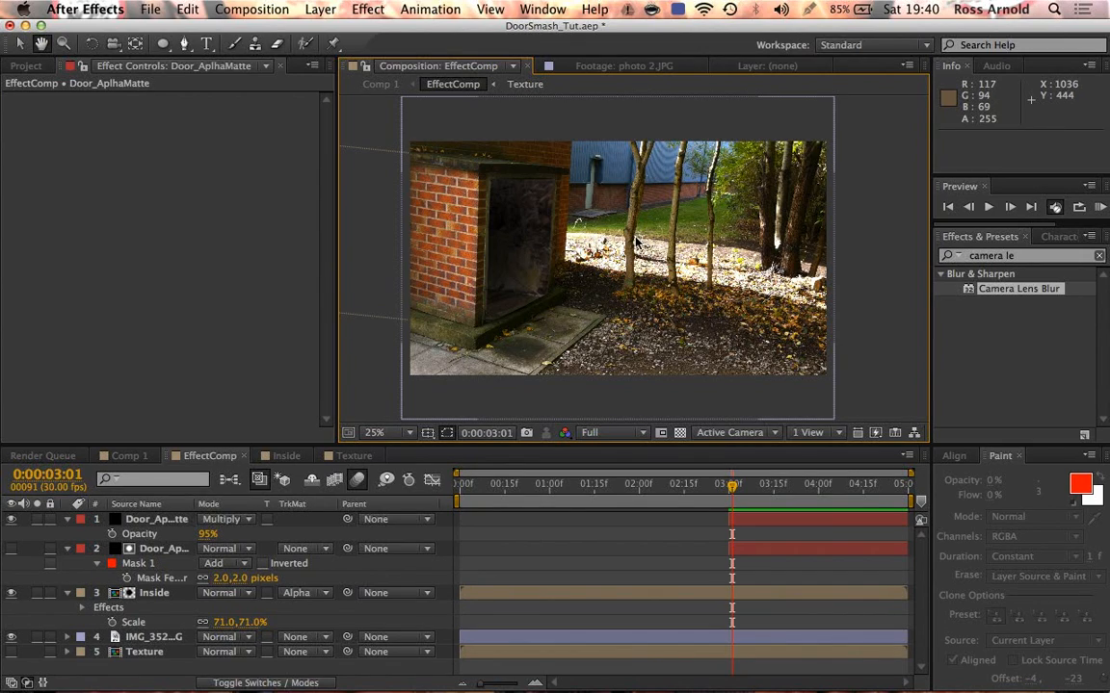
mouse_move(730, 491)
mouse_down()
mouse_move(751, 486)
mouse_move(674, 487)
mouse_move(728, 485)
mouse_up()
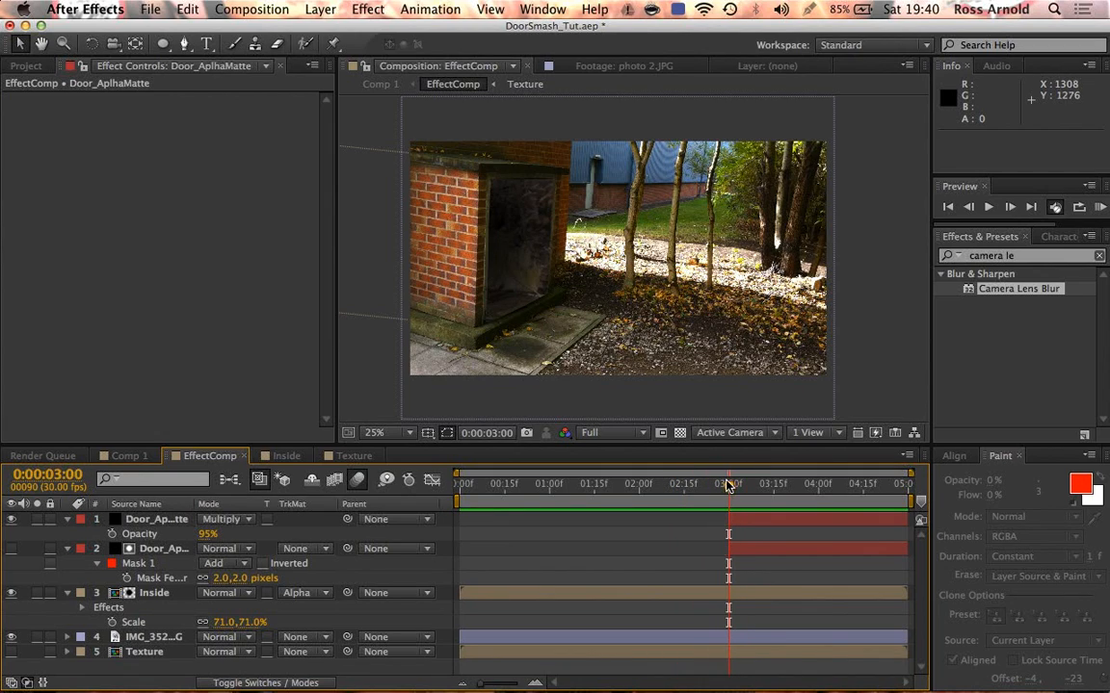
click(751, 597)
key(alt+bracketleft)
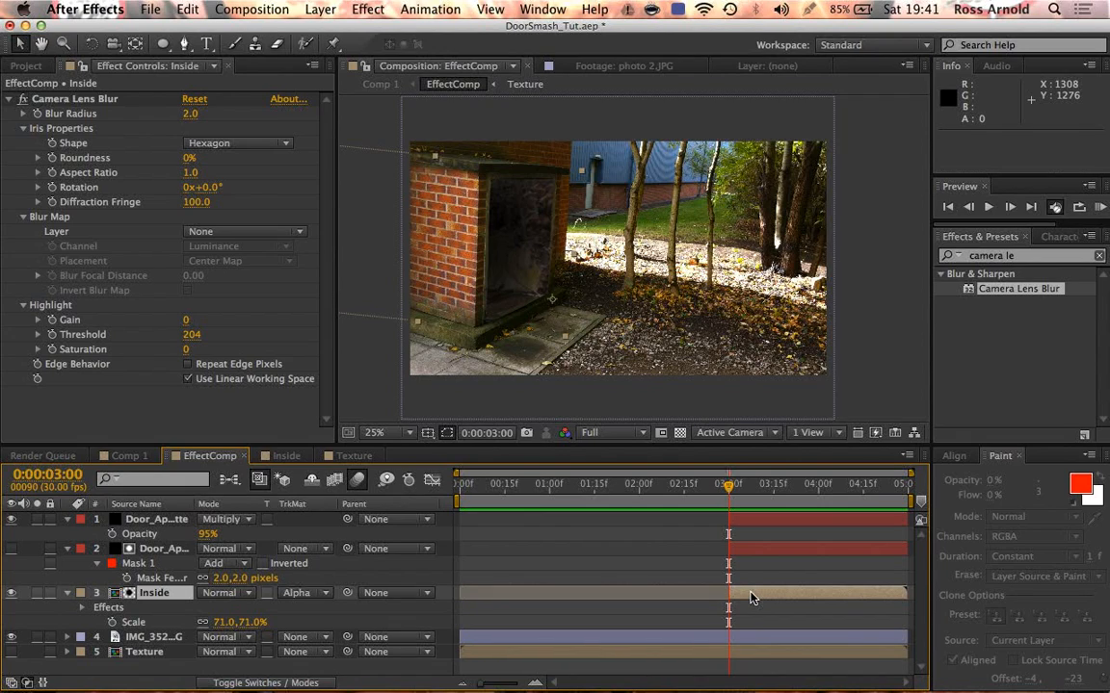
drag(728, 499, 682, 503)
key(space)
key(space)
mouse_move(780, 491)
mouse_down()
mouse_move(727, 479)
mouse_move(773, 479)
mouse_up()
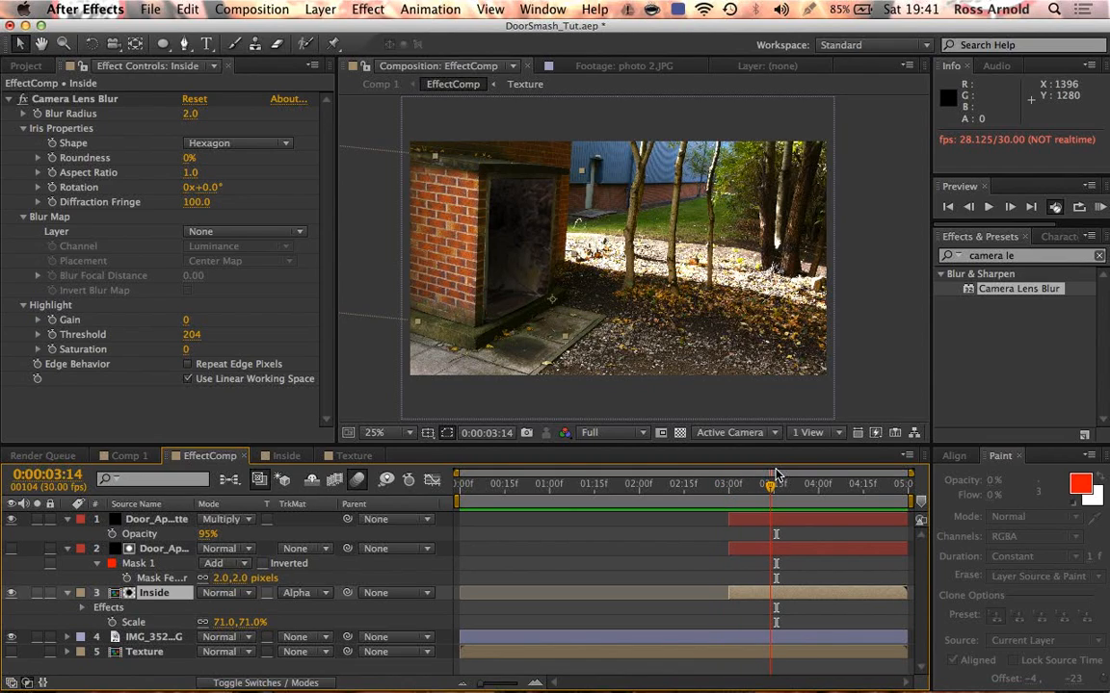
drag(776, 475, 750, 488)
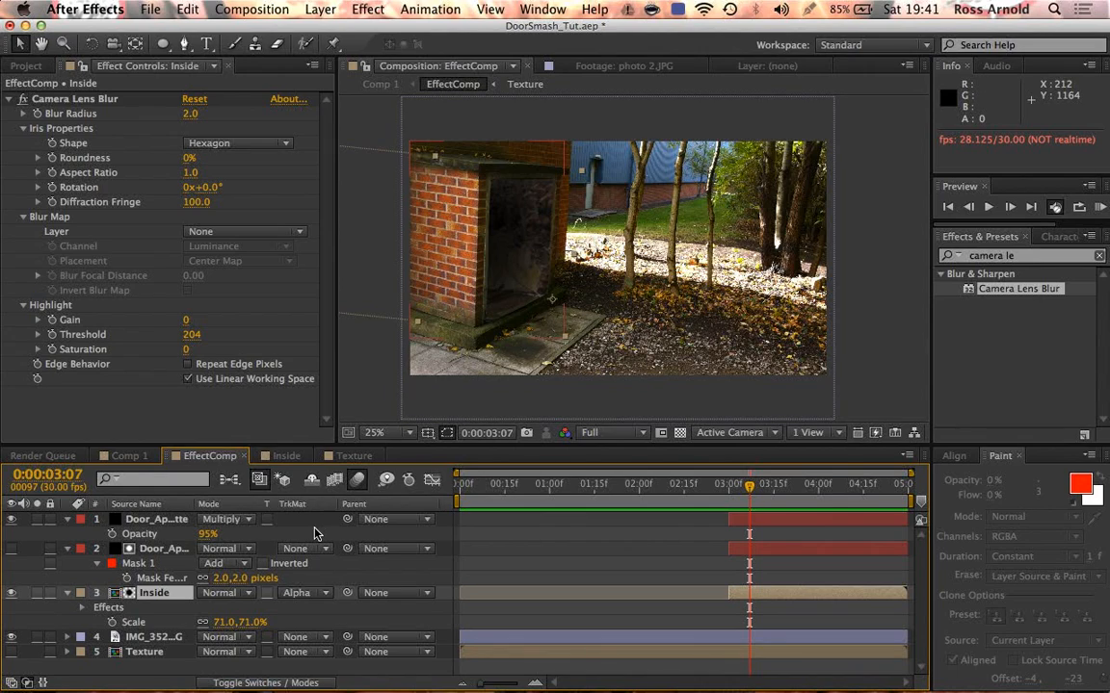
Step: Collapse the layer properties in EffectComp, then bring the Texture layer to the top of the stack with its visibility on
click(584, 614)
key(u)
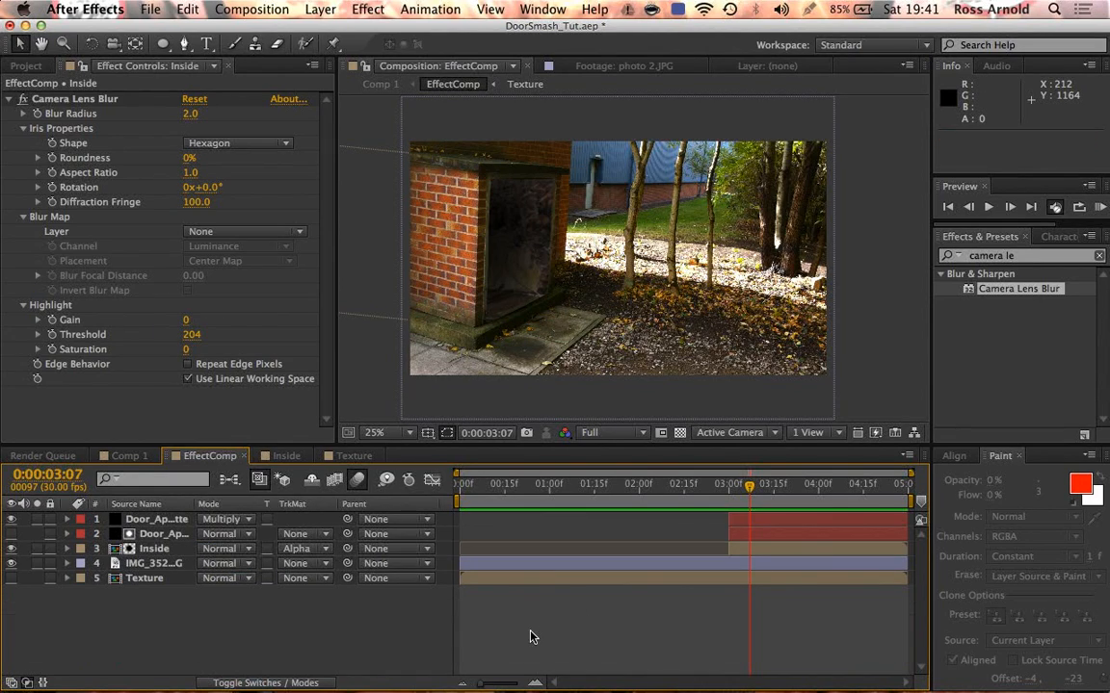
drag(135, 579, 137, 519)
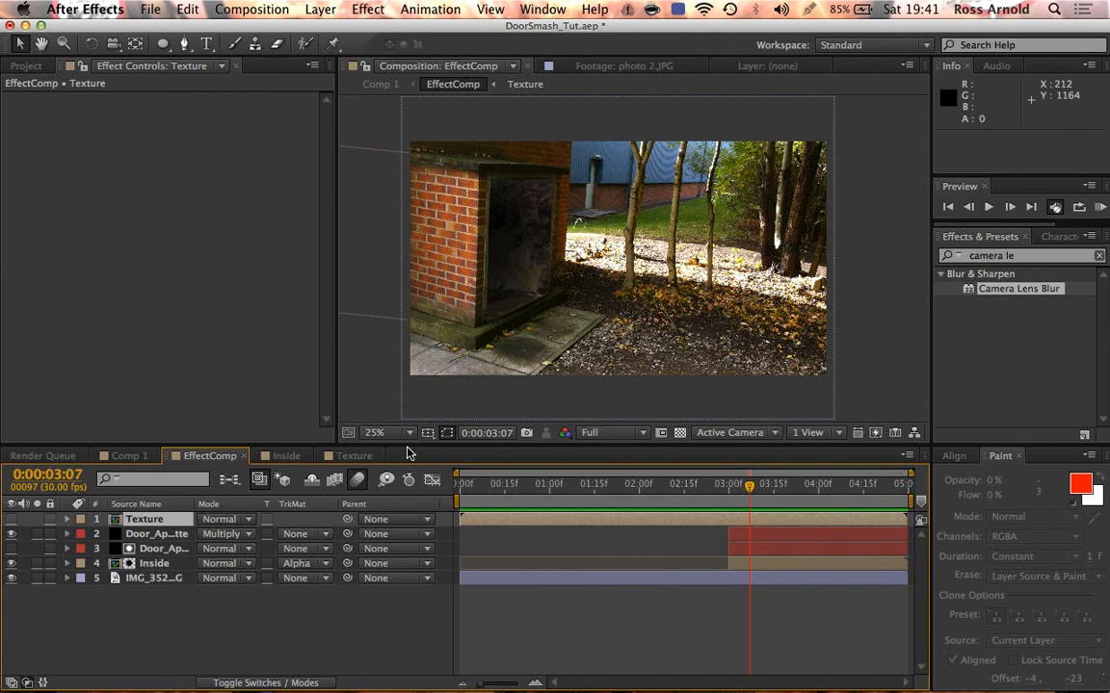
click(11, 520)
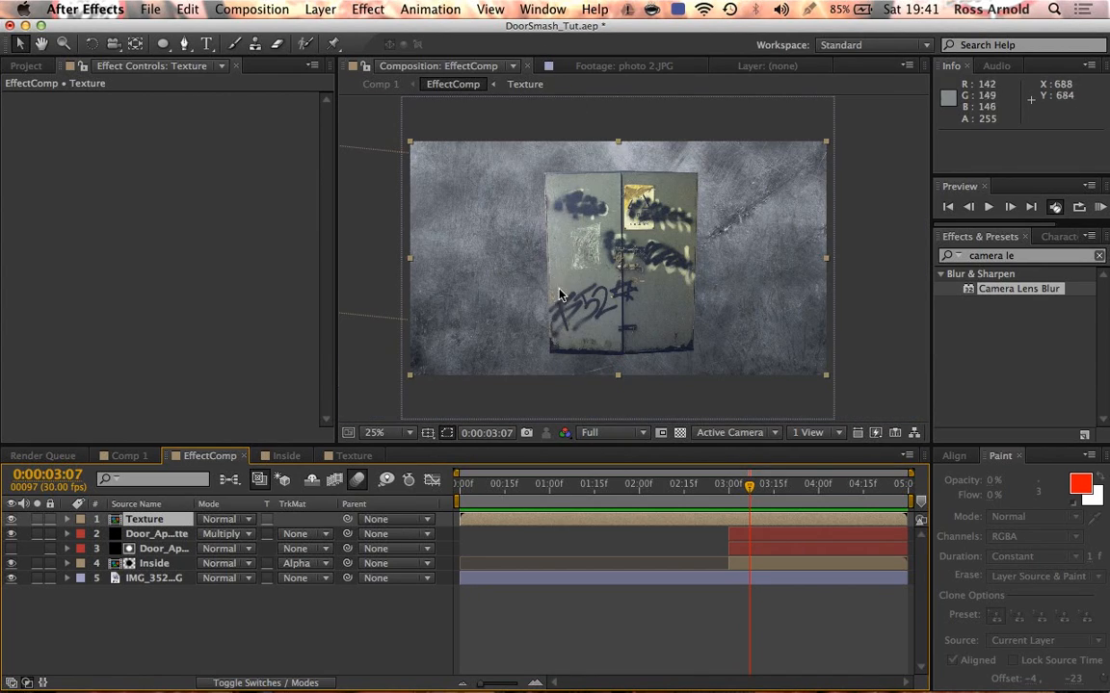
Step: Copy the IMG_3527.jpg door layer from the Texture composition into EffectComp, with its solo and visibility switched off
double_click(149, 520)
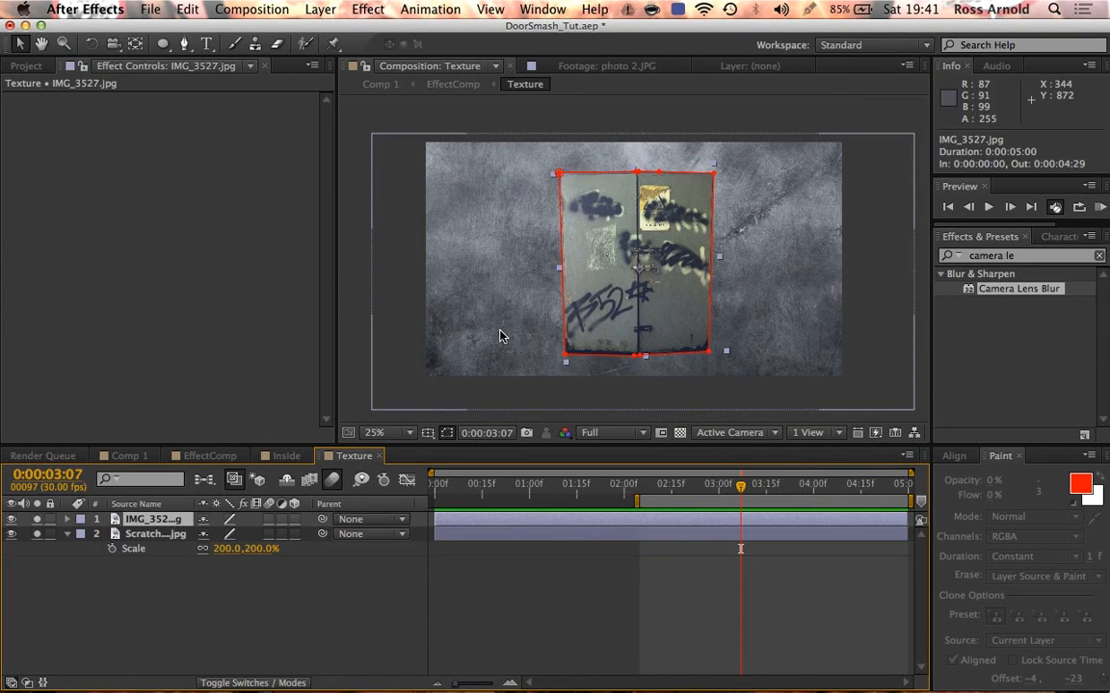
click(739, 561)
click(700, 523)
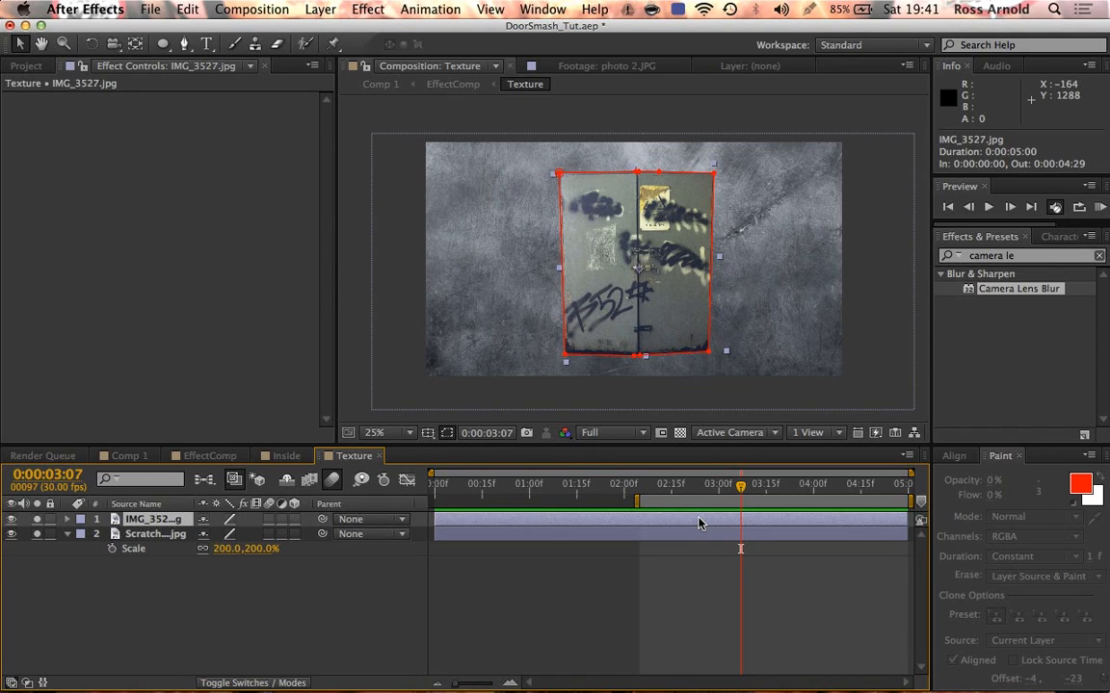
key(super+c)
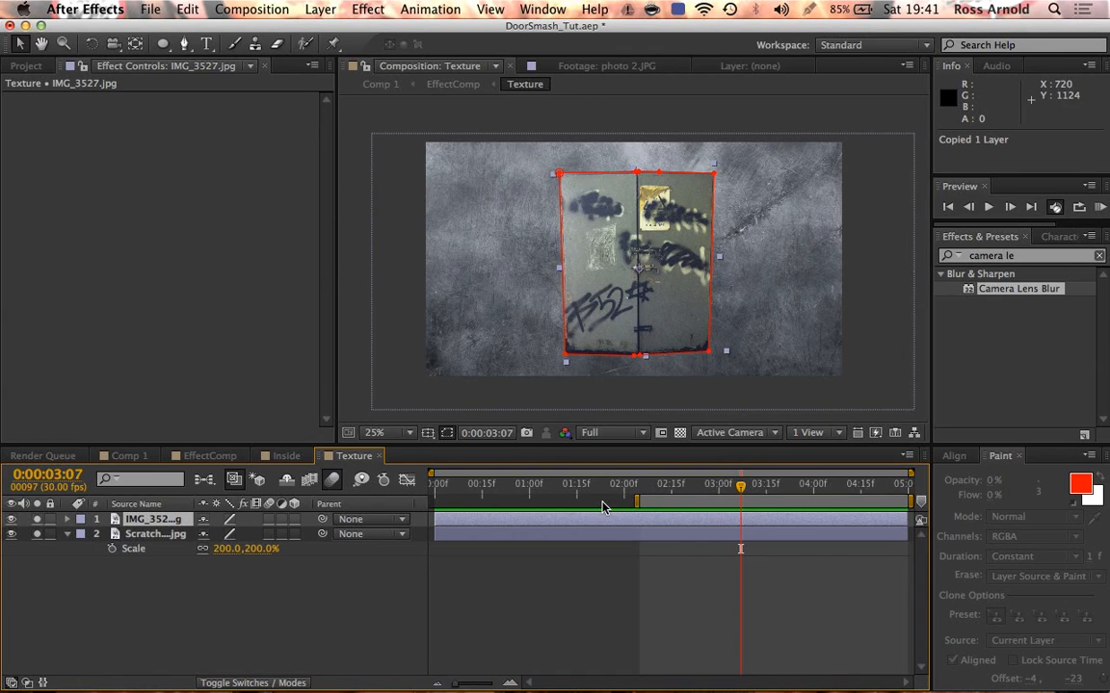
click(127, 456)
click(208, 456)
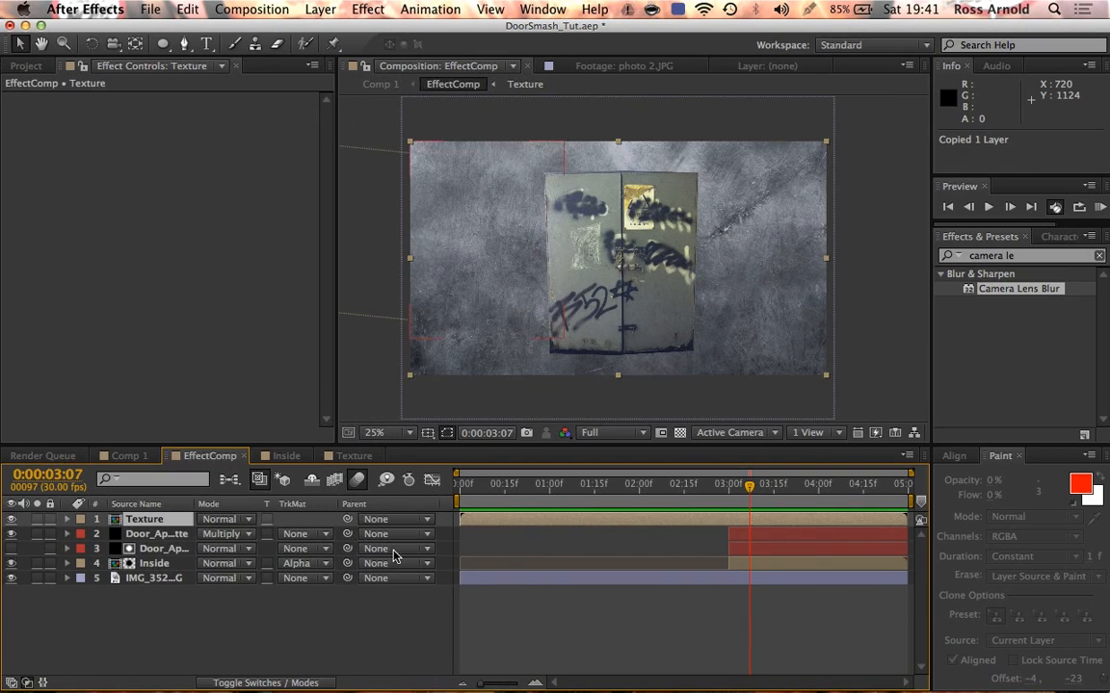
key(super+v)
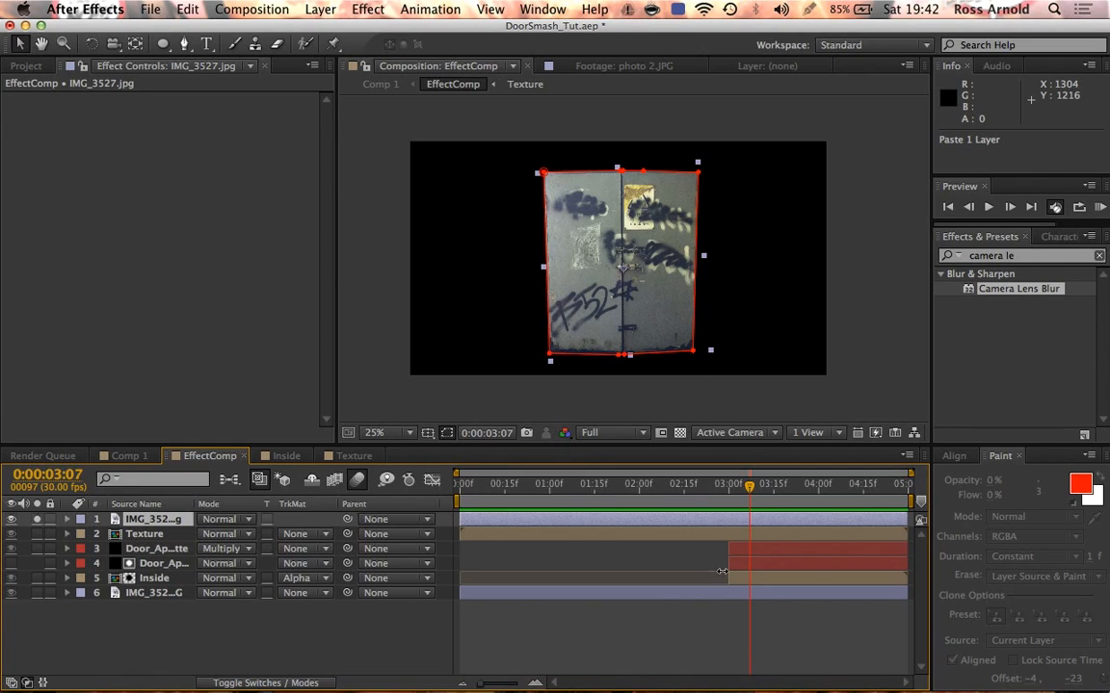
click(712, 639)
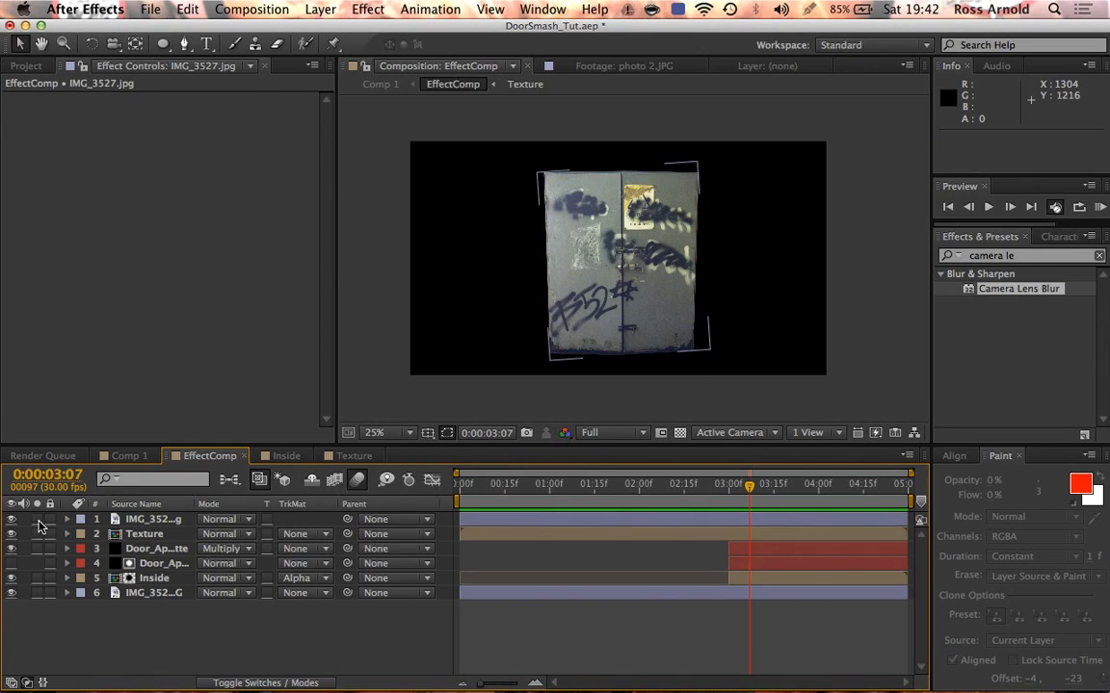
click(39, 521)
Step: Rename the pasted door layer DoorShape and place it at the bottom of the EffectComp layer stack
click(154, 521)
key(Return)
text(Do)
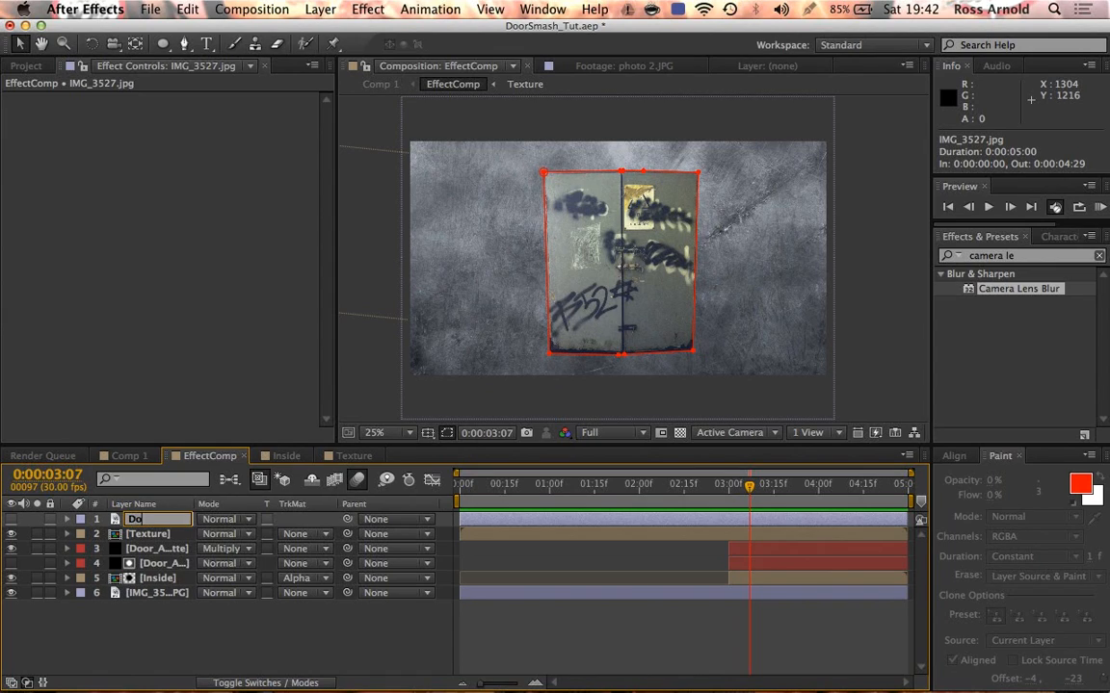
text(orShape)
key(Return)
drag(144, 519, 124, 619)
click(591, 654)
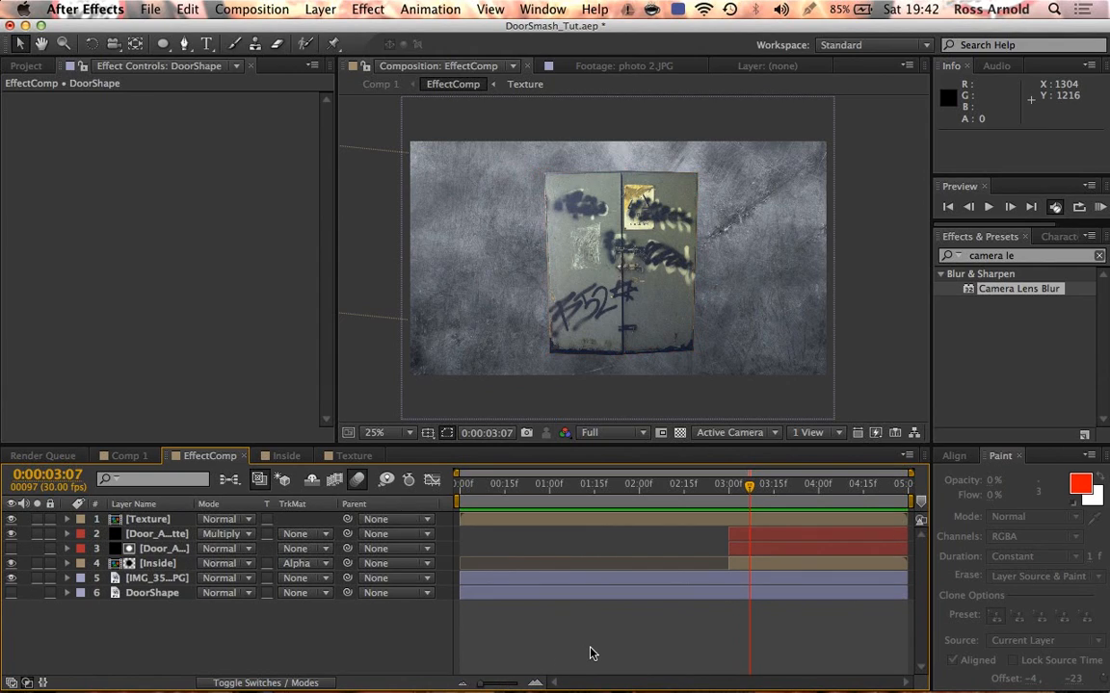
Step: In the Texture composition, scale the scratched steel layer to 230% and reposition it to about 1012, 688, then return to EffectComp
double_click(142, 521)
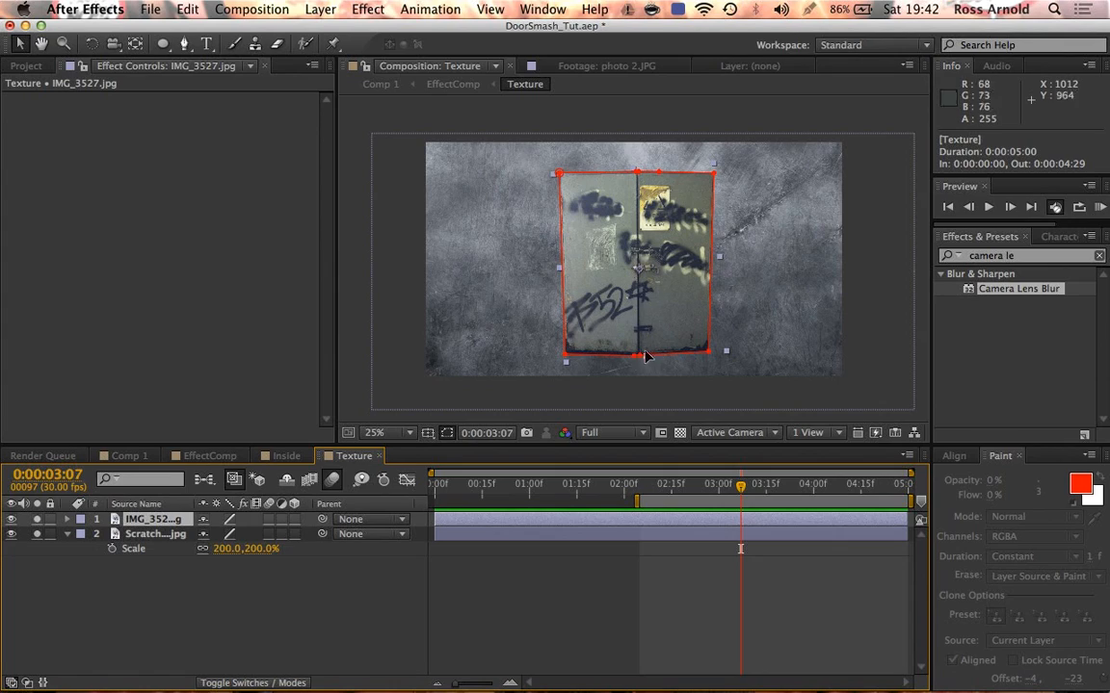
click(719, 585)
drag(647, 486, 677, 487)
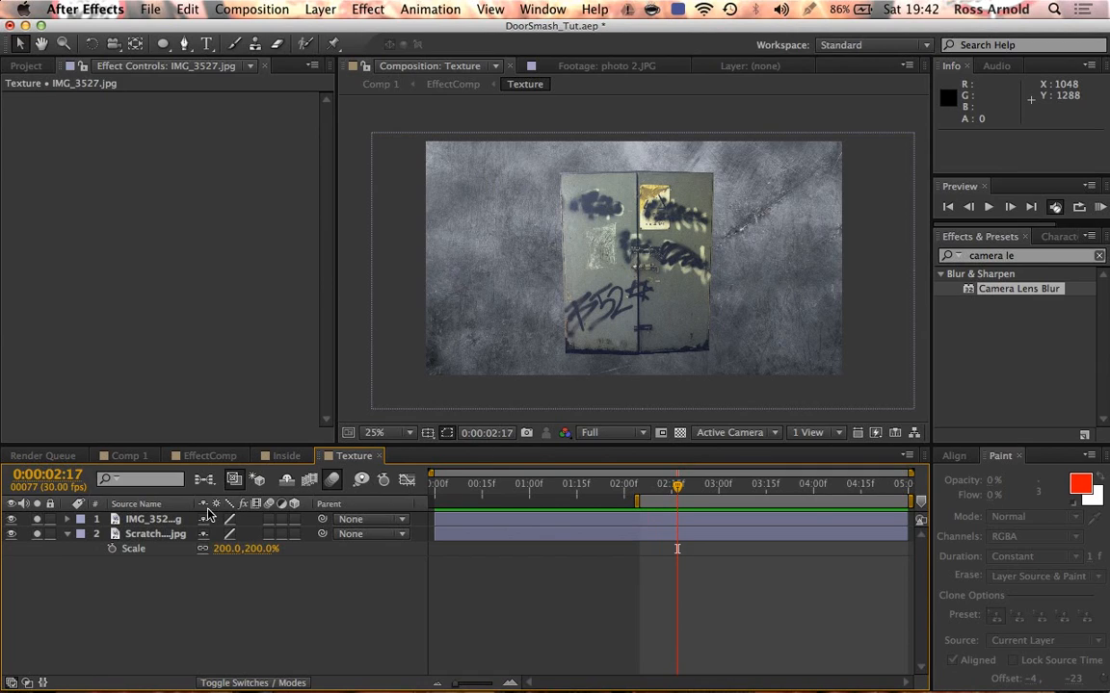
click(154, 533)
drag(215, 549, 243, 549)
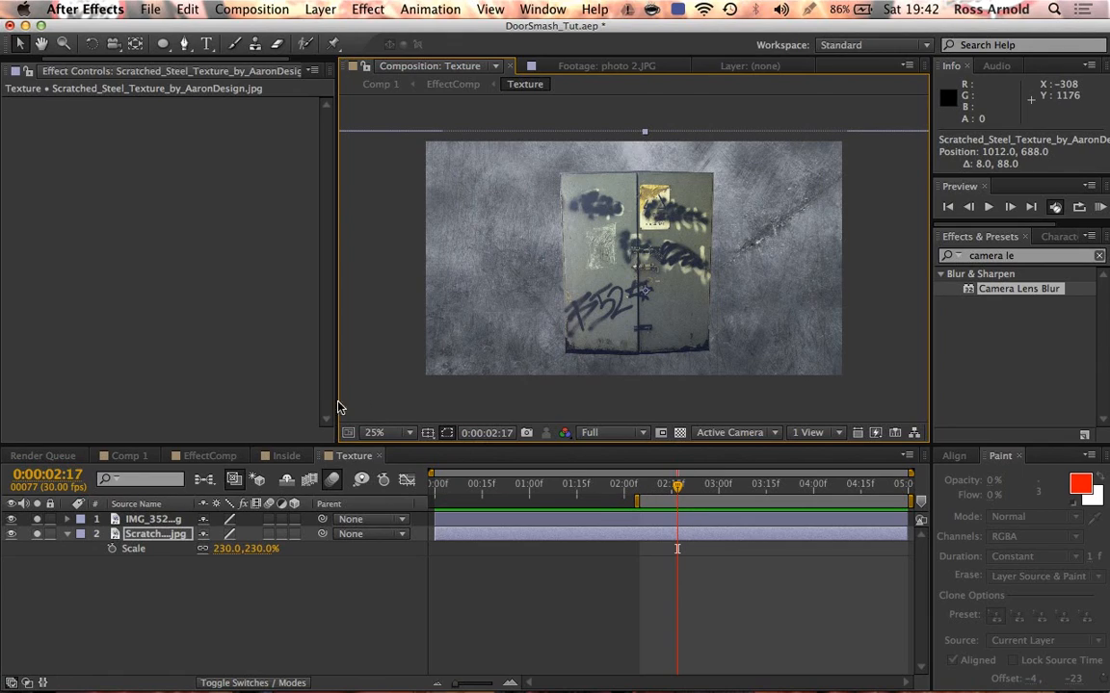
drag(677, 486, 663, 494)
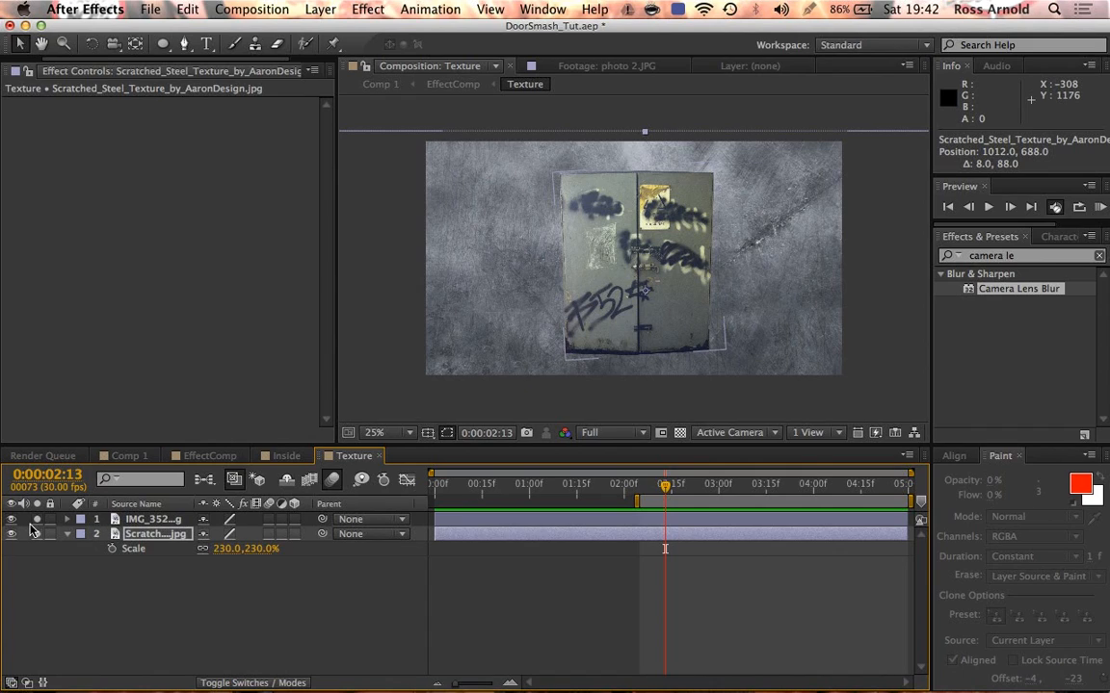
click(206, 456)
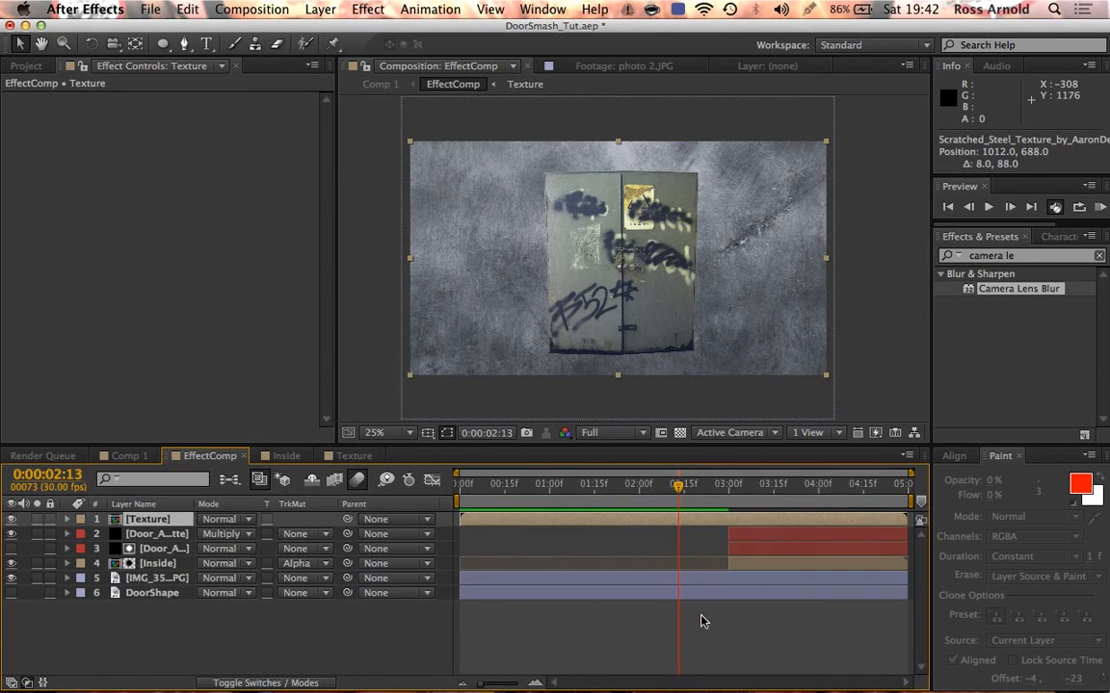
Step: Hide the Texture layer, place it at the bottom of the EffectComp stack, and add a new solid named Element
click(12, 519)
drag(145, 522, 143, 605)
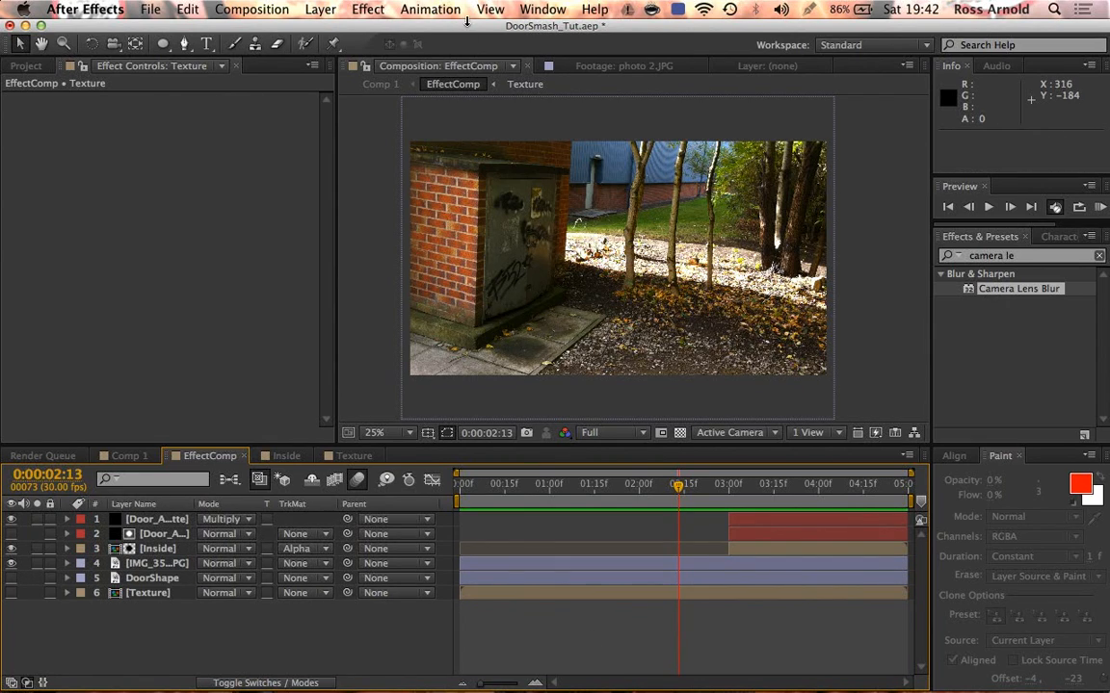
click(320, 10)
mouse_move(481, 30)
click(584, 56)
text(Element)
key(Return)
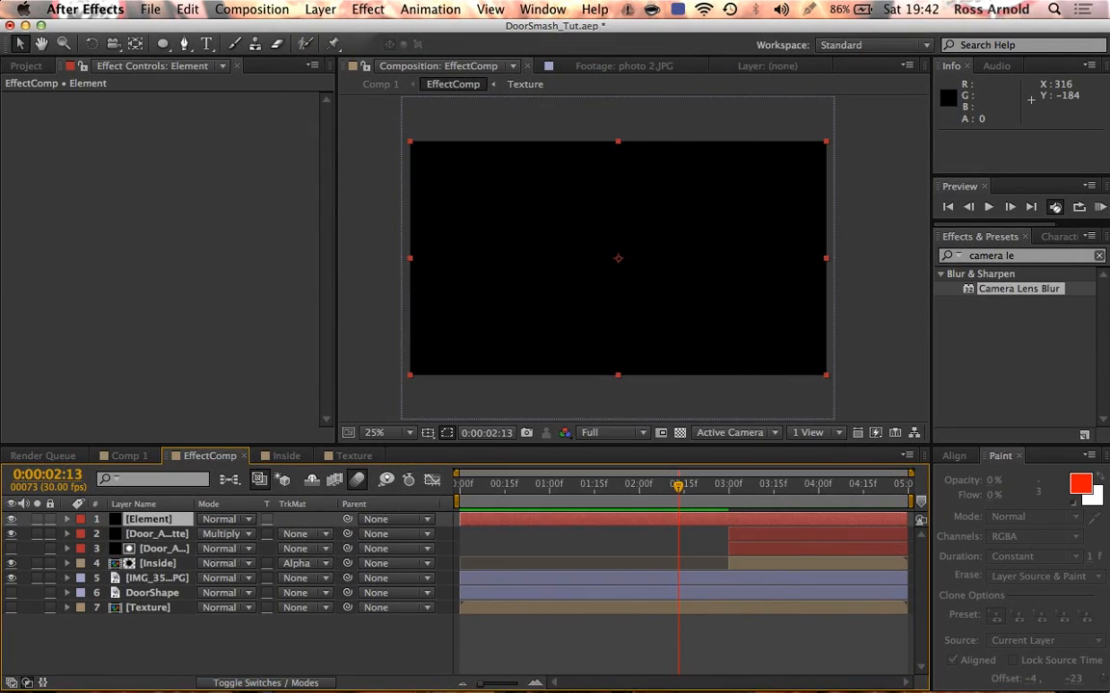
Step: Apply the Video Copilot Element effect to the Element solid and set its Render Mode to Preview
click(972, 256)
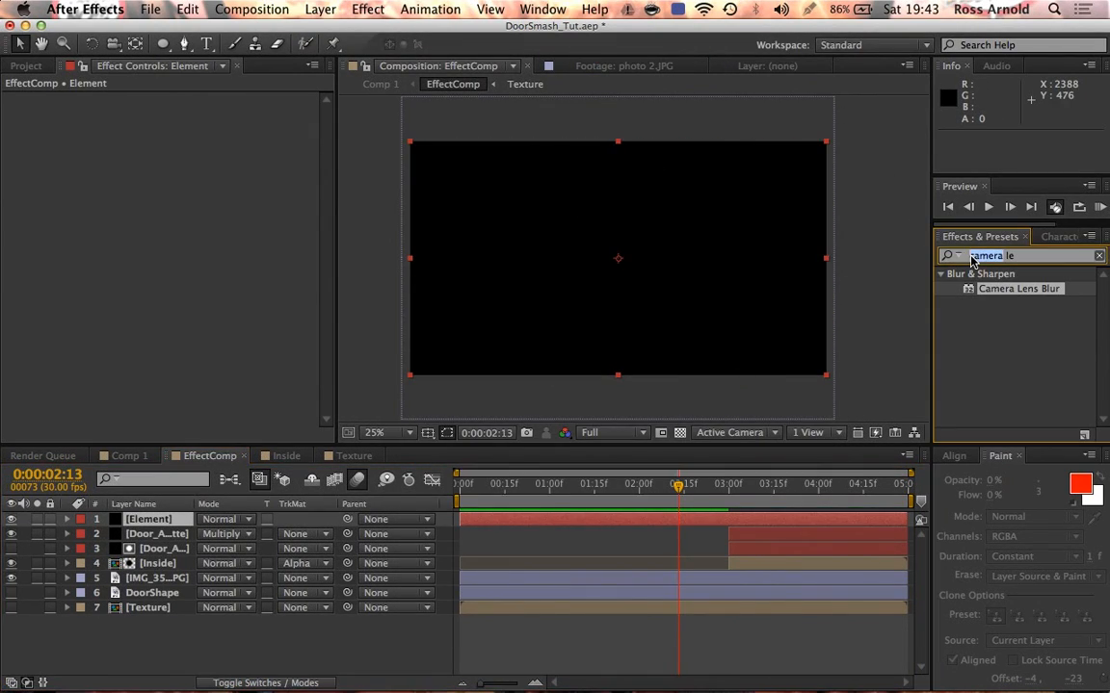
text(eleme)
drag(992, 298, 750, 294)
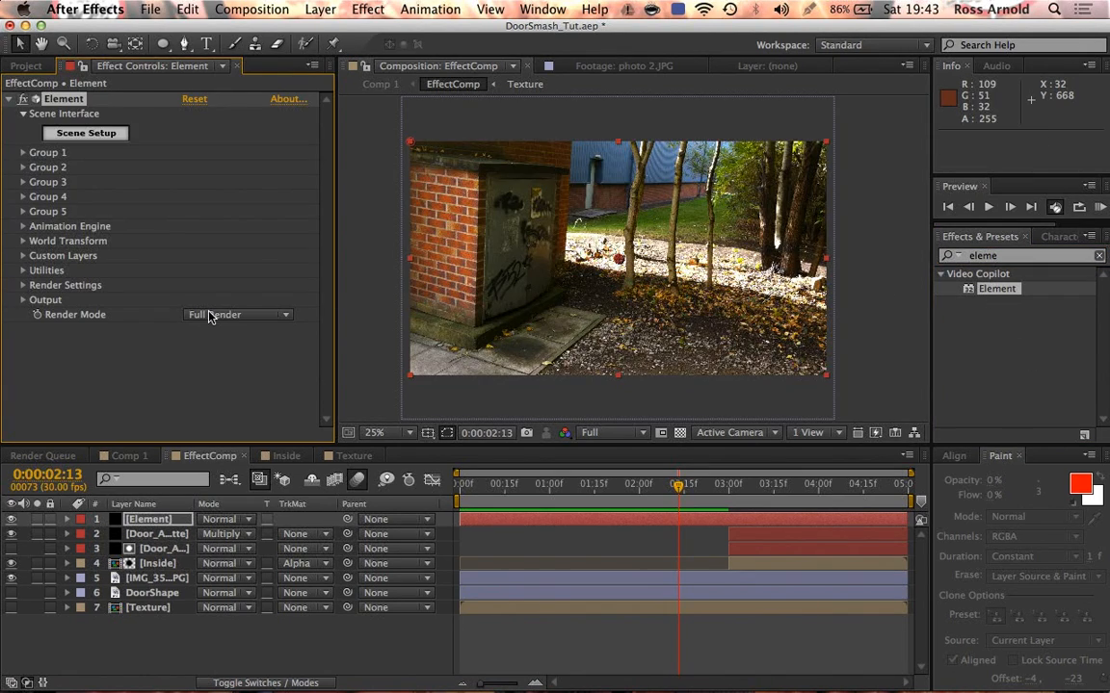
click(210, 317)
click(212, 353)
click(223, 315)
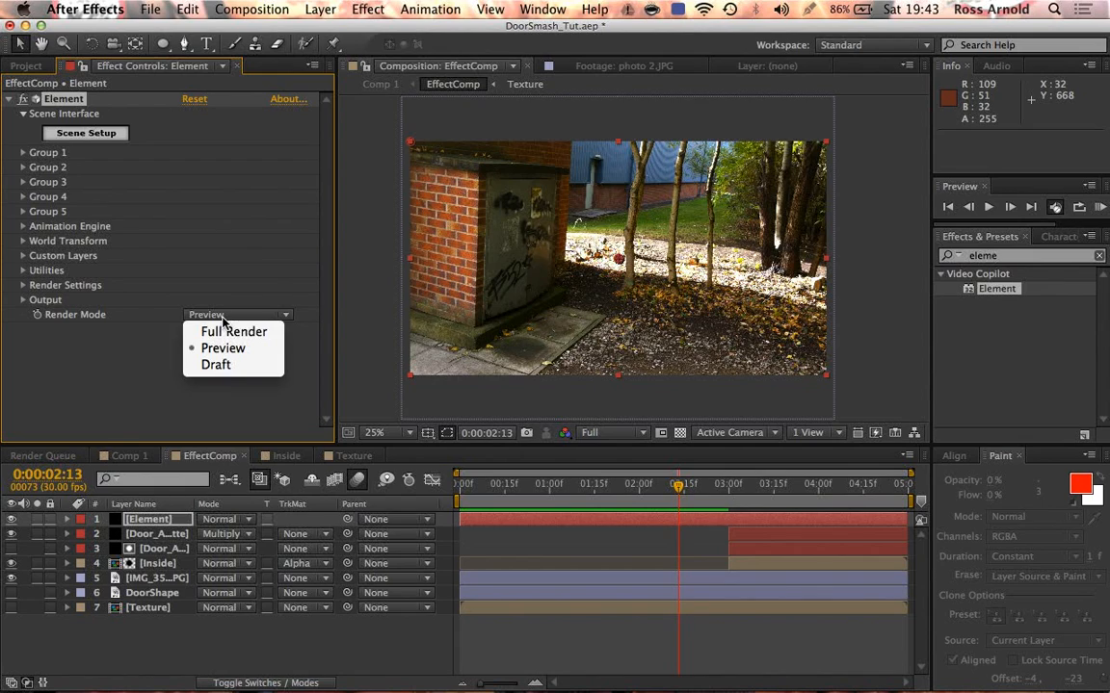
click(205, 348)
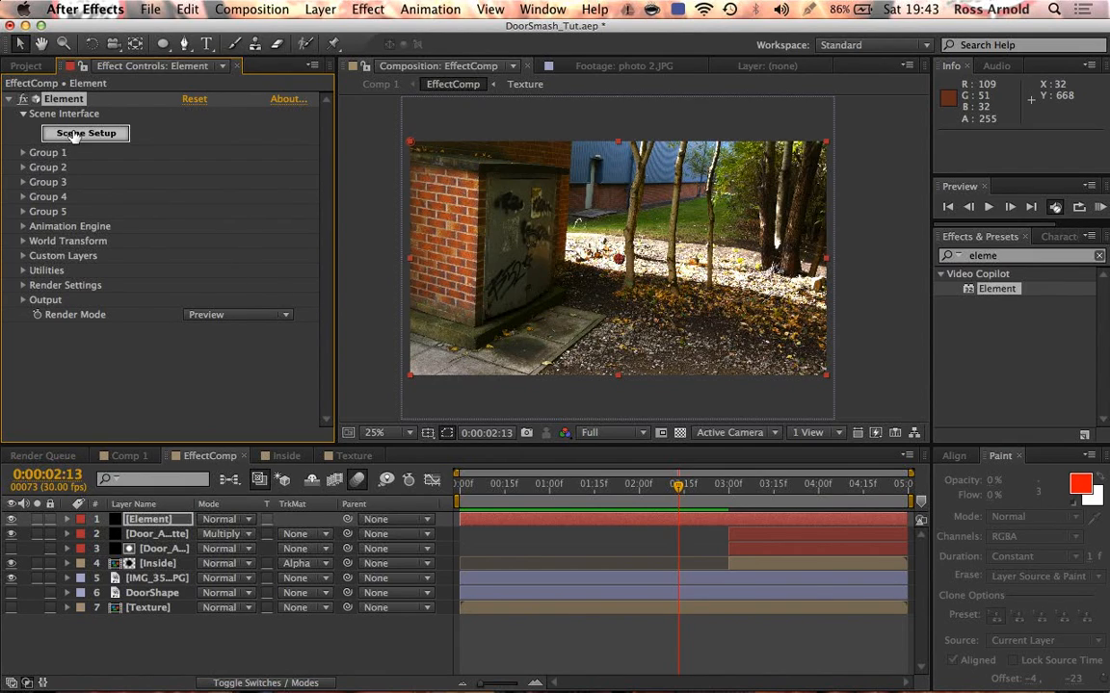
Step: Assign the DoorShape layer to Path Layer 1 in the Element effect's Custom Text and Masks
click(85, 133)
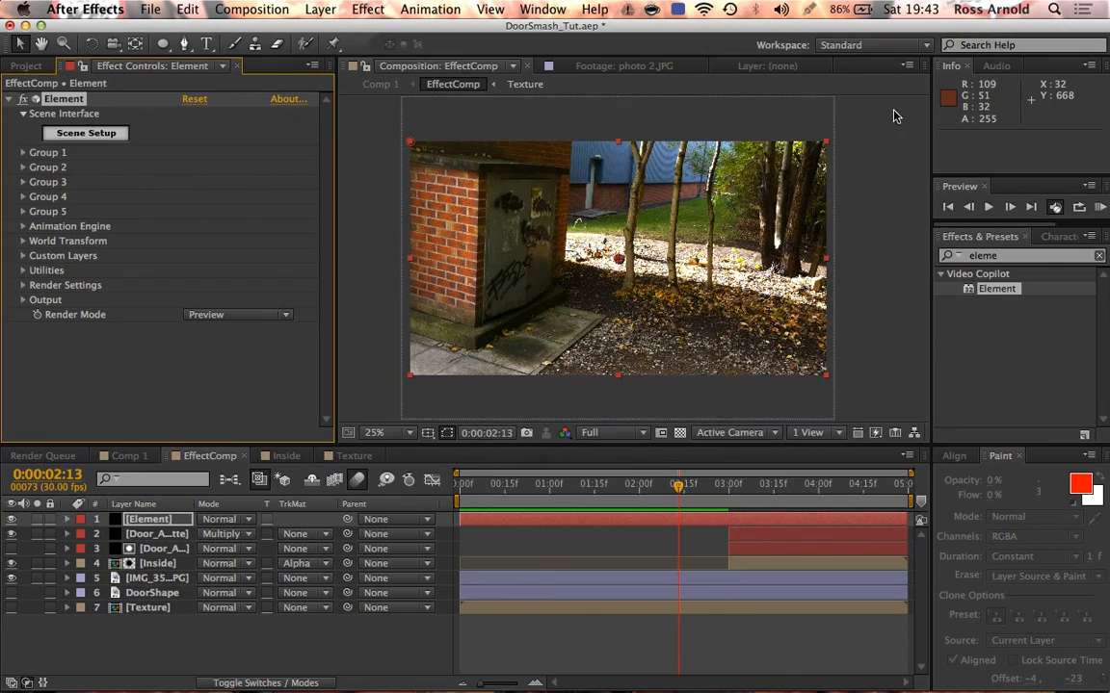
click(971, 83)
click(23, 257)
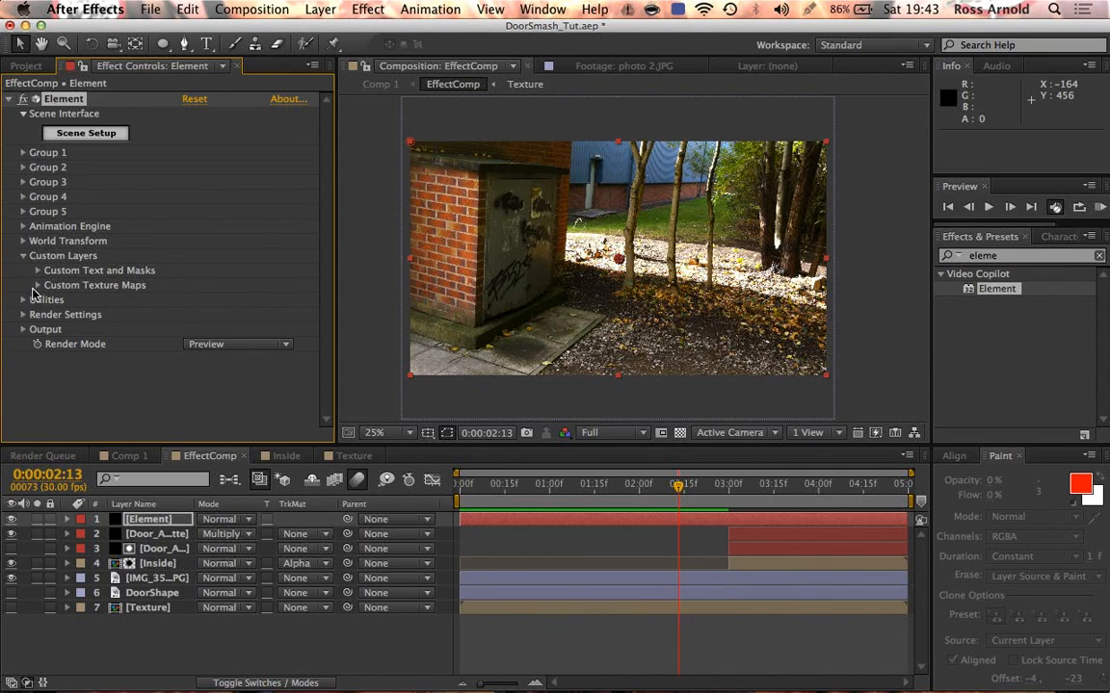
click(37, 272)
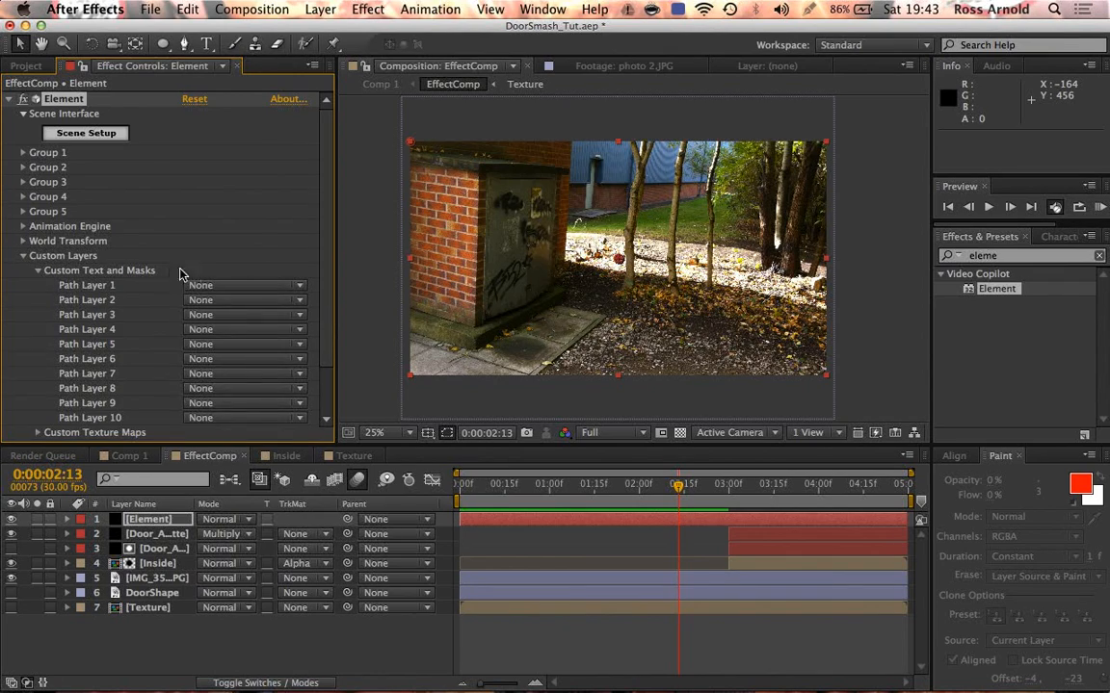
click(235, 287)
click(224, 374)
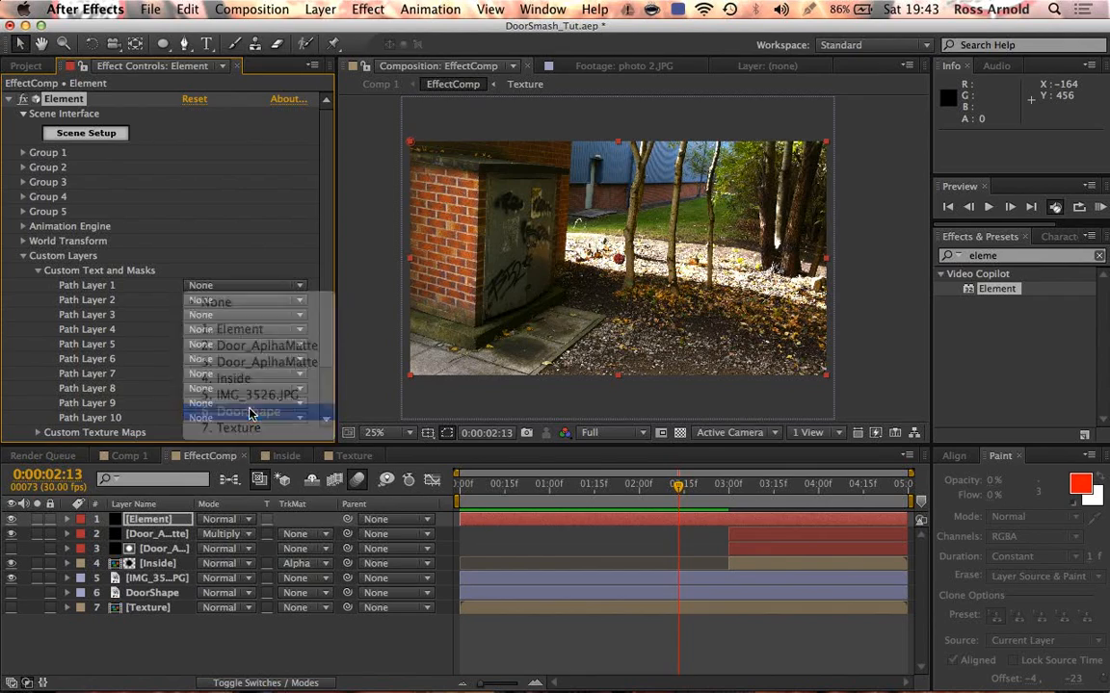
Step: In Element's Scene Setup, extrude the custom door path into a 3D model, inspect it from an angle and accept the scene
click(85, 132)
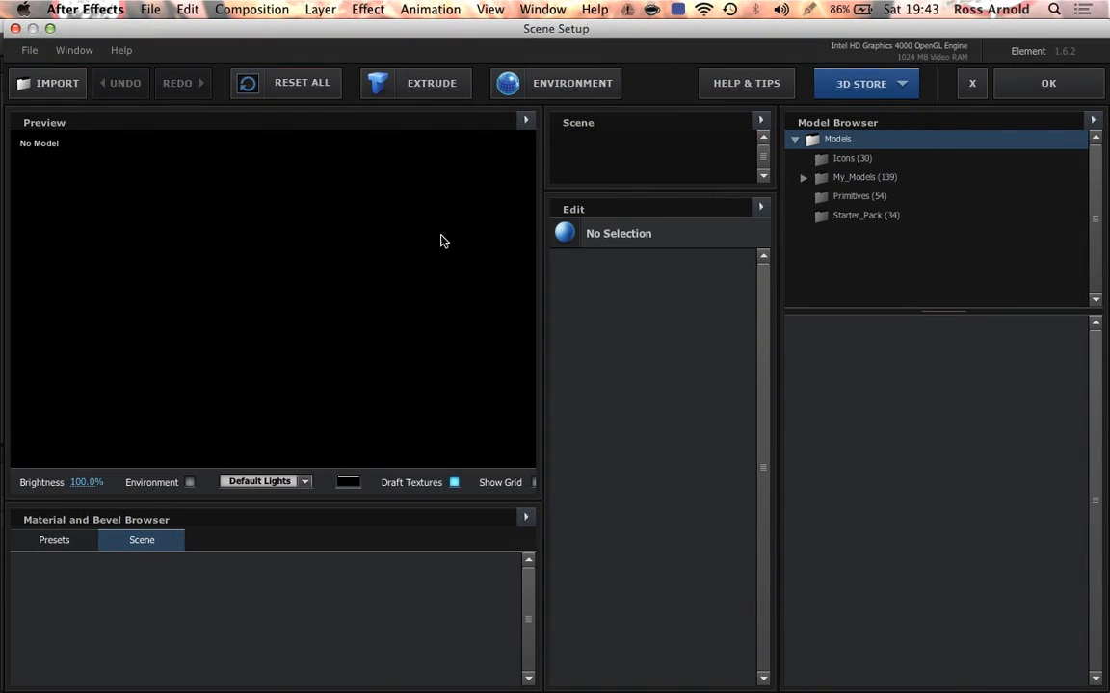
click(424, 86)
drag(387, 277, 415, 308)
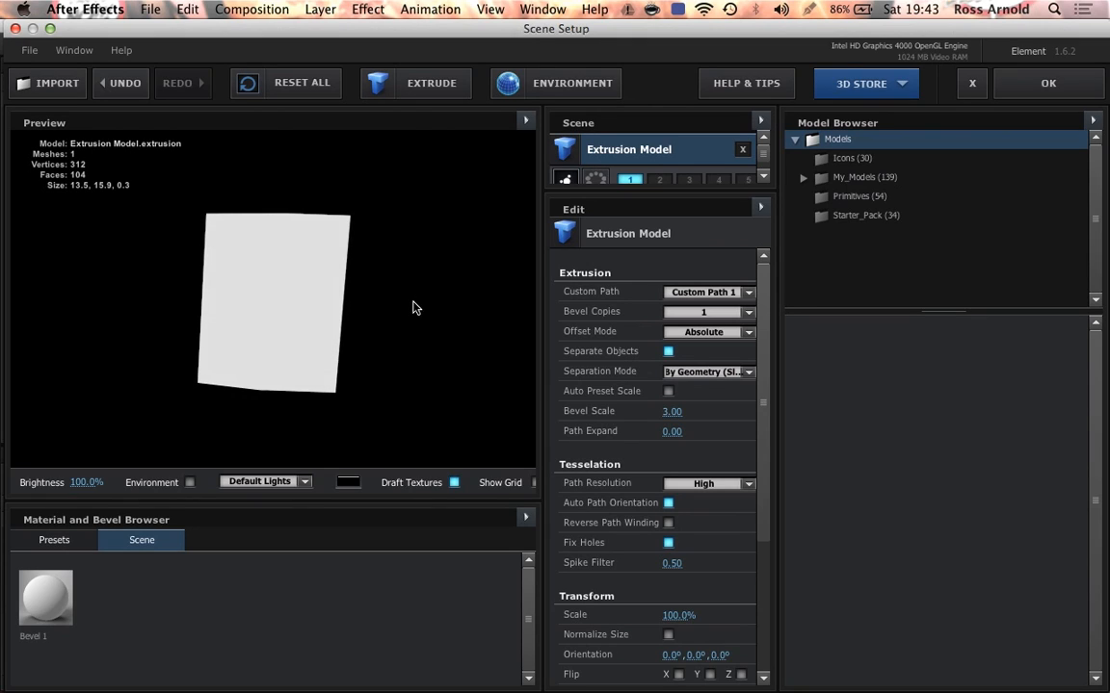
drag(176, 330, 174, 343)
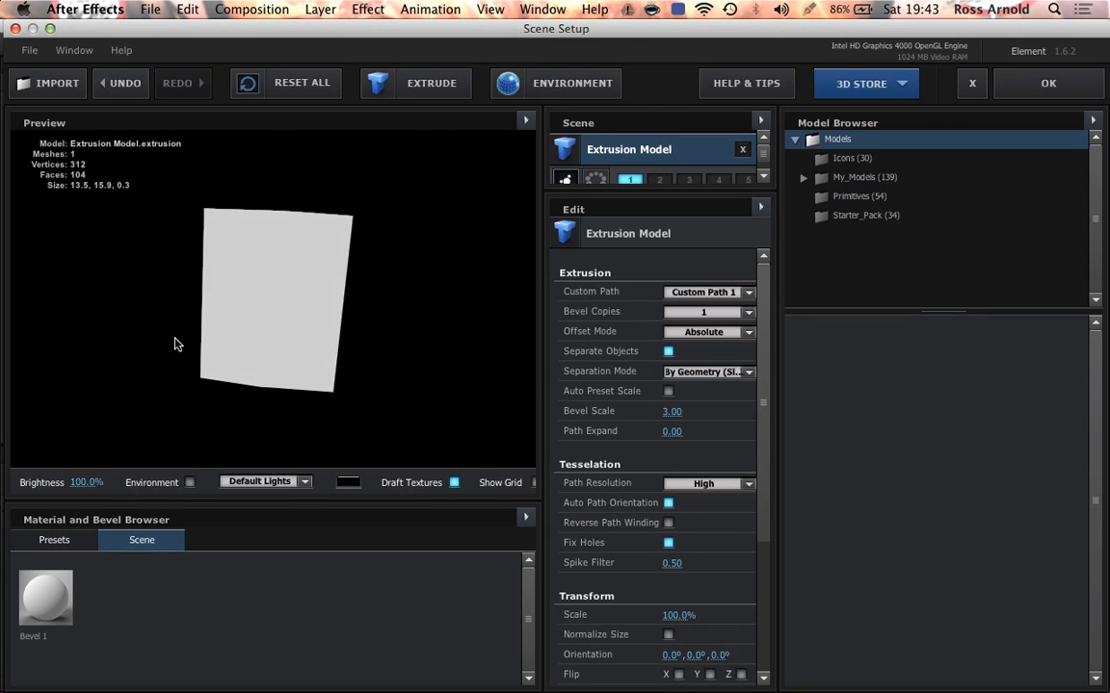
click(1042, 85)
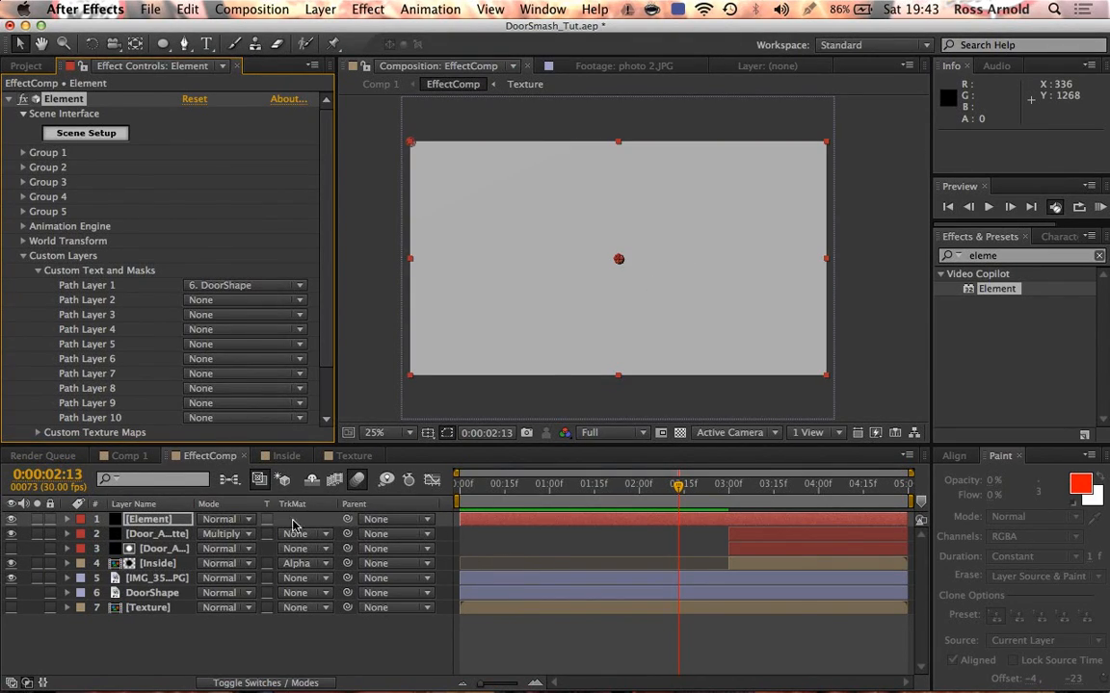
Step: Create a group null for Group 1 of the Element effect
click(24, 257)
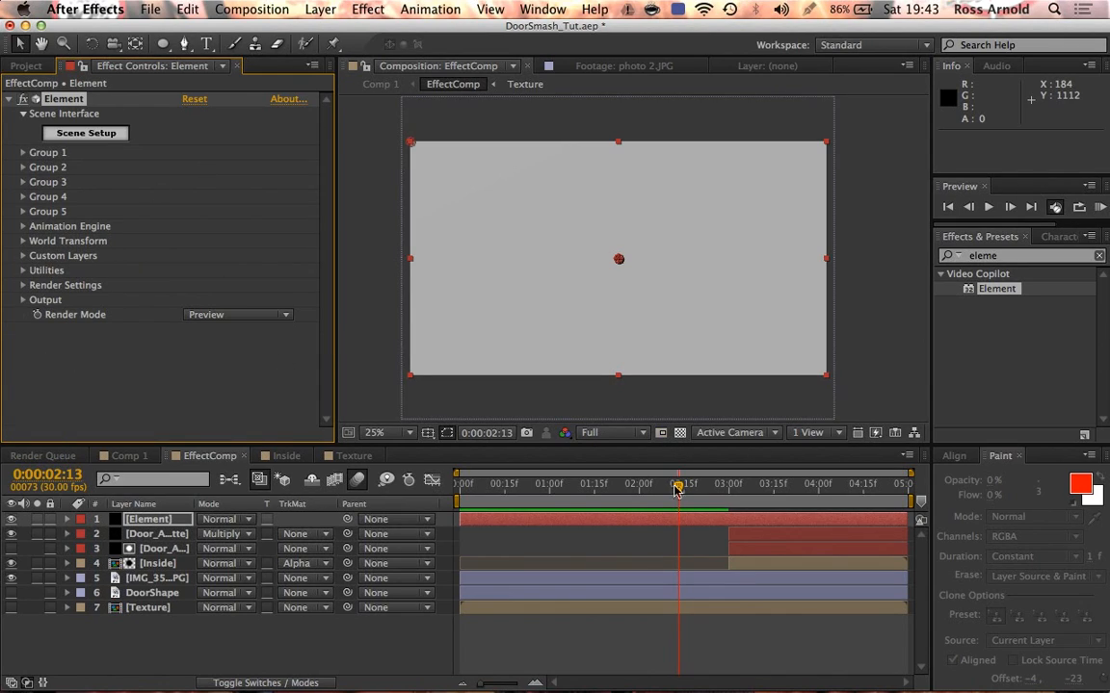
click(23, 154)
click(24, 153)
click(24, 153)
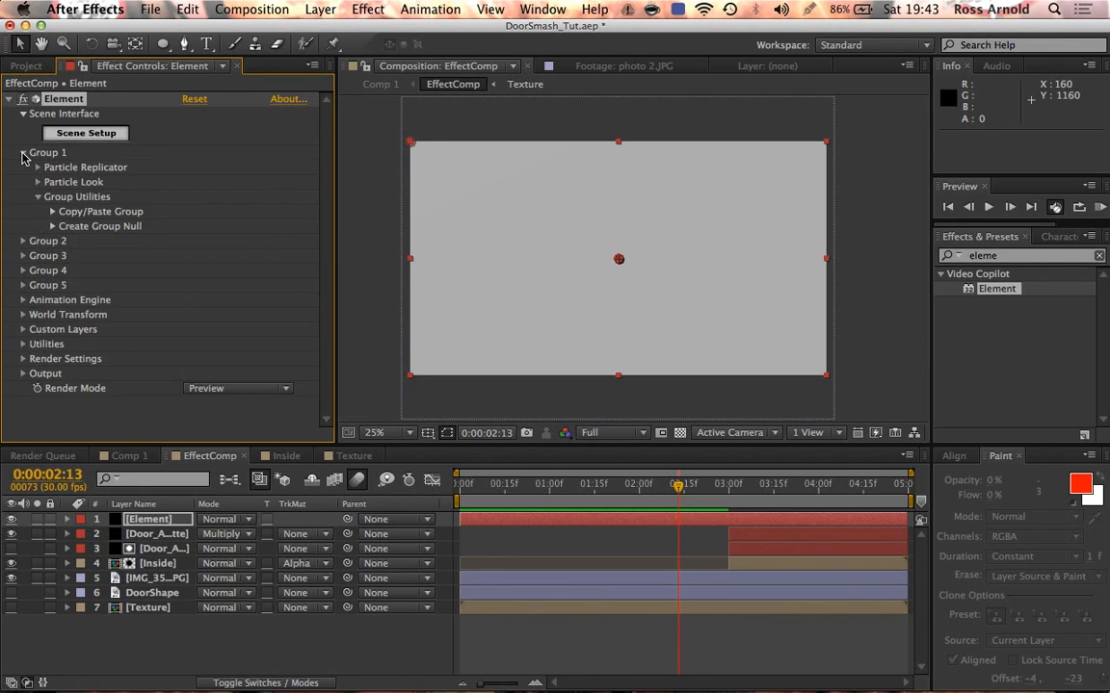
click(52, 227)
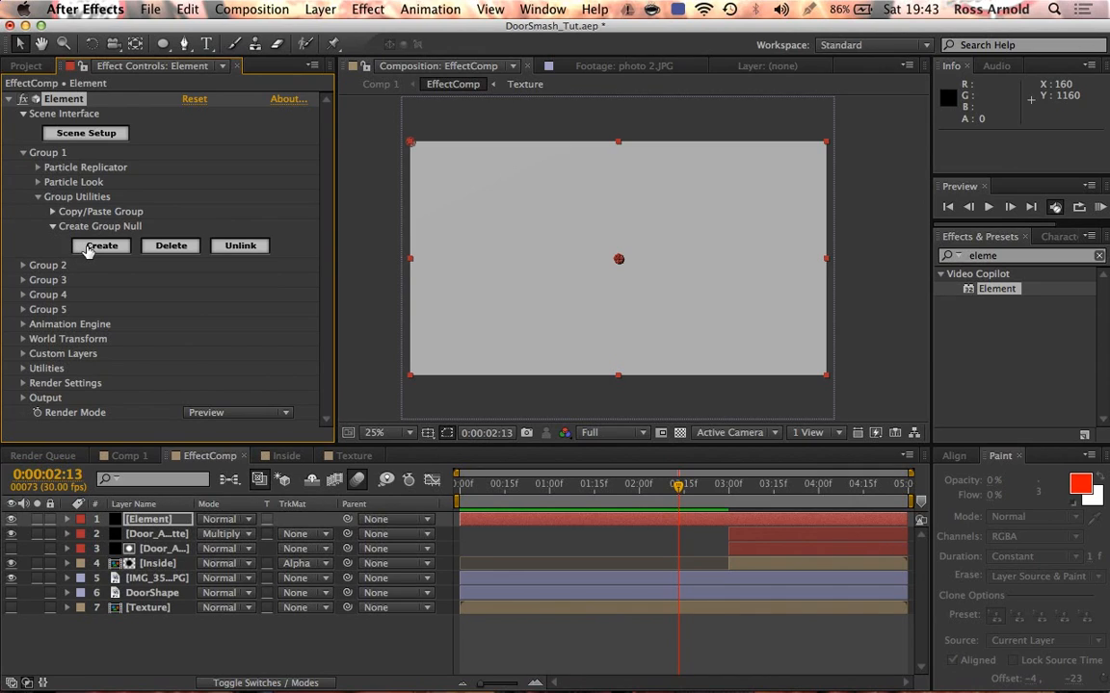
click(89, 247)
Step: Test Z positions of 200 and 500 on the Group 1 null and settle on 1000
click(154, 521)
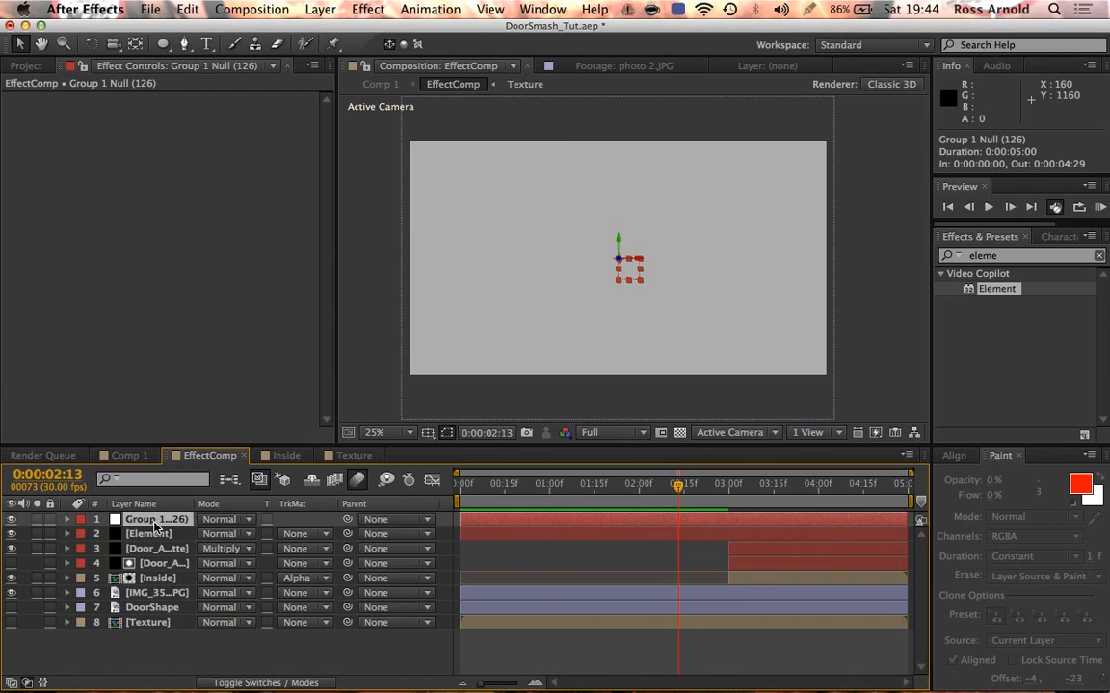
key(p)
key(r)
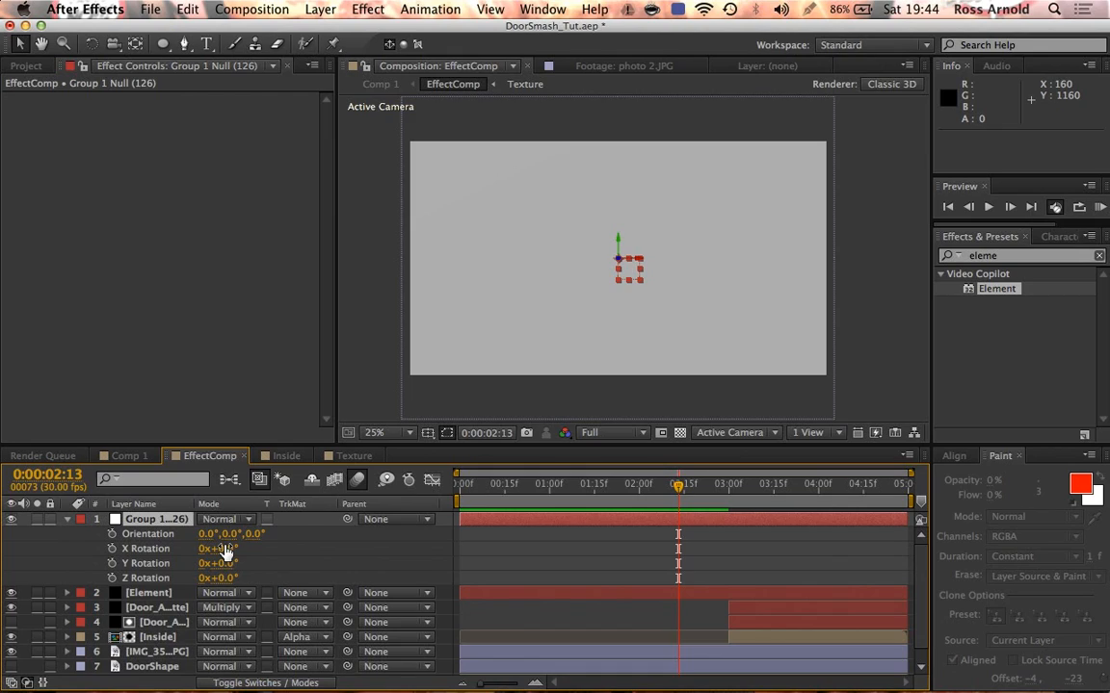
key(p)
click(268, 534)
text(2)
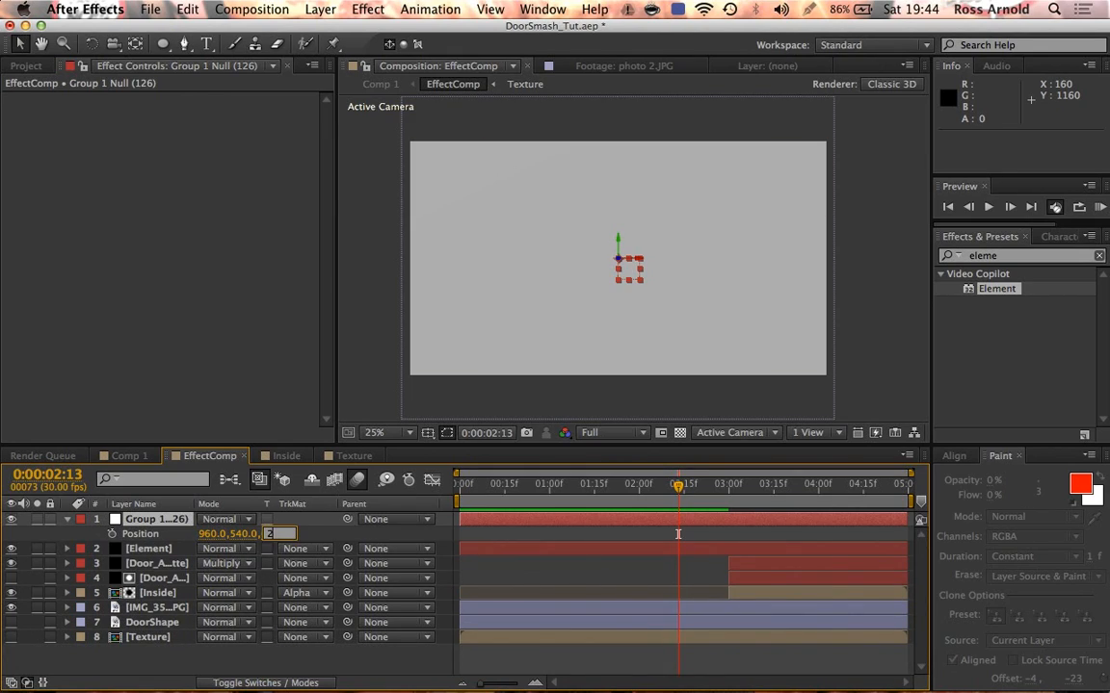
text(00)
key(Return)
click(281, 534)
text(500)
key(Return)
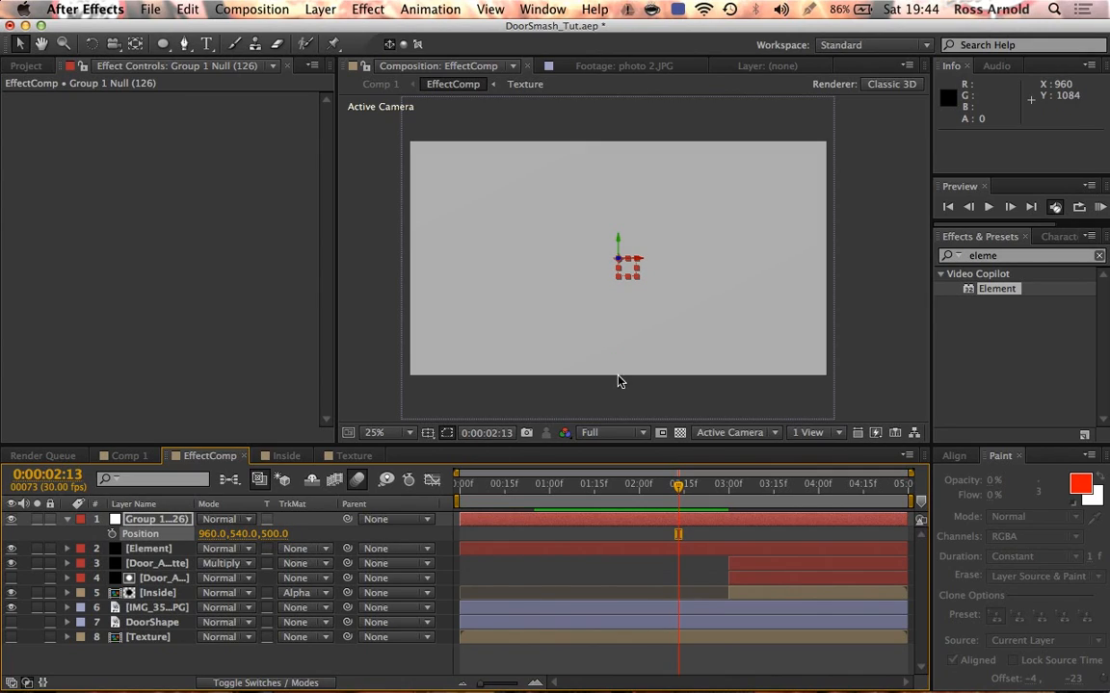
click(274, 534)
text(1000)
key(Return)
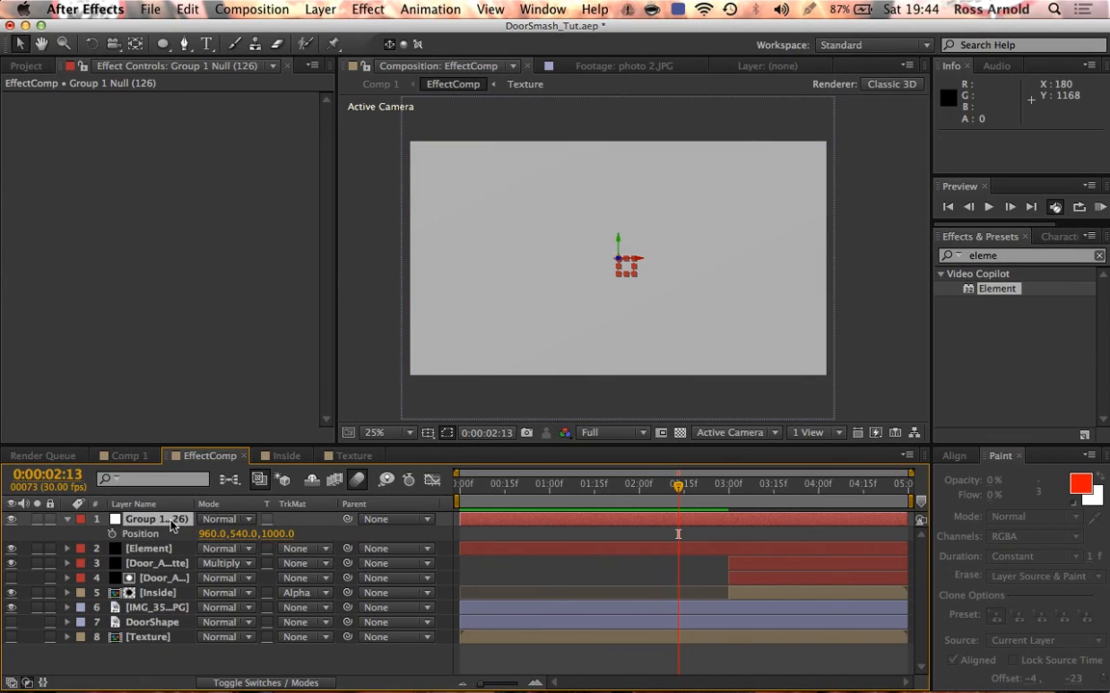
Step: Scale the Group 1 null to 27% and move it along X to about 380, over the doors
key(s)
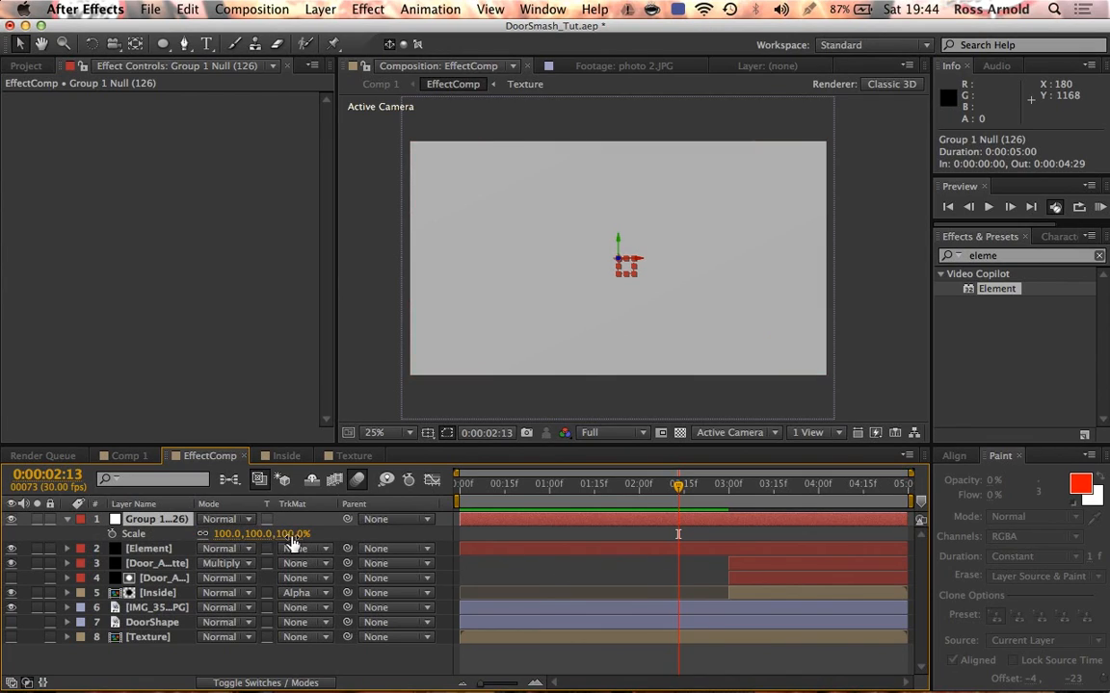
drag(287, 534, 236, 548)
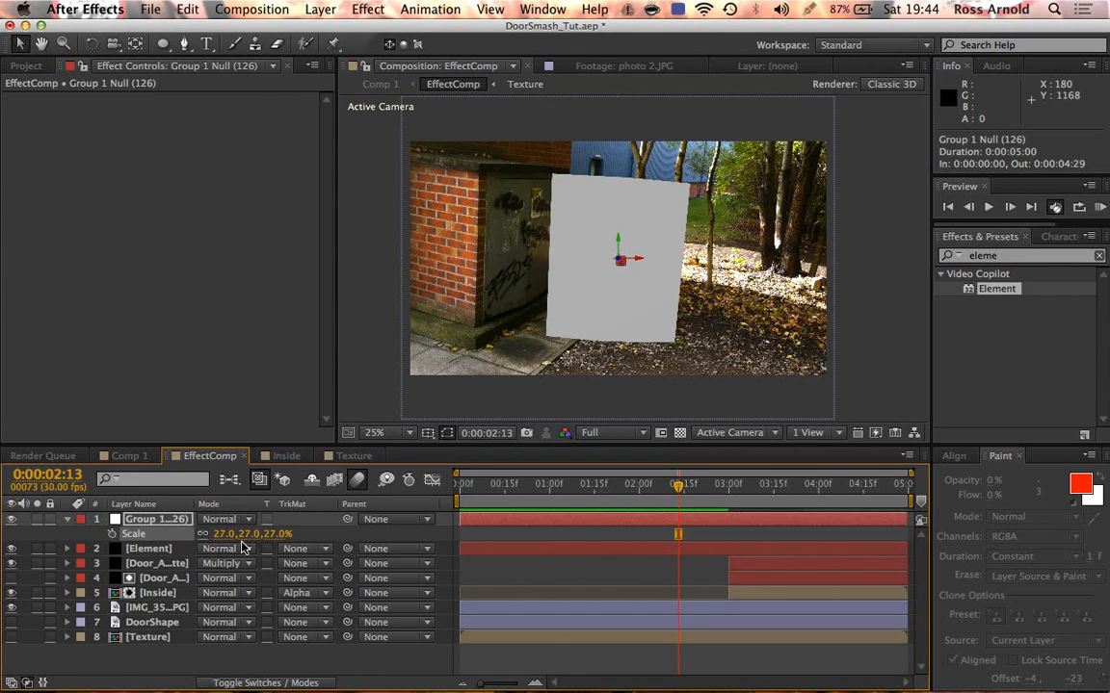
drag(639, 265, 509, 256)
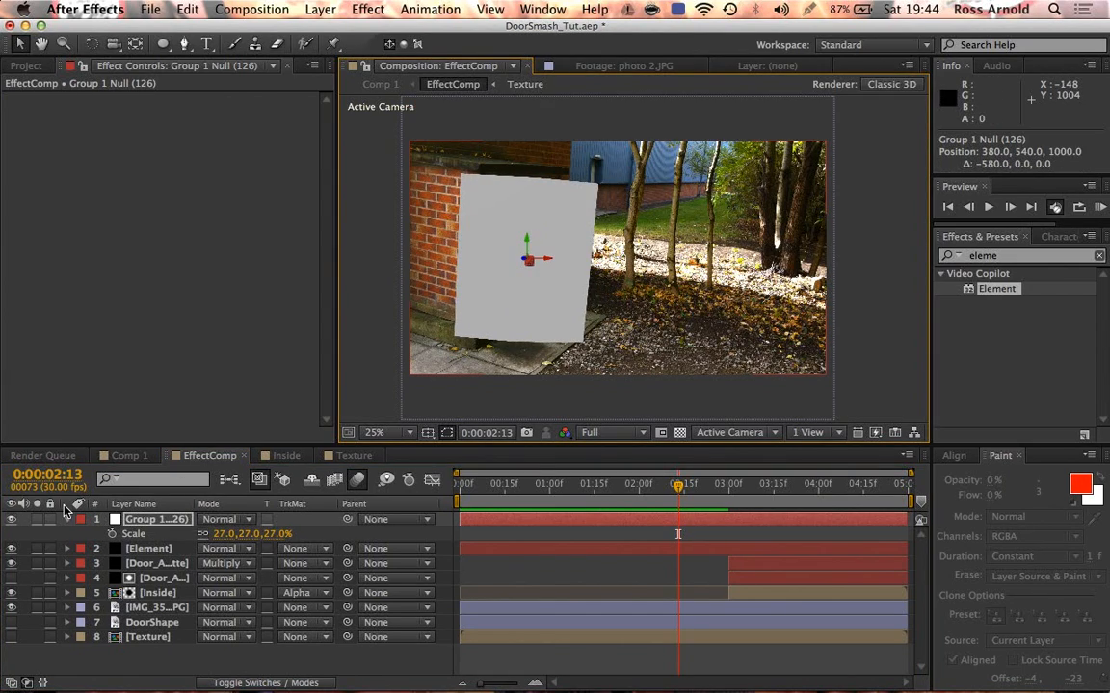
Step: Using the photo with the Element layer temporarily hidden, centre the Group 1 null on the doors at about 399, 371
click(12, 548)
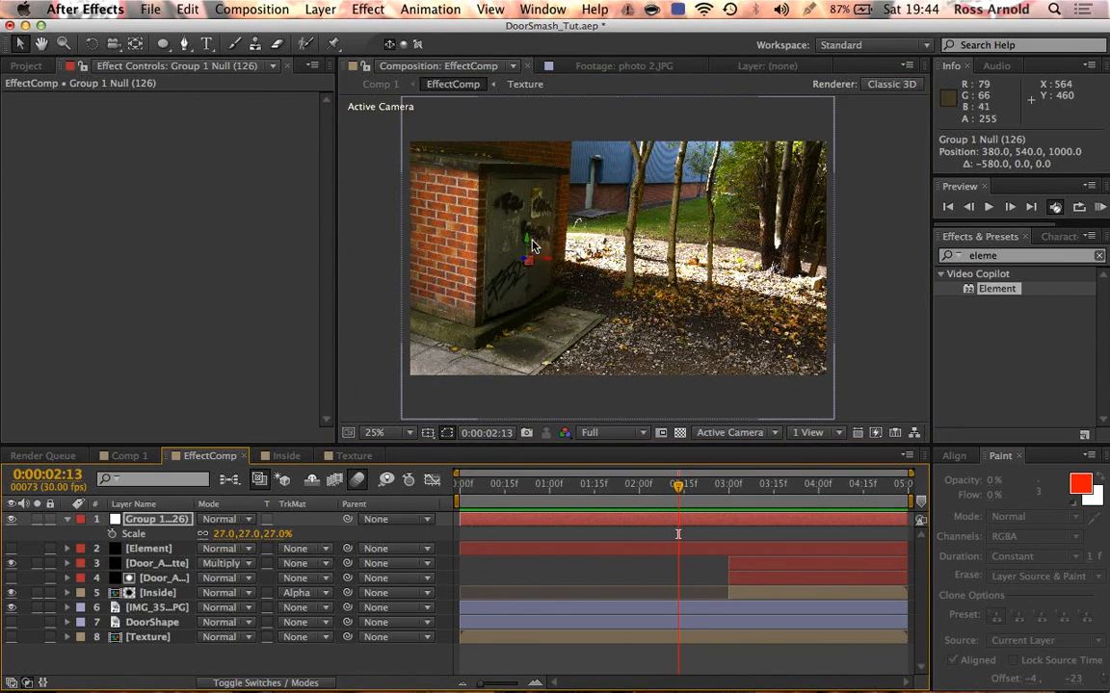
drag(528, 244, 530, 217)
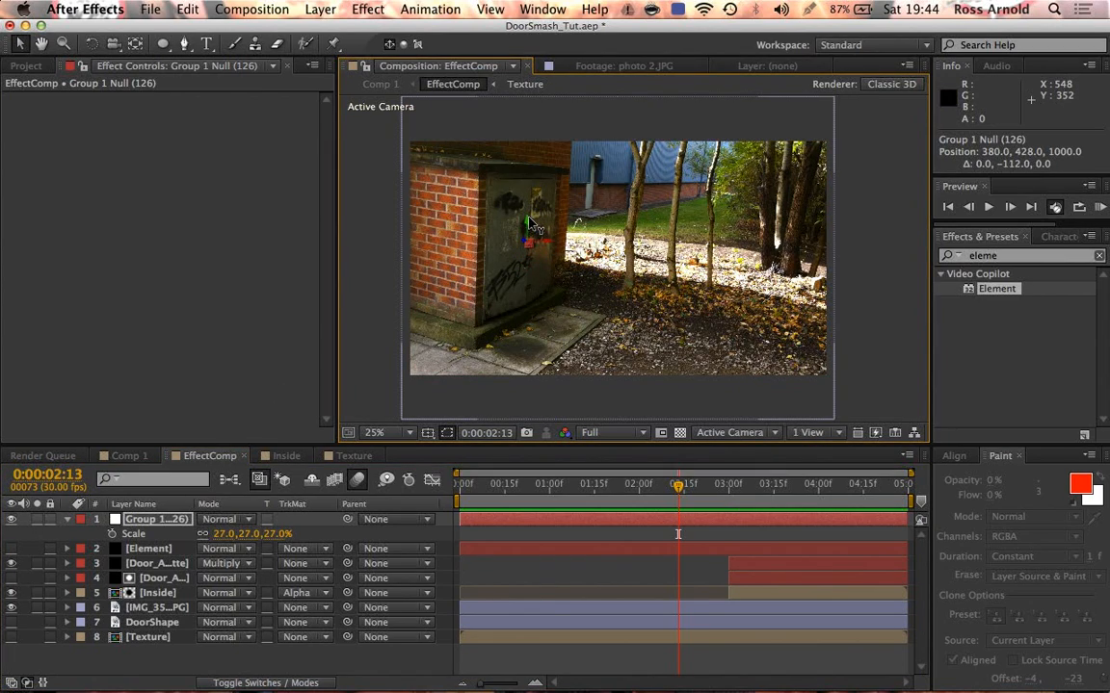
click(393, 432)
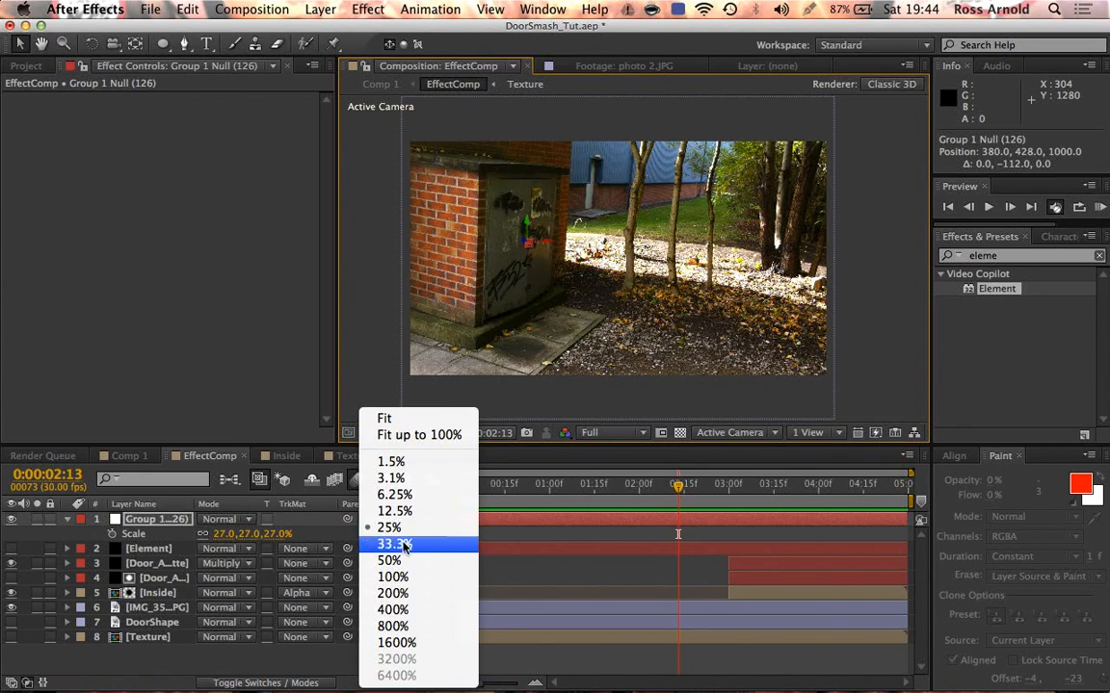
click(396, 577)
key(space)
drag(517, 237, 947, 281)
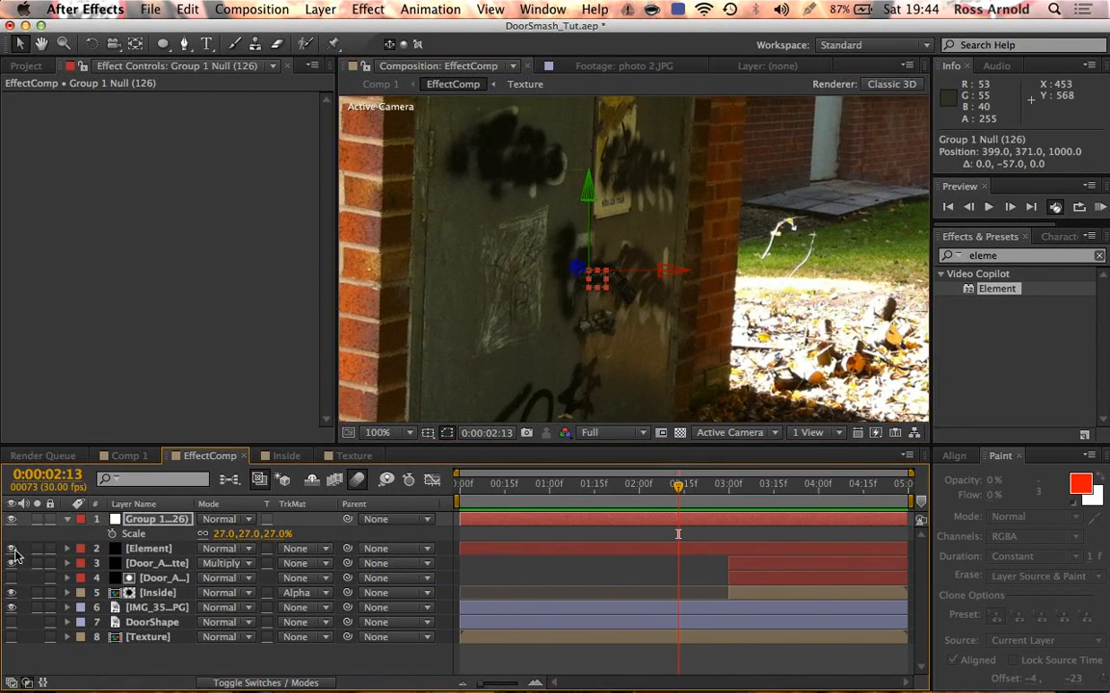
click(10, 549)
scroll(496, 377, down, 2)
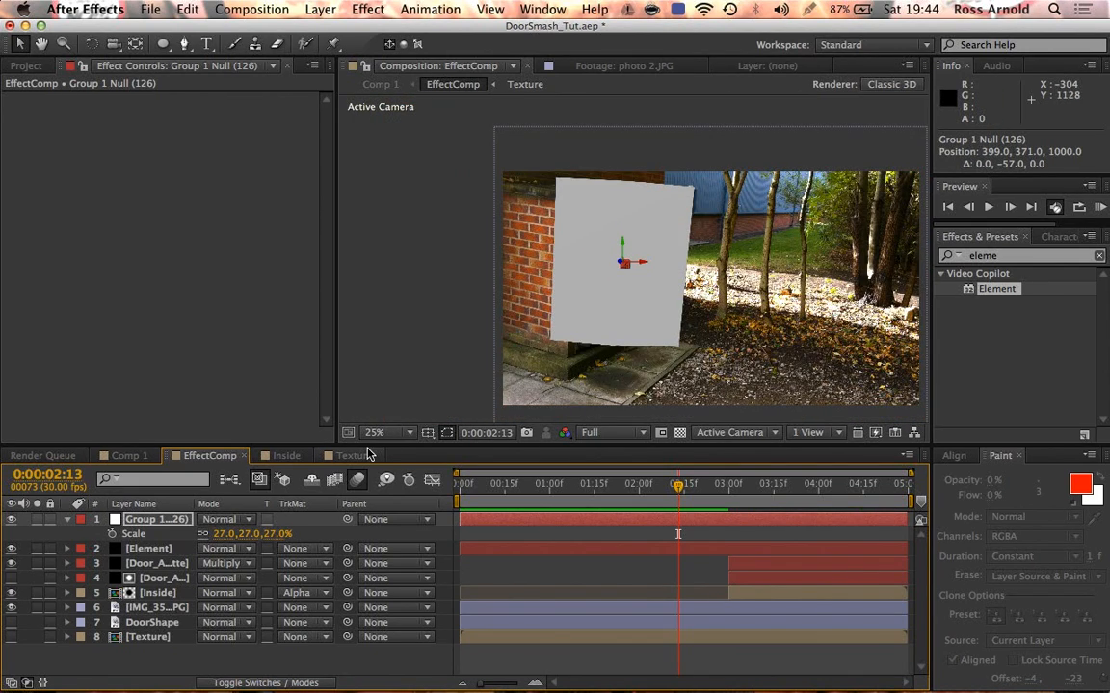
Step: Try tilting the Group 1 null with an X orientation of up to about 11°
key(r)
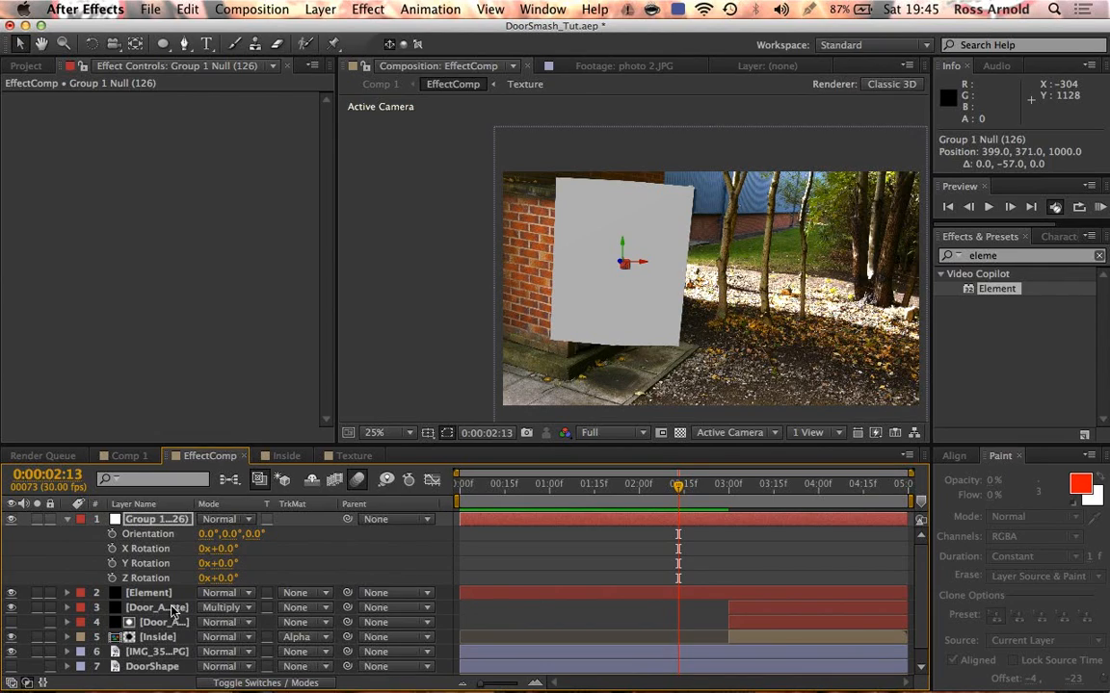
click(208, 535)
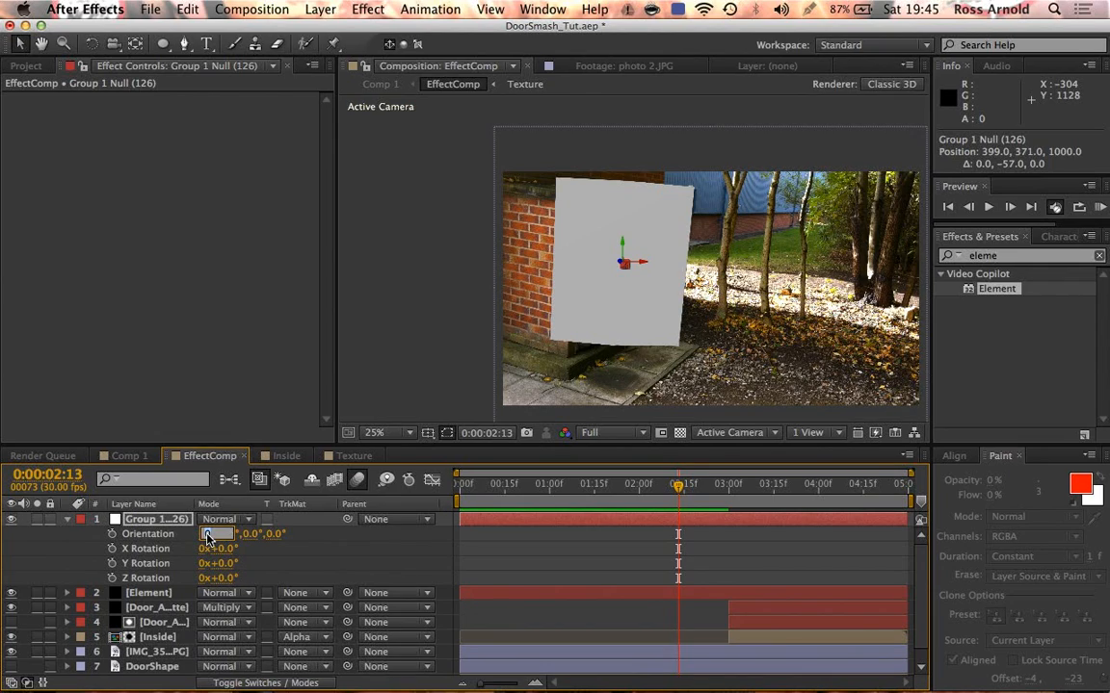
key(Up)
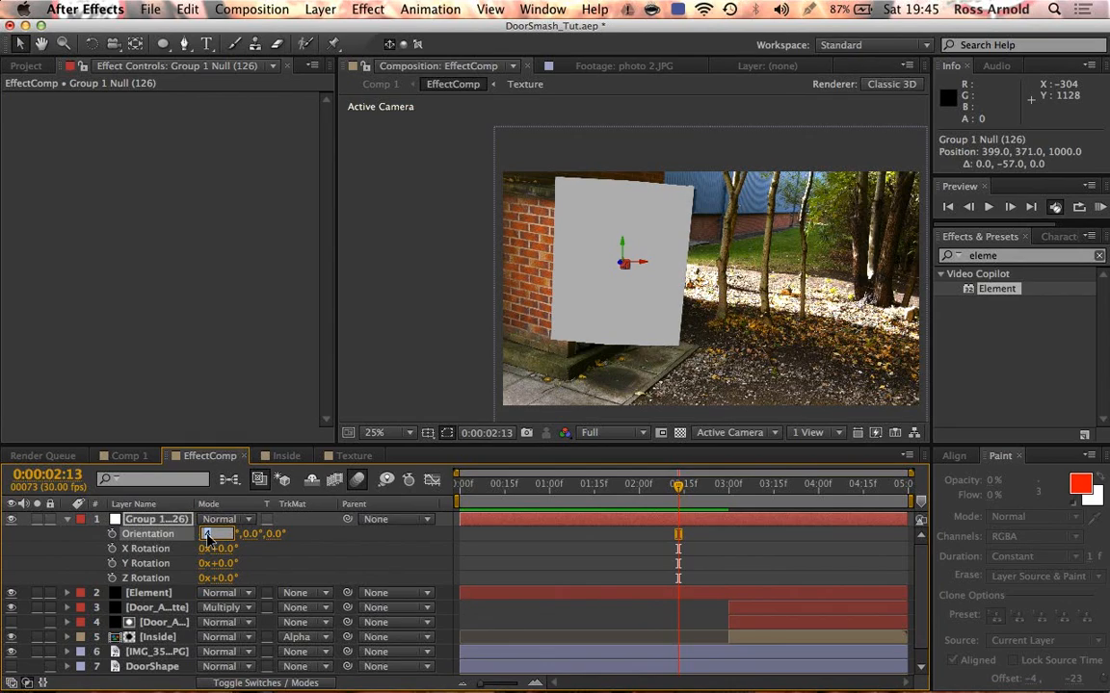
key(Up)
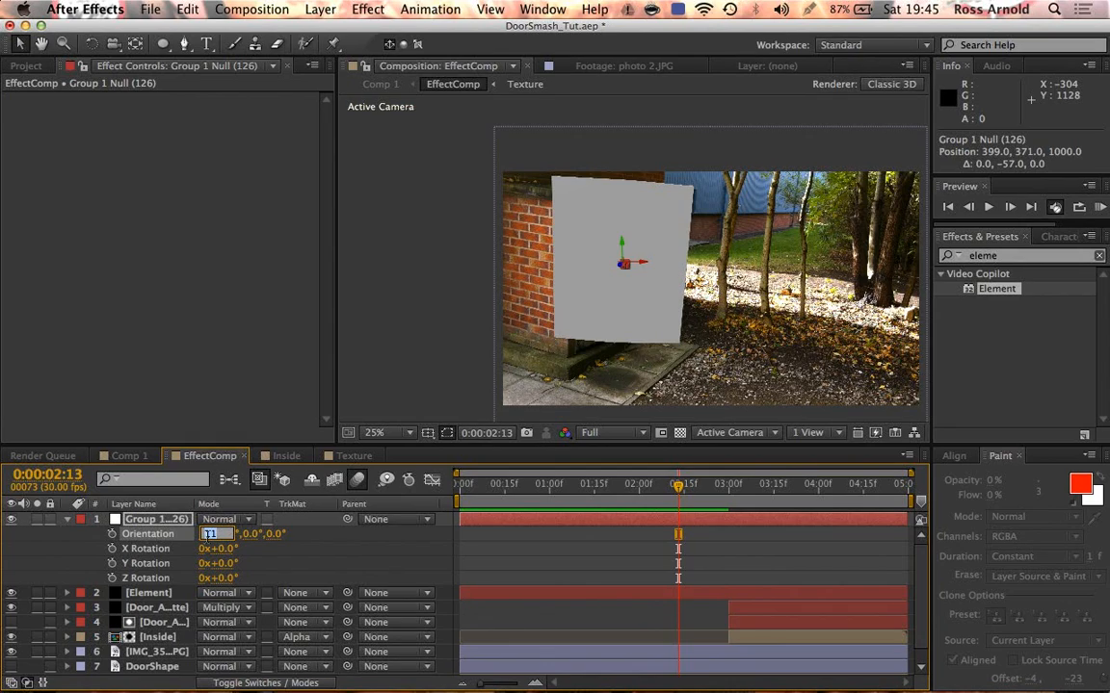
key(Down)
key(Down)
key(Down)
key(Down)
Step: Adjust the Group 1 null's Z orientation to 356° to straighten the extruded door
click(274, 535)
key(Up)
key(Up)
key(Up)
key(Up)
key(Up)
key(Up)
key(Up)
key(Down)
key(Down)
key(Down)
key(Down)
key(Down)
key(Down)
key(Down)
key(Down)
key(Down)
key(Down)
key(Down)
Step: Reduce the Group 1 null's X orientation to 1°
click(207, 535)
key(Up)
key(Down)
key(Down)
key(Down)
key(Down)
key(Down)
key(Down)
Step: Lower the Group 1 null's Y orientation to 294° to turn the extruded door towards the photographed doors
click(235, 536)
key(Down)
key(Down)
key(Down)
key(Down)
key(Down)
key(Down)
key(Down)
key(Down)
key(Down)
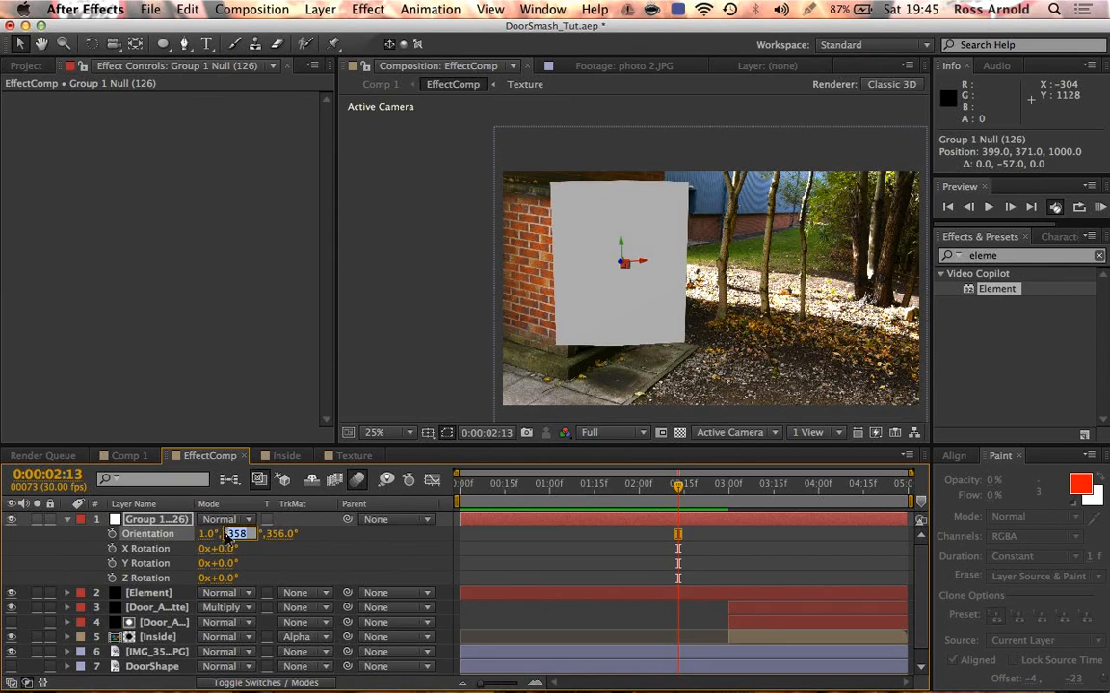
key(Down)
key(Down)
key(Down)
key(Down)
key(Down)
key(Down)
key(Down)
key(Down)
key(Down)
key(Down)
key(Down)
key(Down)
key(Down)
key(Down)
key(Down)
key(Down)
key(Down)
key(Down)
key(Down)
key(Down)
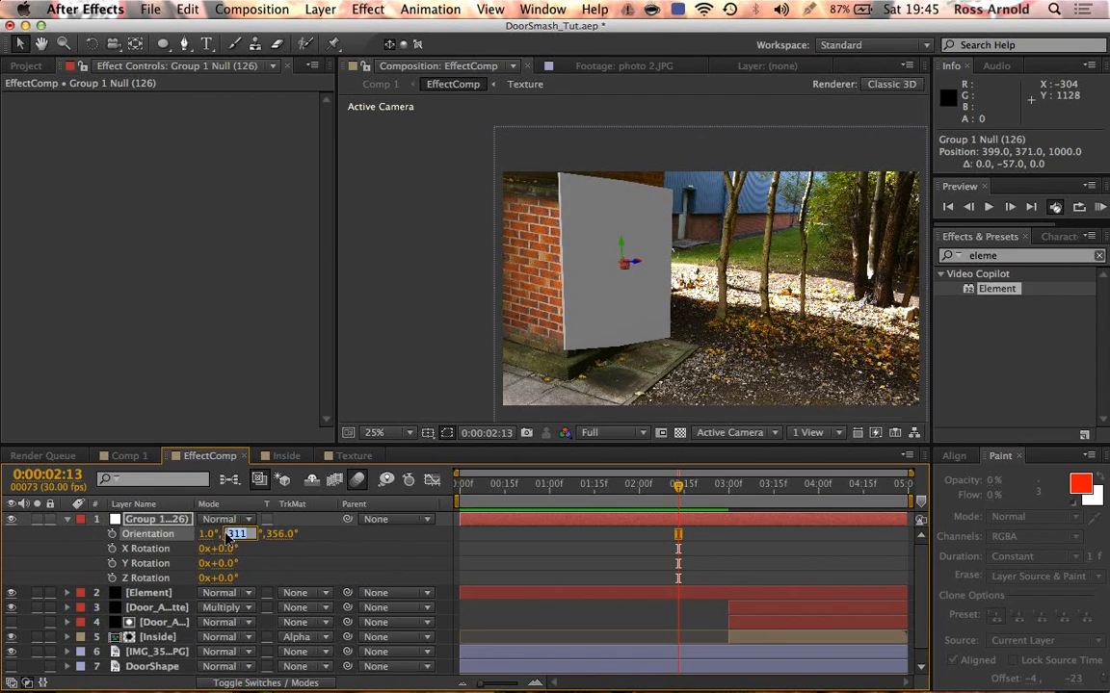
key(Up)
key(Up)
key(Up)
Step: Increase the Group 1 null's X orientation to match the tilt of the photographed doors
click(209, 534)
key(Up)
key(Up)
key(Up)
key(Up)
key(Up)
key(Up)
key(Up)
key(Up)
key(Up)
key(Up)
key(Up)
key(Up)
key(Up)
key(Up)
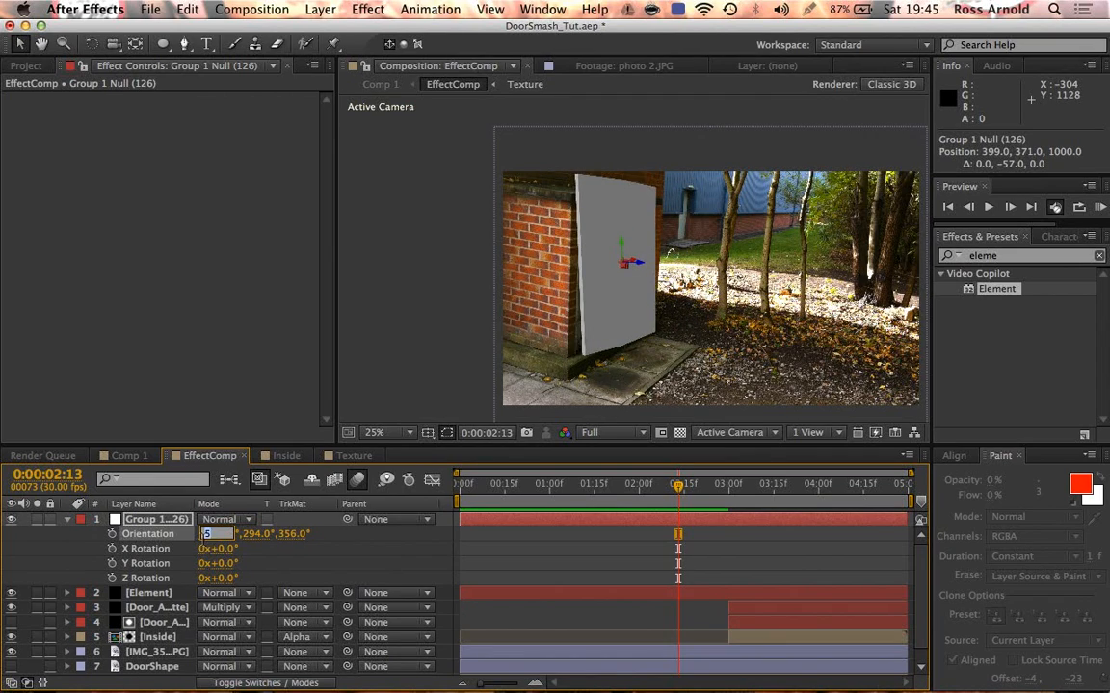
Step: Try one- and two-degree changes to the Group 1 null's Z and Y orientation
click(288, 535)
key(Up)
key(Down)
click(245, 534)
key(Up)
key(Up)
key(Down)
key(Down)
Step: Raise the Group 1 null's X Rotation to about 7°
click(226, 550)
key(Up)
key(Up)
key(Up)
key(Up)
key(Up)
key(Up)
key(Up)
Step: Reduce the Group 1 null's linked scale and nudge the null so the extruded door fits the photographed doors
click(264, 583)
key(s)
click(268, 536)
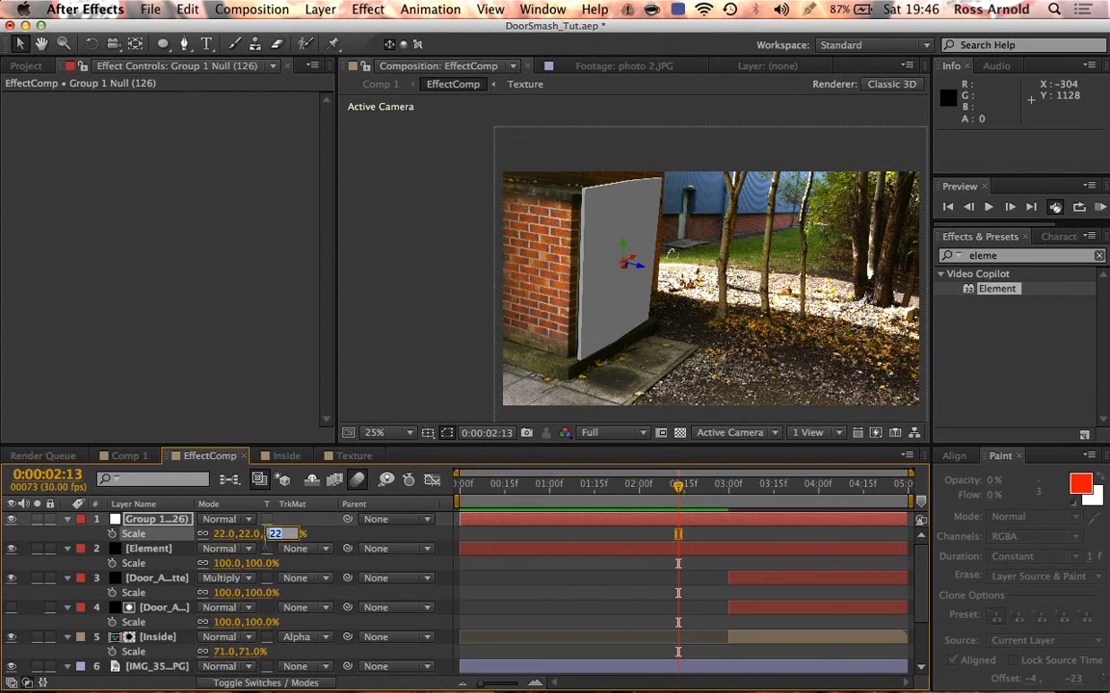
key(Down)
key(Down)
key(Down)
key(Down)
key(Down)
key(Down)
key(Down)
key(Down)
key(Down)
key(Down)
key(Down)
key(Down)
key(Down)
key(Up)
key(Up)
key(Up)
key(Up)
key(Up)
key(Up)
key(Up)
key(Up)
key(Up)
drag(632, 258, 625, 263)
Step: Set the Group 1 null's X orientation to 11°, Y orientation to 293° and X Rotation to 5°
click(161, 520)
key(r)
click(209, 534)
key(Down)
key(Down)
key(Down)
key(Down)
click(242, 534)
key(Down)
click(228, 549)
key(Down)
key(Down)
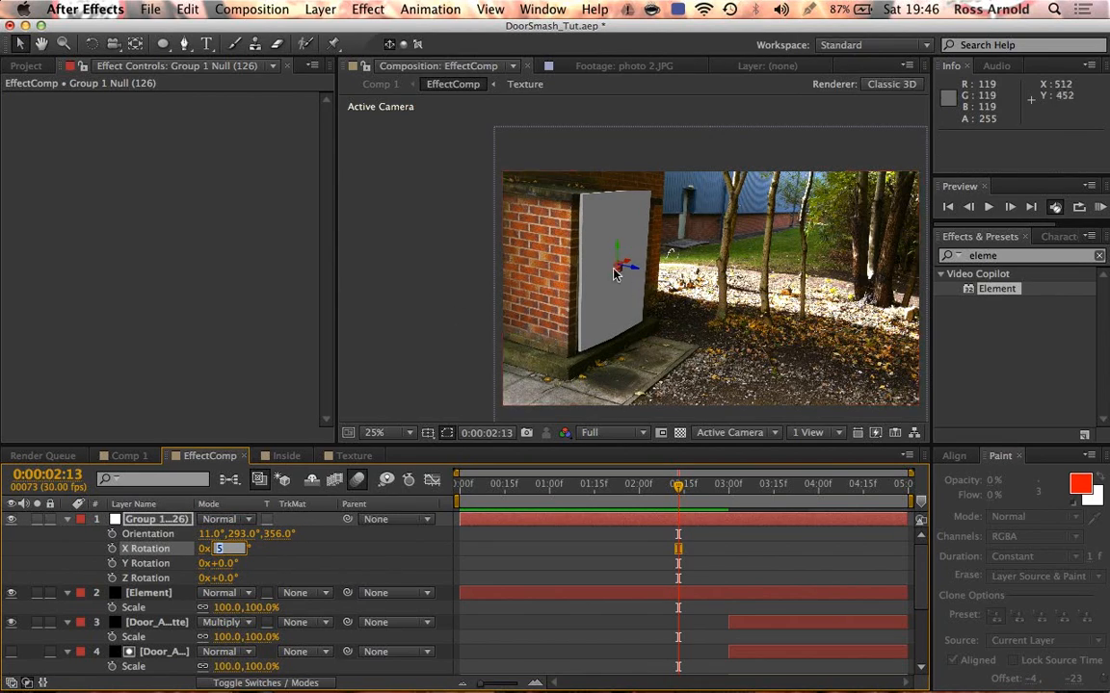
Step: Shrink the Group 1 null slightly further and reposition it over the photographed doors
click(155, 520)
key(s)
click(269, 535)
key(Down)
key(Down)
key(Down)
key(Up)
drag(618, 249, 623, 267)
Step: Fine-tune the Group 1 null's orientation to 10°, 296°, 356°
key(r)
click(220, 548)
click(724, 500)
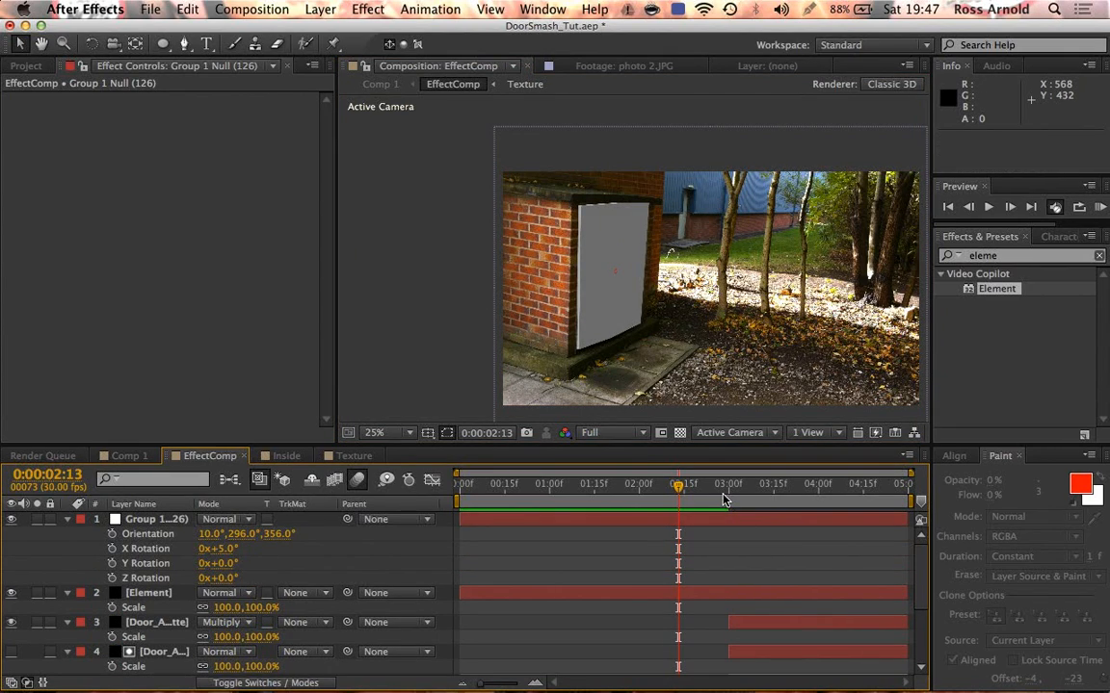
Step: Trim the Element layer's start to 0:00:03:00, in line with the door matte layers
drag(680, 494, 634, 507)
click(668, 518)
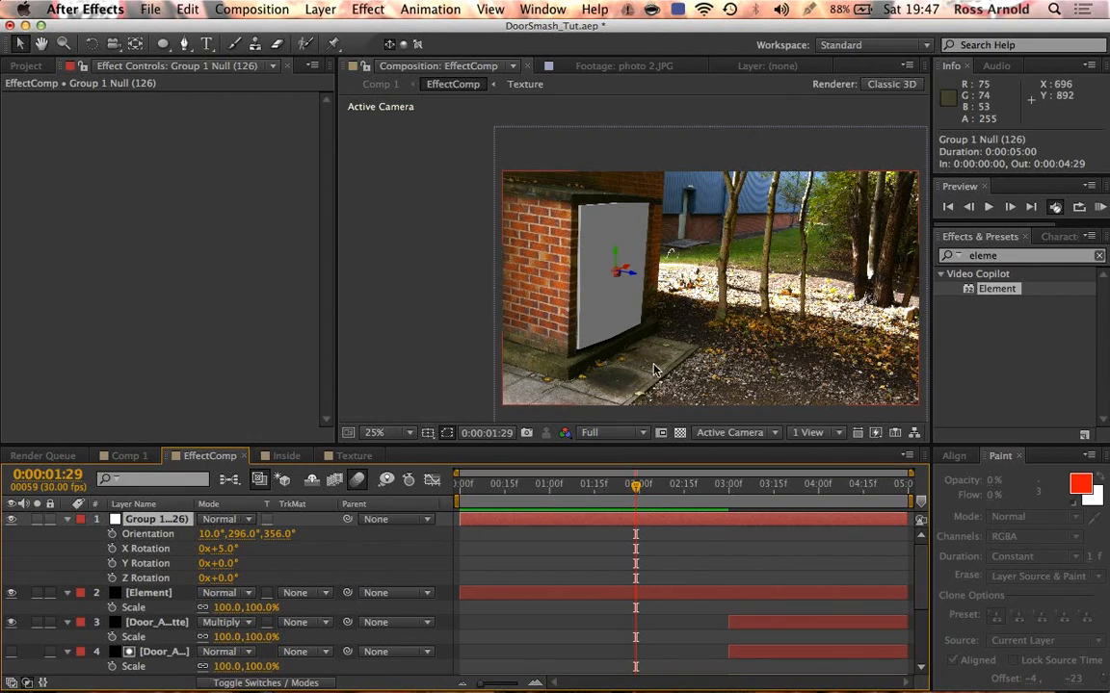
drag(723, 500, 725, 500)
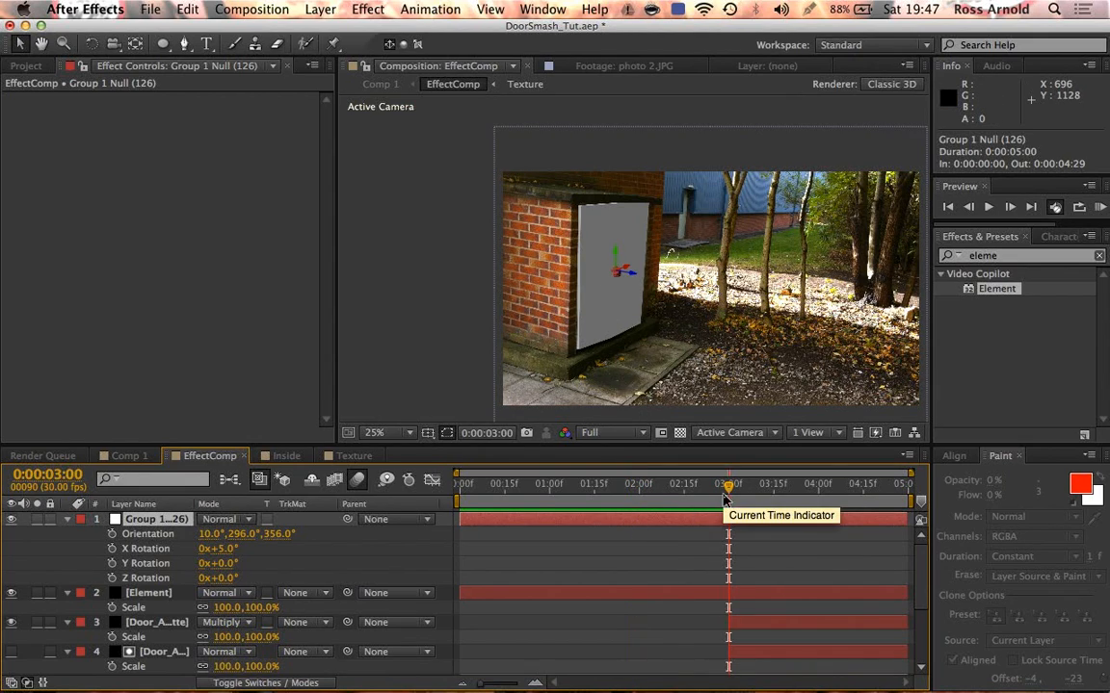
click(742, 595)
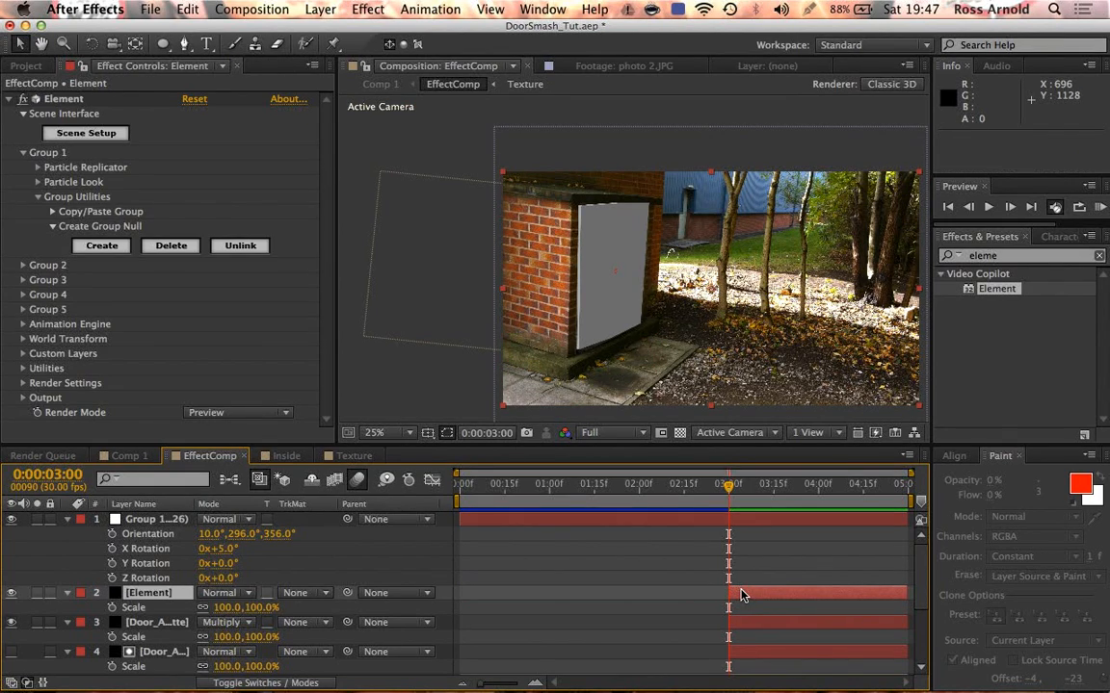
key(alt+bracketleft)
Step: Play the composition from just before the 3-second mark to check the extruded door's entry
key(Page_Up)
key(space)
key(space)
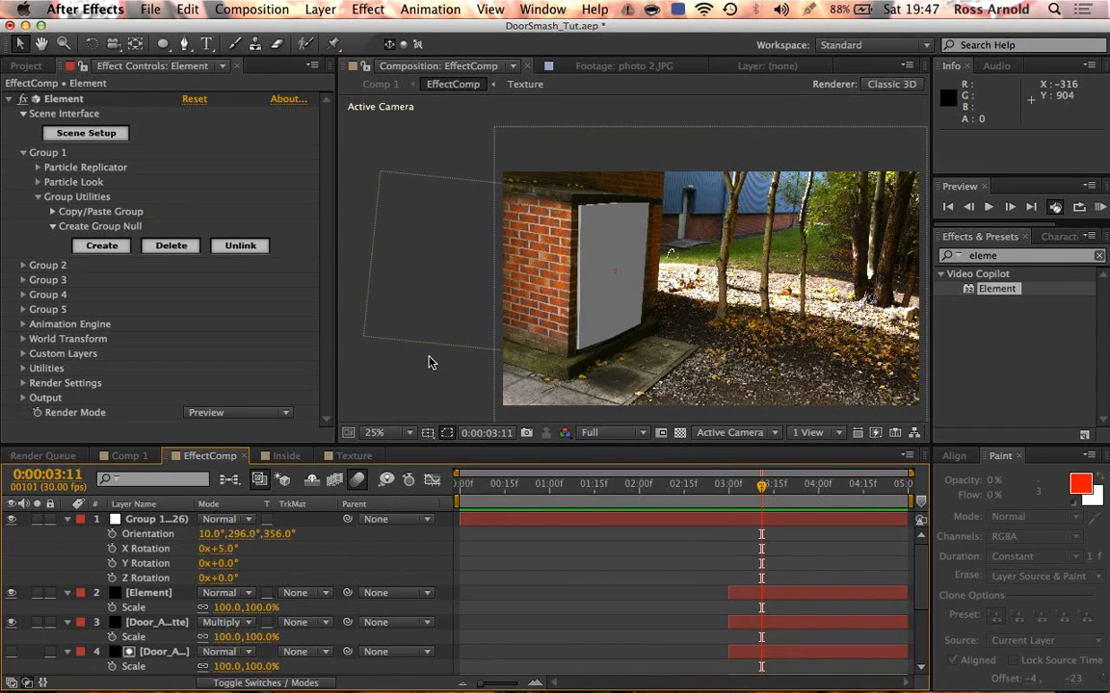
Step: Collapse the Element effect's settings and reveal the Element layer's expressions in the timeline
click(10, 99)
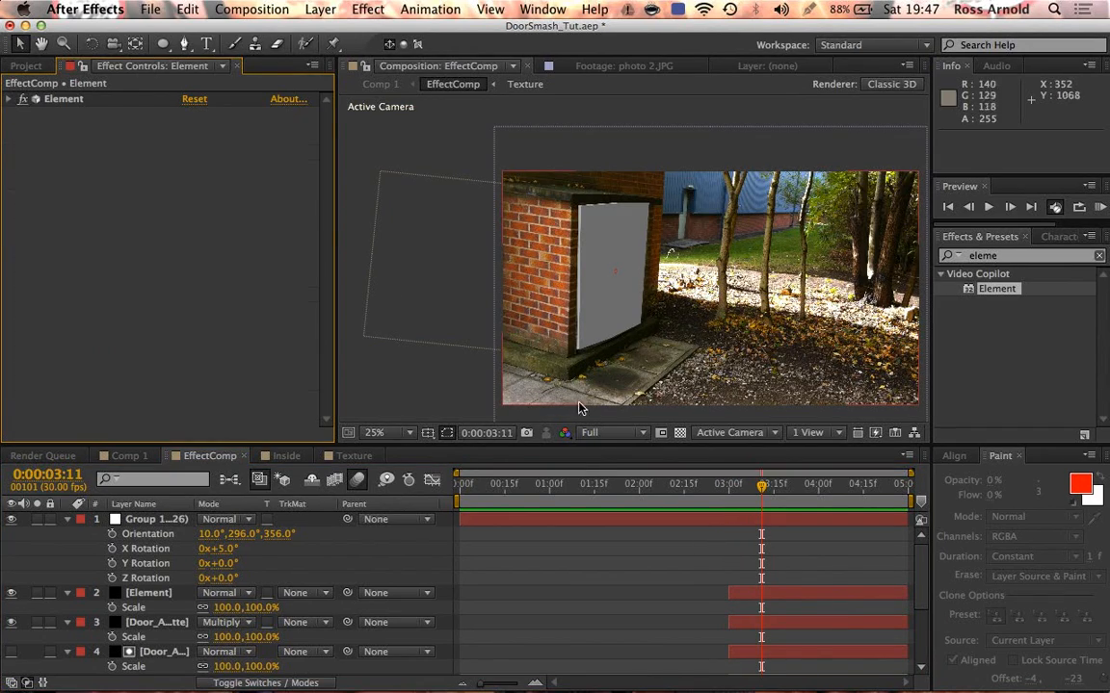
key(e)
key(e)
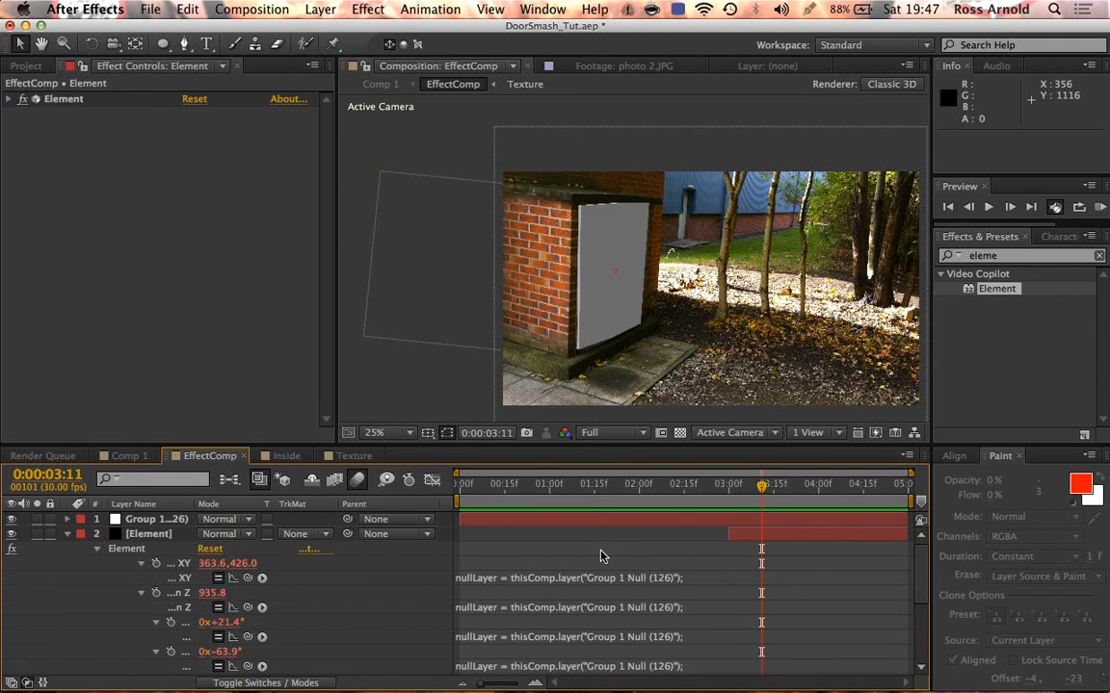
Step: Keyframe the Group 1 null's orientation and its X, Y and Z rotation at 0:00:02:29
key(e)
key(e)
click(665, 523)
key(Page_Up)
key(Page_Up)
key(Page_Up)
key(Page_Up)
key(Page_Up)
key(Page_Up)
key(Page_Up)
key(Page_Up)
key(Page_Up)
key(Page_Up)
key(Page_Up)
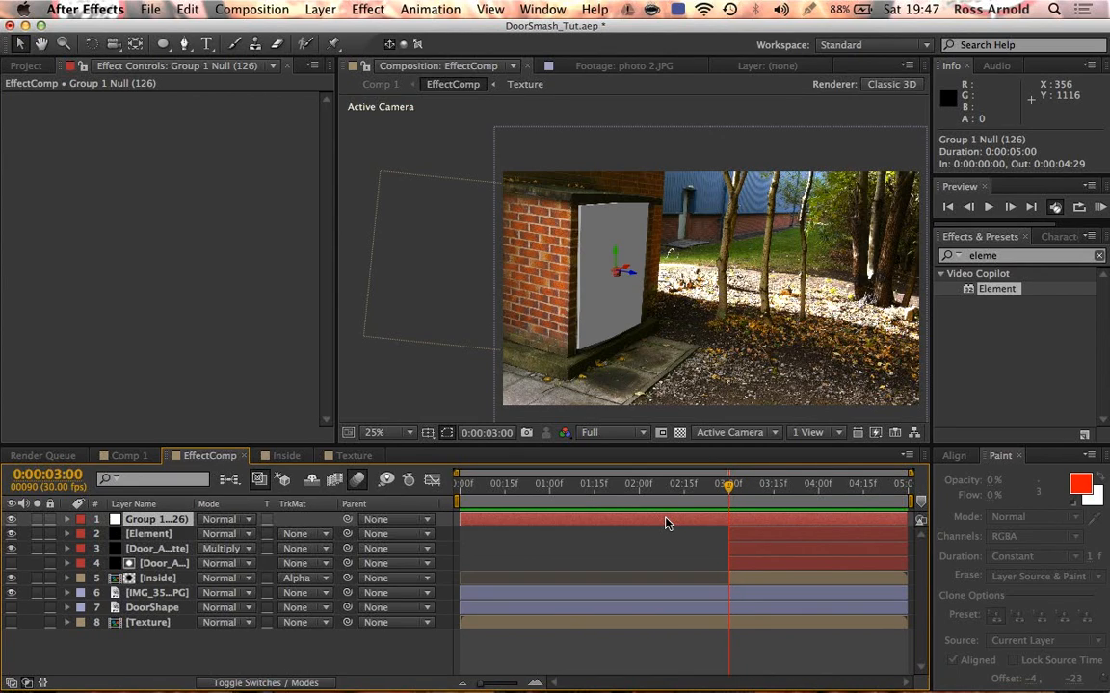
key(Page_Up)
key(Page_Down)
key(Page_Up)
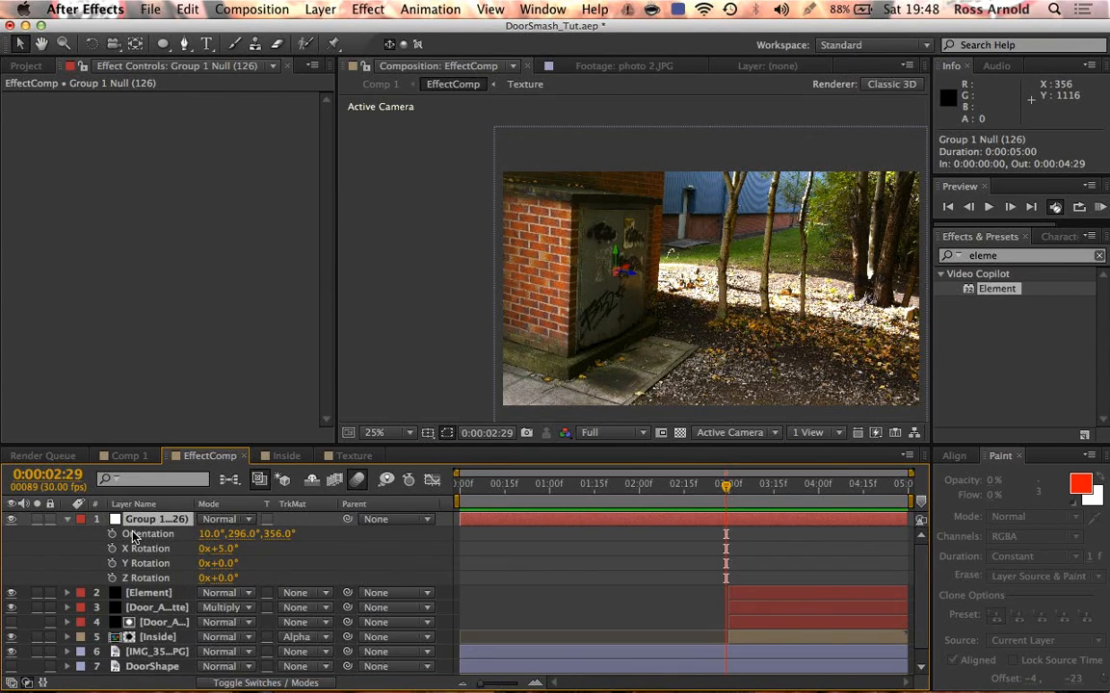
click(135, 534)
shift+click(144, 578)
click(113, 578)
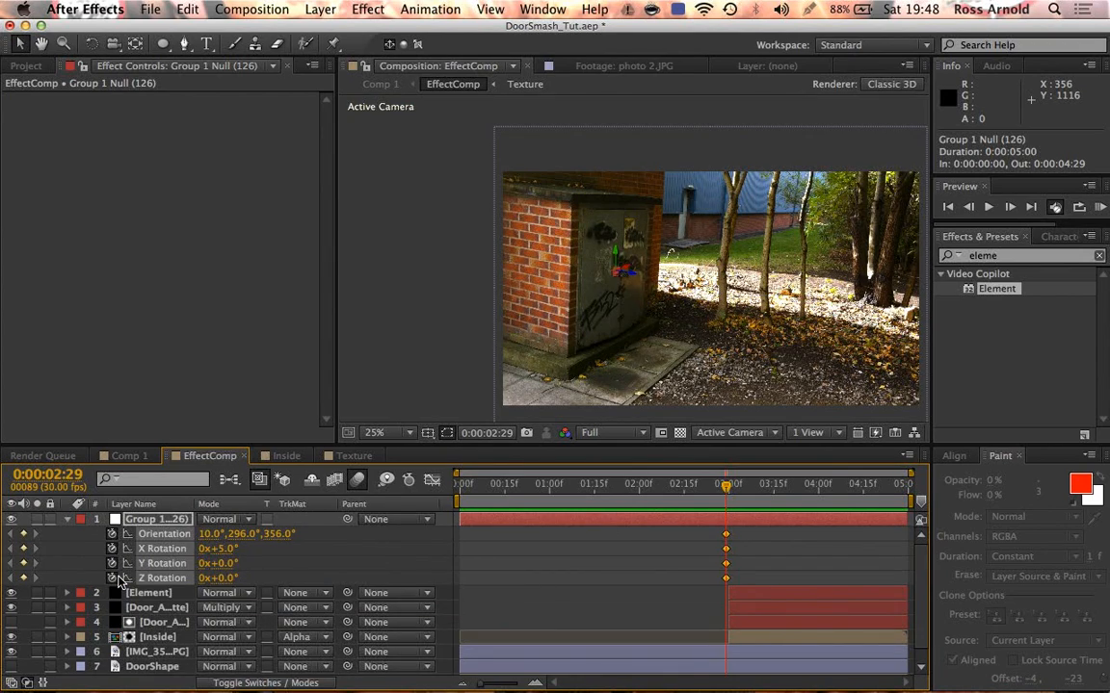
Step: Add a position keyframe to the Group 1 null at 0:00:02:29 and reveal all of its keyframed properties
key(p)
click(113, 535)
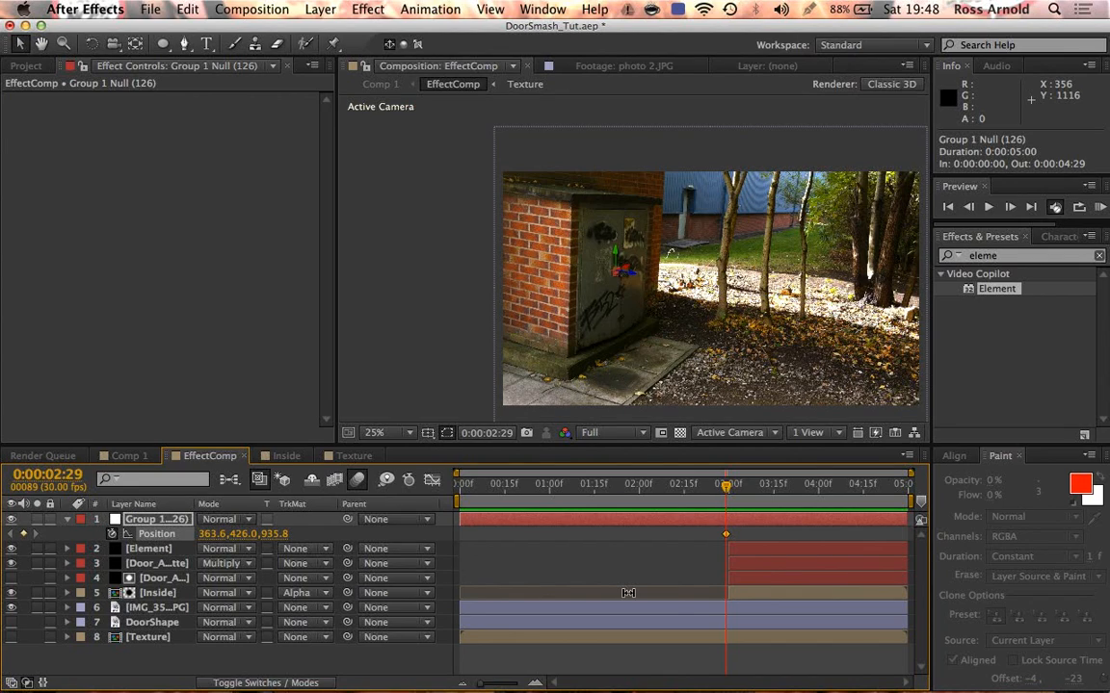
key(p)
key(u)
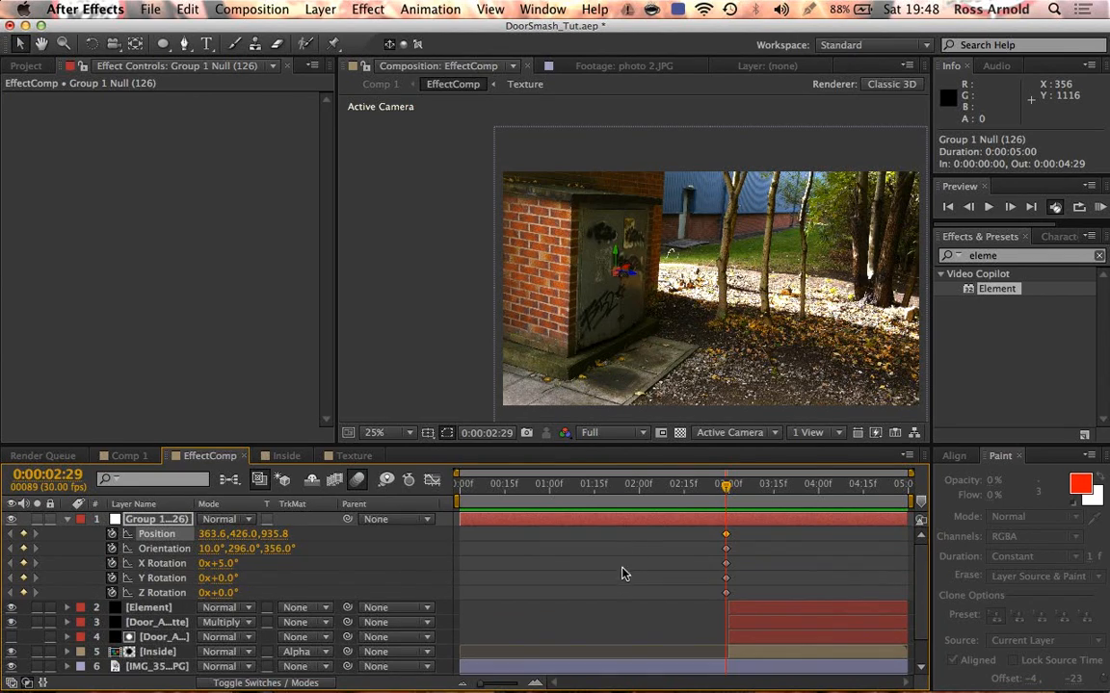
Step: At 0:00:04:00, move the Group 1 null to the photo's lower-right corner, at about 1967, 1060, 294
click(652, 581)
drag(728, 491, 811, 489)
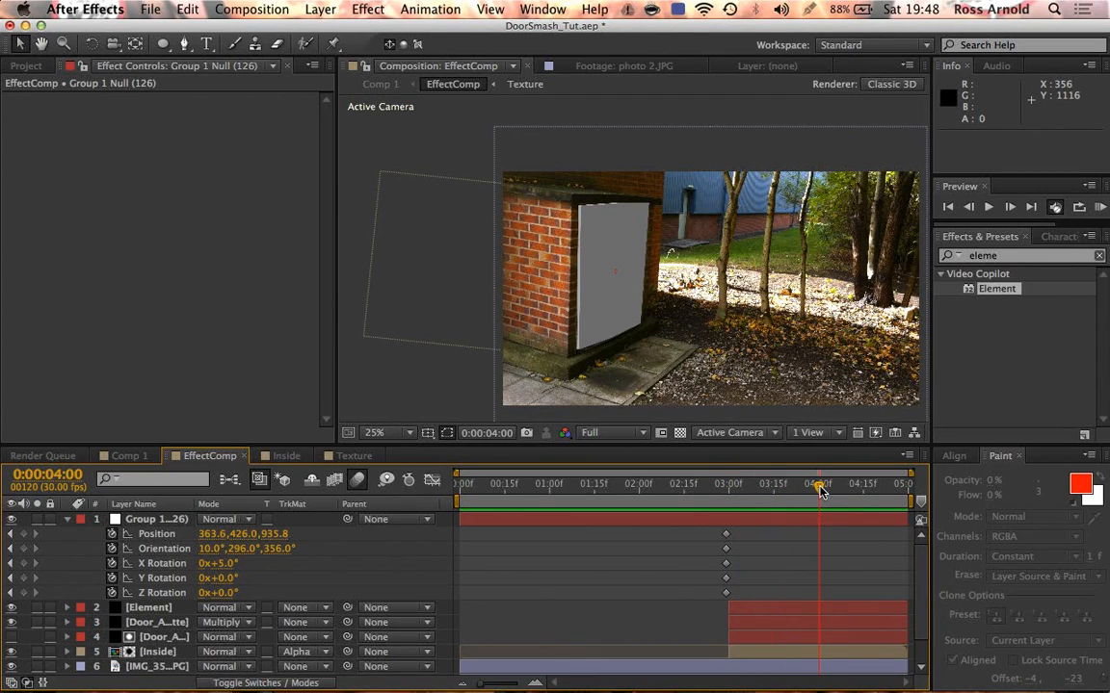
click(108, 535)
drag(622, 289, 850, 311)
drag(968, 361, 984, 366)
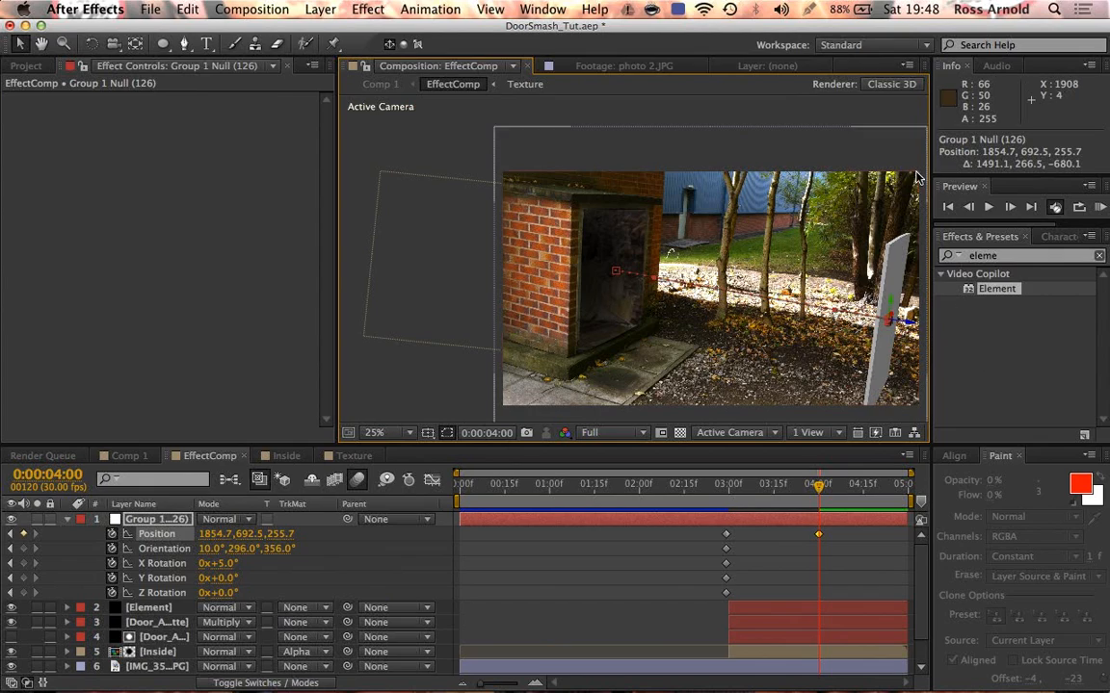
drag(894, 306, 929, 388)
Step: Raise the null to about 1145, 617, 593 at 0:00:03:14 and move its 0:00:04:00 point out of frame to about 2447, 1082, 294
drag(818, 487, 769, 492)
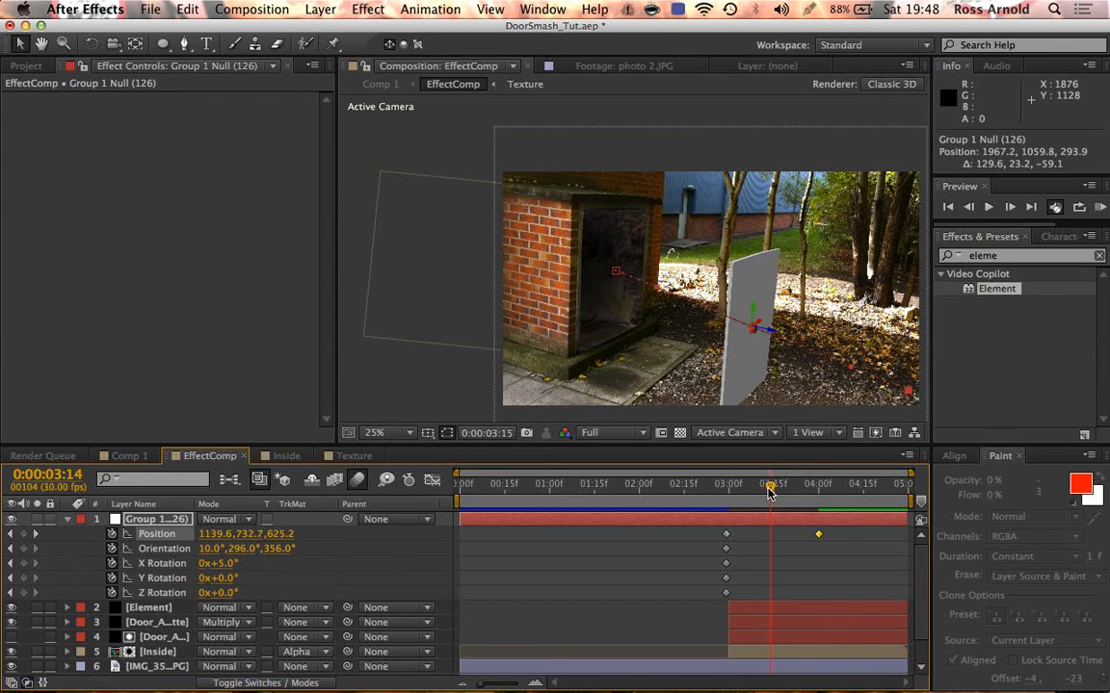
drag(754, 310, 745, 288)
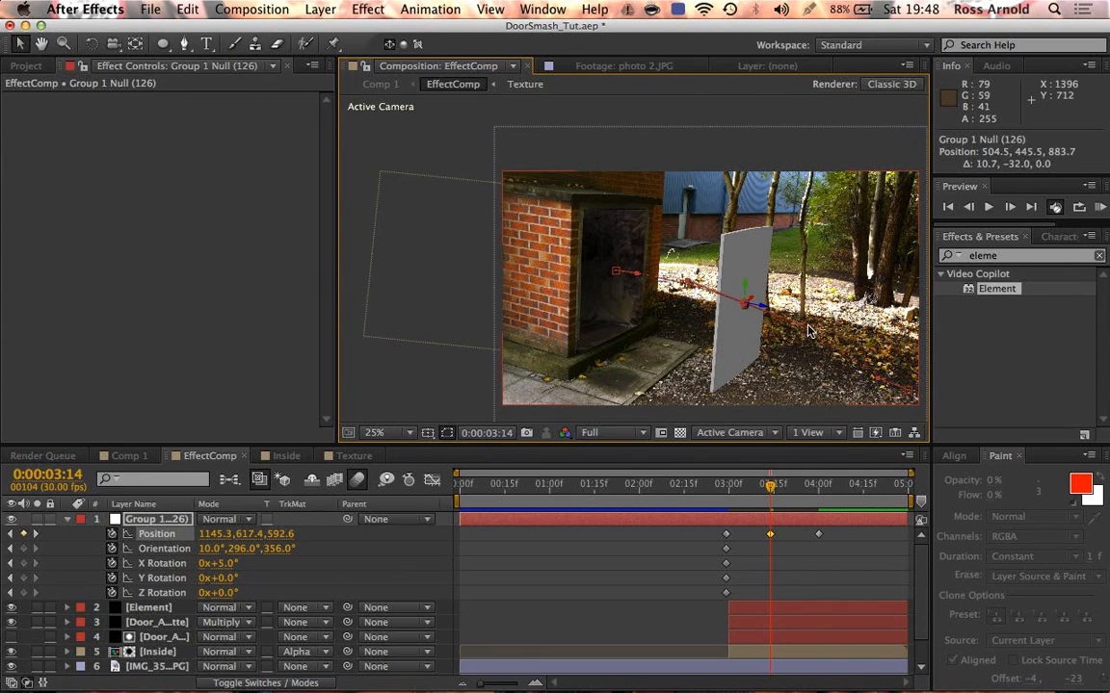
click(822, 351)
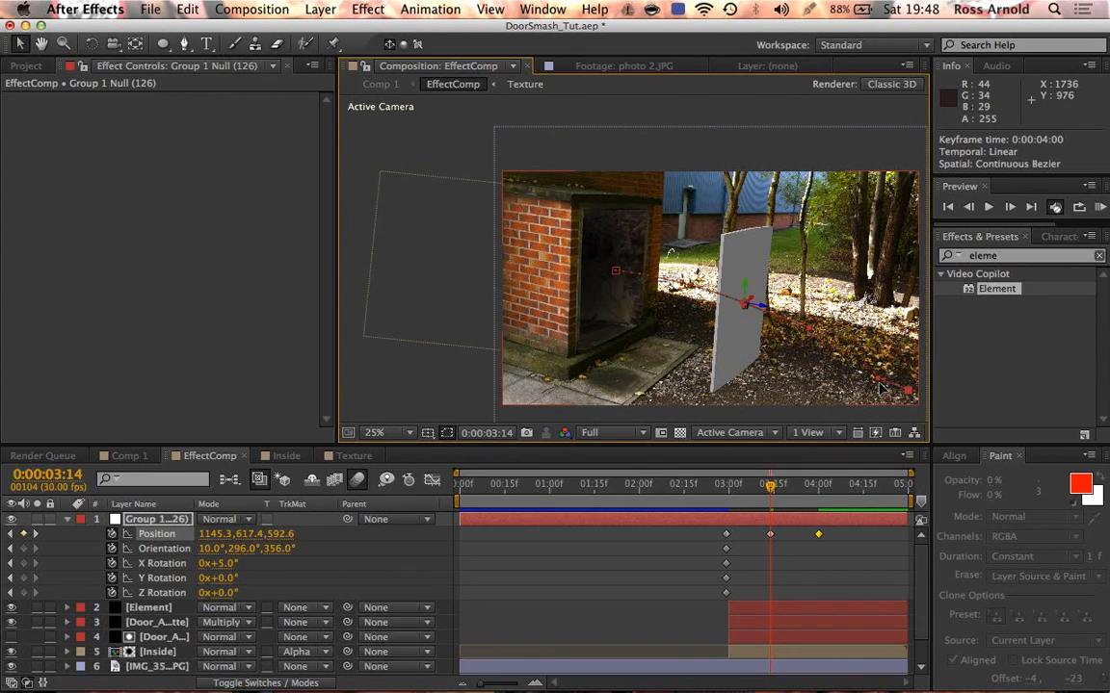
drag(873, 395, 830, 397)
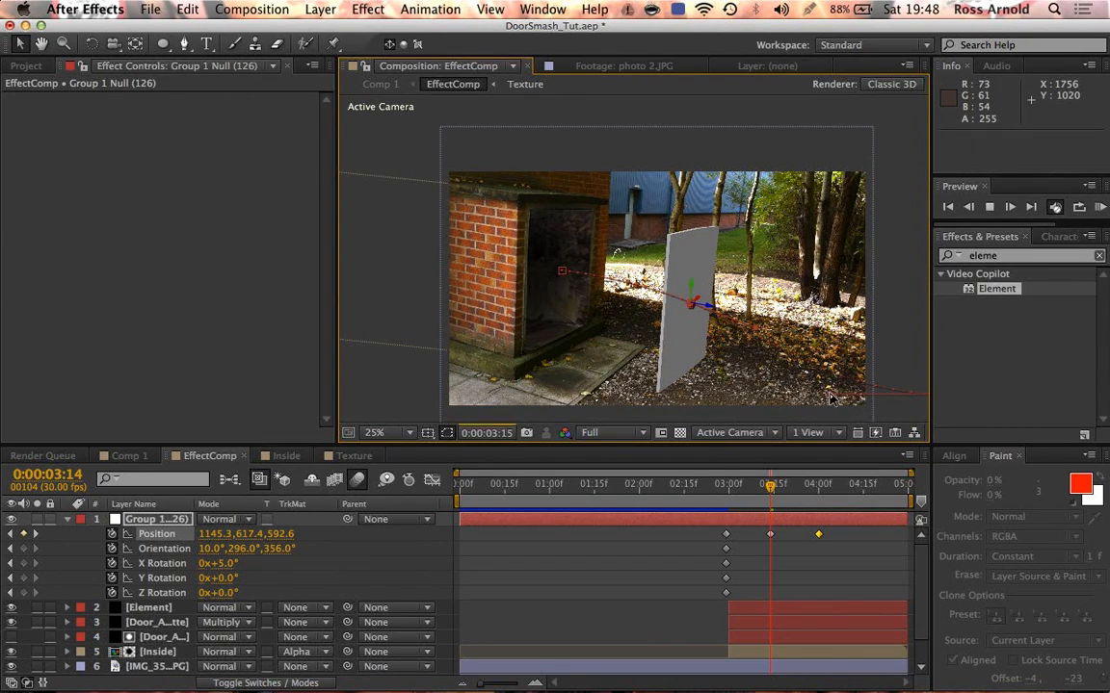
Step: Scrub and RAM-preview the work area from 0:00:02:24 to check the door's flight and rotation
key(Page_Down)
key(Page_Down)
drag(713, 487, 788, 491)
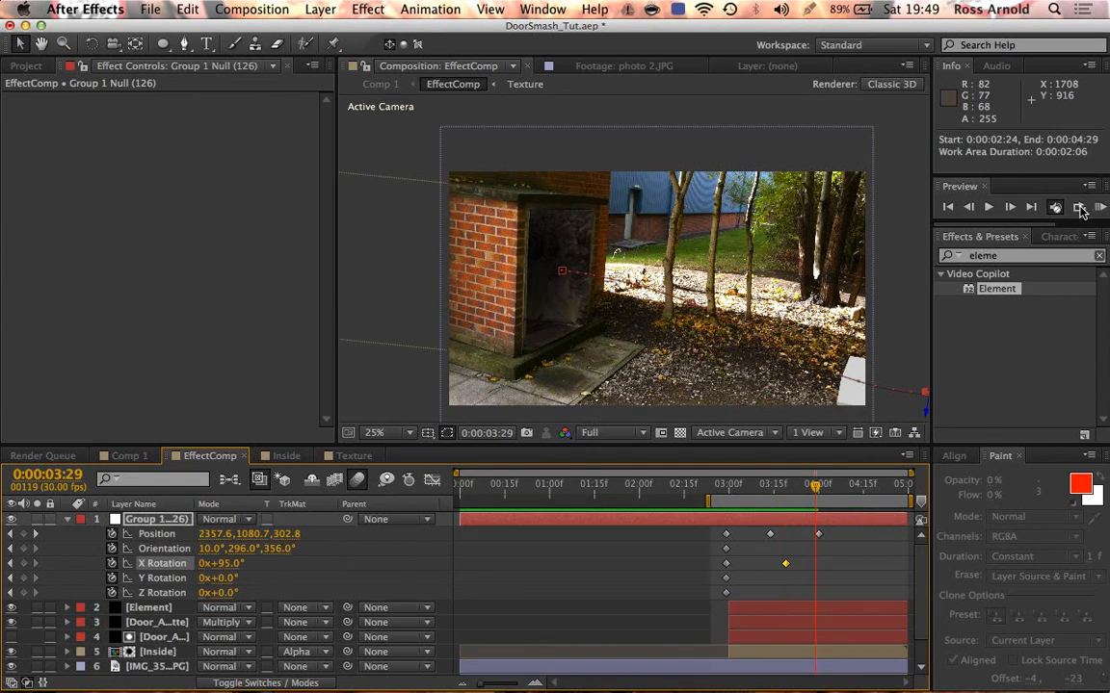
click(1100, 207)
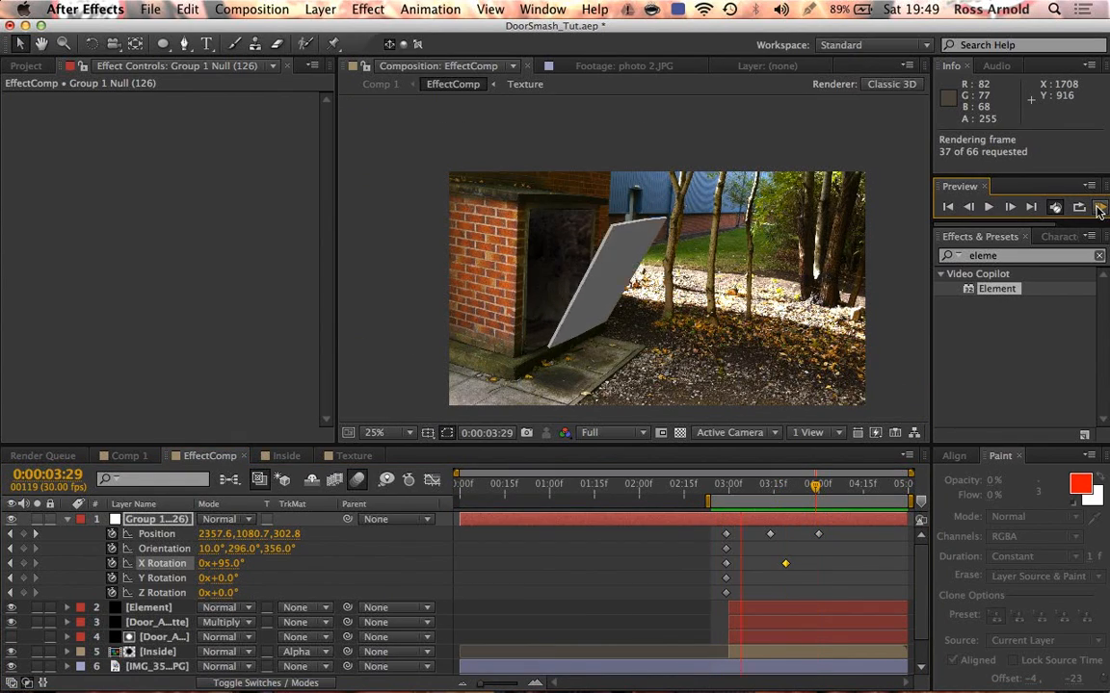
click(1100, 207)
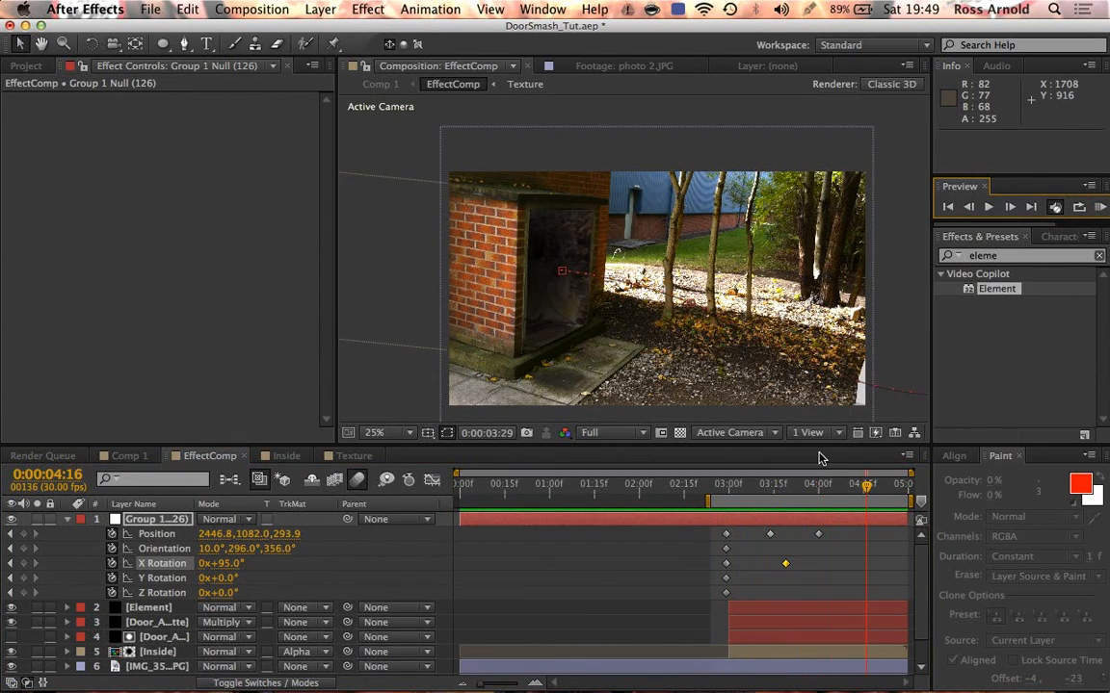
click(708, 495)
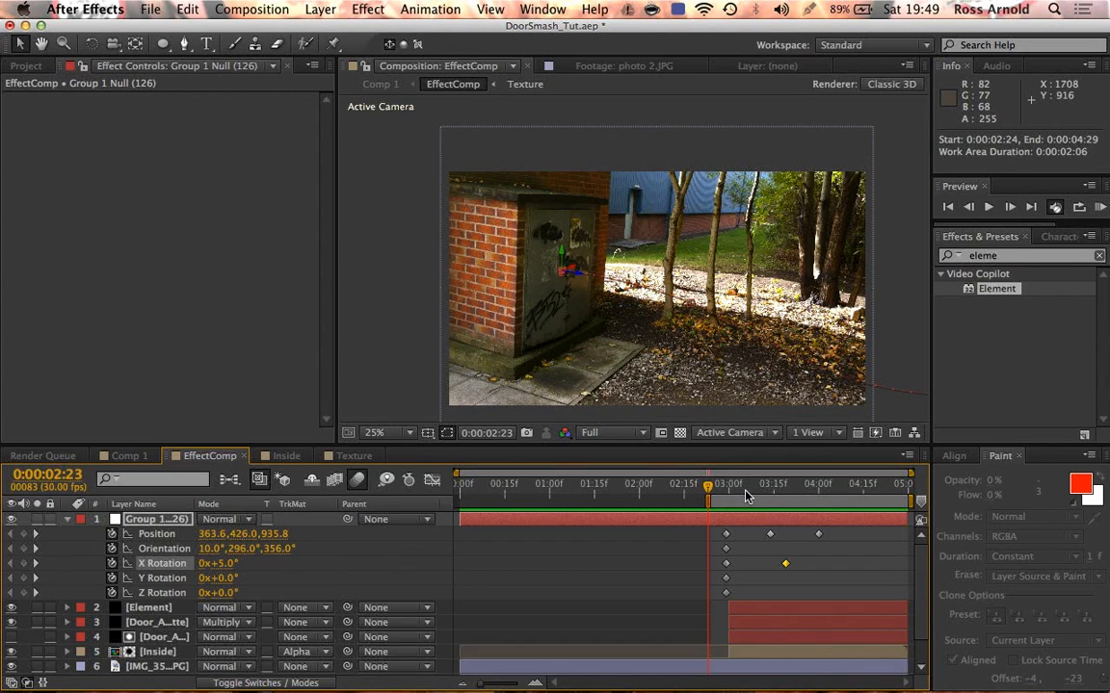
drag(744, 495, 814, 493)
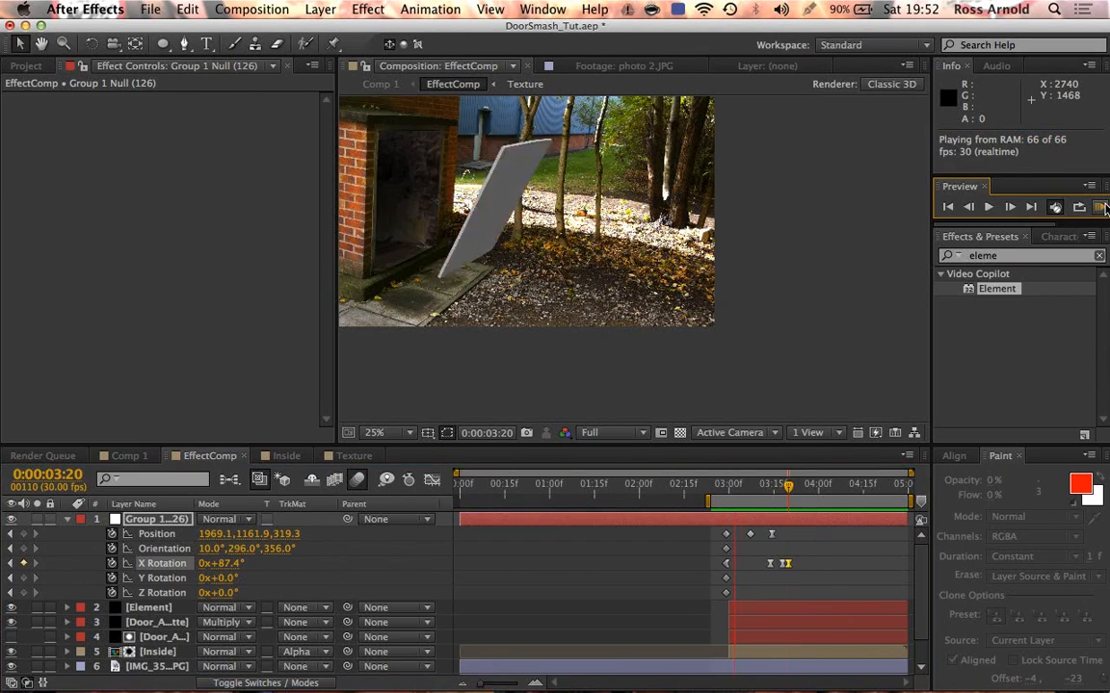
Step: Check the door's landing by scrubbing through the keyframes after 0:00:03:01 and running a RAM preview
key(space)
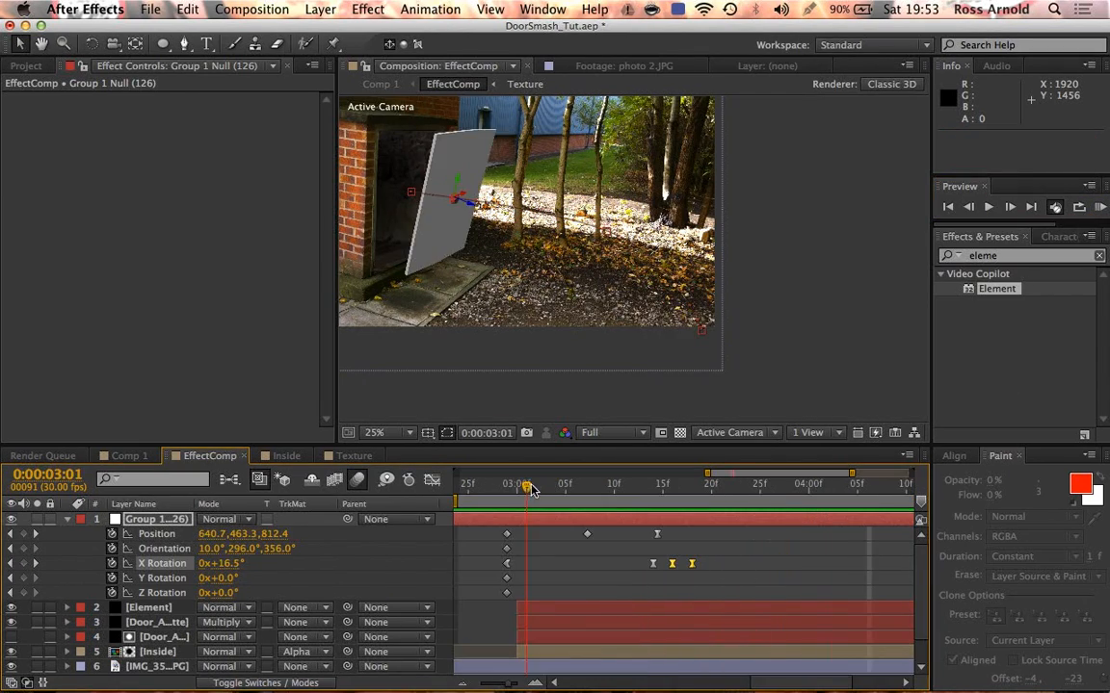
drag(524, 486, 662, 493)
click(1100, 208)
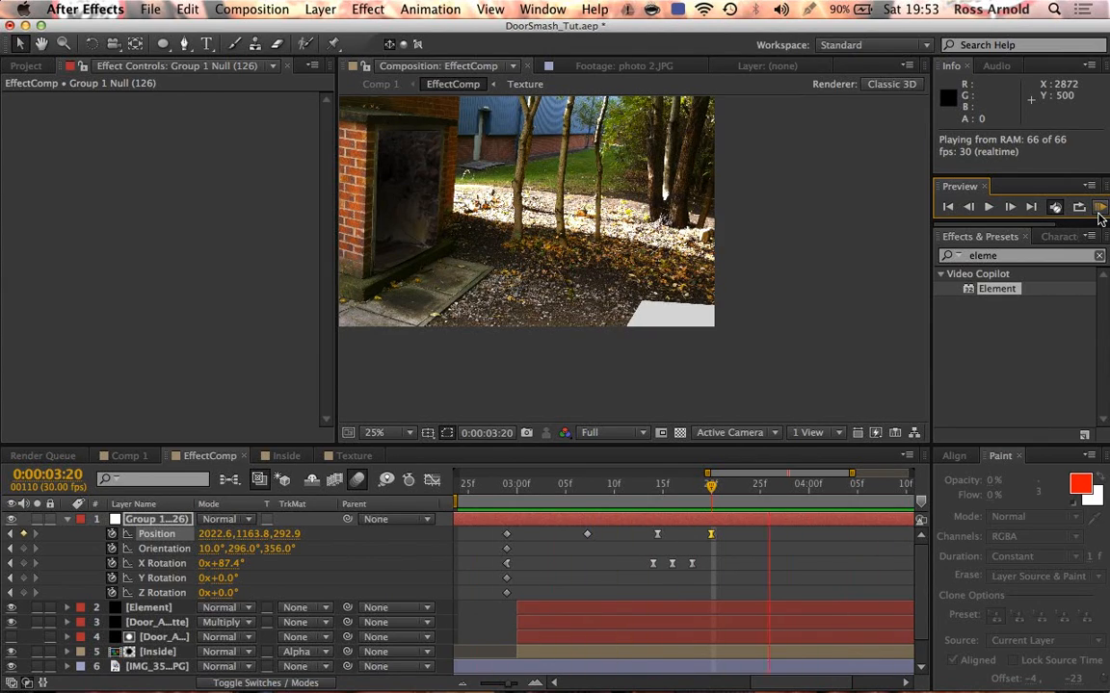
click(1099, 210)
Step: Show the full five-second timeline and examine the frames just before the 3-second mark, ending at 0:00:02:29
drag(516, 489, 520, 550)
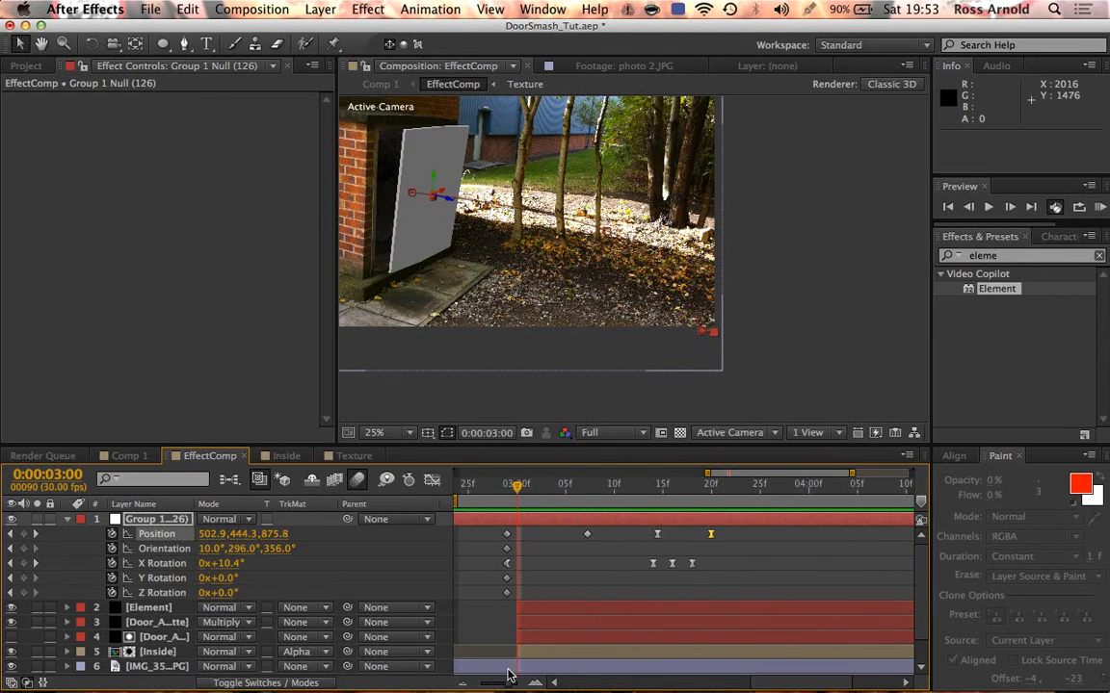
drag(509, 686, 438, 688)
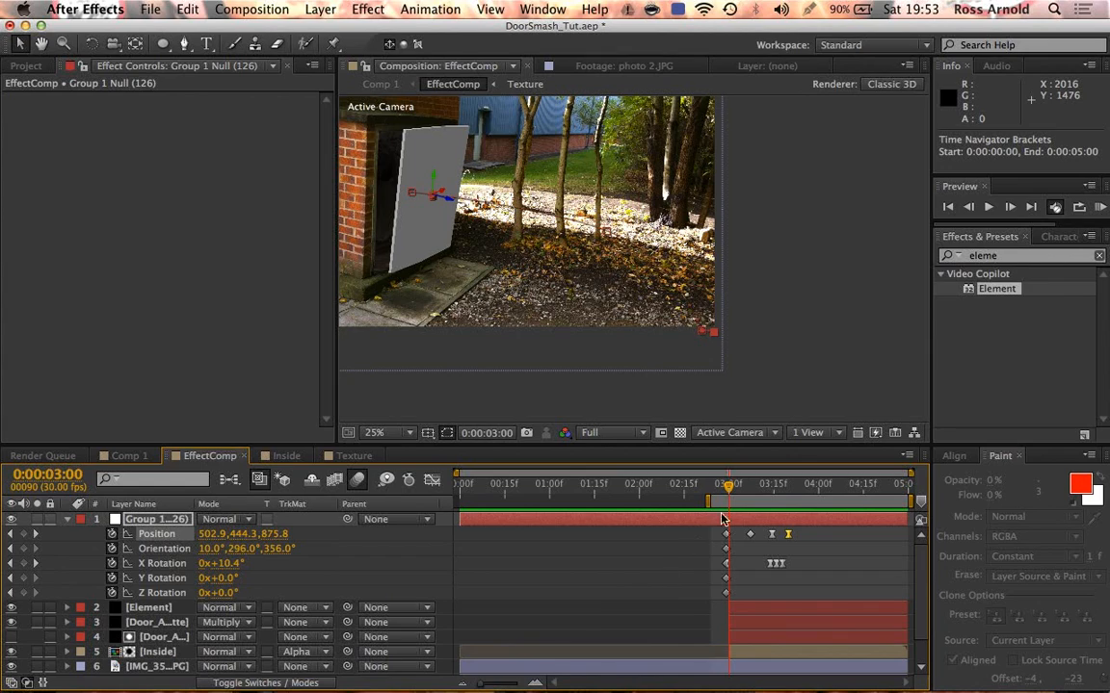
drag(729, 496, 679, 487)
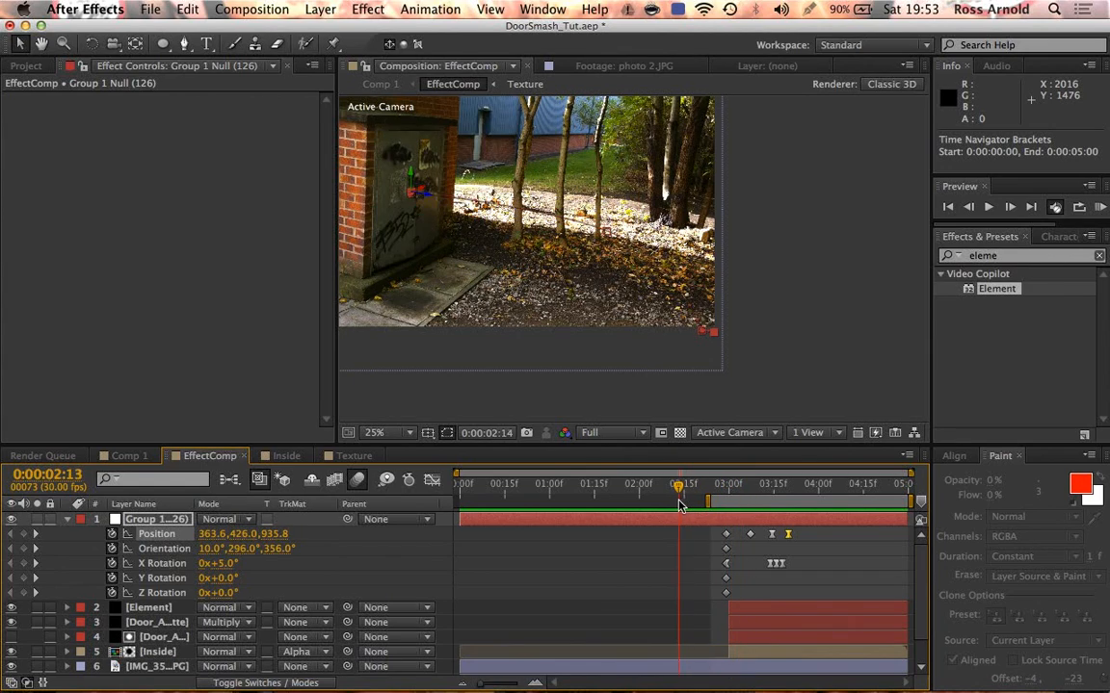
click(753, 228)
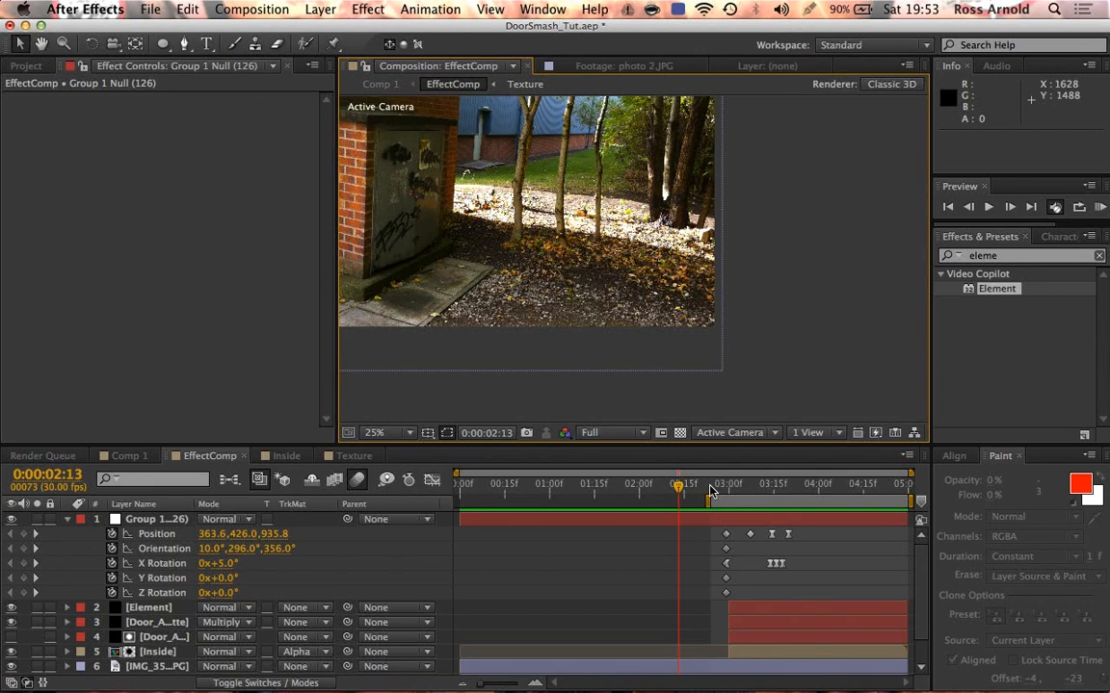
mouse_move(714, 492)
mouse_down()
mouse_move(793, 490)
mouse_move(723, 490)
mouse_up()
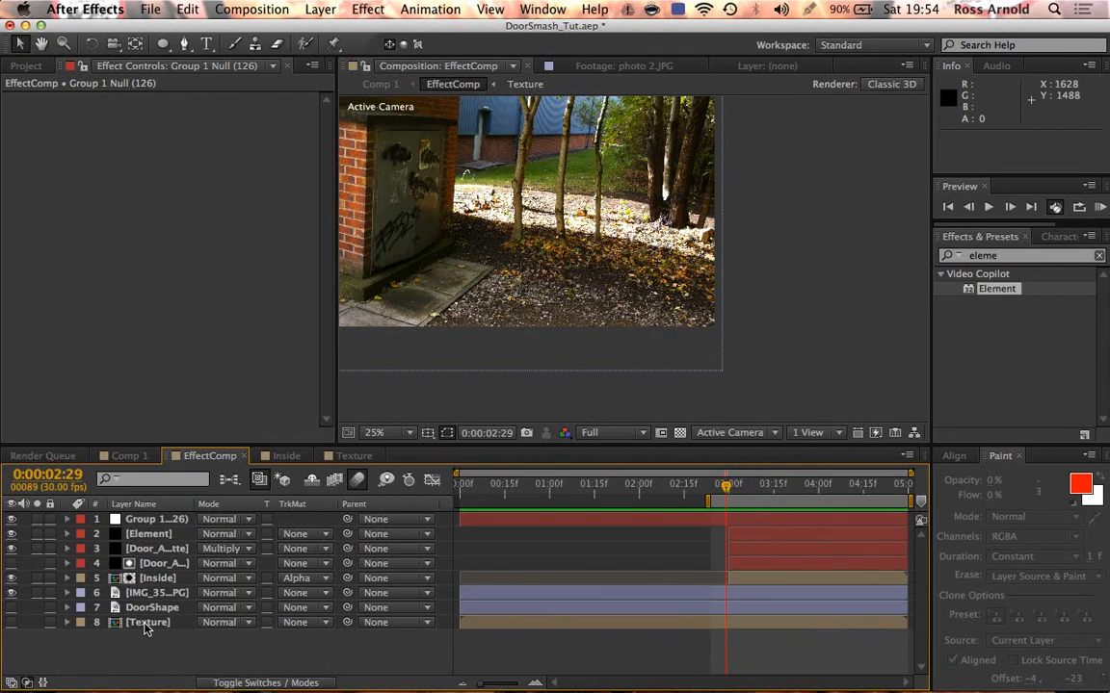
Step: Assign the Texture layer as Layer 1 of the Element effect's custom texture maps
click(151, 548)
click(151, 535)
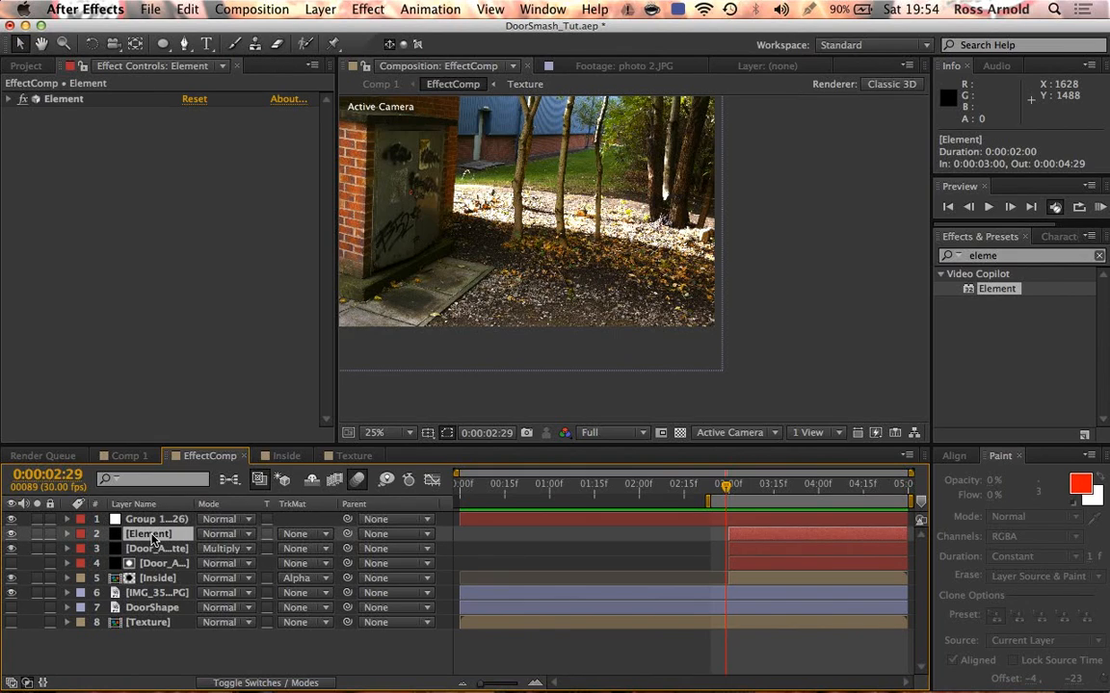
click(9, 100)
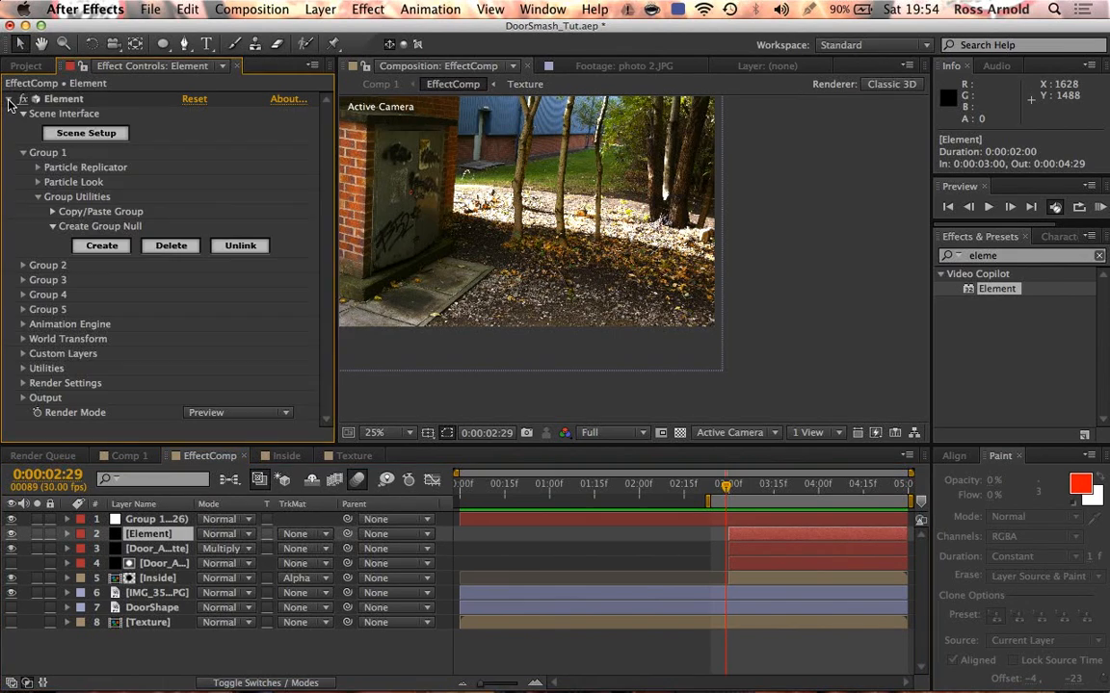
click(23, 152)
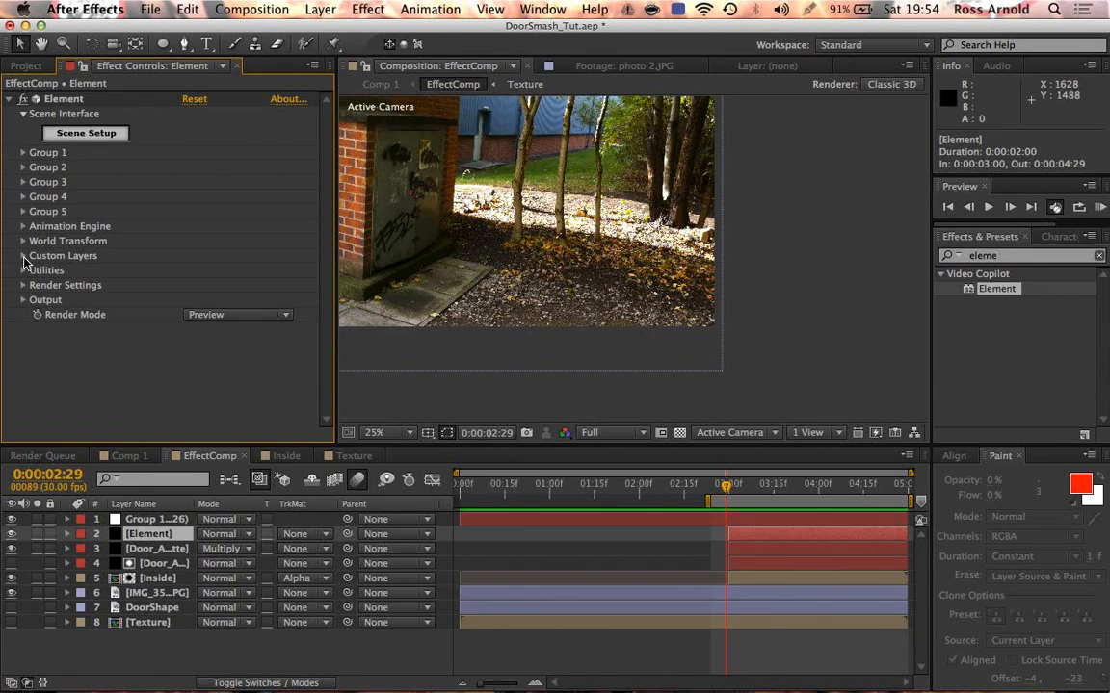
click(23, 256)
click(39, 272)
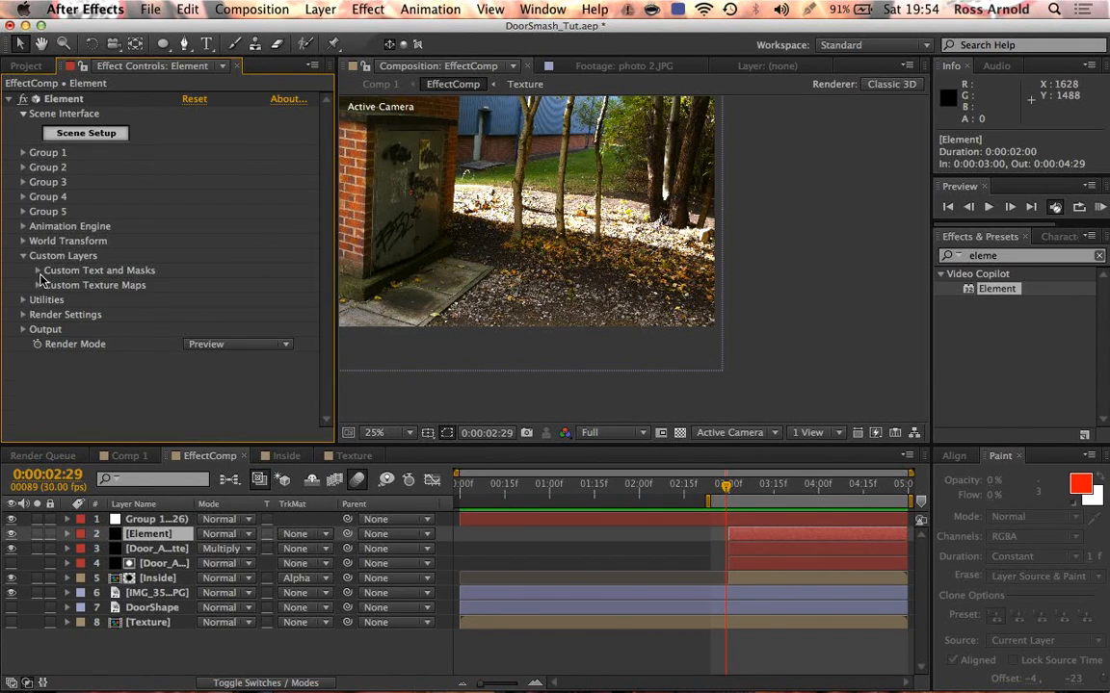
click(38, 286)
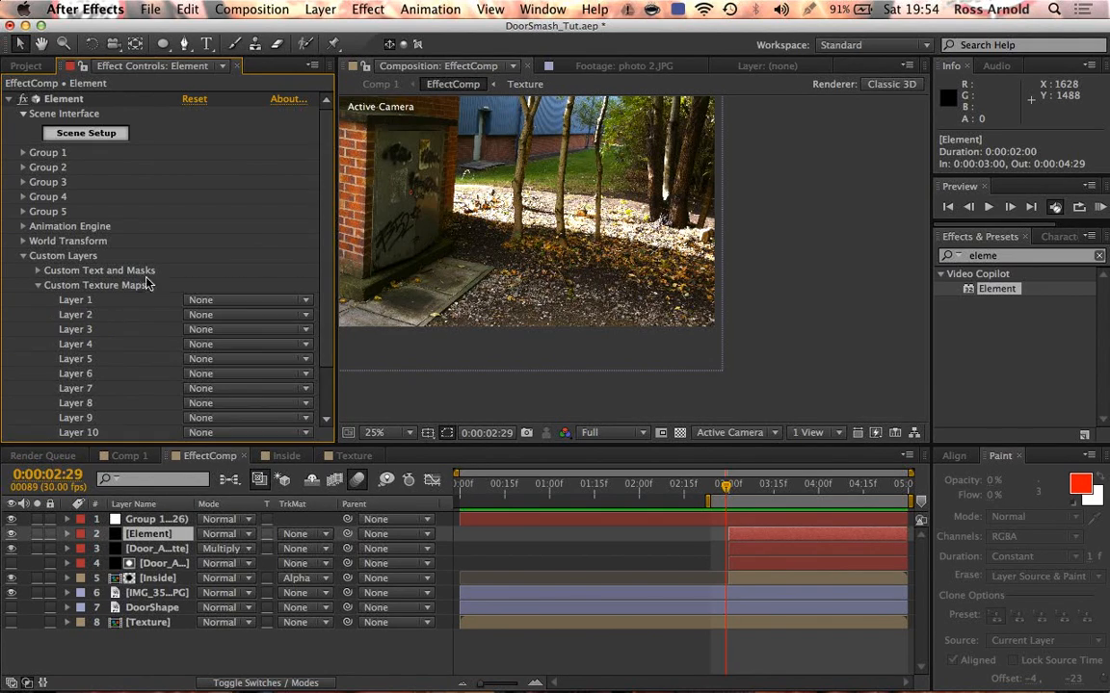
click(220, 302)
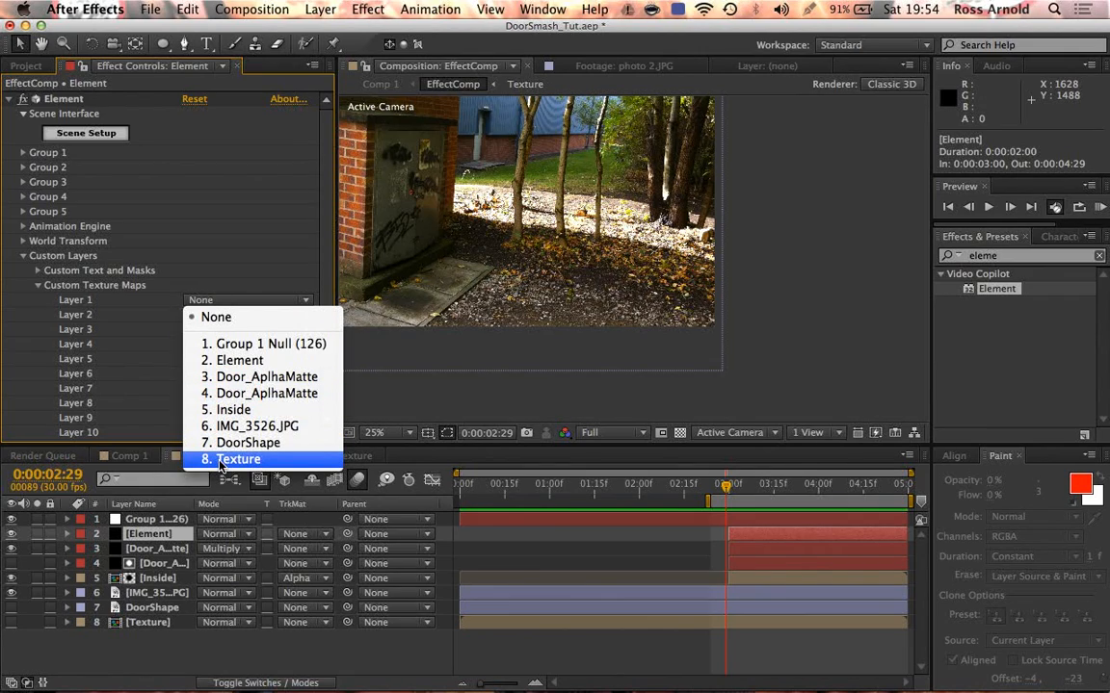
click(221, 461)
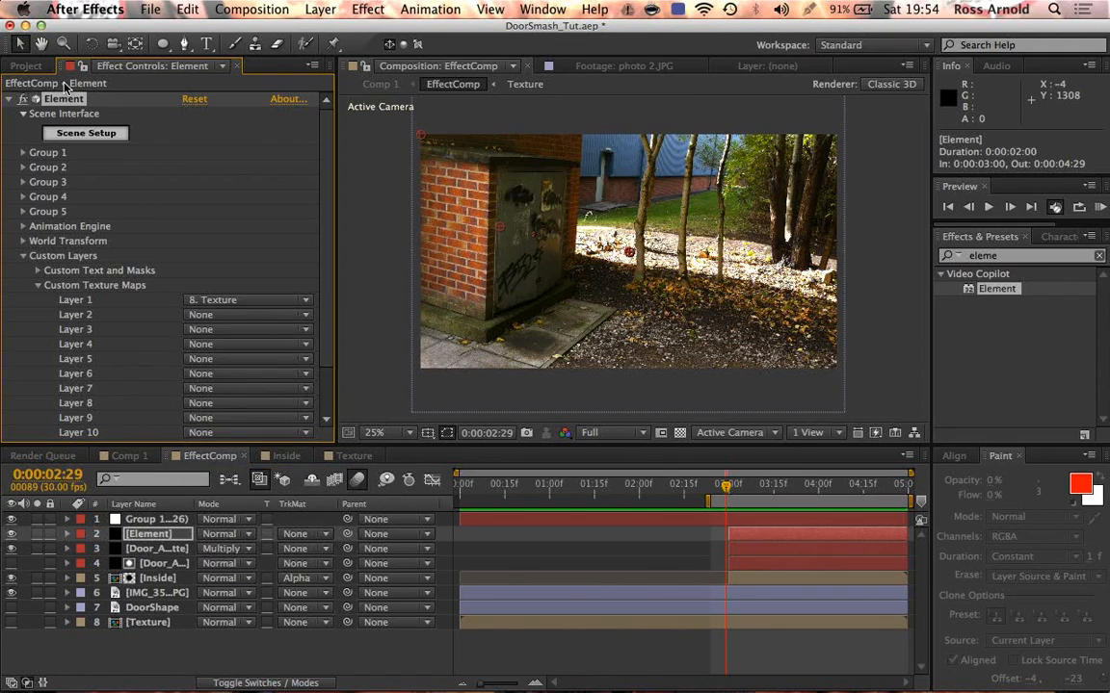
Step: In Element's Scene Setup, set the Bevel 1 material's diffuse texture to Custom Layer 1 and inspect the door model
click(85, 134)
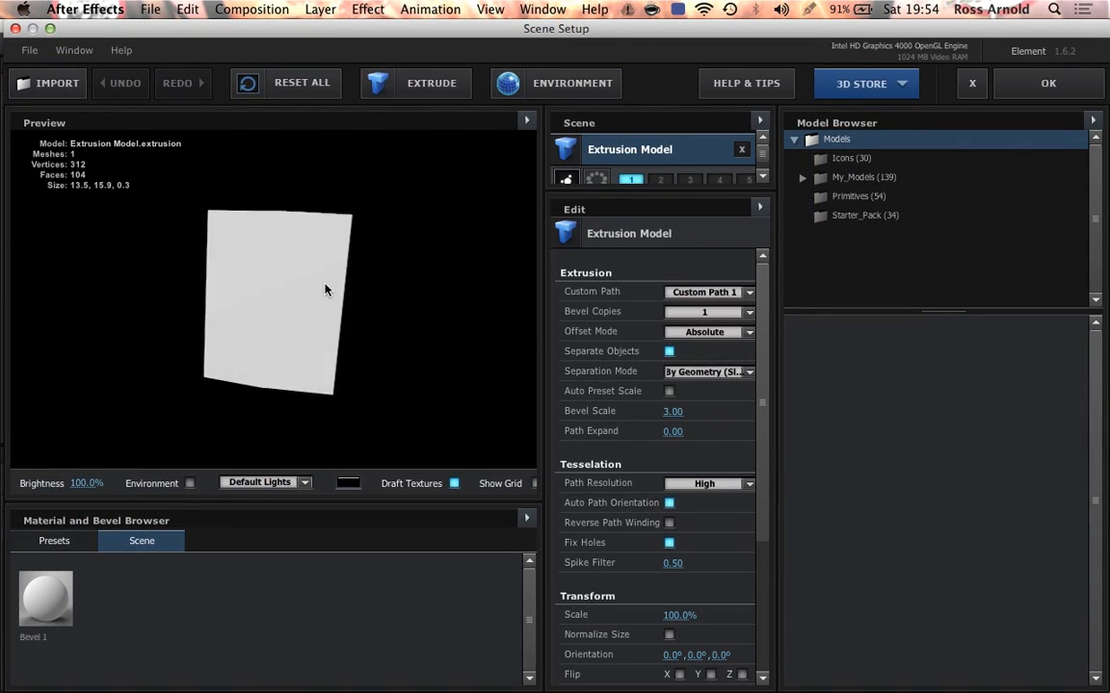
scroll(658, 165, down, 2)
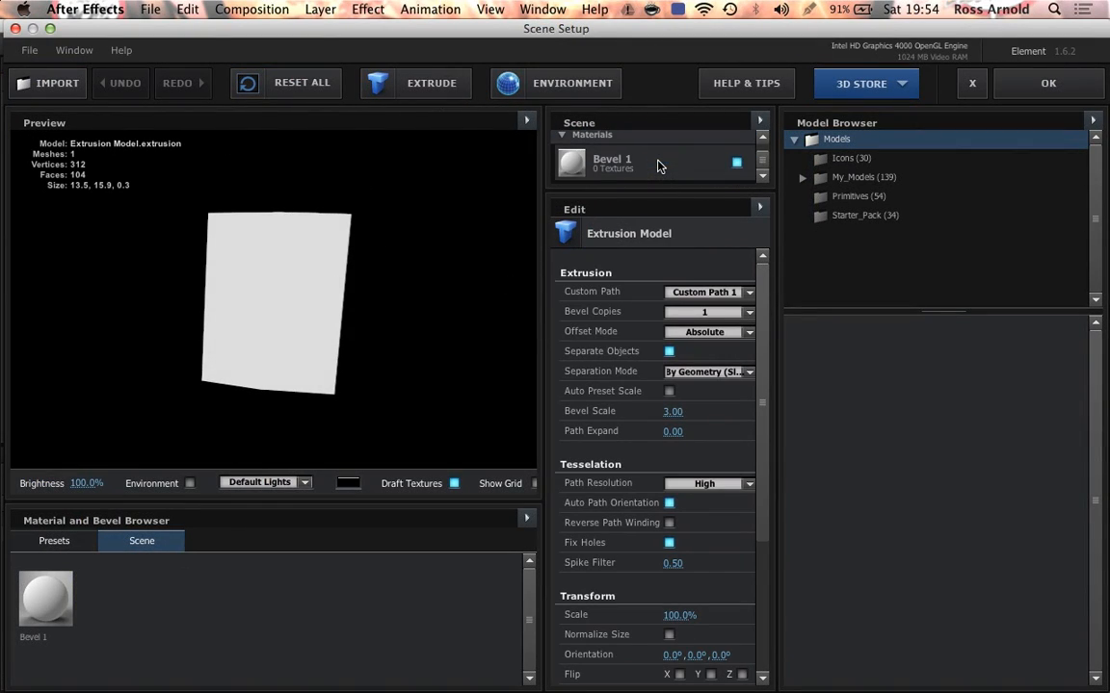
click(636, 162)
scroll(768, 327, down, 2)
scroll(746, 347, up, 2)
click(667, 502)
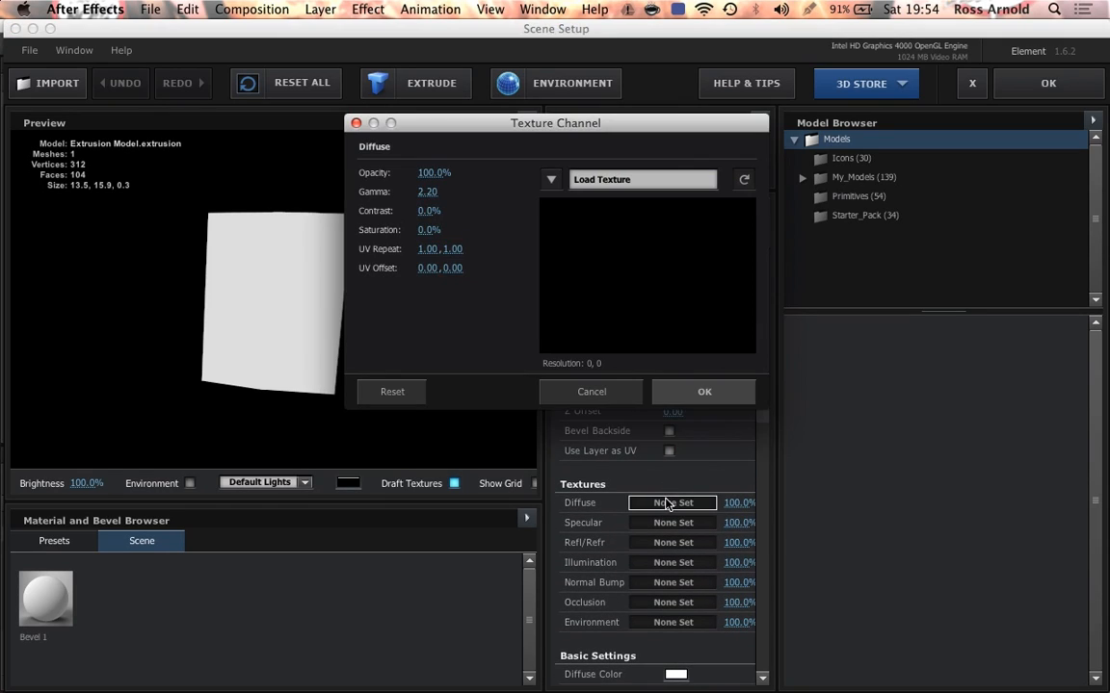
click(551, 181)
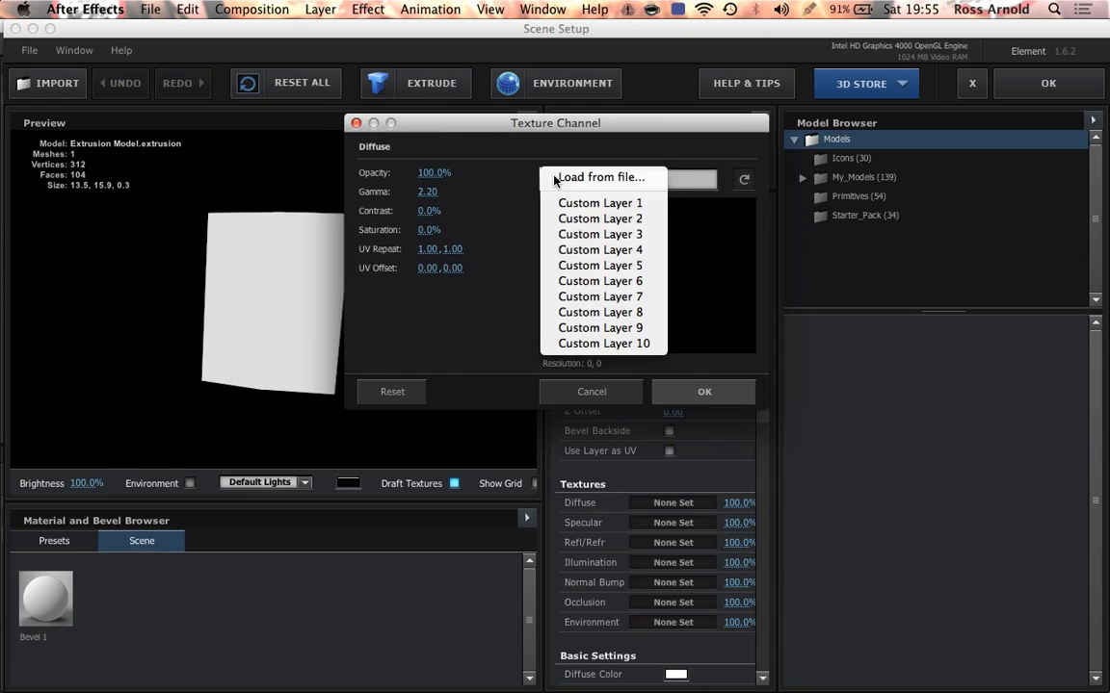
click(578, 203)
click(706, 392)
drag(240, 290, 308, 255)
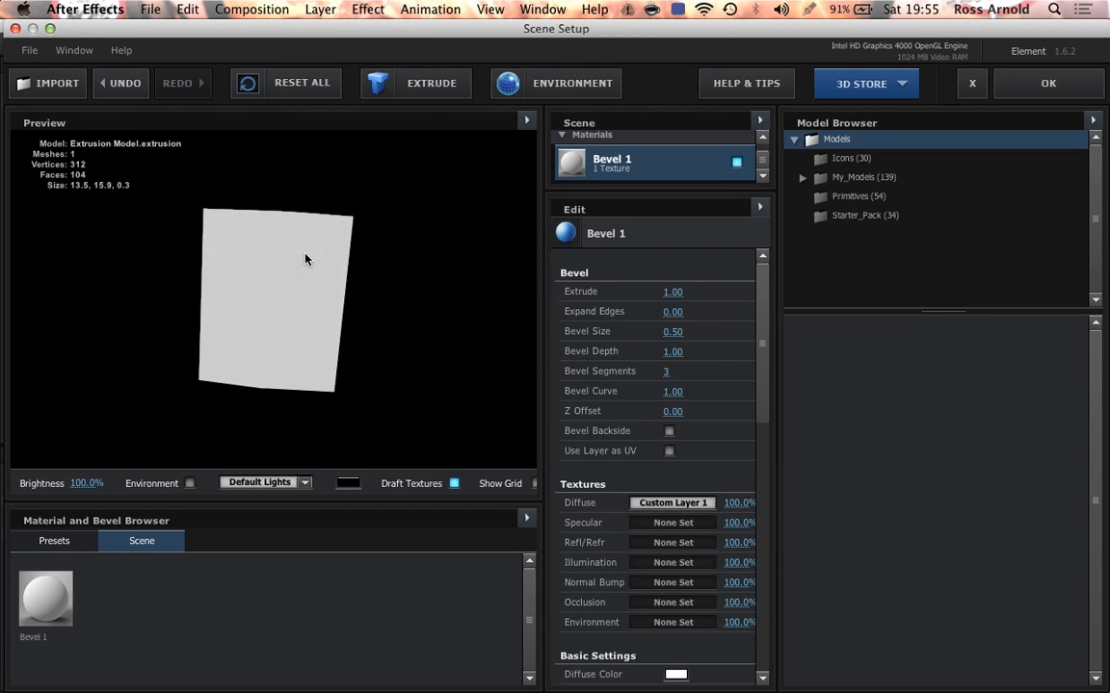
Step: Apply the Element scene, move to 0:00:03:08 in EffectComp, and reopen Scene Setup to inspect the textured door from several angles
click(1044, 88)
drag(725, 486, 752, 491)
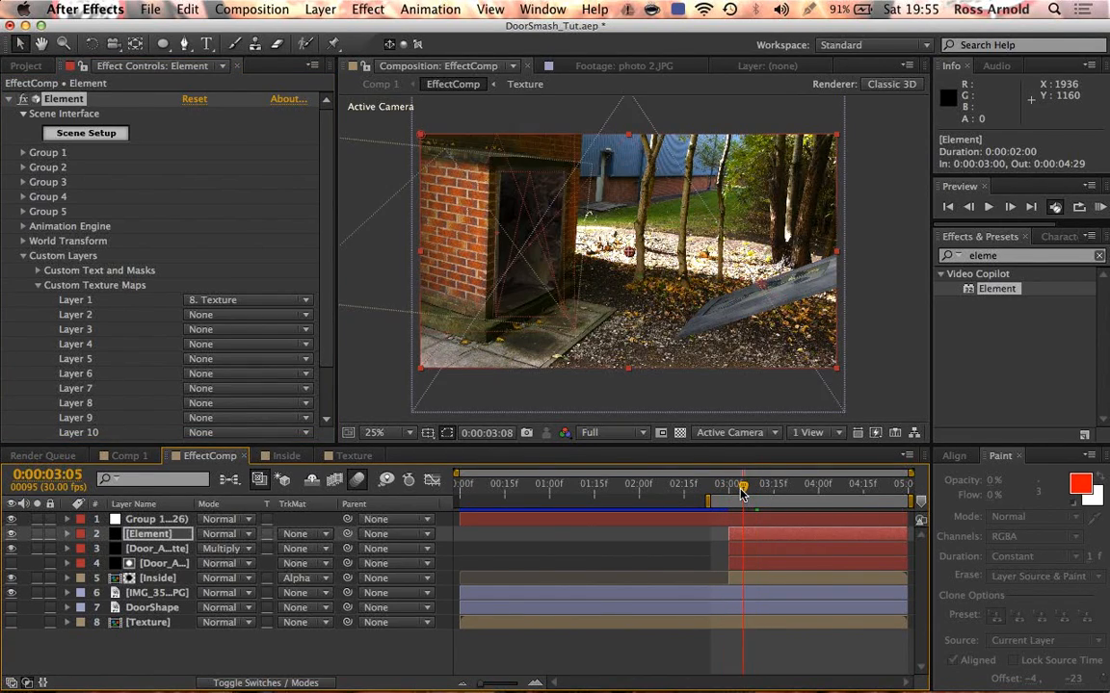
click(60, 134)
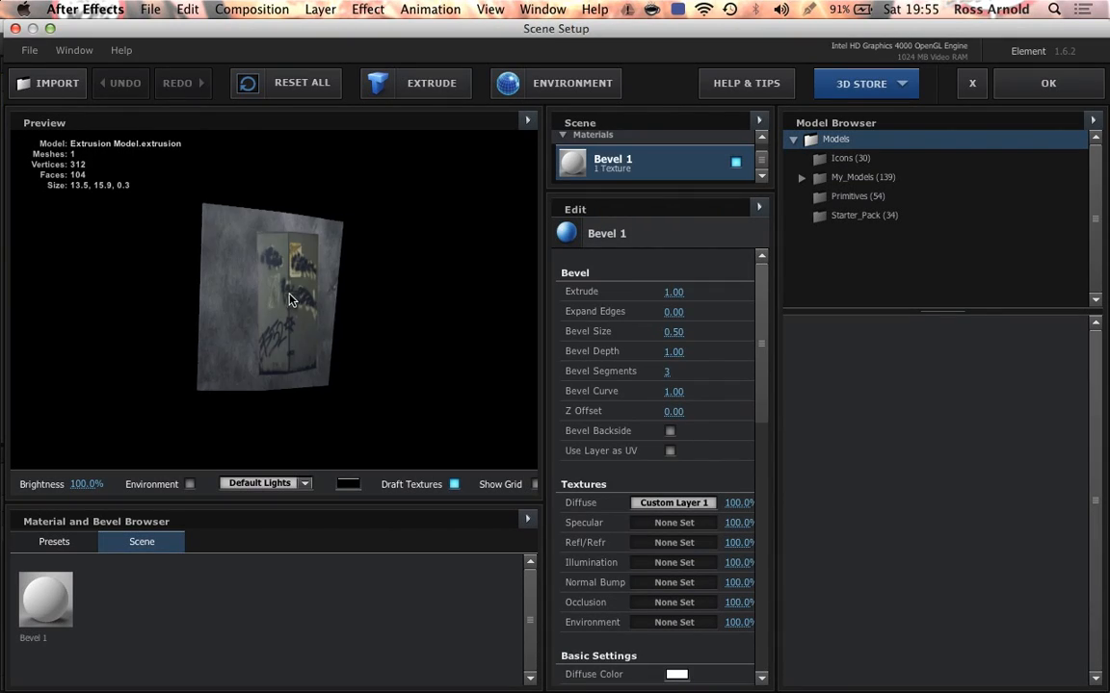
mouse_move(331, 269)
mouse_down()
mouse_move(317, 248)
mouse_move(204, 245)
mouse_move(320, 230)
mouse_move(349, 257)
mouse_up()
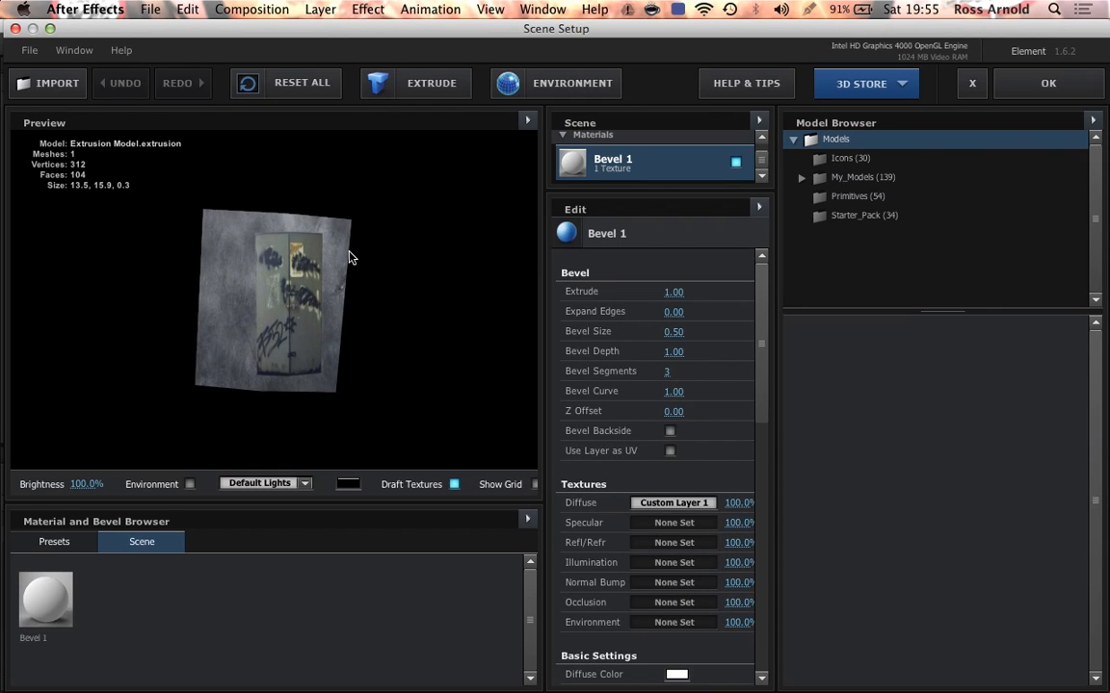
drag(186, 336, 188, 343)
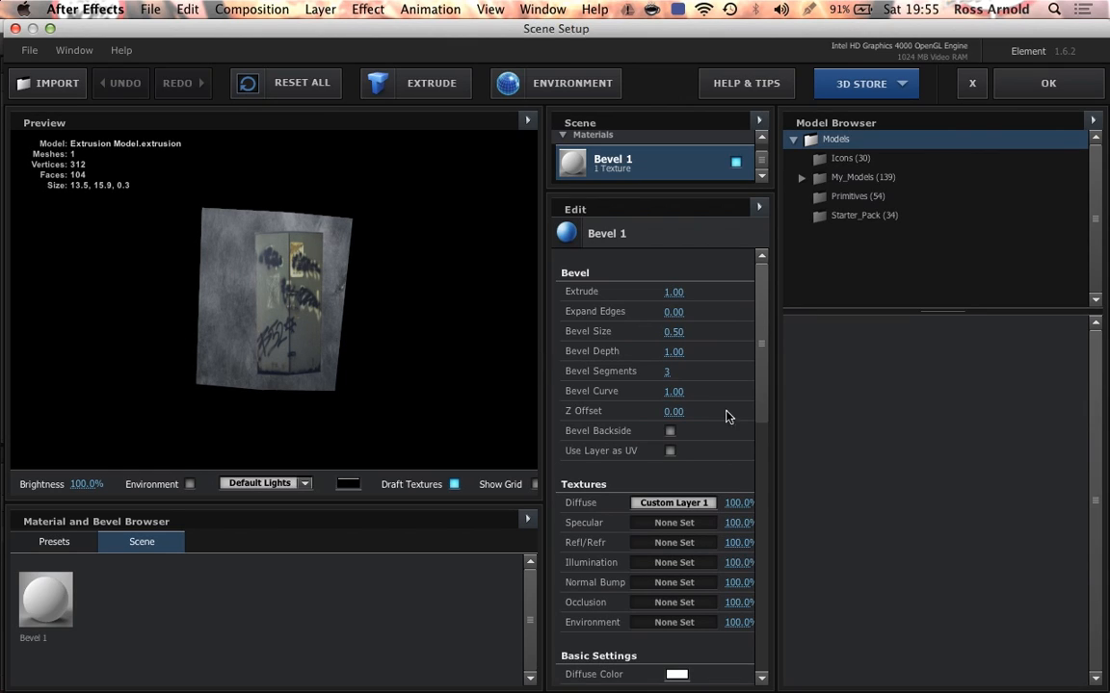
mouse_move(762, 336)
mouse_down()
mouse_move(763, 362)
mouse_move(762, 320)
mouse_up()
mouse_move(393, 228)
mouse_down()
mouse_move(376, 223)
mouse_move(390, 218)
mouse_up()
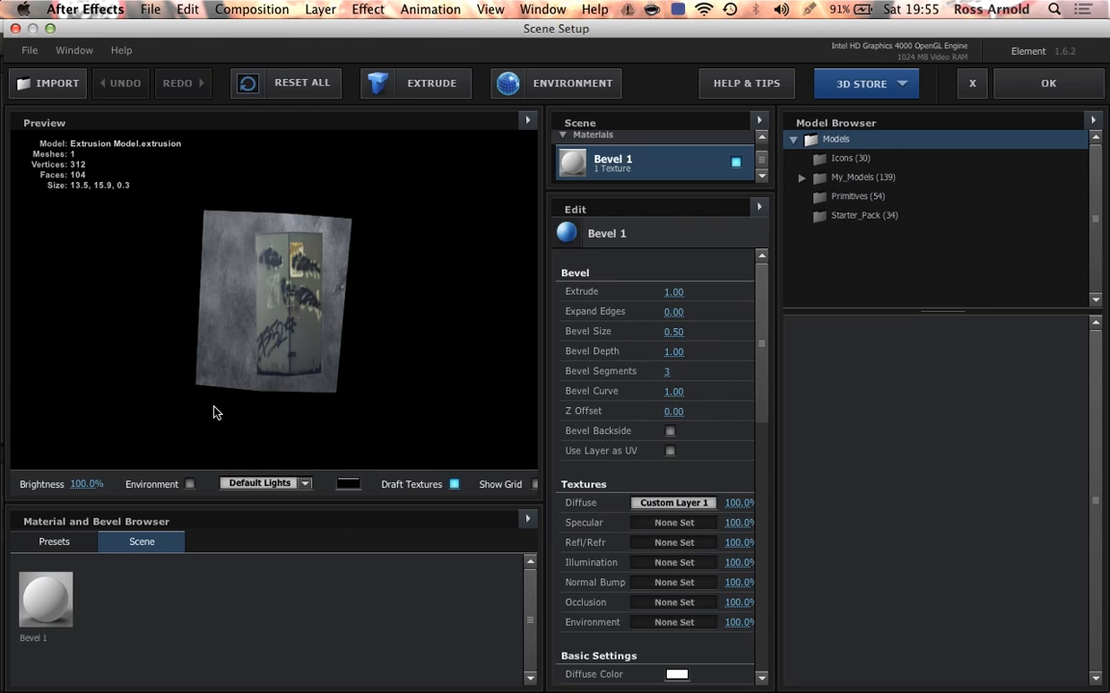
mouse_move(220, 415)
mouse_down()
mouse_move(238, 414)
mouse_move(191, 404)
mouse_move(205, 413)
mouse_up()
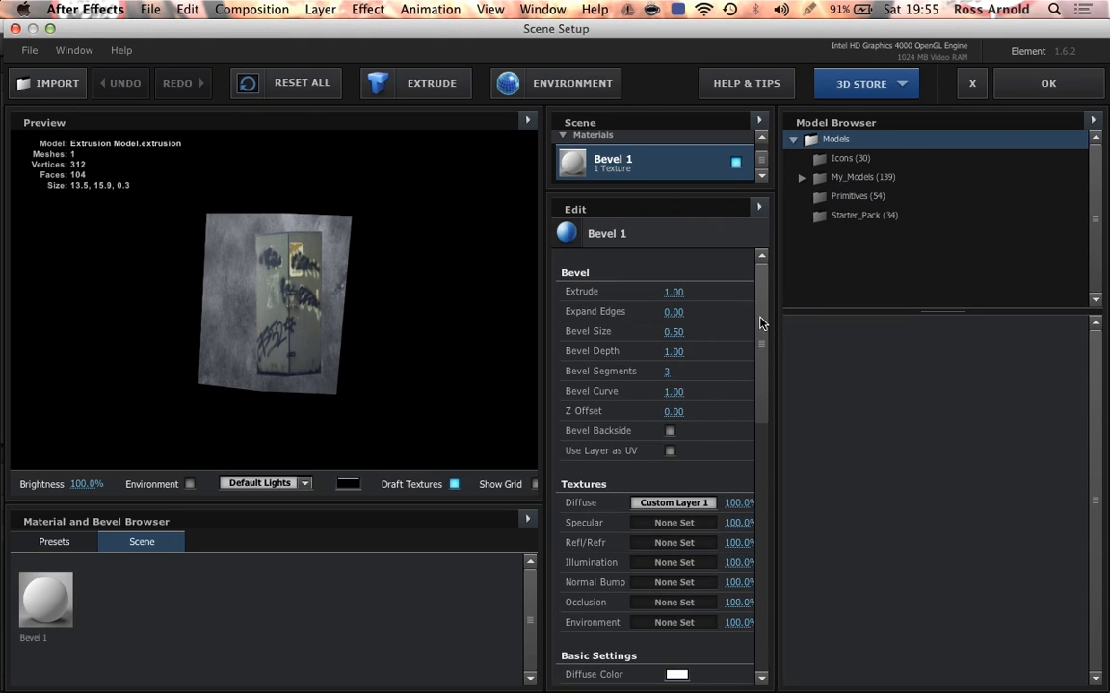
Step: Set the Extrusion Model's UV Repeat to 0.46, 0.83 and its UV Offset to 0.31, 0.10 so the door image fills the model
drag(758, 332, 792, 270)
scroll(625, 164, up, 5)
click(622, 151)
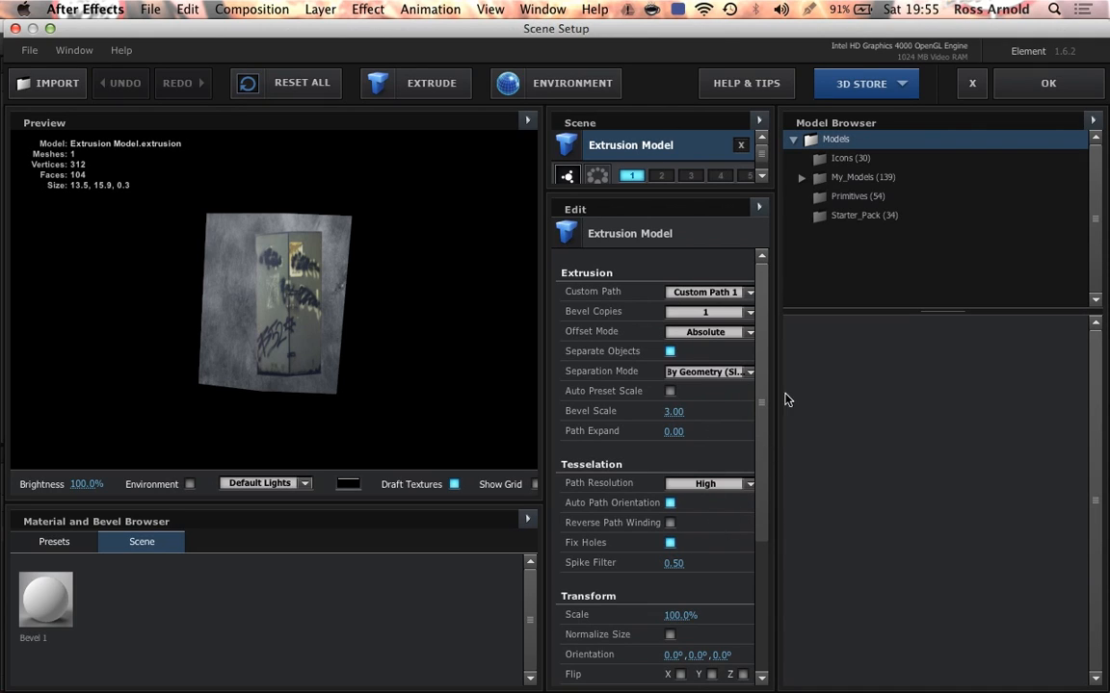
drag(768, 398, 753, 530)
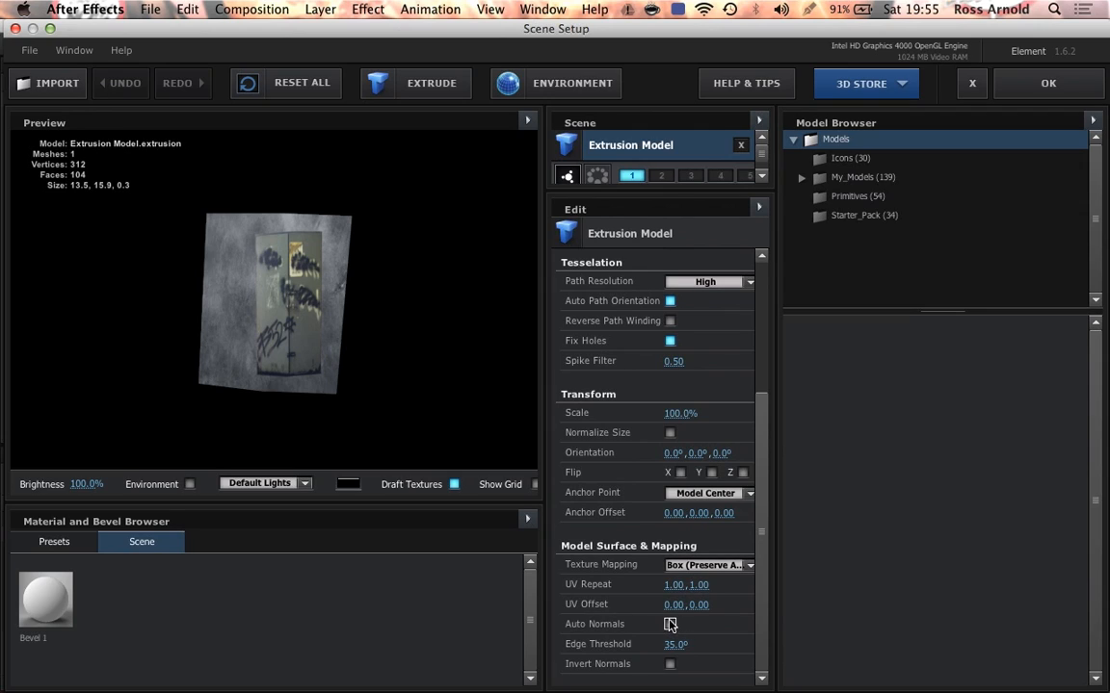
drag(675, 584, 662, 585)
drag(659, 585, 669, 604)
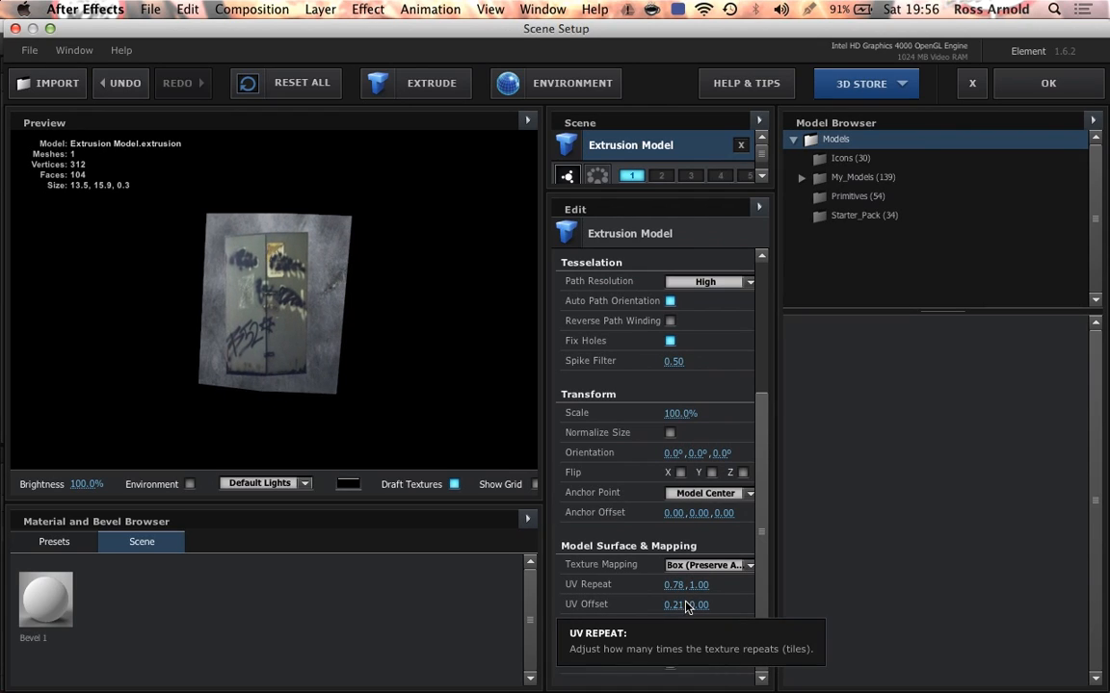
drag(665, 588, 680, 611)
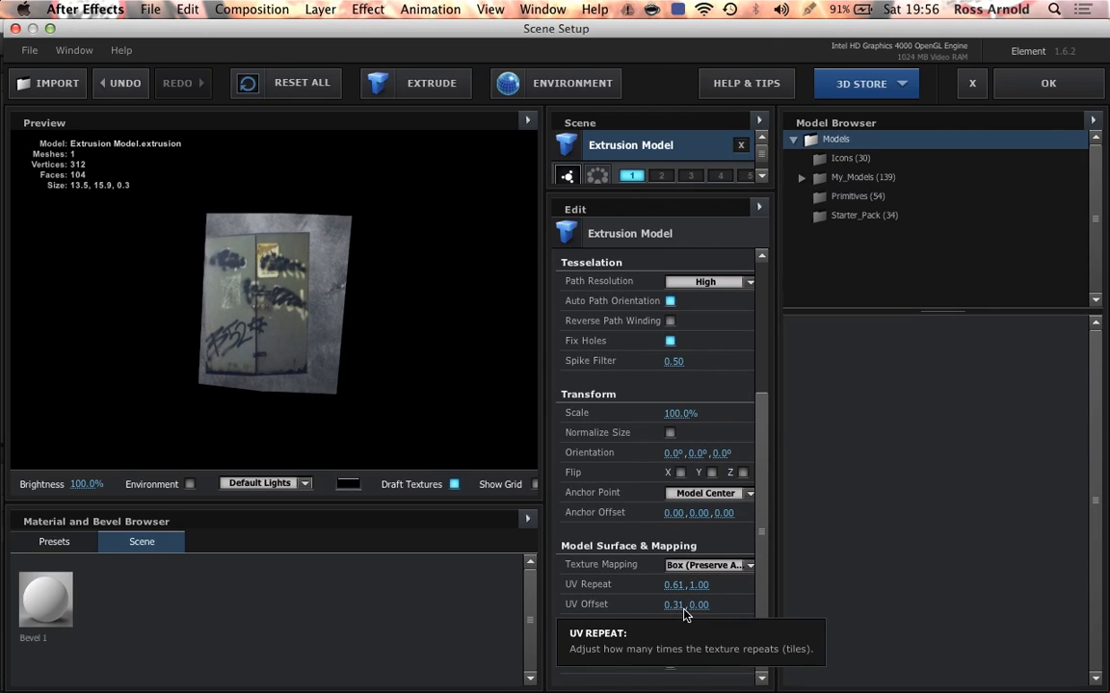
drag(672, 585, 706, 605)
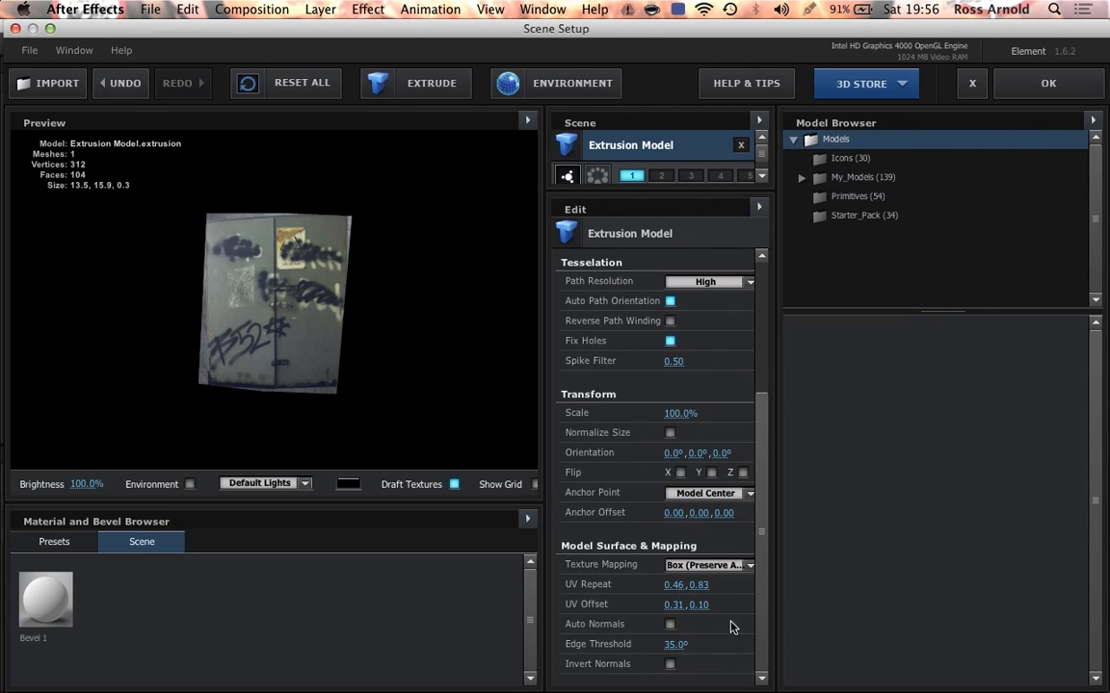
Step: Refine the Extrusion Model's UV Repeat to 0.45, 0.79 with a horizontal UV Offset of 0.31, and accept the scene
drag(675, 607, 676, 610)
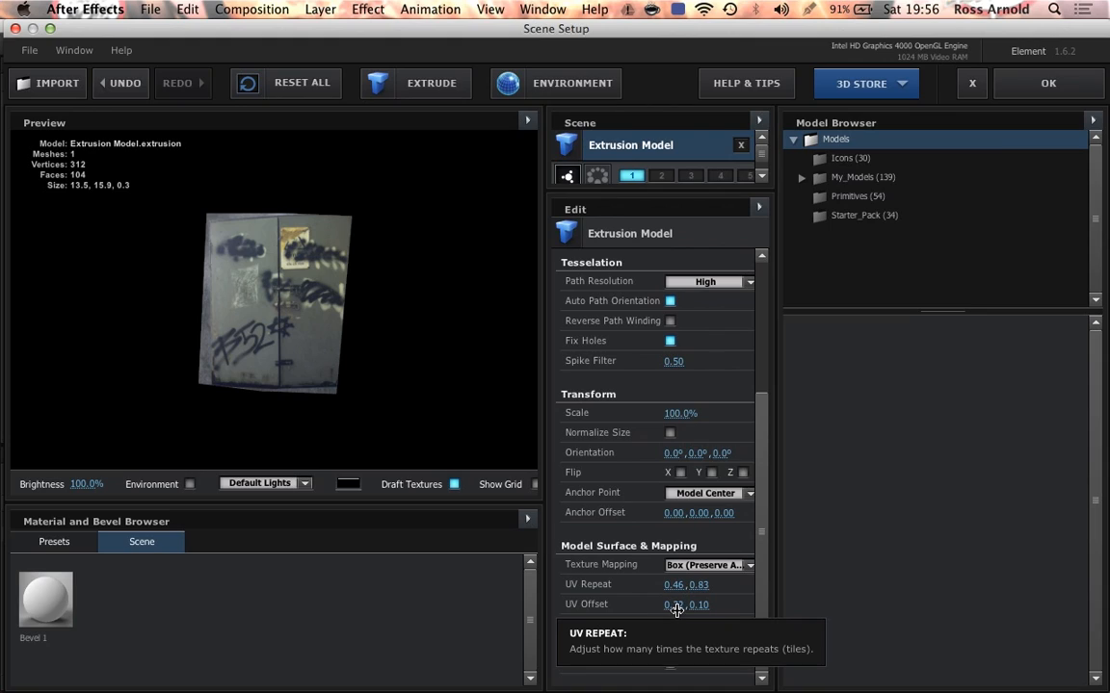
click(676, 607)
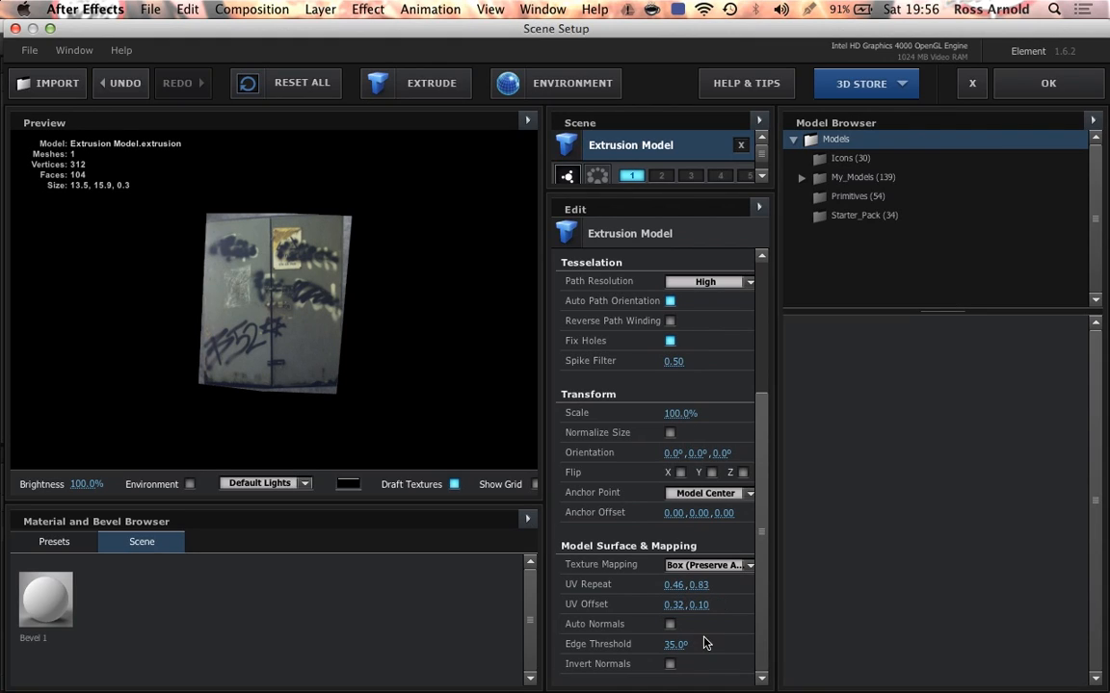
drag(676, 607, 704, 603)
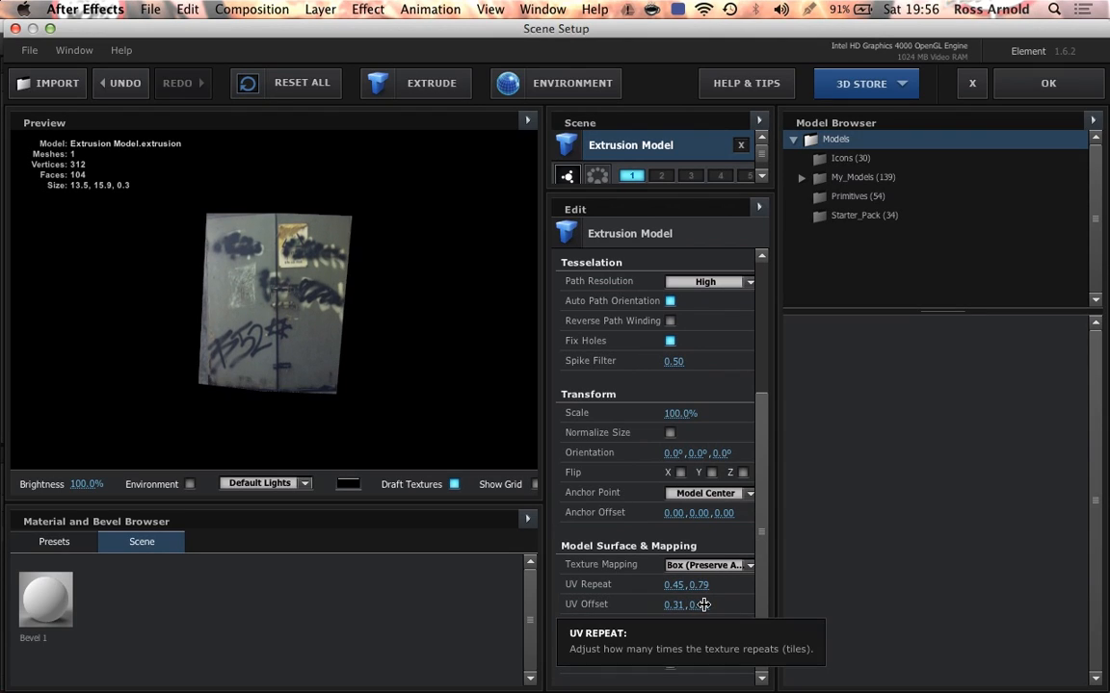
click(1047, 82)
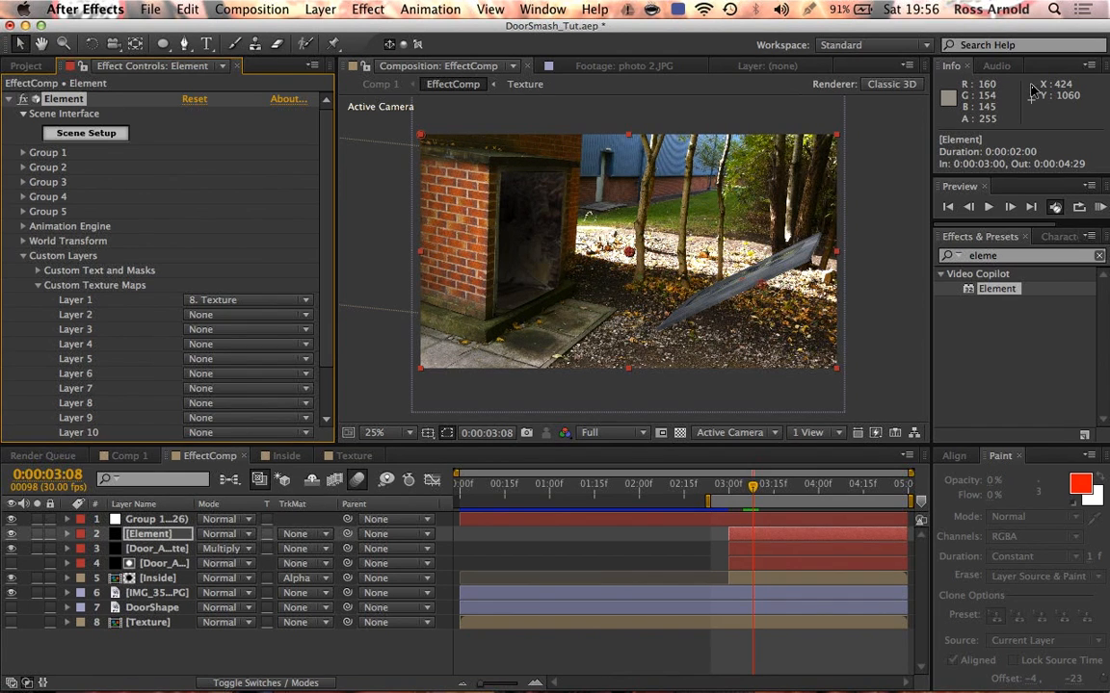
Step: Rotate the IMG_3527.jpg layer in the Texture composition to about -6.3° and check the door in EffectComp
click(352, 455)
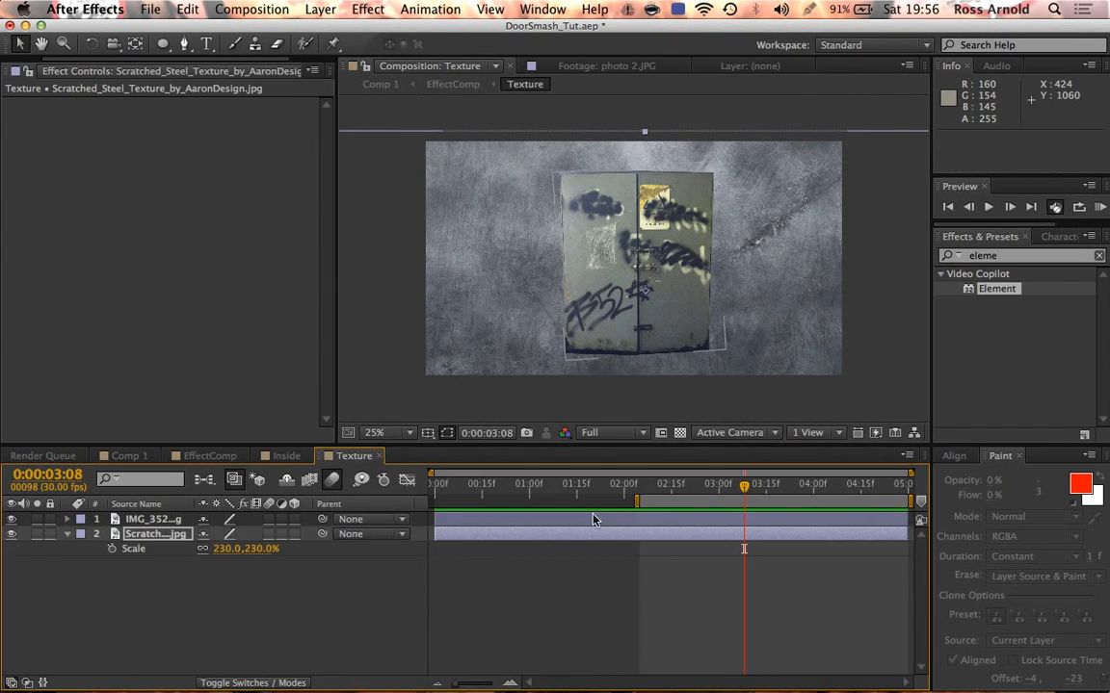
click(621, 521)
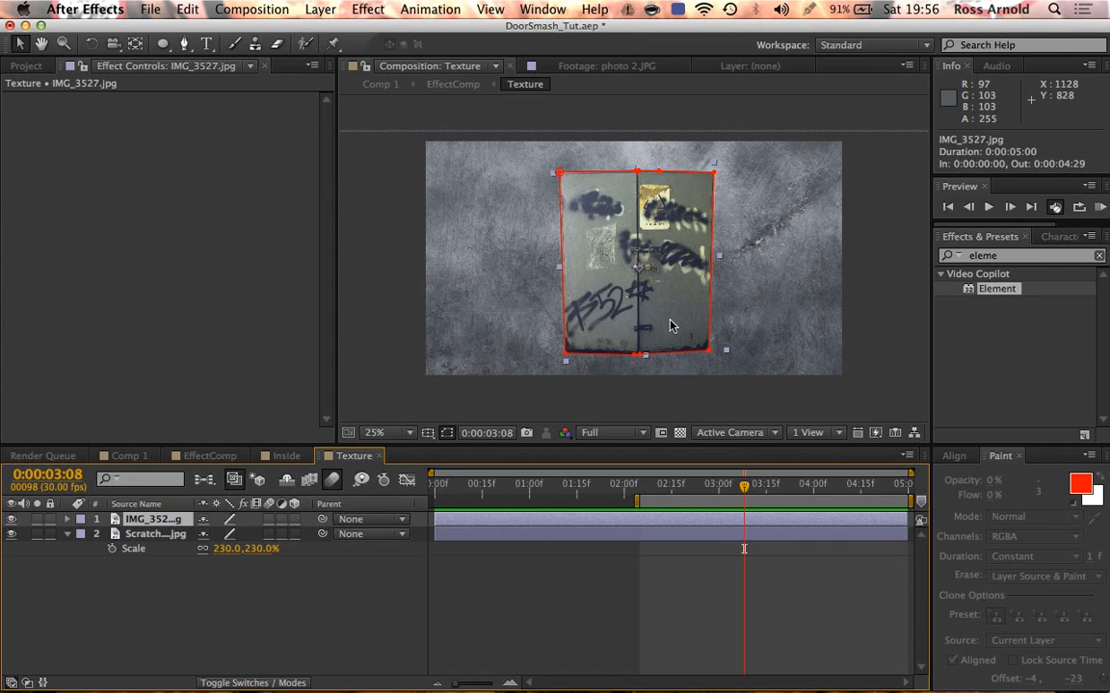
key(w)
drag(681, 330, 678, 334)
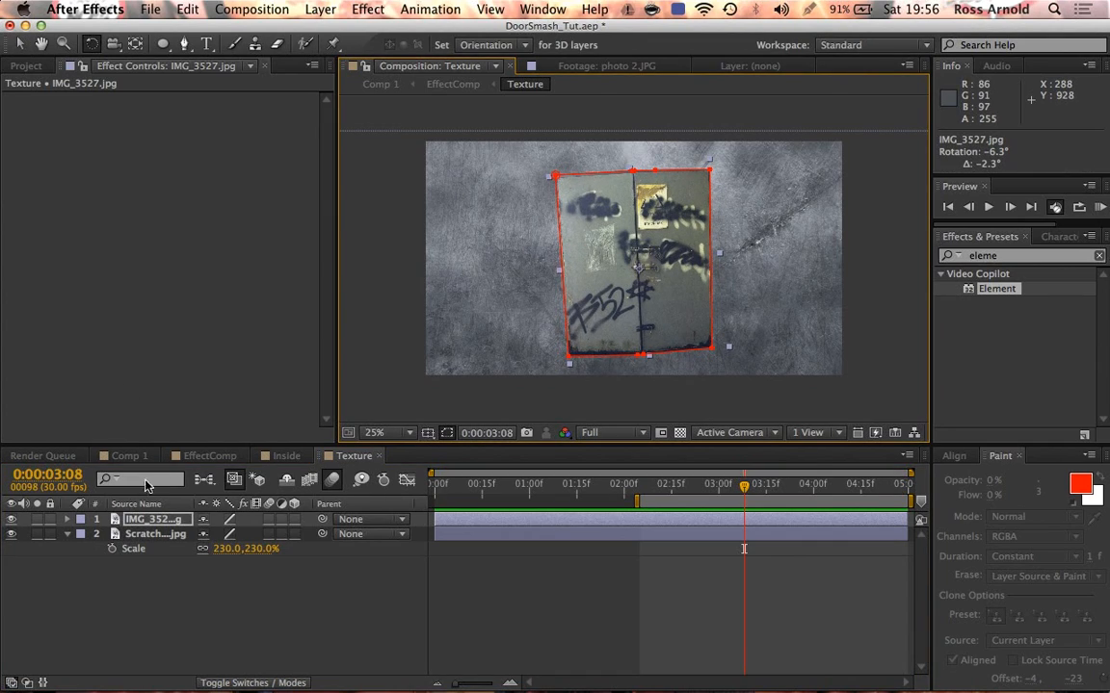
click(207, 455)
click(75, 134)
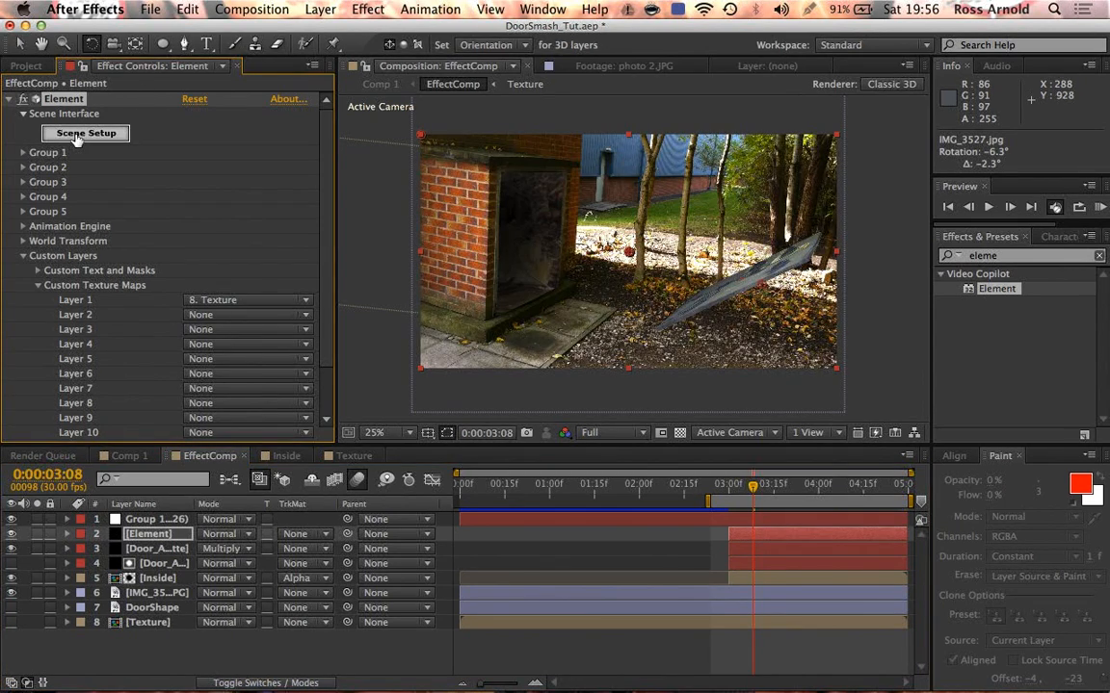
click(966, 83)
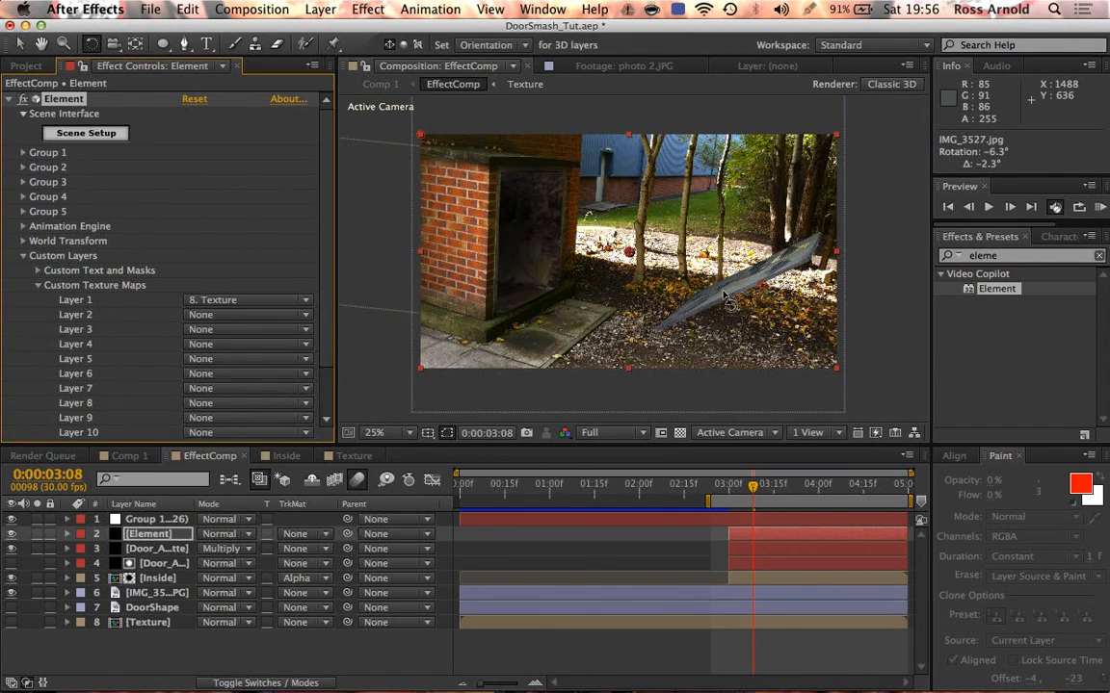
Step: Set the Rotation of the IMG_3527.jpg layer in the Texture composition to 0°
click(354, 456)
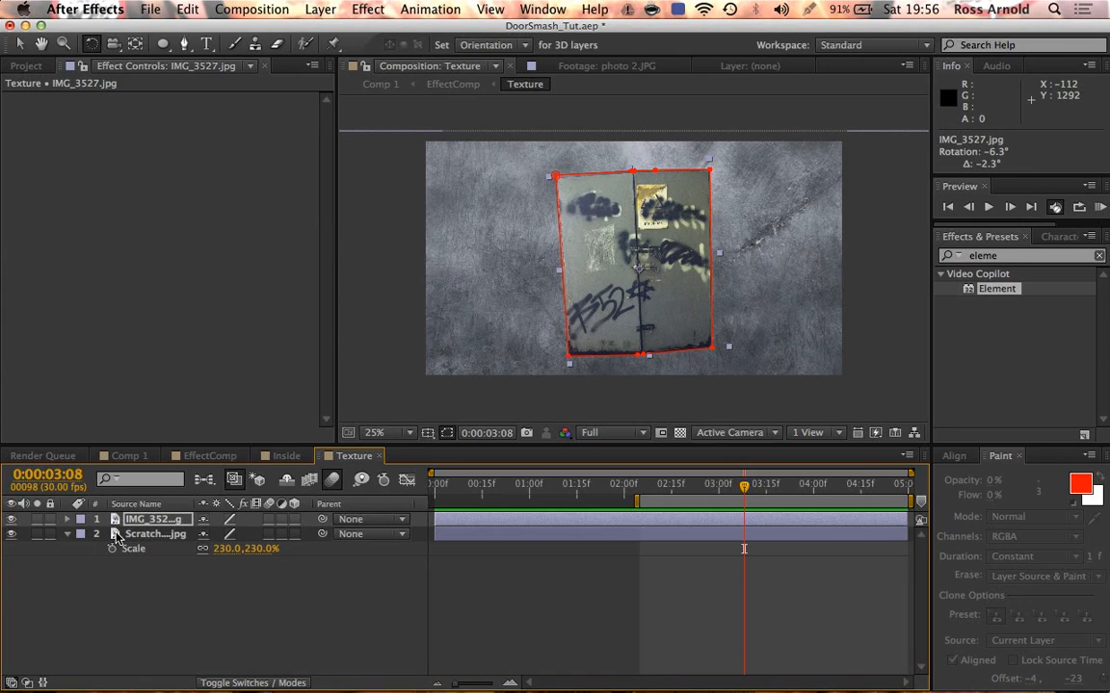
key(r)
click(236, 535)
click(247, 533)
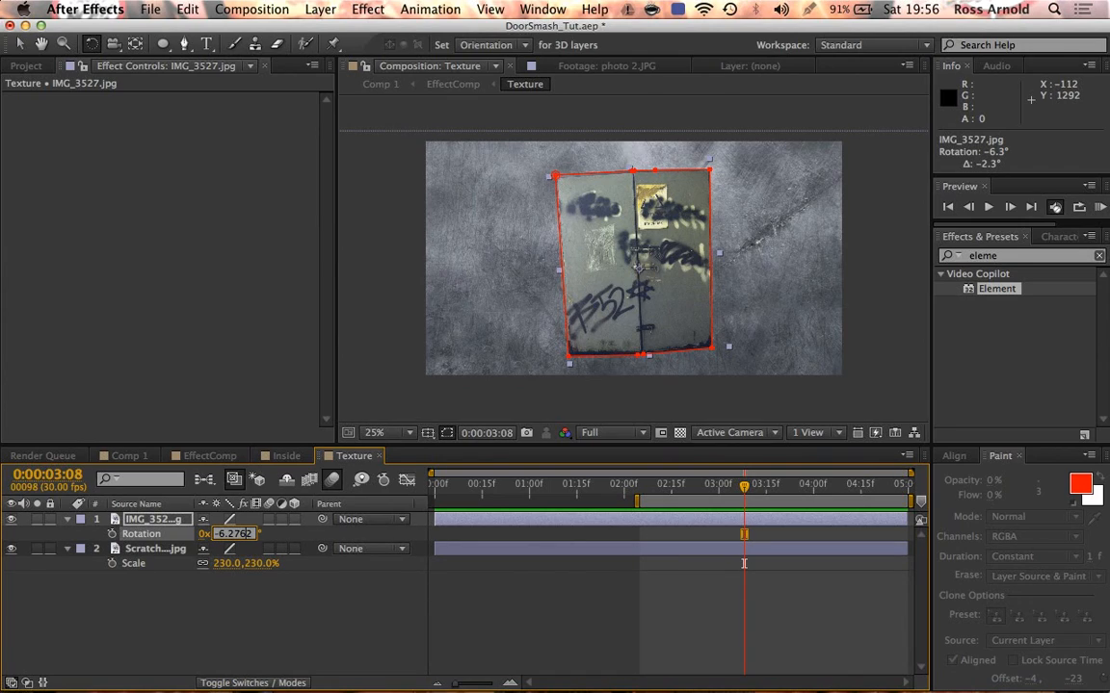
text(0)
key(Return)
Step: Return to Element's Scene Setup in EffectComp and set the Extrusion Model's UV Offset to 0.32, 0.12, checking the door's alignment
click(120, 457)
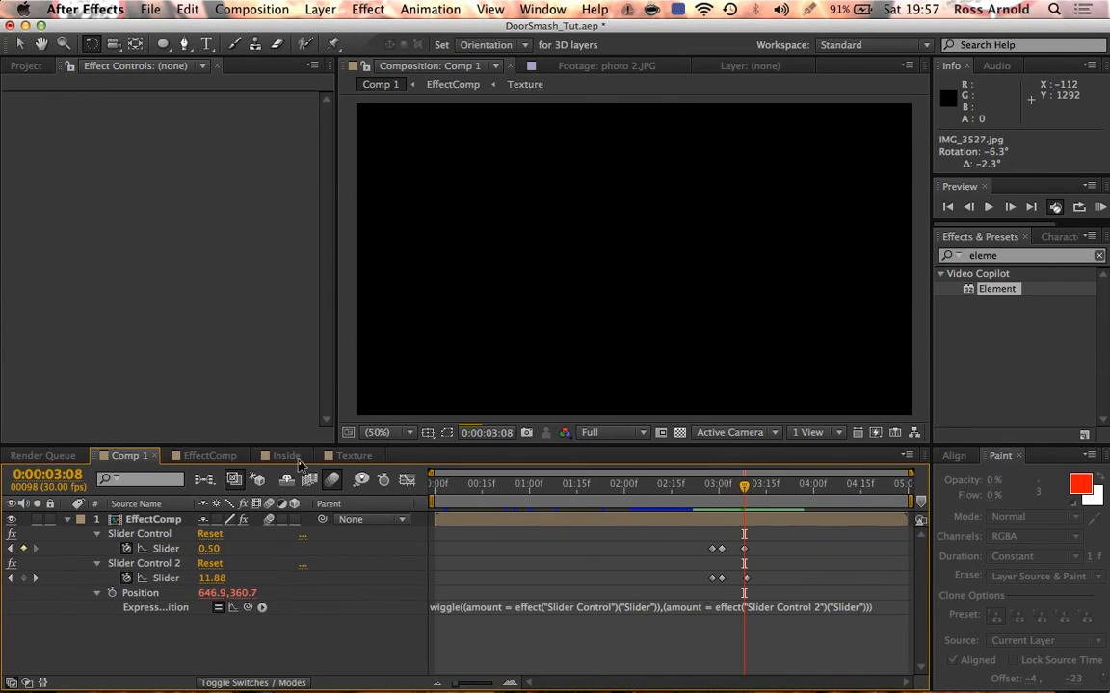
click(187, 458)
click(109, 137)
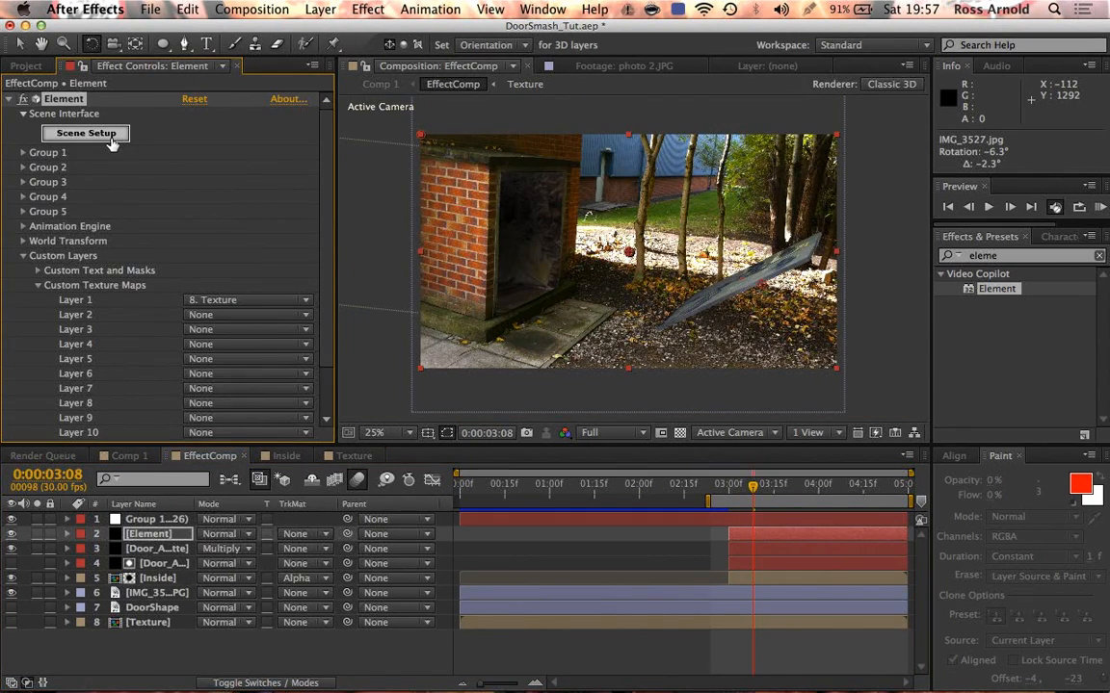
drag(332, 301, 362, 310)
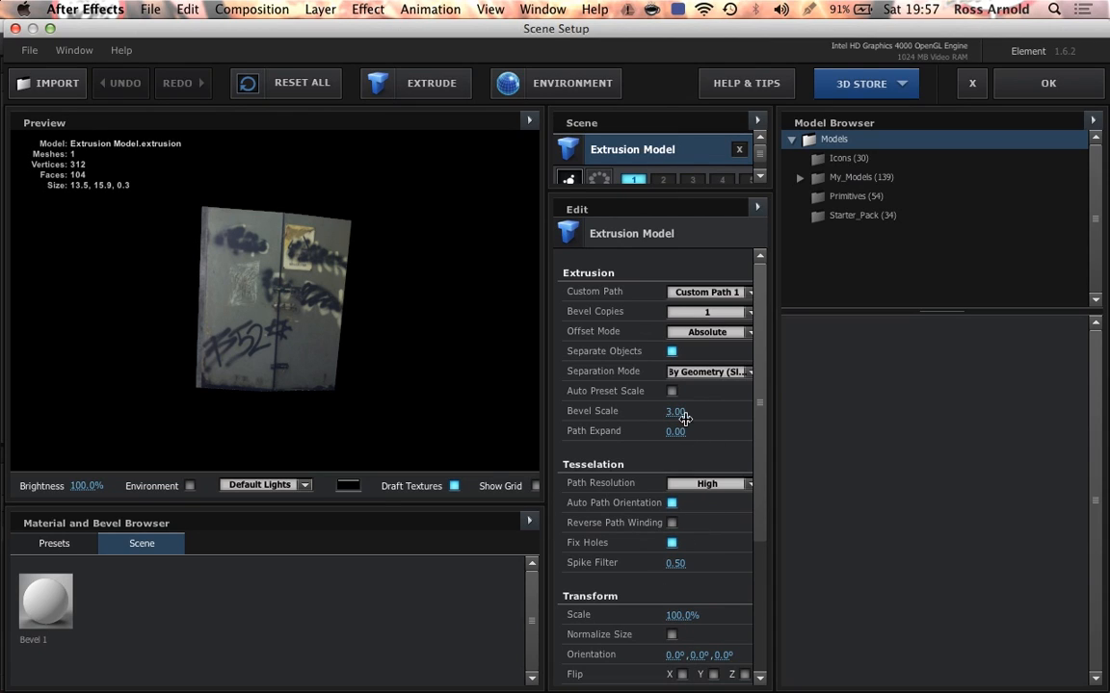
scroll(761, 420, down, 5)
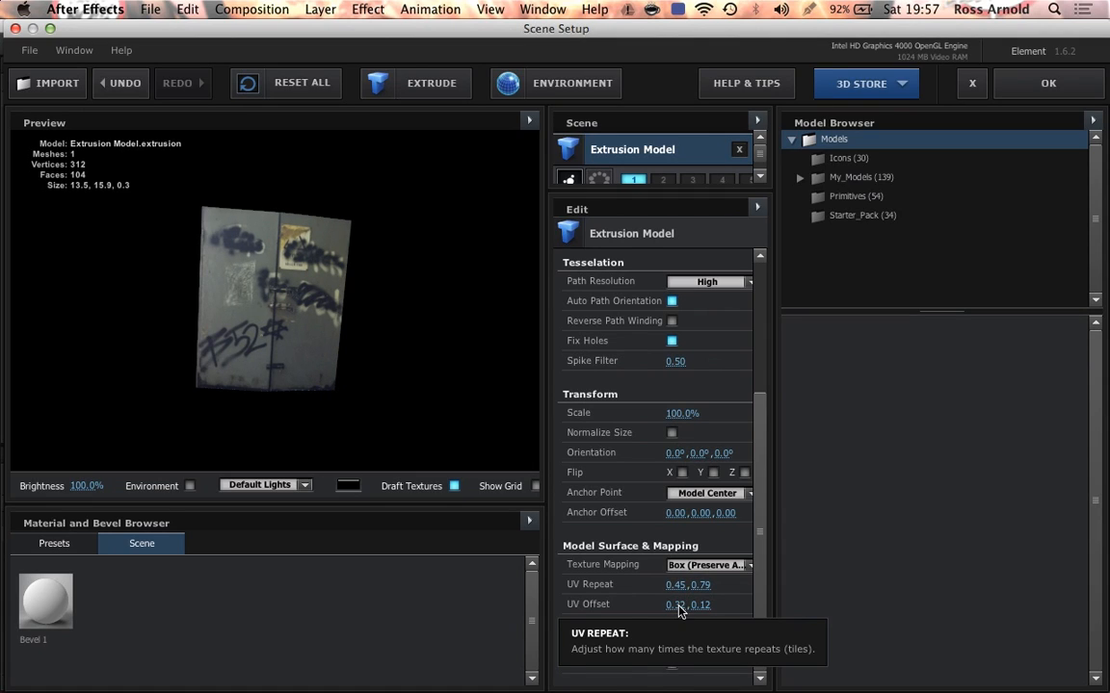
mouse_move(338, 355)
mouse_down()
mouse_move(38, 359)
mouse_move(250, 290)
mouse_move(356, 374)
mouse_move(366, 420)
mouse_move(510, 373)
mouse_move(515, 355)
mouse_move(280, 369)
mouse_move(322, 355)
mouse_up()
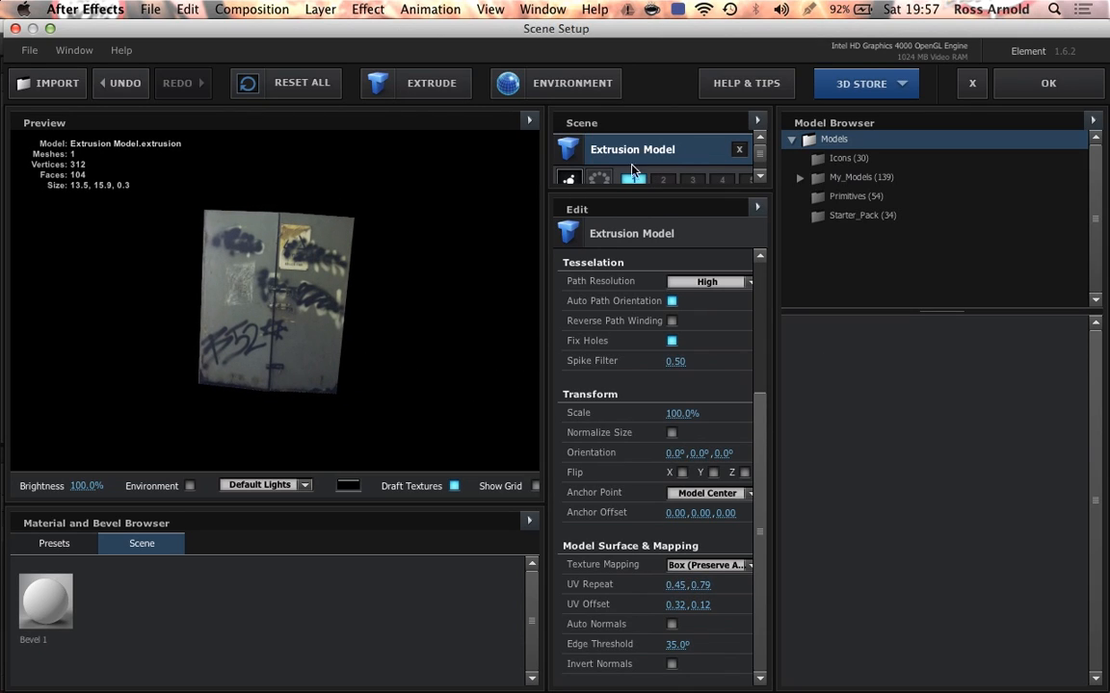
drag(451, 211, 433, 211)
Step: Set the Extrusion Model's Bevel Copies to 2
click(617, 157)
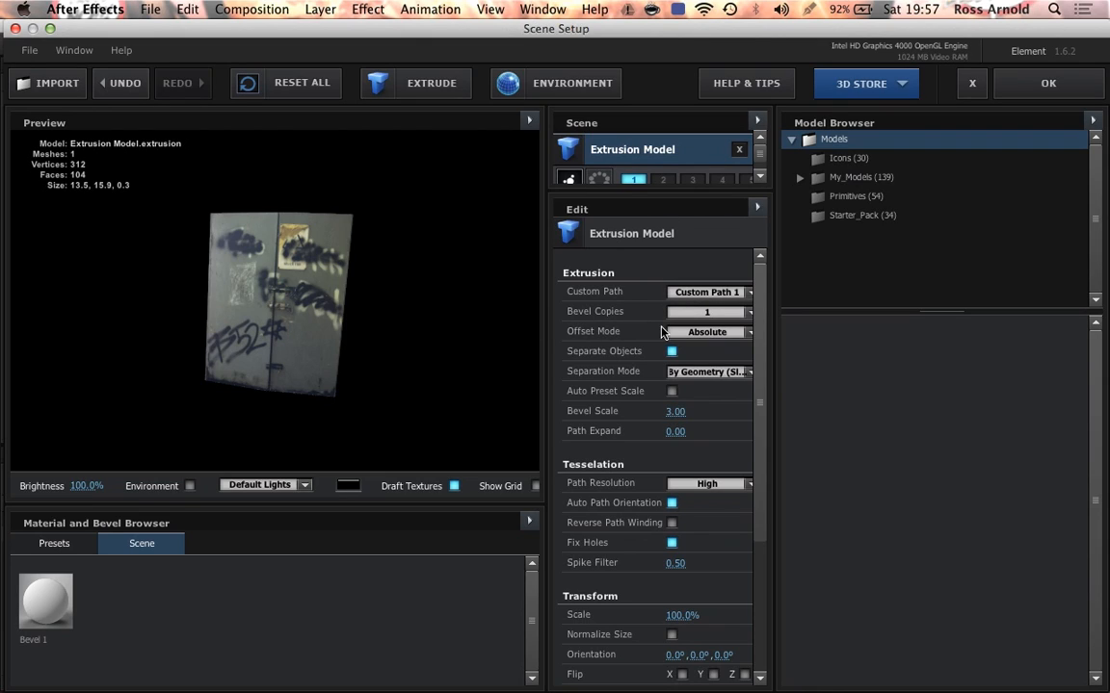
click(698, 312)
click(698, 329)
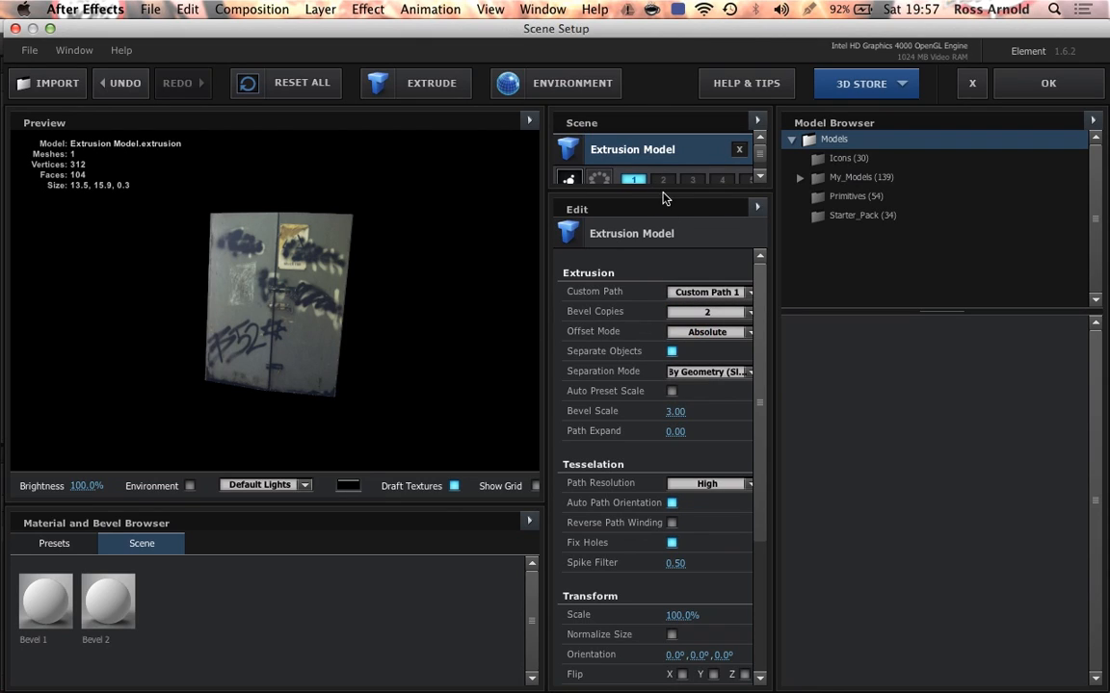
Step: Apply the metal_grunge_painted_01 preset from the Pro_Shaders Metal materials to the door's Bevel 2
scroll(760, 169, down, 3)
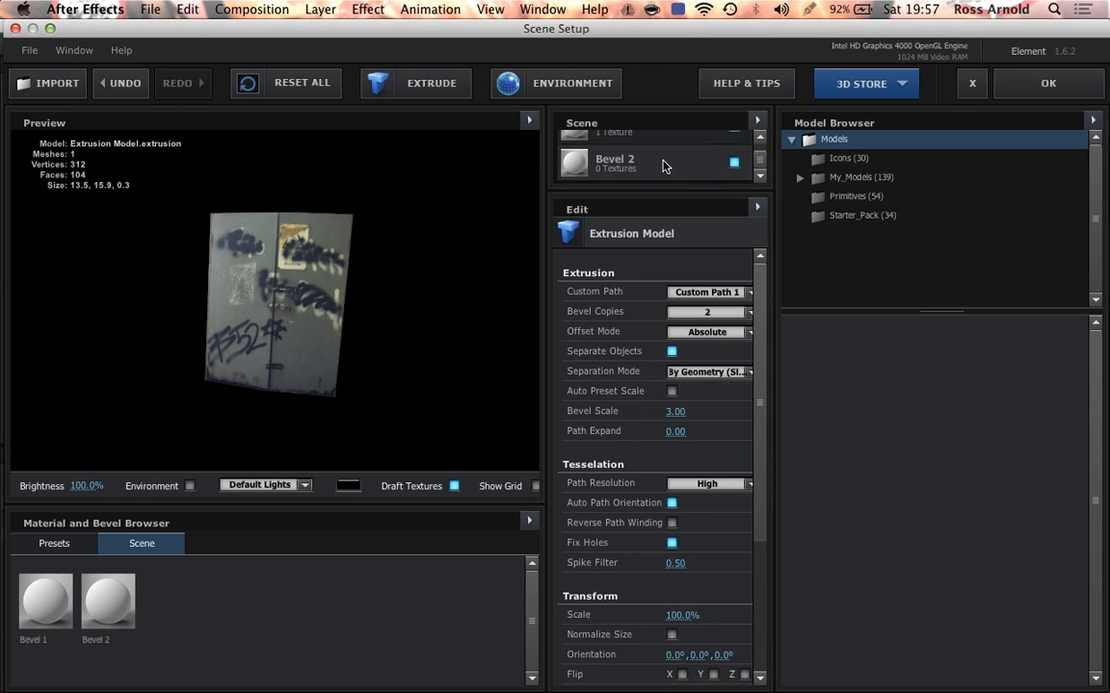
click(655, 169)
drag(183, 389, 298, 421)
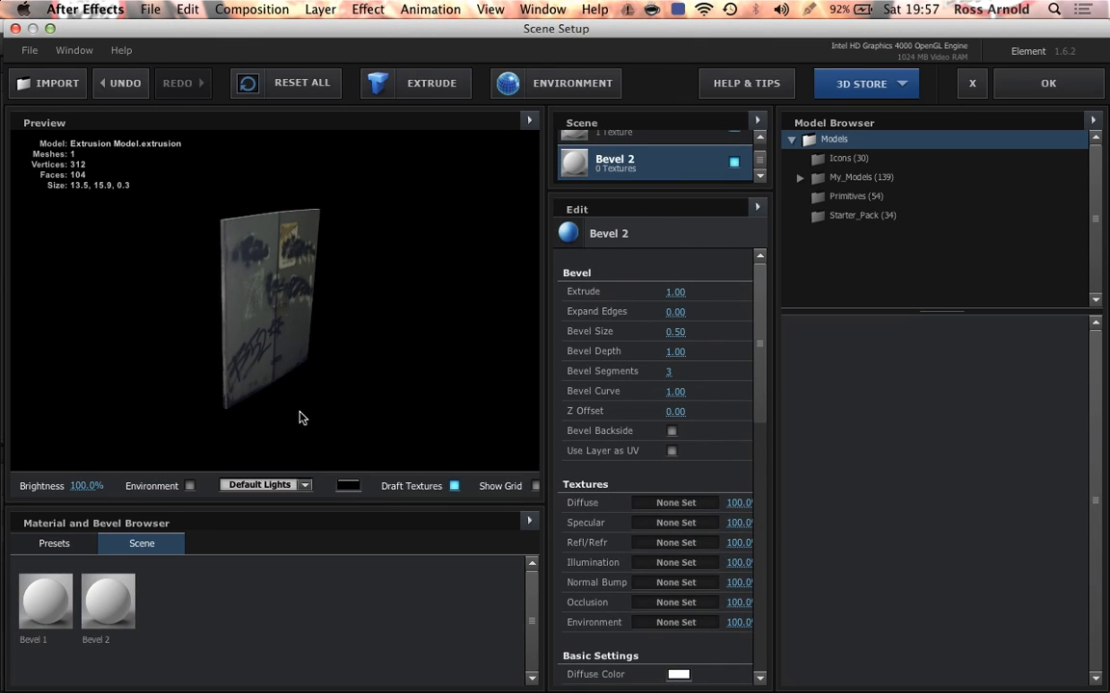
click(51, 544)
double_click(75, 603)
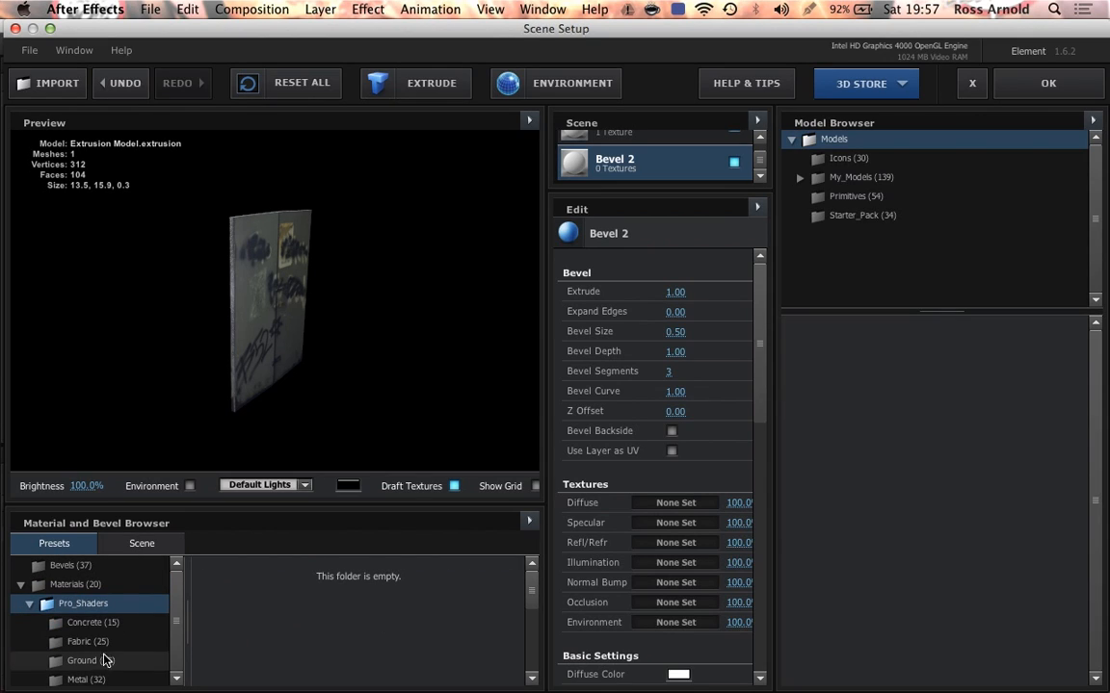
scroll(118, 626, down, 1)
drag(209, 325, 160, 358)
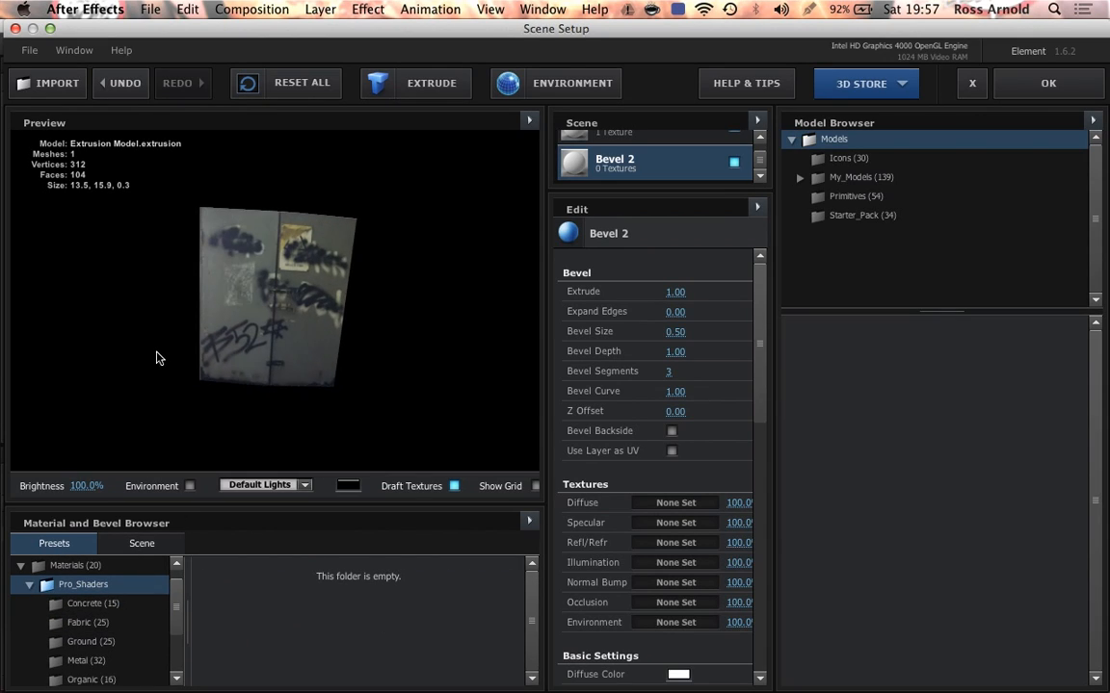
scroll(69, 666, down, 2)
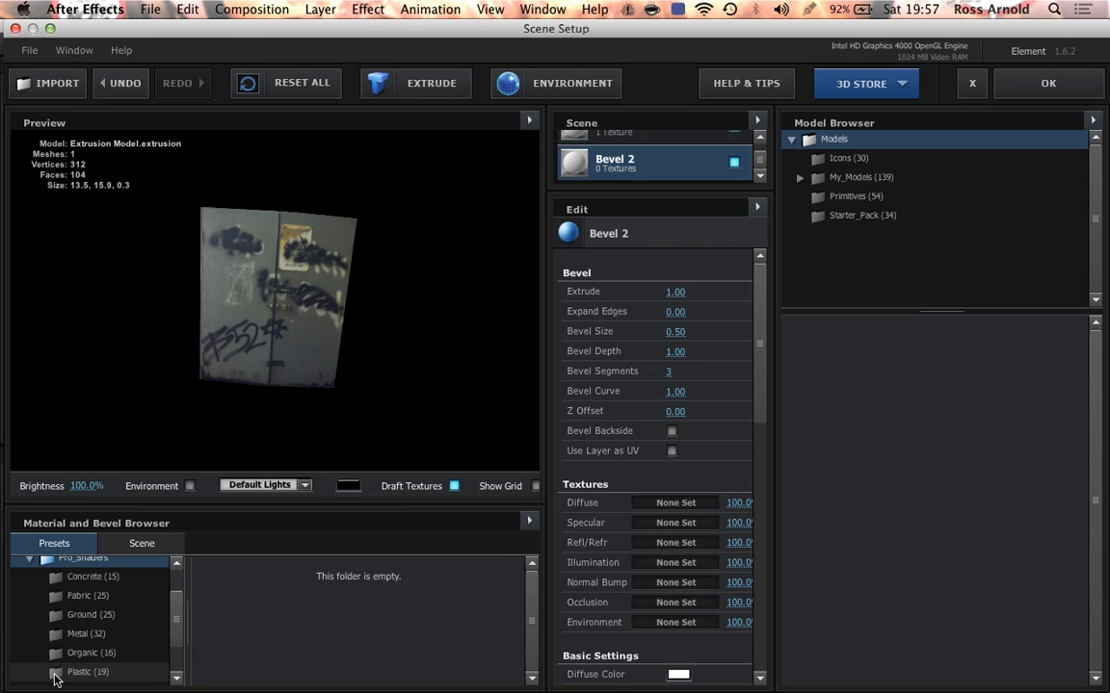
scroll(54, 680, down, 3)
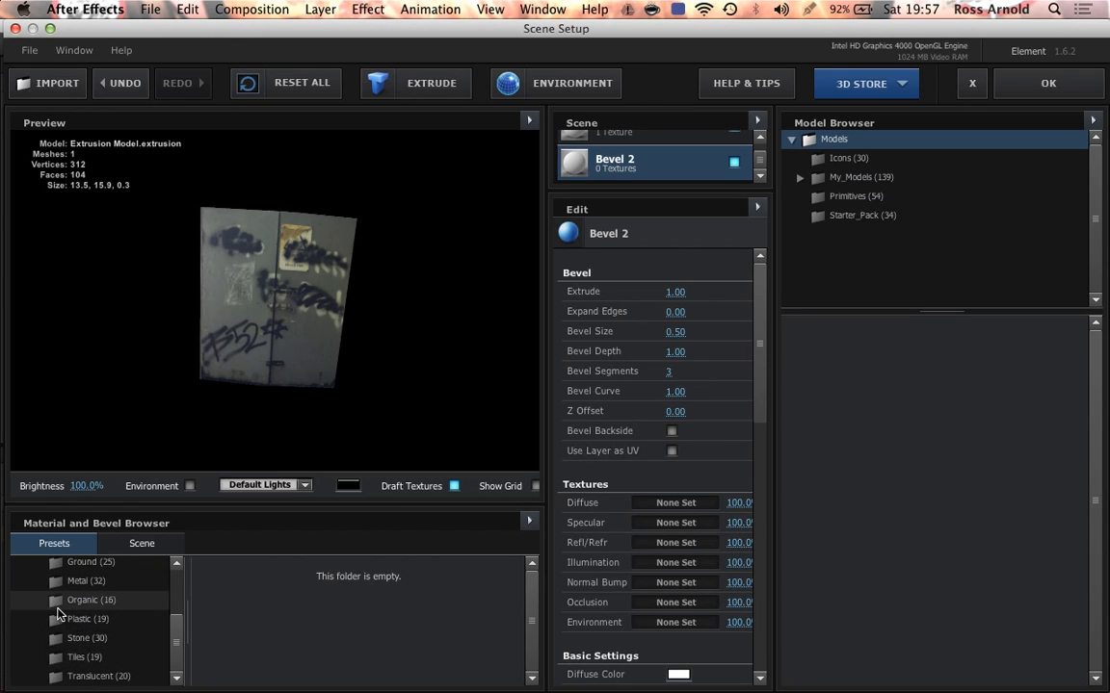
click(60, 581)
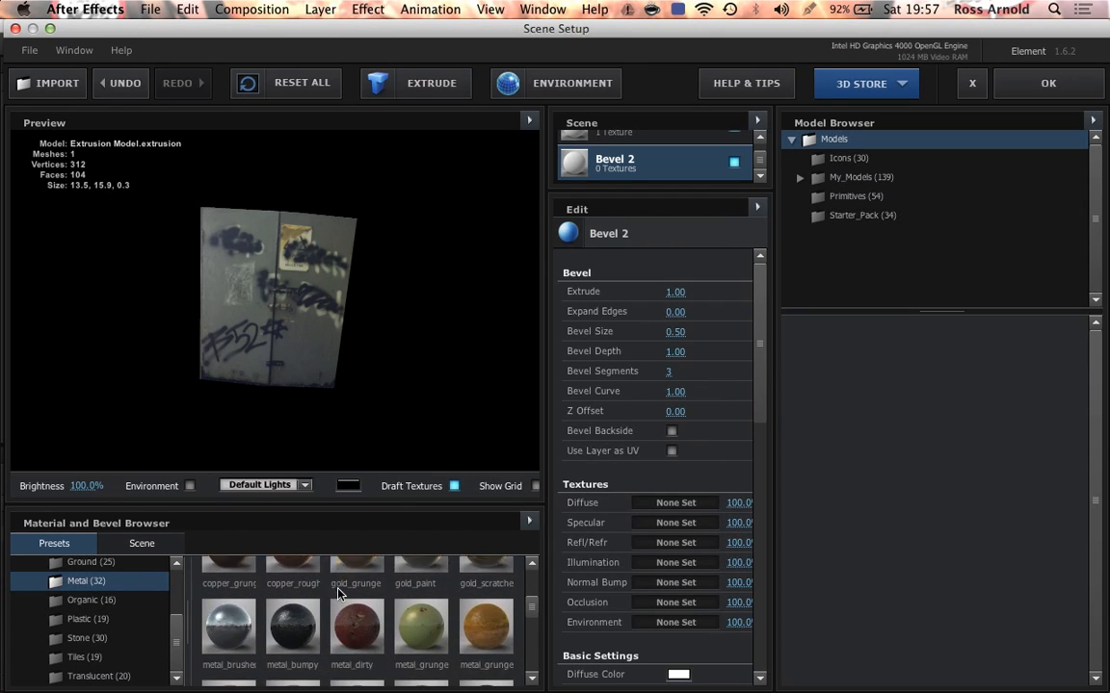
drag(404, 596, 643, 173)
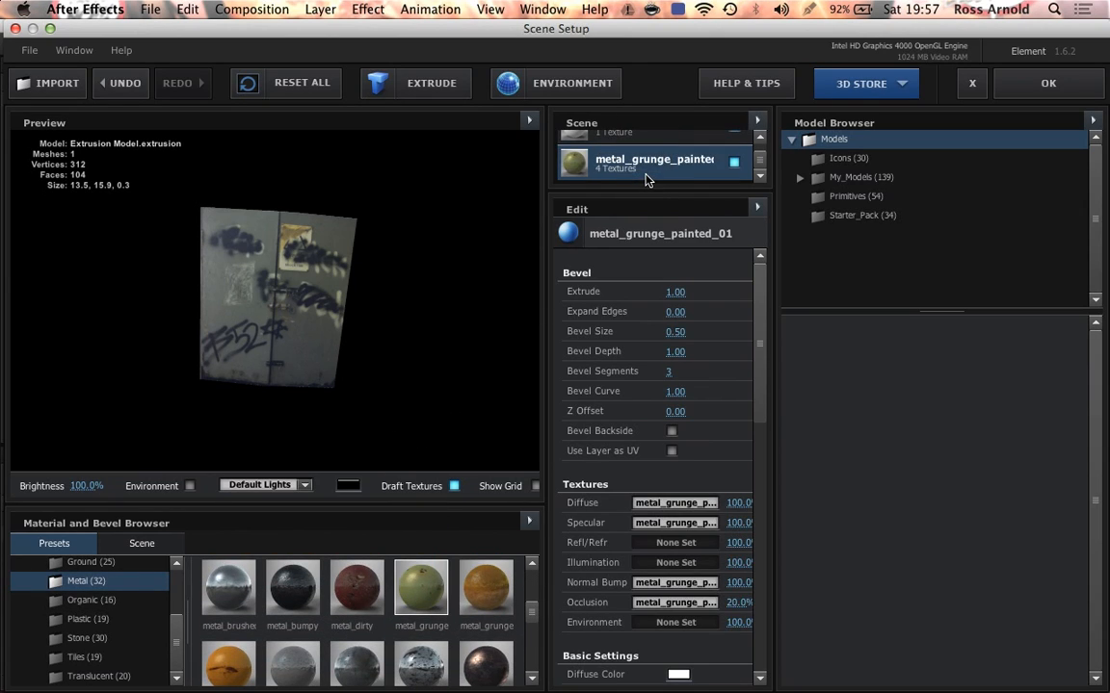
Step: Set the Z Offset of the metal_grunge_painted_01 bevel to -0.02 and check the door's back and edge
drag(119, 270, 347, 331)
drag(672, 412, 670, 412)
mouse_move(358, 271)
mouse_down()
mouse_move(155, 264)
mouse_move(402, 257)
mouse_move(321, 268)
mouse_up()
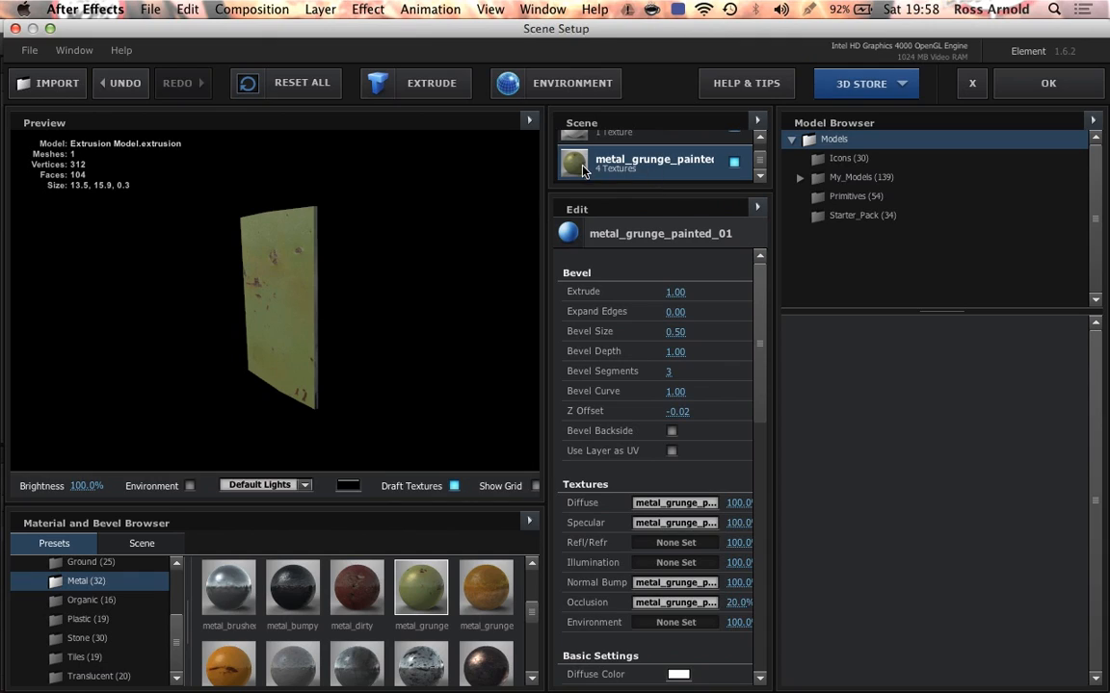
Step: Set the metal_grunge_painted_01 diffuse texture's Gamma to 4.32 and Saturation to -69%, and apply the scene changes
click(675, 503)
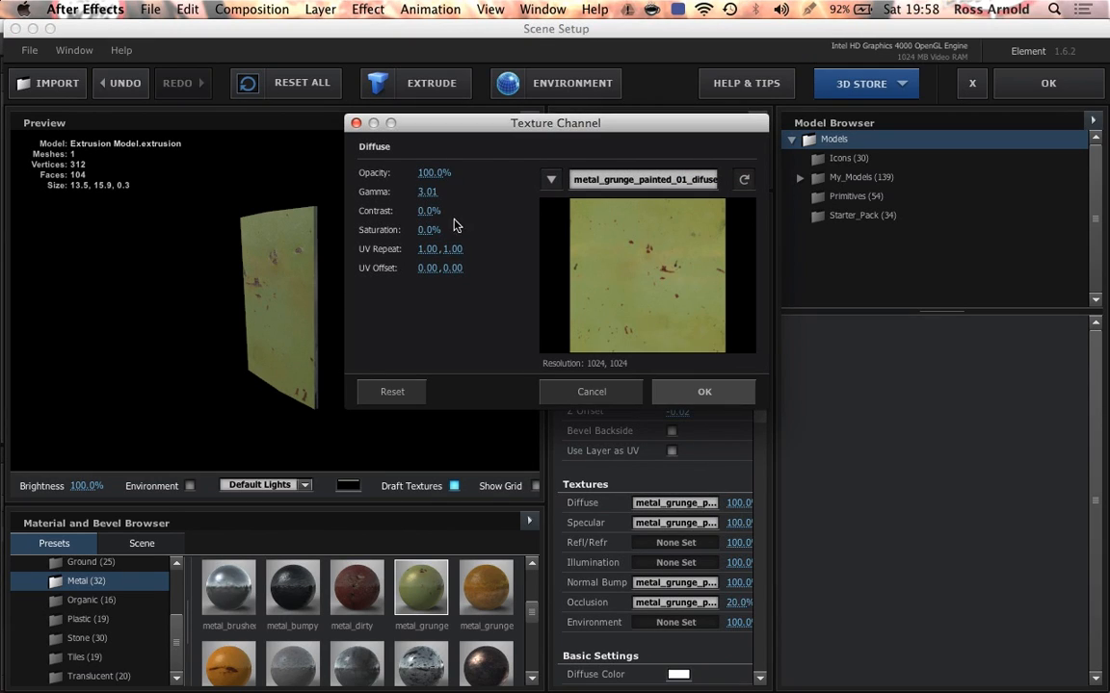
drag(427, 190, 545, 195)
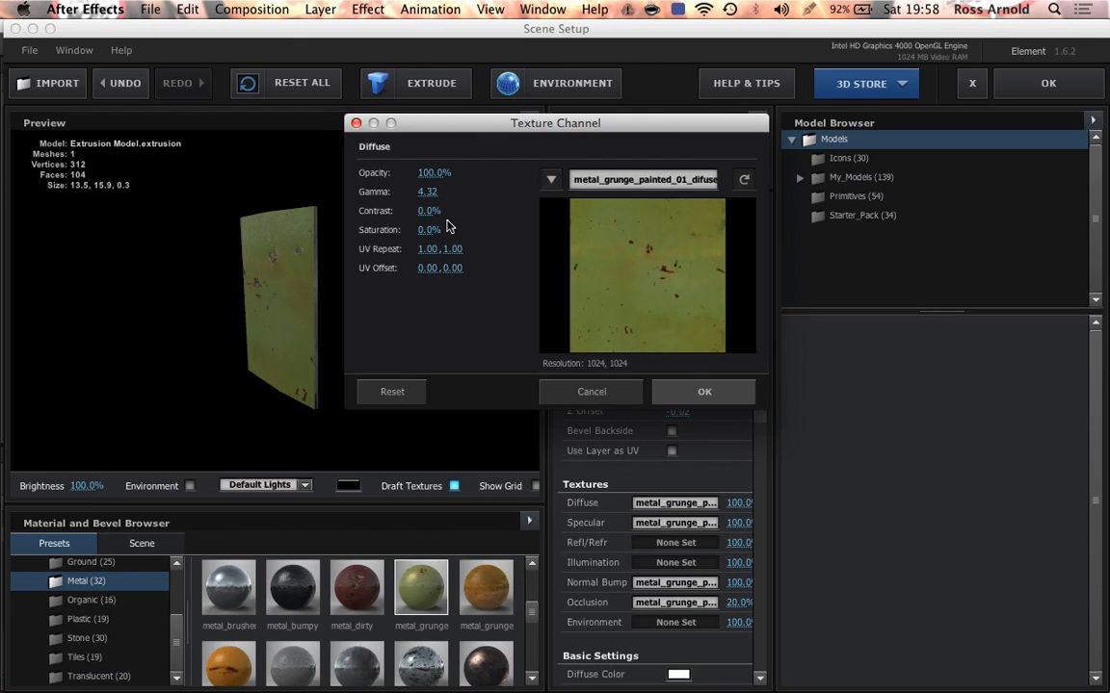
click(427, 228)
click(481, 223)
drag(421, 231, 374, 235)
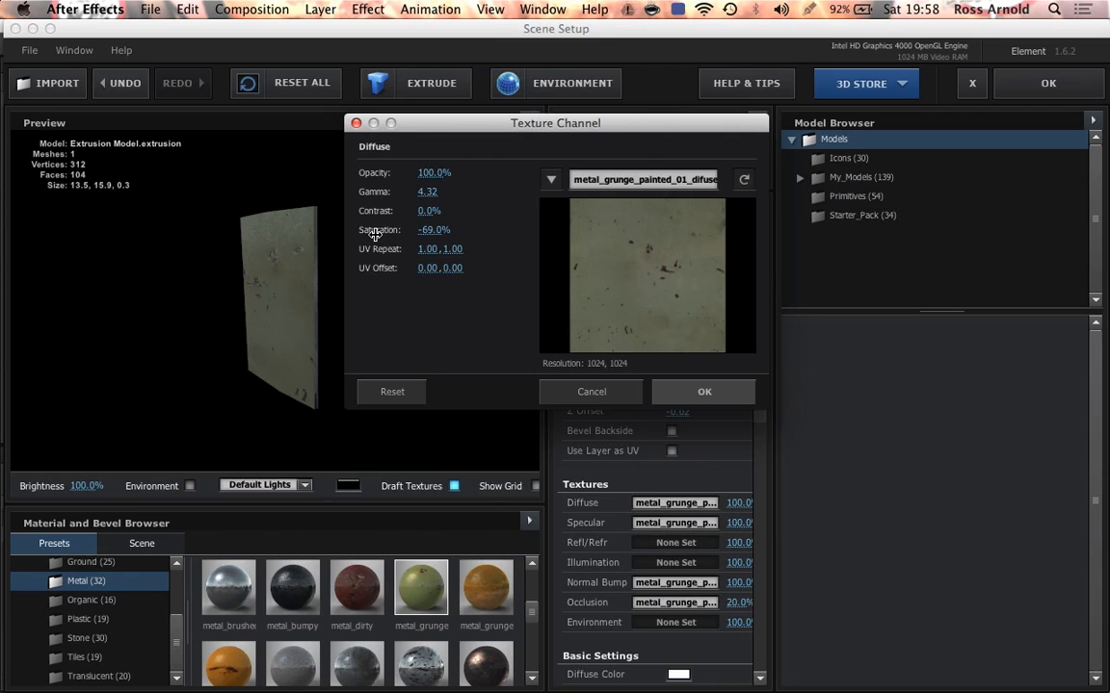
click(704, 391)
drag(322, 339, 159, 310)
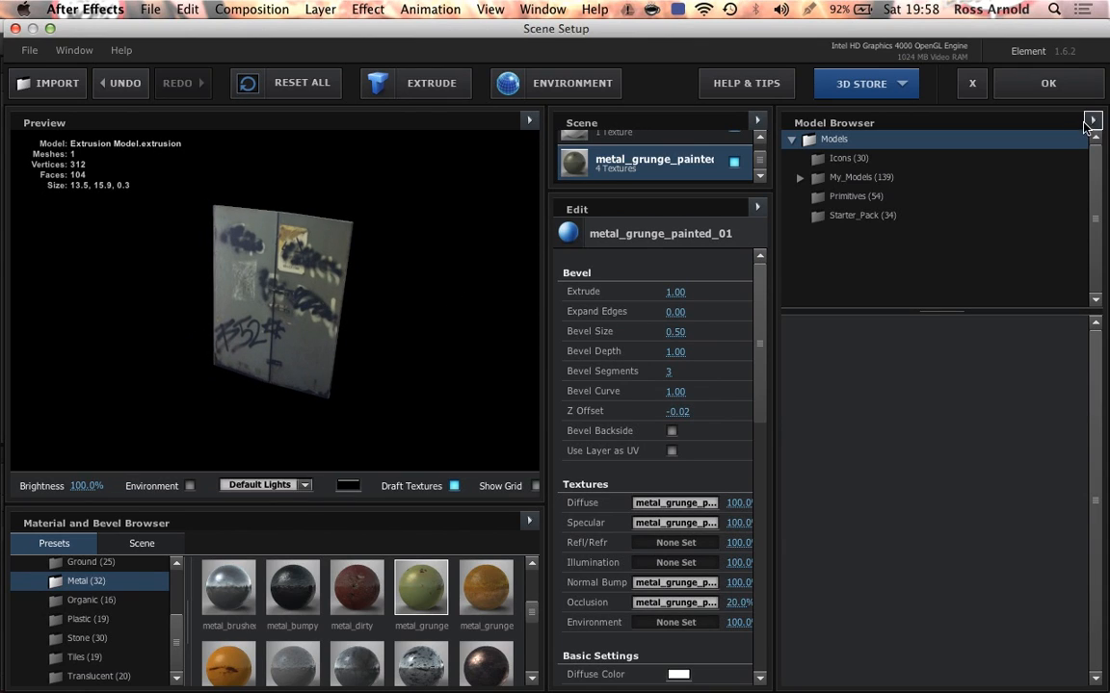
click(1054, 85)
Step: RAM-preview the door smash in EffectComp and compare the door just before 3 seconds
click(1099, 208)
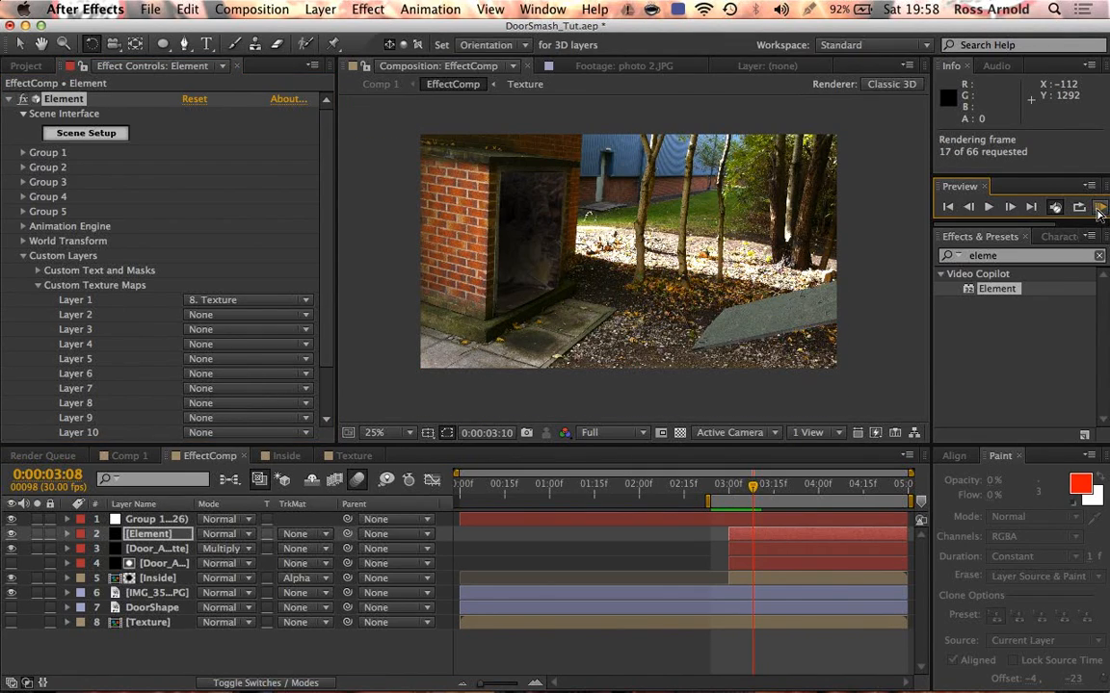
click(1099, 212)
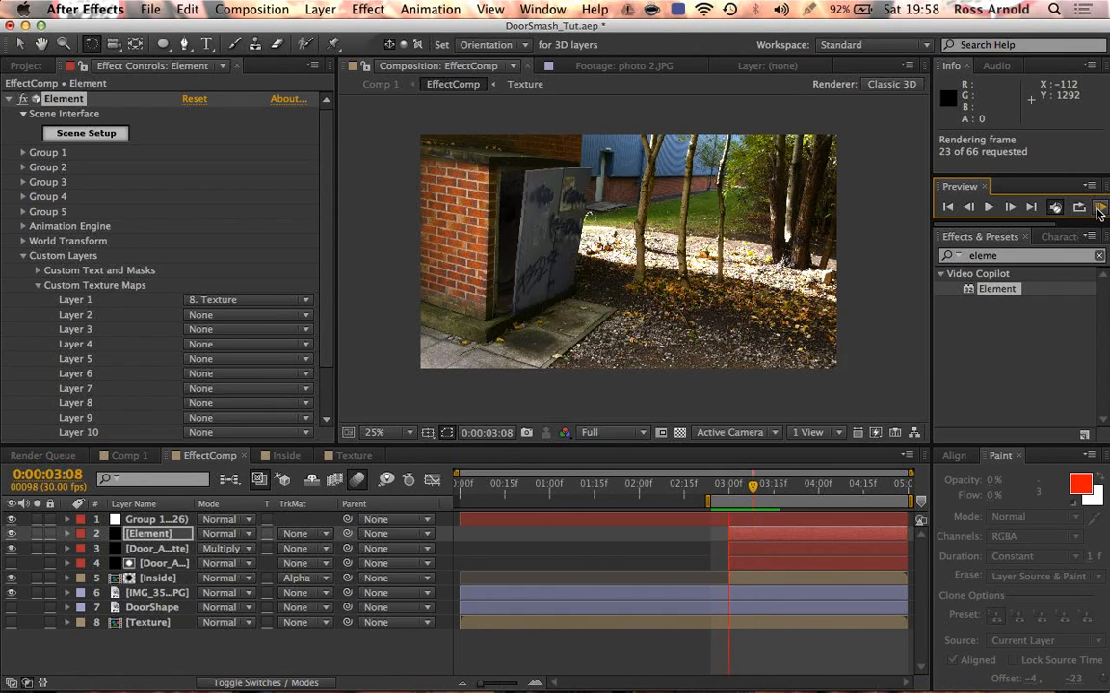
click(1099, 212)
key(Page_Up)
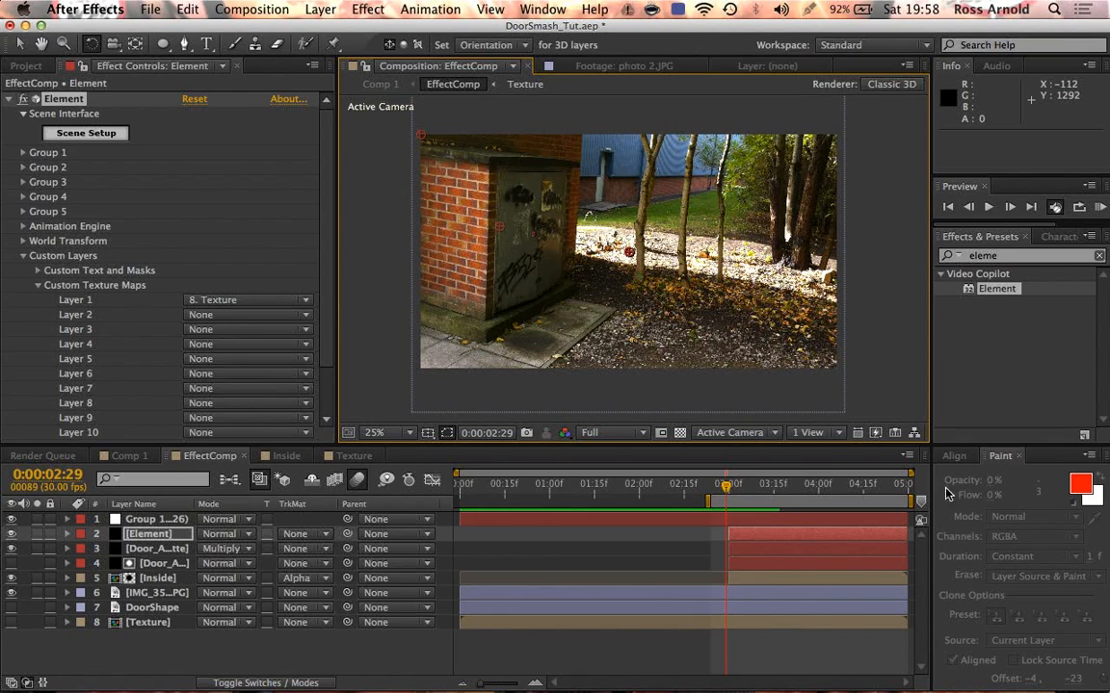
mouse_move(724, 489)
mouse_down()
mouse_move(718, 496)
mouse_move(765, 496)
mouse_move(703, 494)
mouse_move(720, 496)
mouse_up()
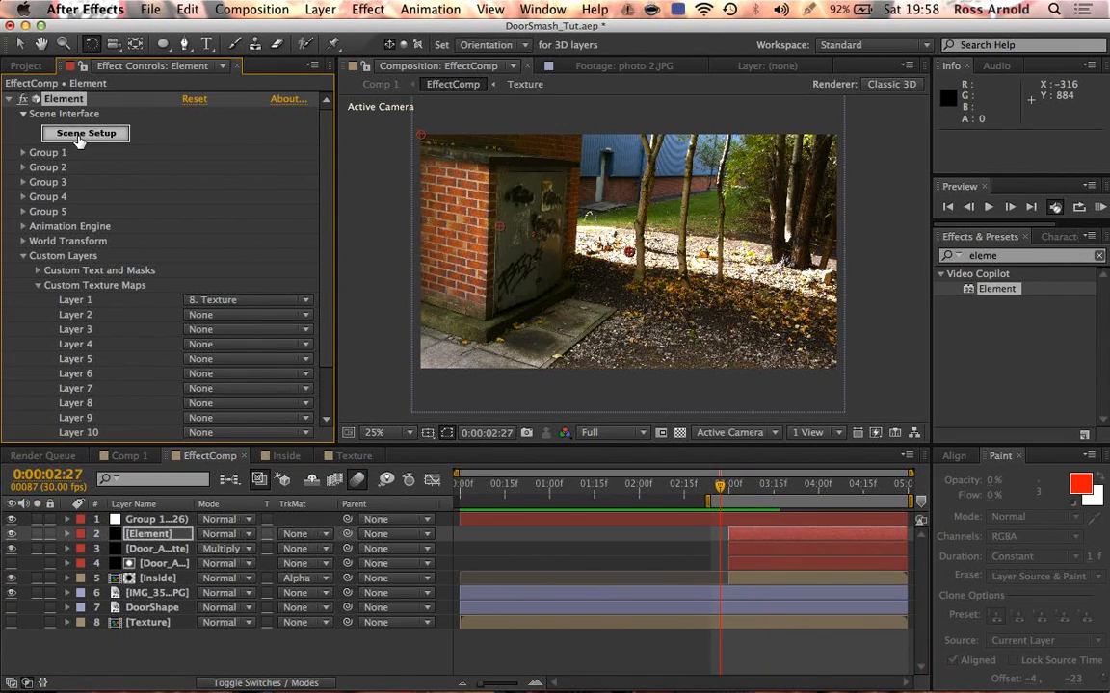
Step: Set Element's Environment map to Garden_blurred in Scene Setup and apply the scene
click(82, 136)
click(563, 85)
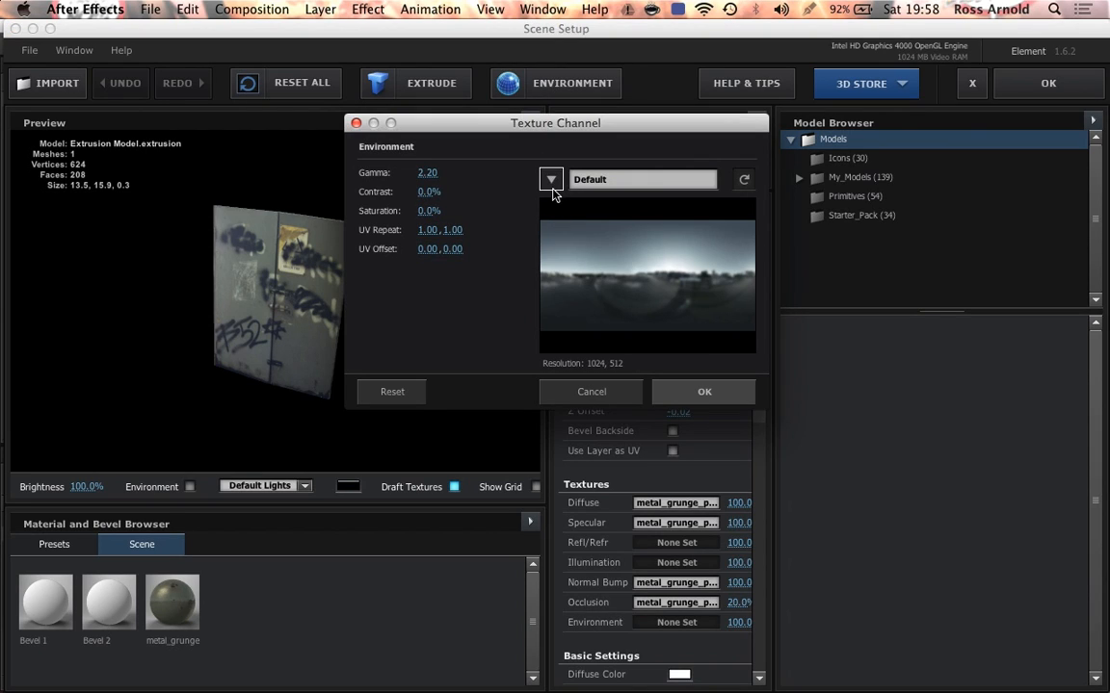
click(587, 179)
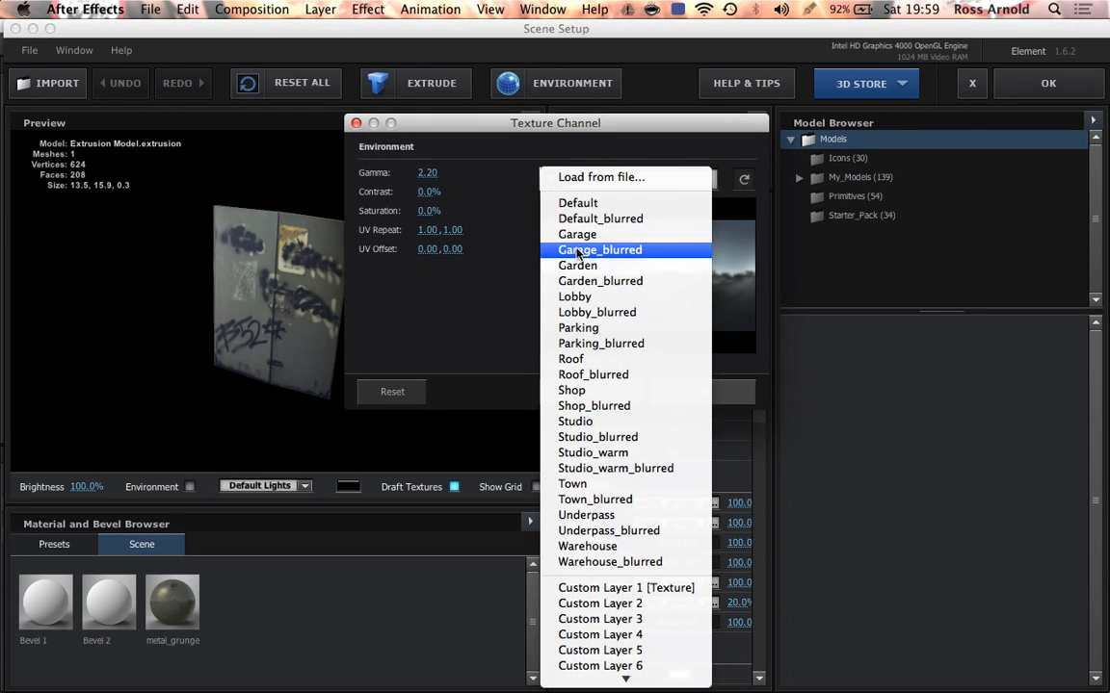
click(578, 280)
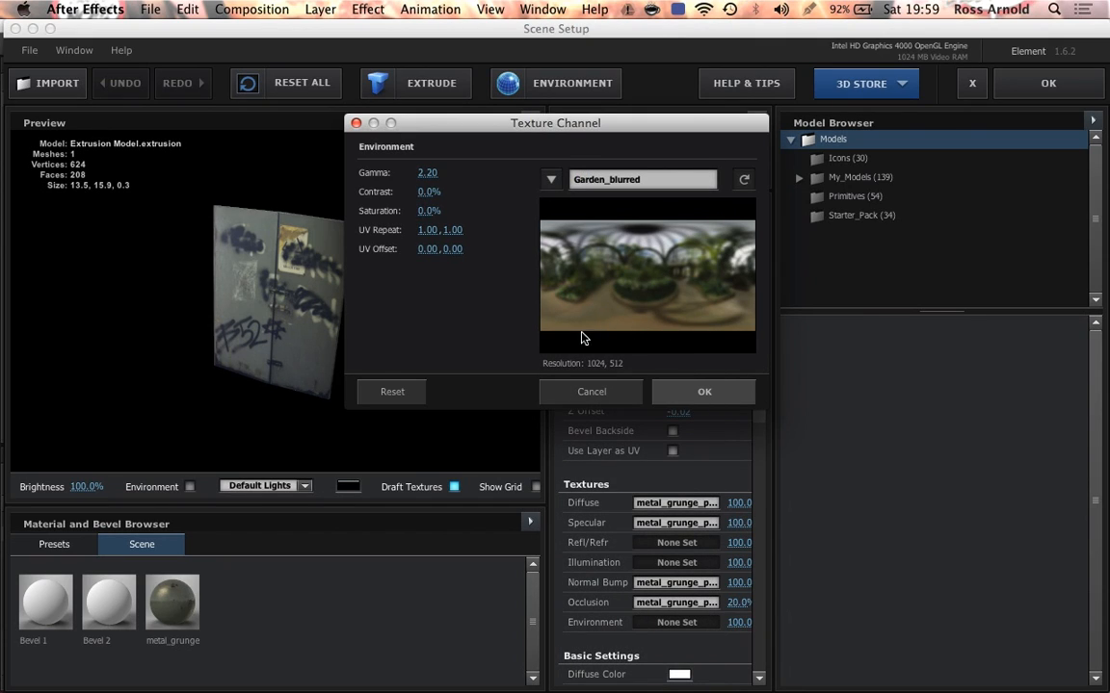
click(702, 391)
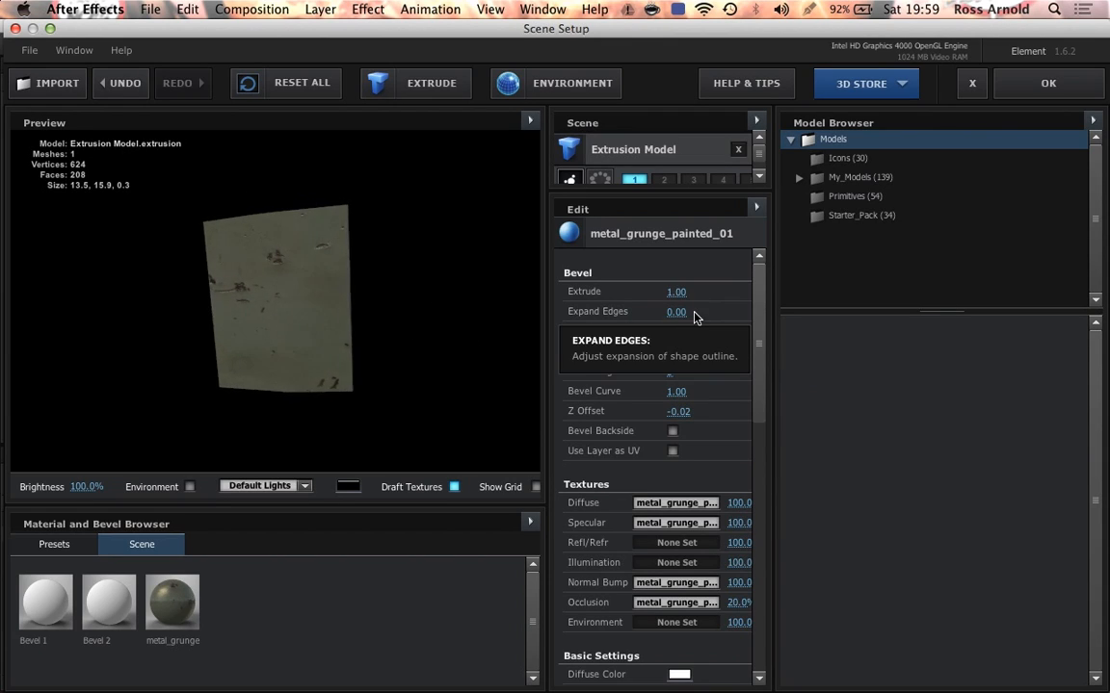
click(1038, 84)
Step: Compare the photographed door with the Element door by stepping between the frames around 3 seconds
key(Page_Down)
key(Page_Down)
key(Page_Down)
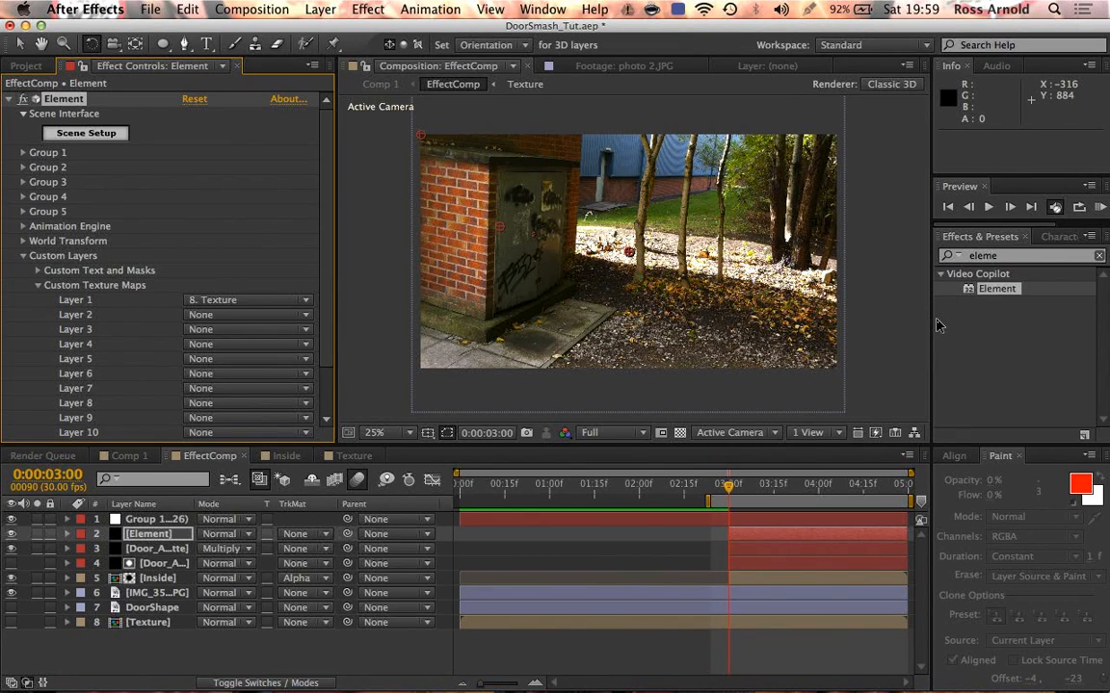
key(Page_Up)
key(Page_Down)
key(Page_Up)
key(Page_Down)
key(Page_Up)
key(Page_Down)
key(Page_Up)
key(Page_Down)
key(Page_Up)
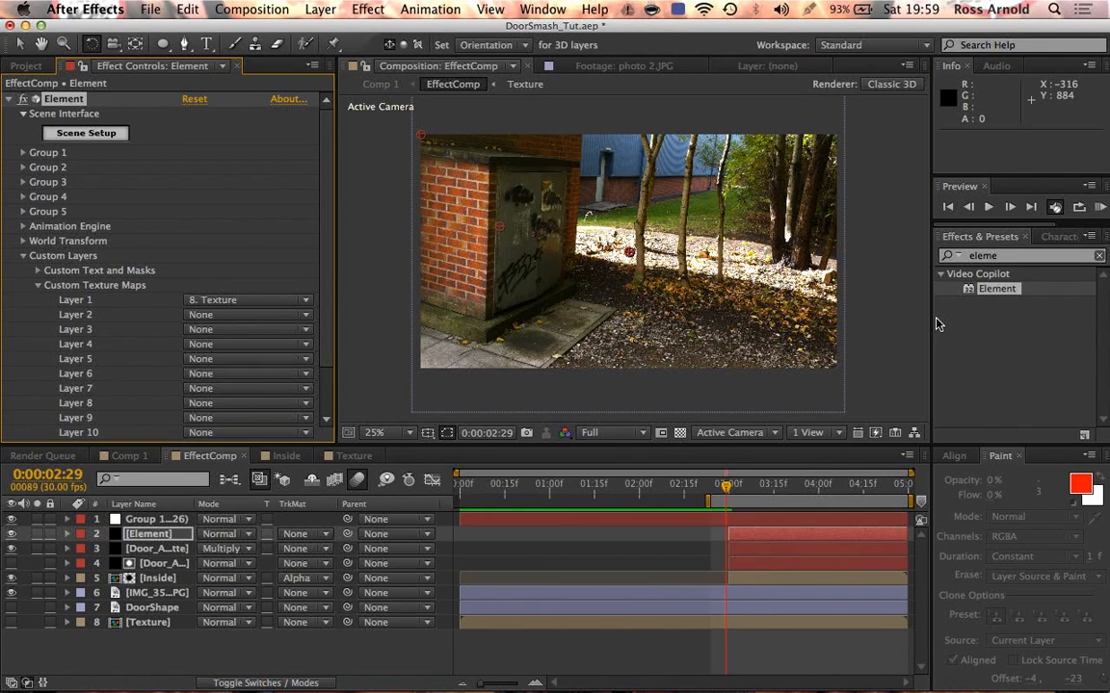
key(Page_Down)
key(Page_Up)
key(Page_Down)
key(Page_Up)
Step: Find the Curves effect and add it to the Element layer
click(1011, 255)
text(curves)
drag(993, 348, 243, 174)
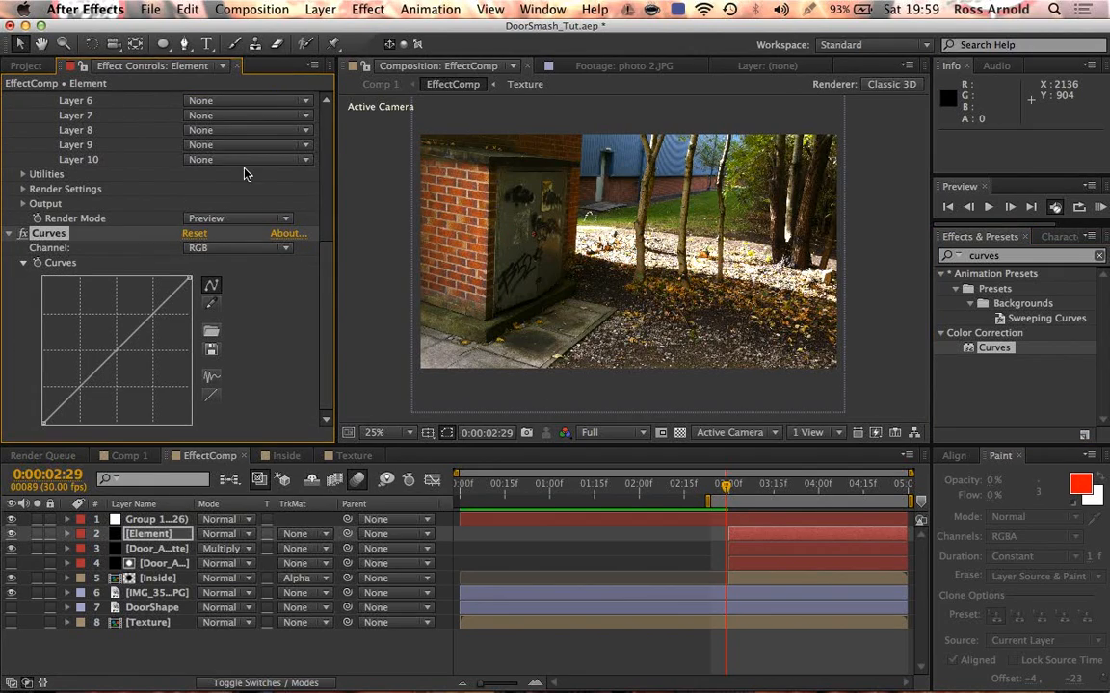
Step: Lower the midtones of the Blue channel in the Element layer's Curves, comparing the door with the photo
click(217, 297)
click(220, 250)
click(147, 344)
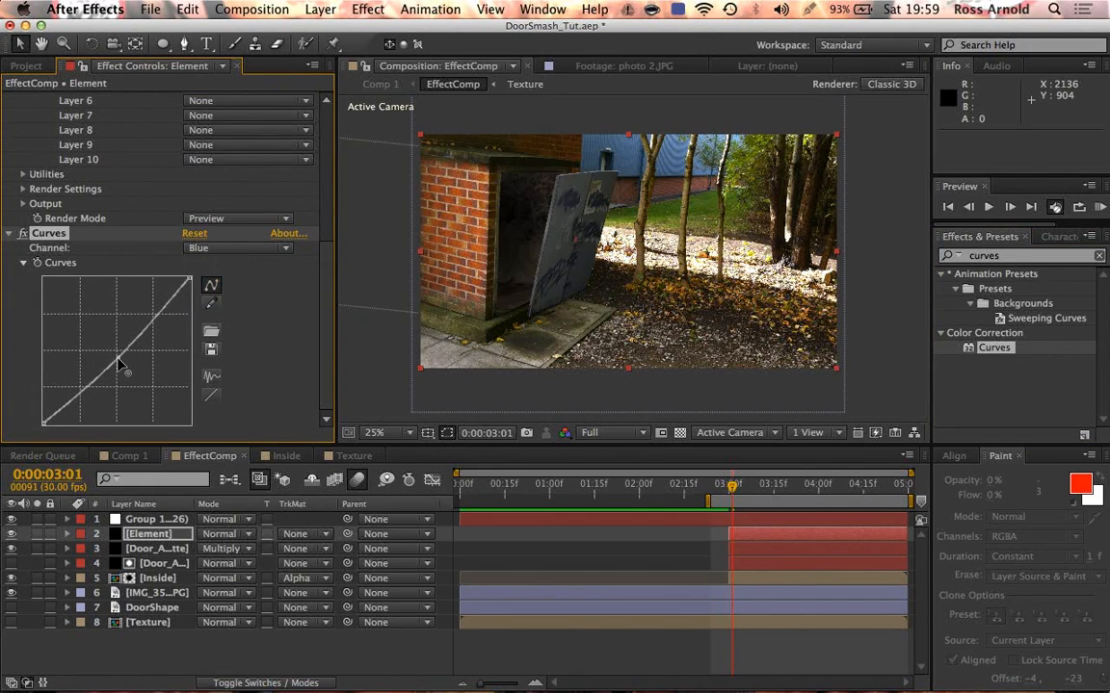
drag(129, 366, 118, 367)
key(Page_Up)
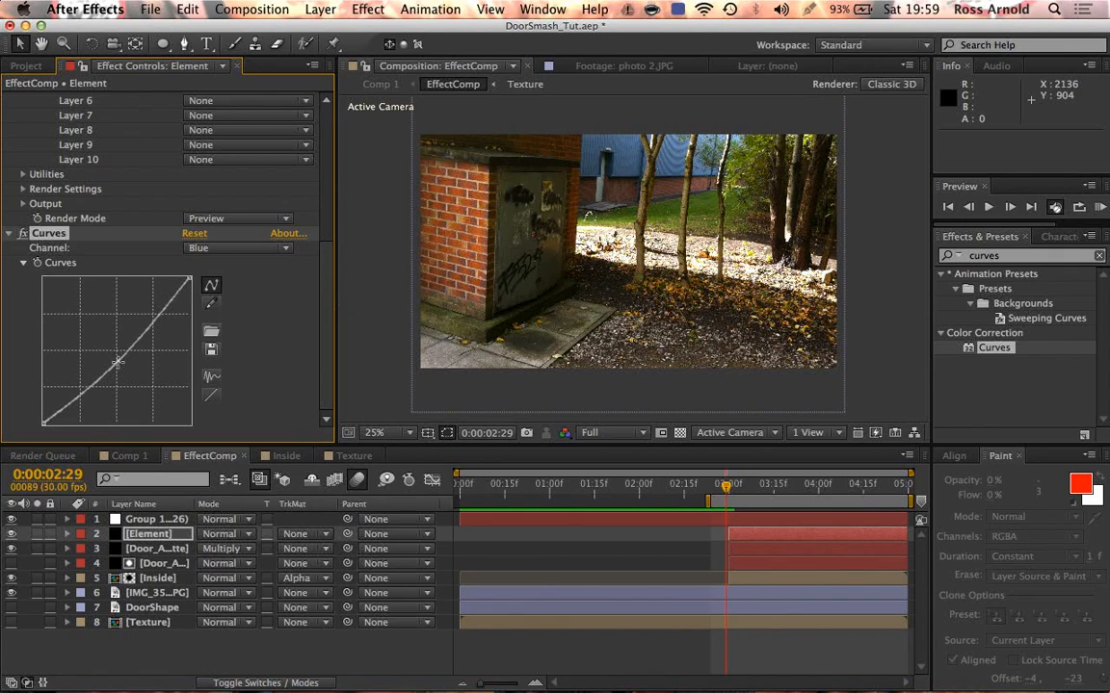
key(Page_Down)
mouse_move(118, 367)
mouse_down()
mouse_move(118, 383)
mouse_move(116, 367)
mouse_up()
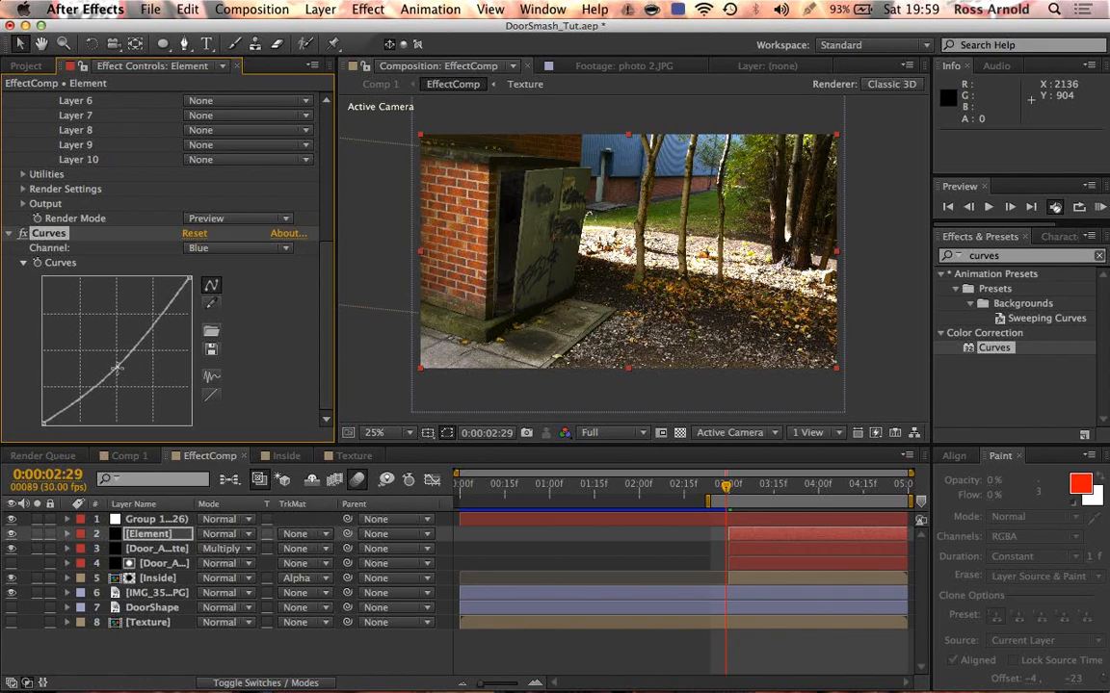
key(Page_Down)
key(Page_Up)
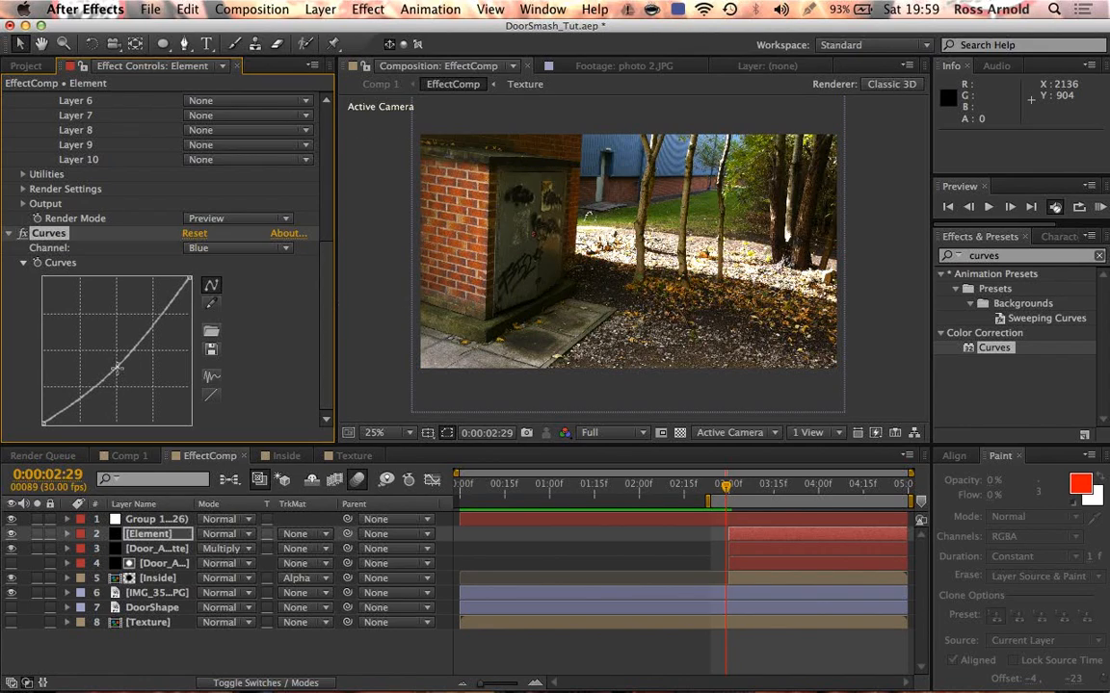
Step: Shape the Red channel in the Element layer's Curves with a slightly lifted shadow point and a lower-midtone point
click(244, 248)
click(213, 281)
mouse_move(58, 409)
mouse_down()
mouse_move(64, 420)
mouse_move(58, 410)
mouse_up()
key(Page_Down)
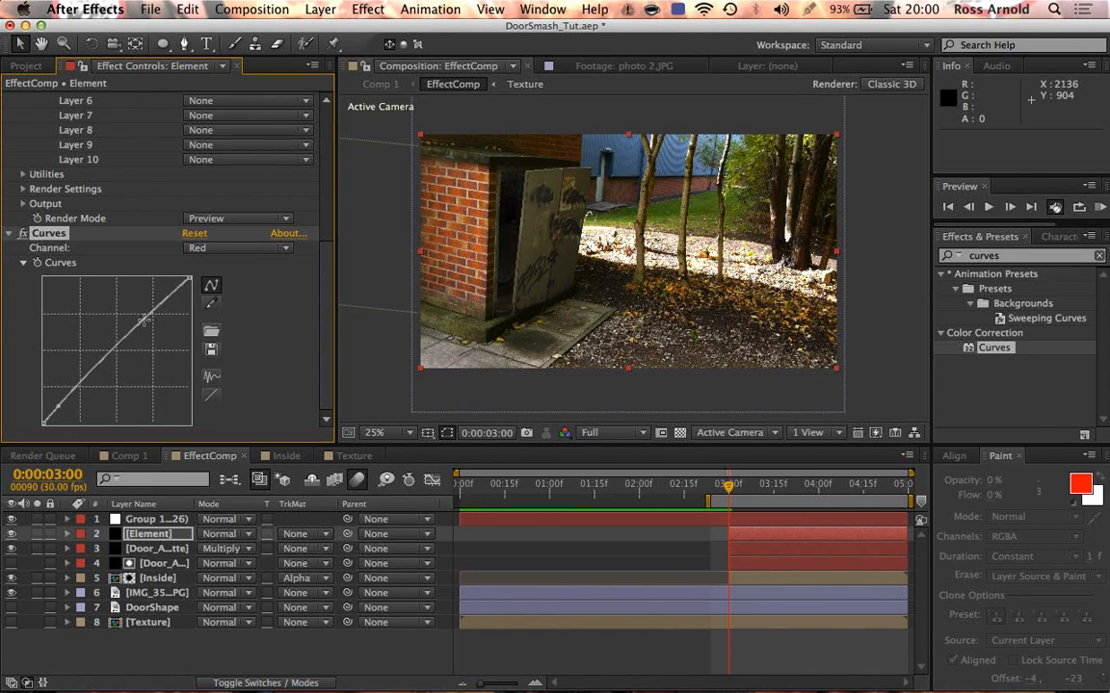
drag(150, 316, 97, 377)
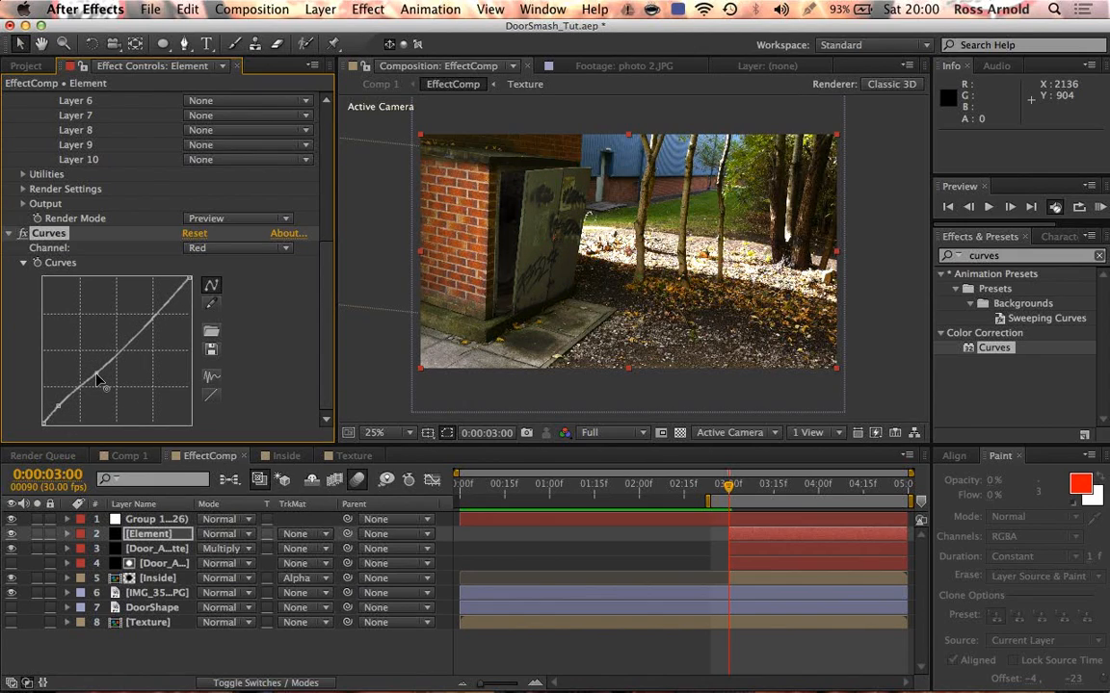
Step: Check the colour match between the photographed and Element doors across the frames 0:00:02:29 and 0:00:03:00
key(Page_Up)
key(Page_Down)
key(Page_Up)
key(Page_Down)
key(Page_Up)
key(Page_Down)
key(Page_Up)
key(Page_Down)
key(Page_Up)
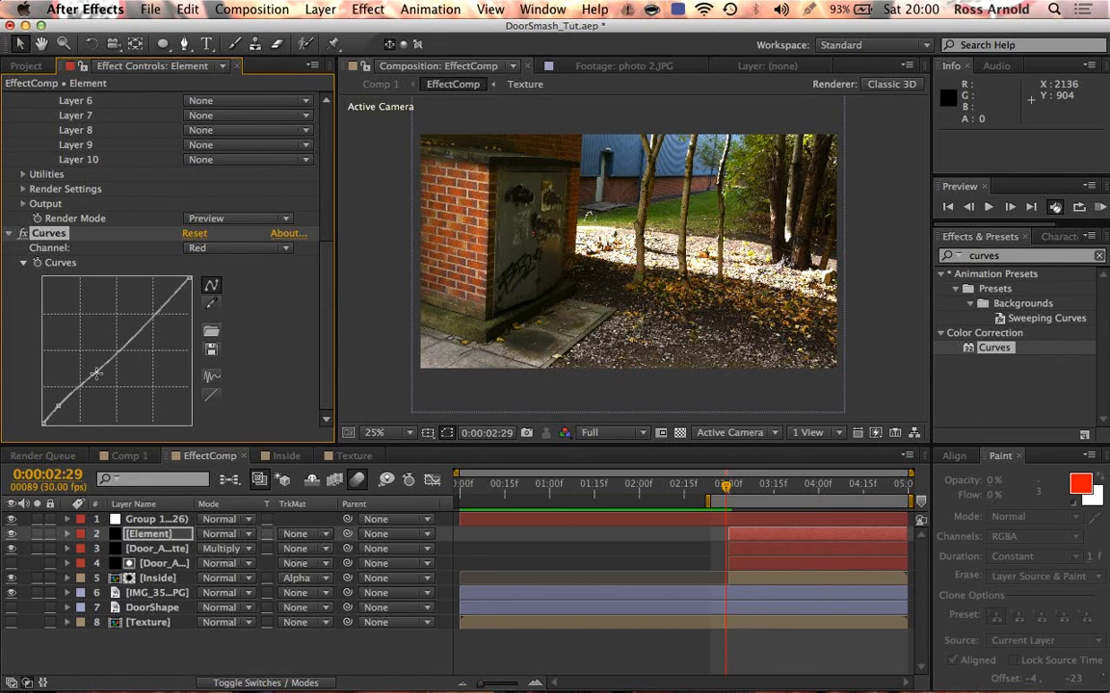
Step: Enable motion blur on the Element layer and preview the door flying off in EffectComp
click(236, 682)
click(275, 536)
click(269, 534)
key(space)
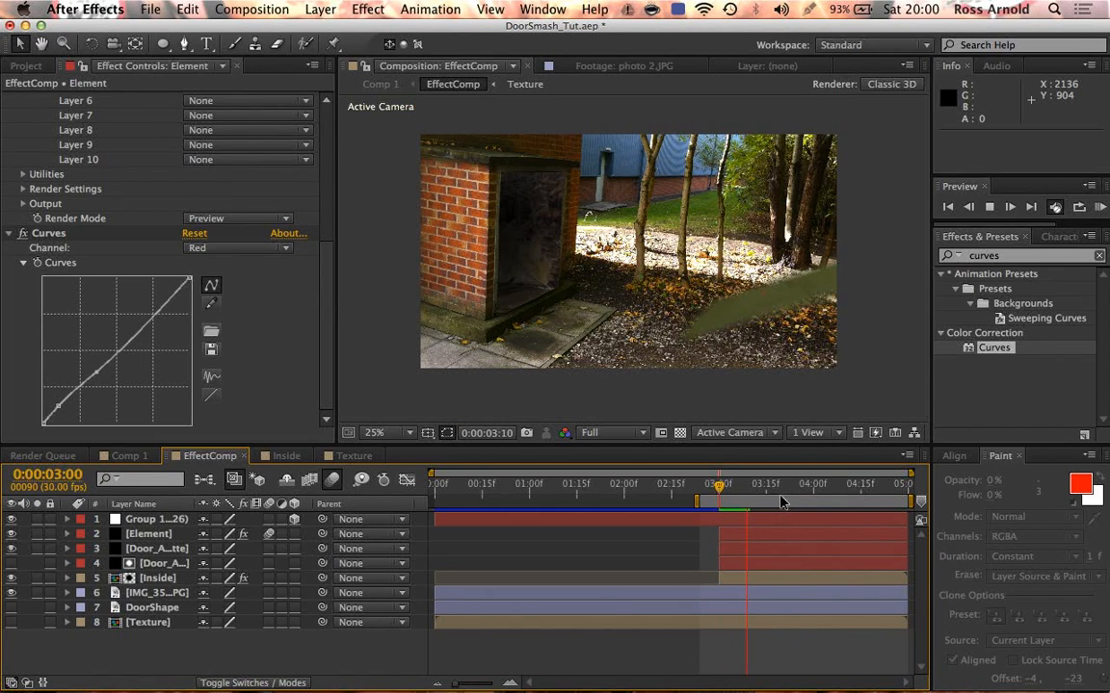
key(space)
click(1102, 208)
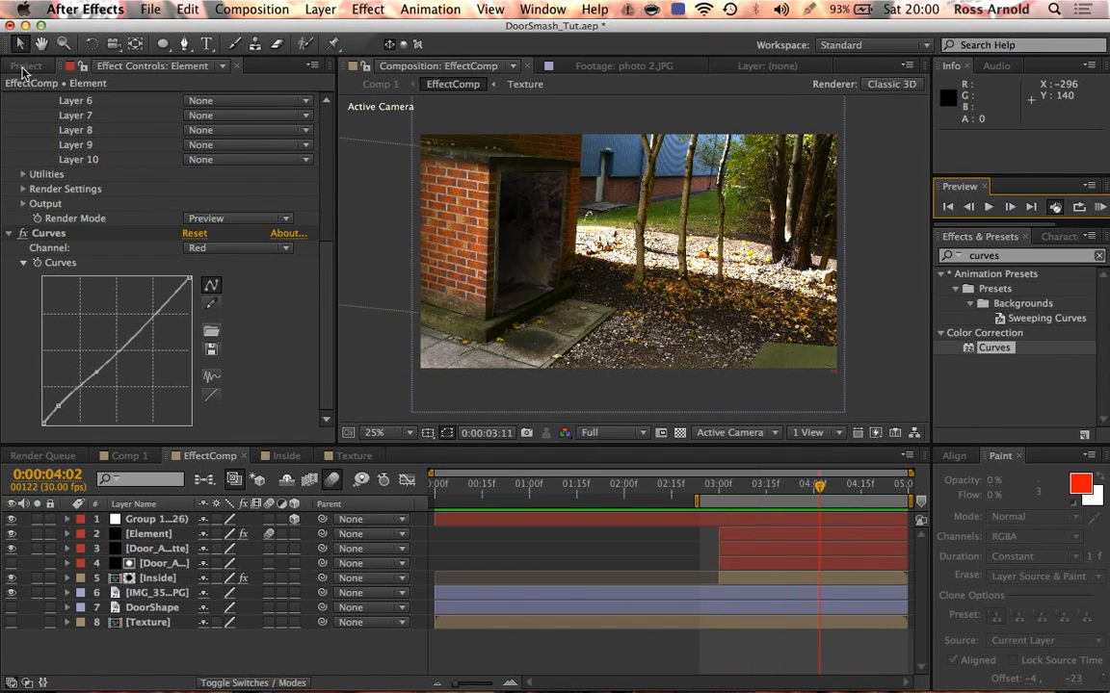
Step: Add the Dust_Wave_03.mov footage as the uppermost layer of EffectComp, starting at 0:00:03:00
click(25, 65)
scroll(68, 301, down, 1)
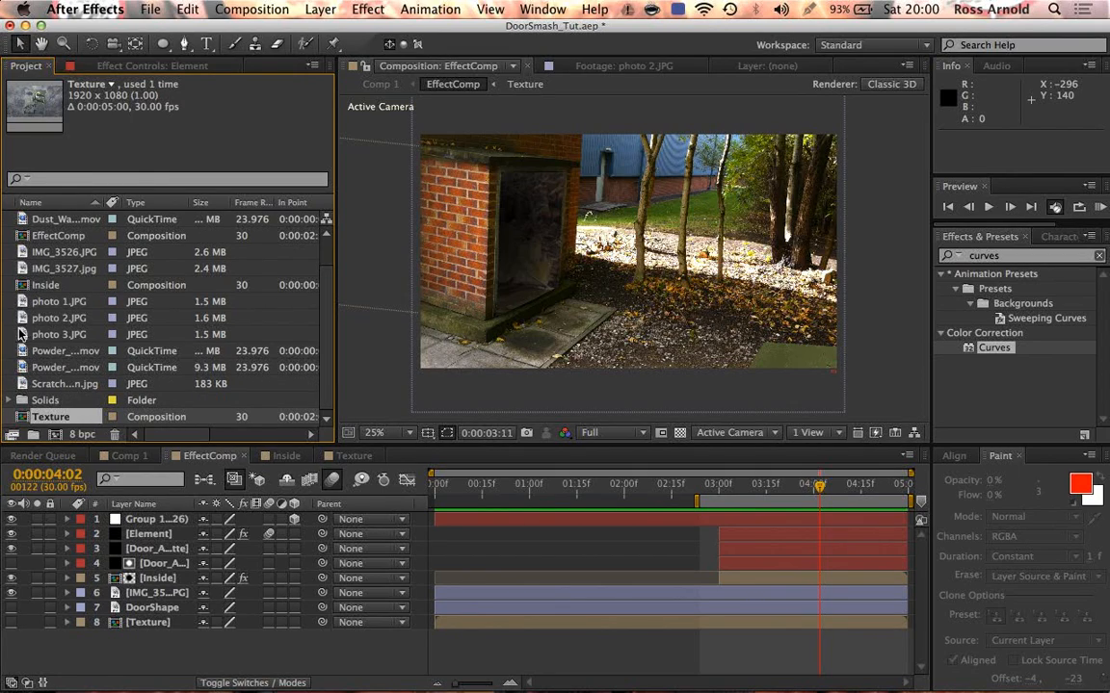
scroll(32, 385, up, 2)
click(33, 252)
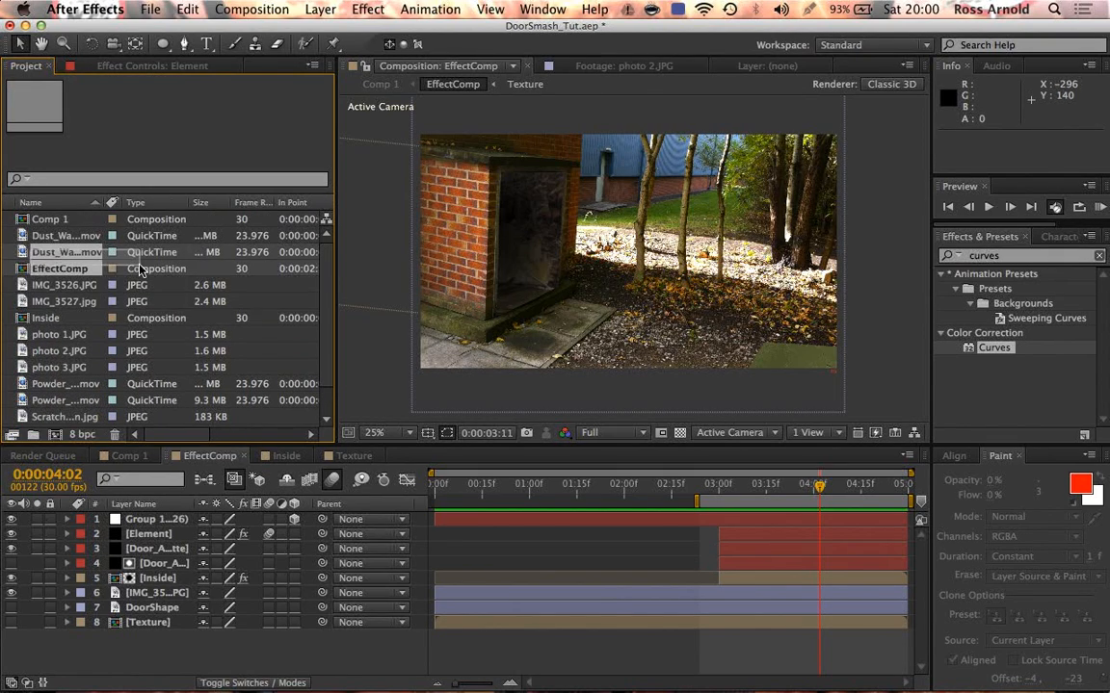
drag(29, 258, 838, 488)
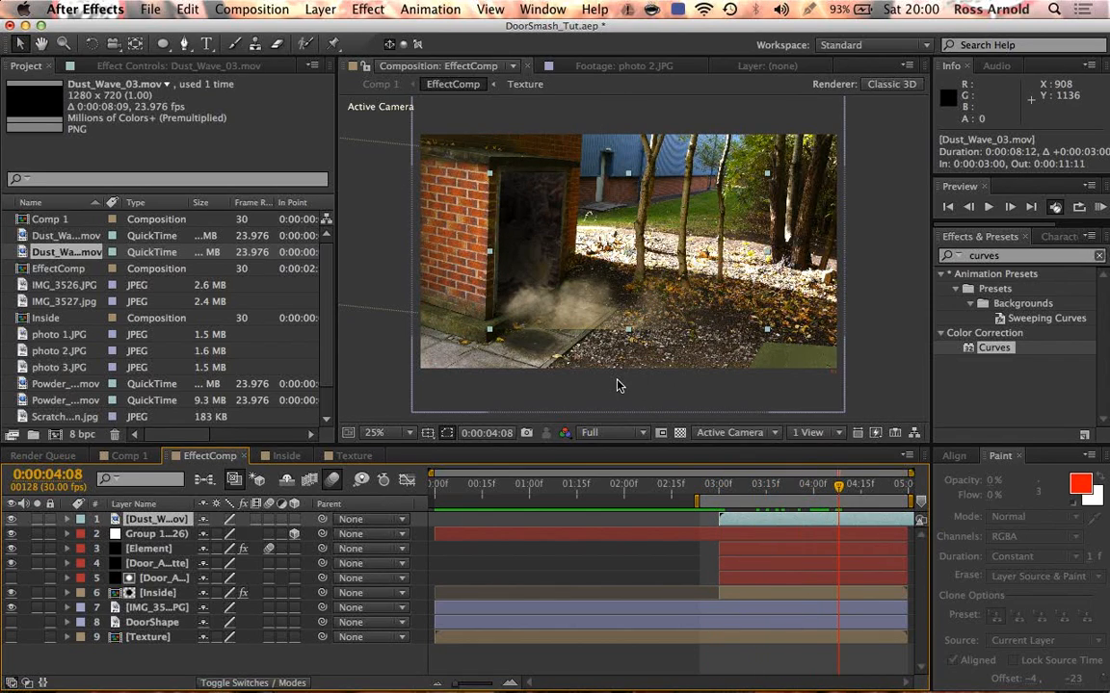
Step: Flip the dust wave layer horizontally and move it towards the open doorway
right_click(604, 197)
mouse_move(732, 129)
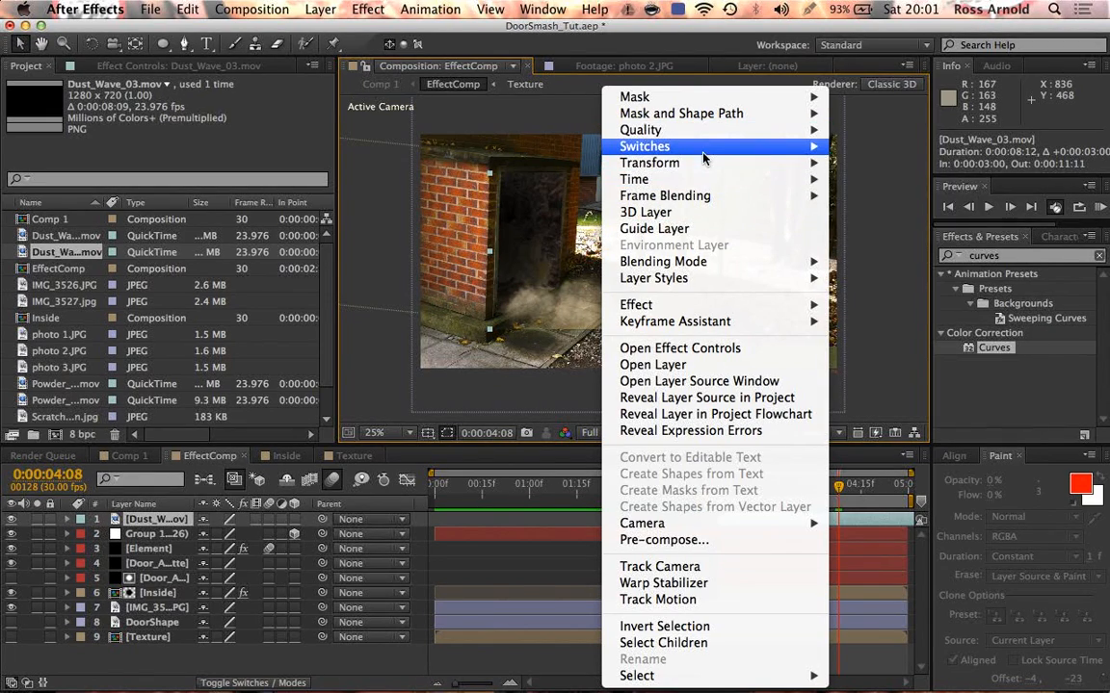
mouse_move(644, 162)
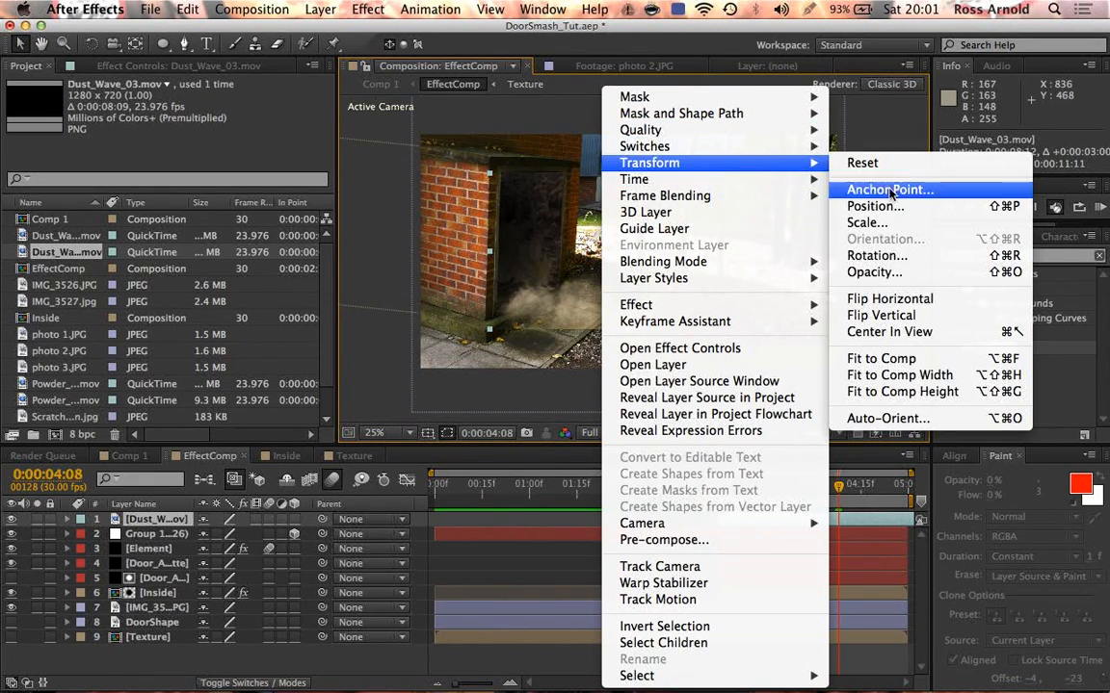
click(884, 304)
drag(580, 279, 509, 278)
Step: Scale the dust wave layer to 252% and place it at about 508, 204, over the doorway and the ground in front
key(s)
drag(258, 536, 390, 537)
drag(565, 348, 539, 279)
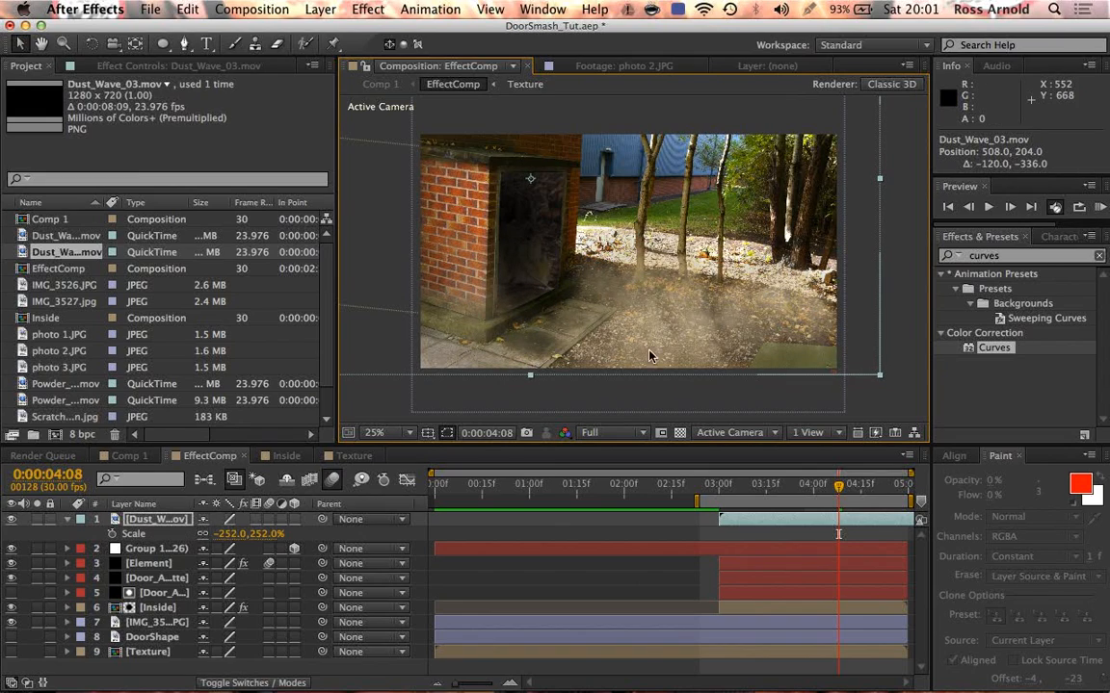
Step: Enable time remapping on the dust wave, add a keyframe at 0:00:03:15 and shift it to 0:00:03:04 to speed up the burst
right_click(741, 522)
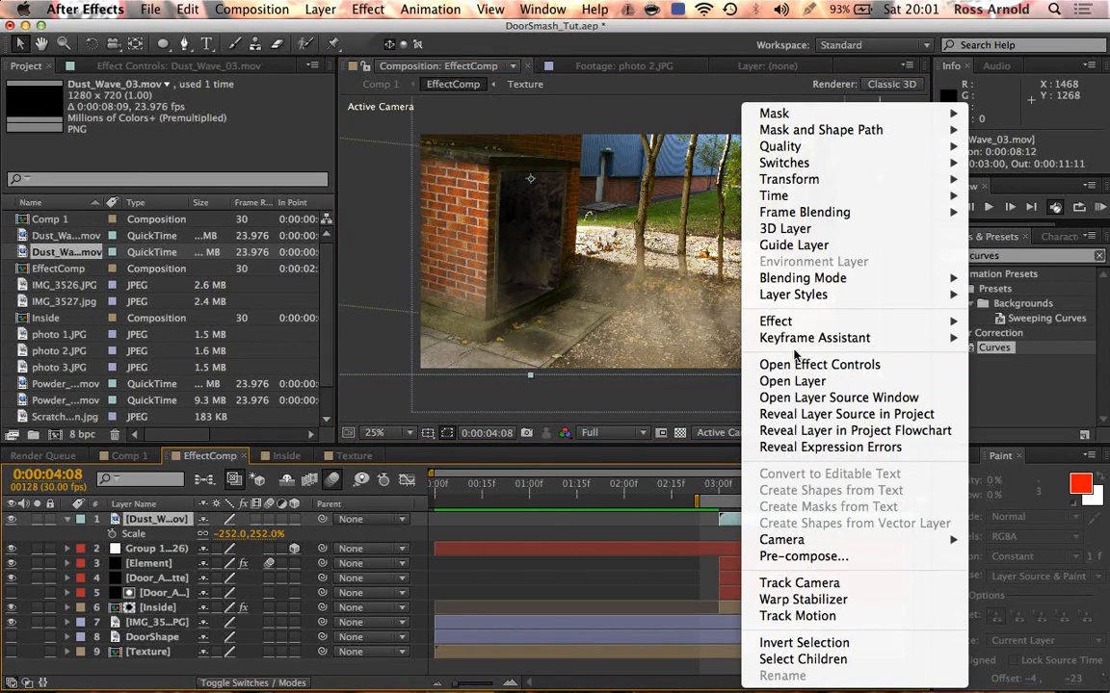
mouse_move(801, 202)
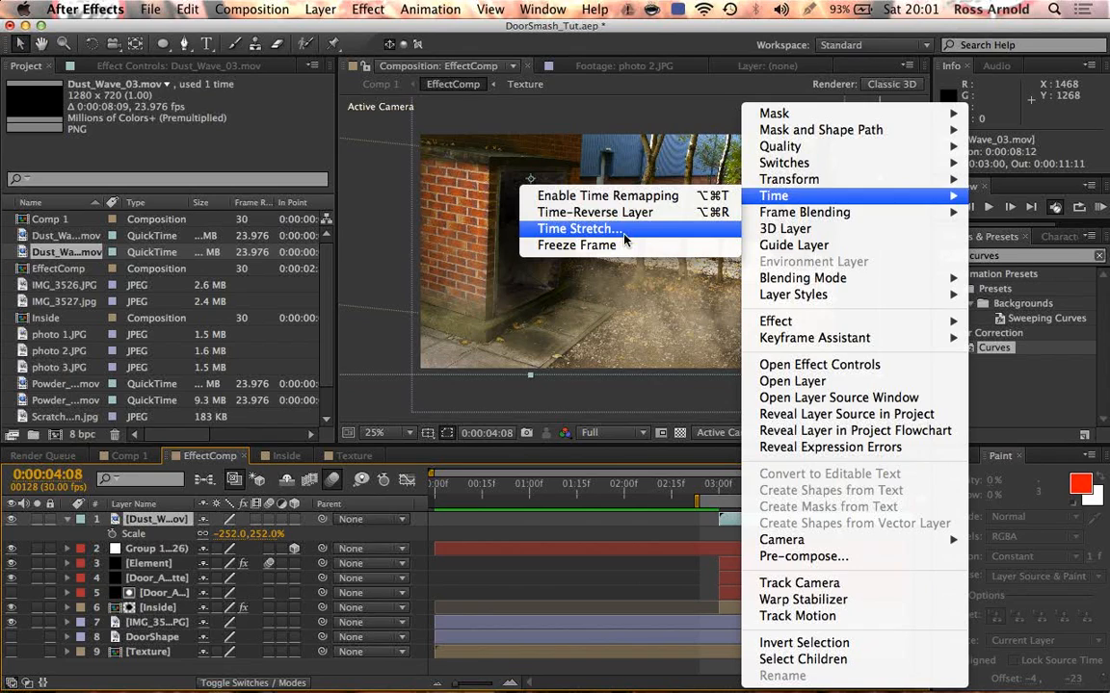
click(629, 197)
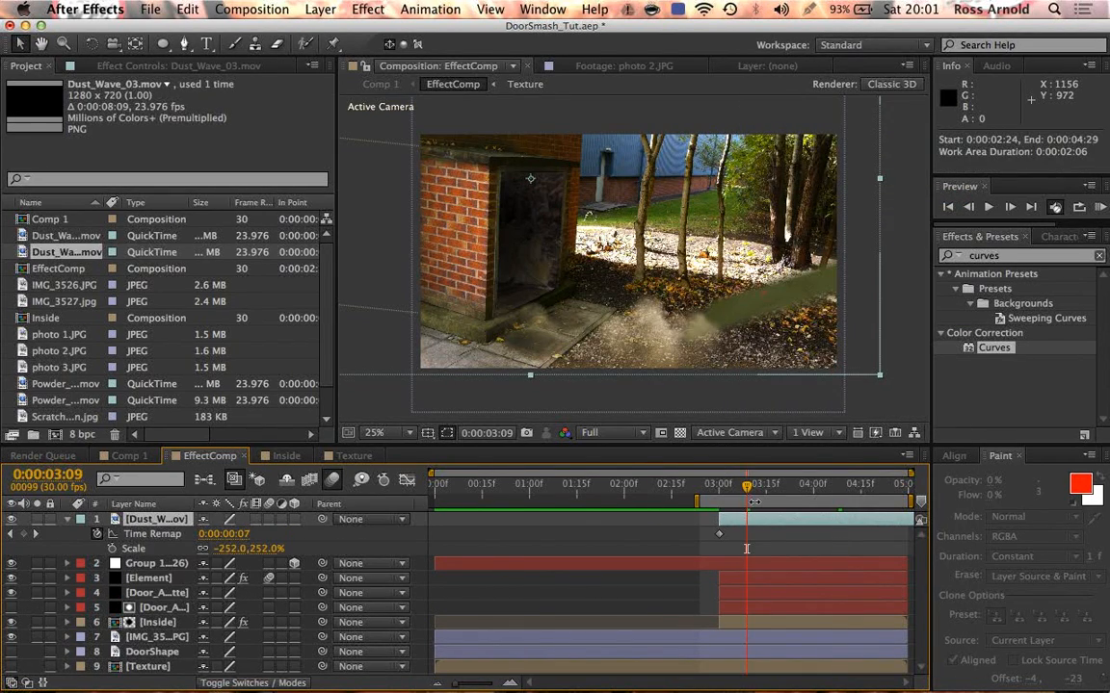
drag(755, 491, 764, 489)
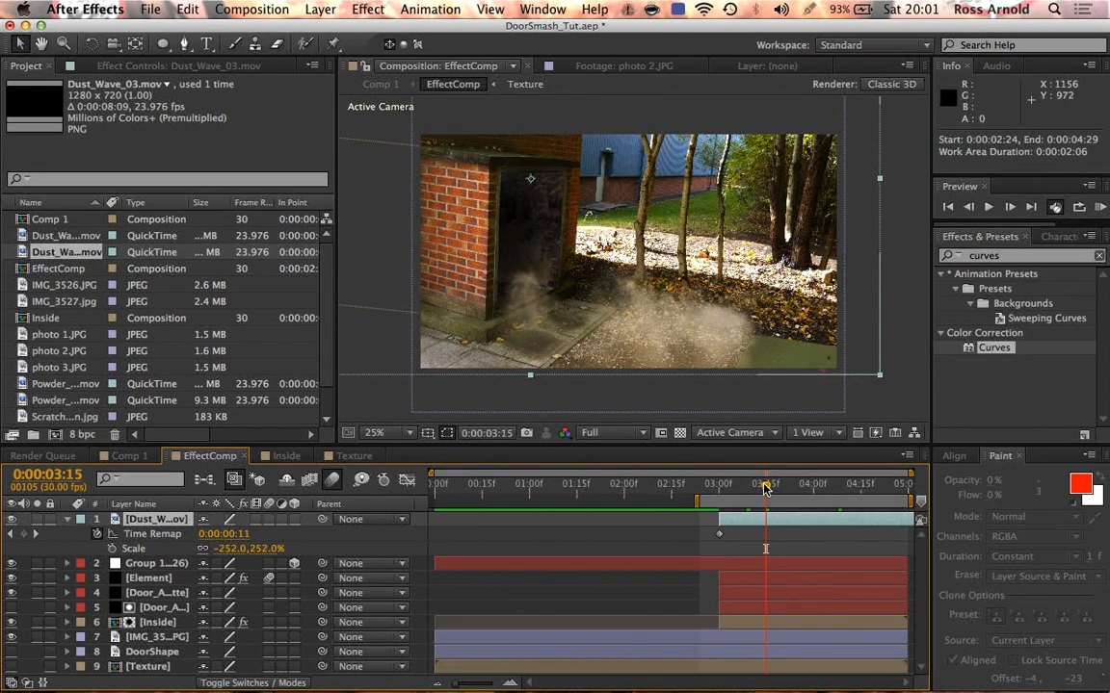
click(23, 534)
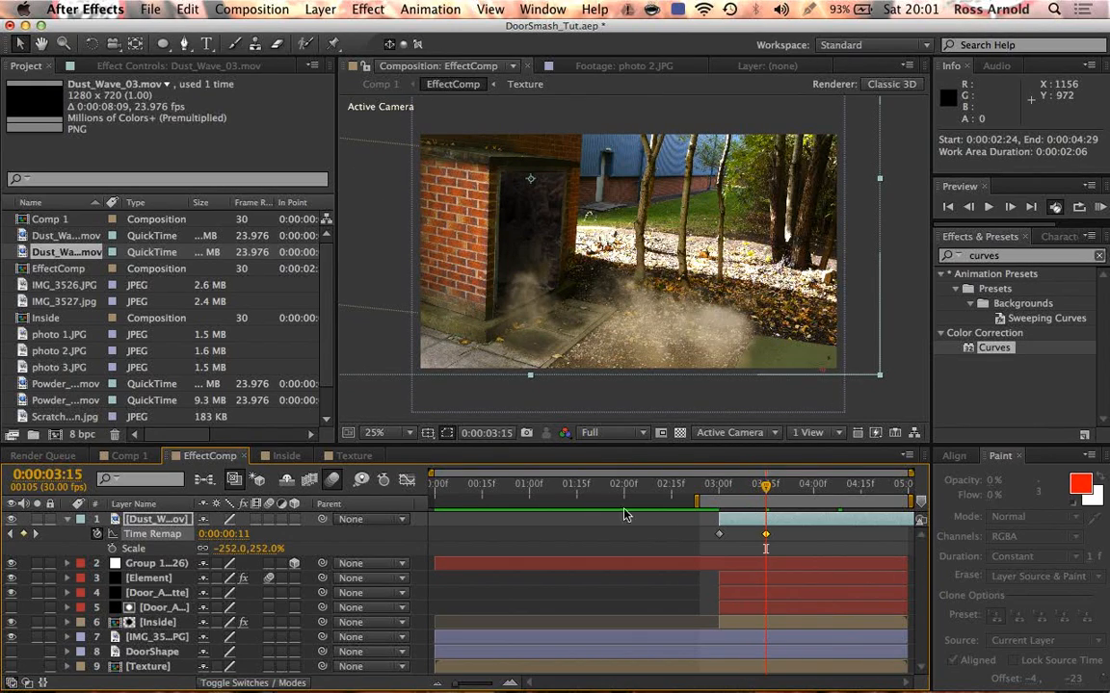
drag(768, 535, 730, 533)
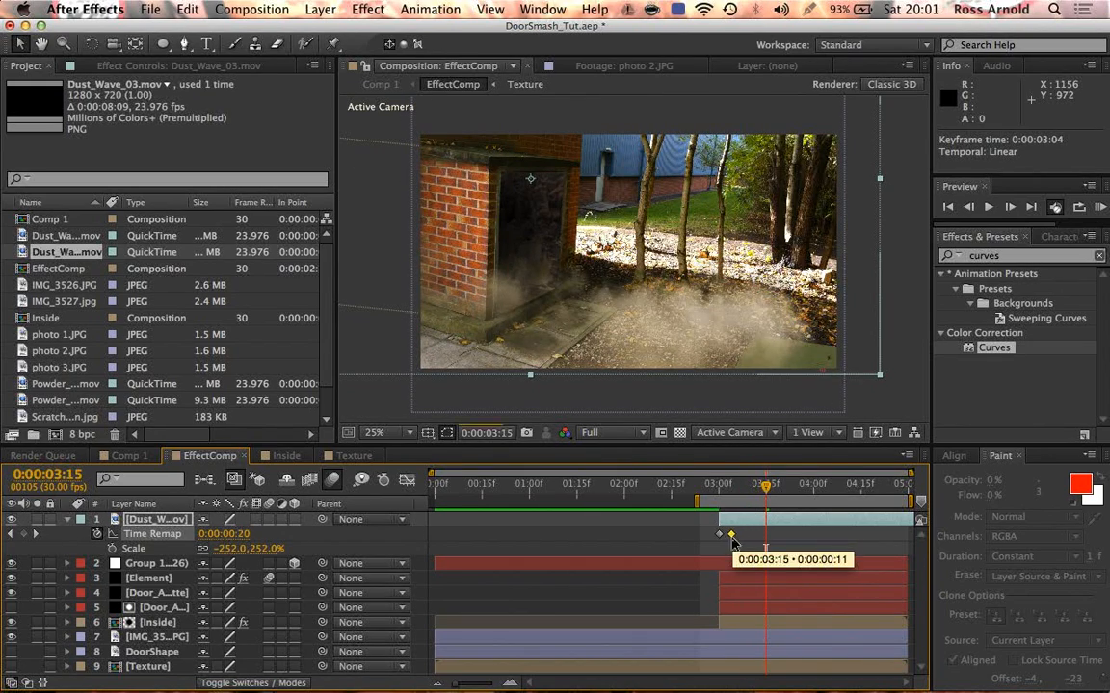
Step: Preview the time-remapped dust burst in EffectComp and examine its frames after the door smash
click(712, 491)
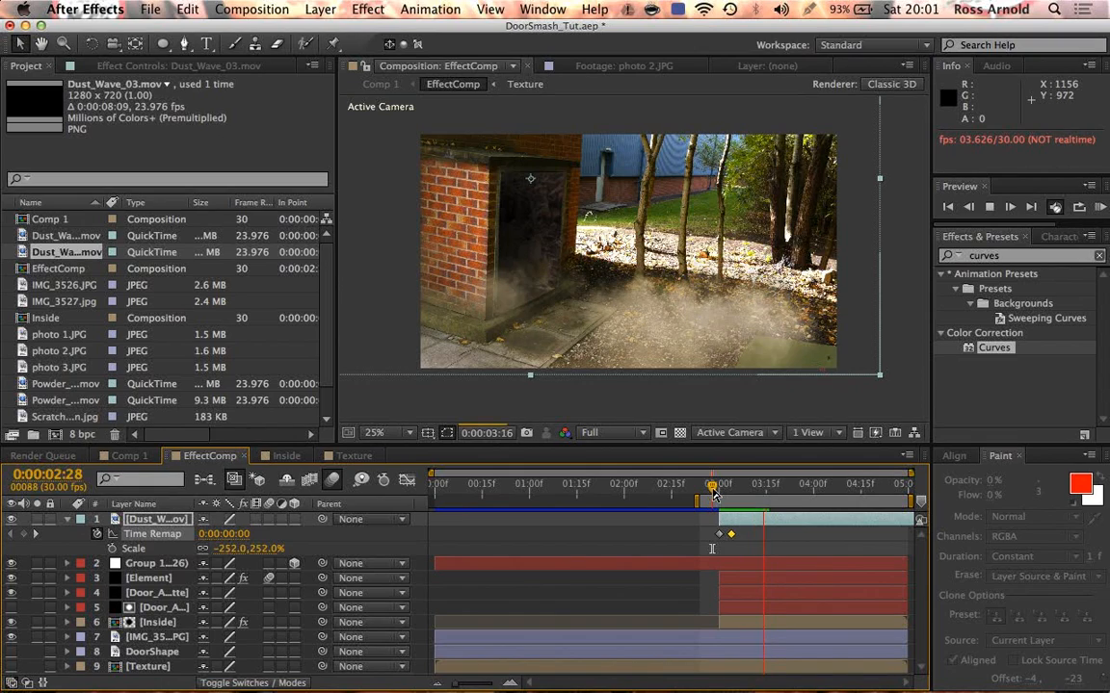
key(space)
click(1100, 207)
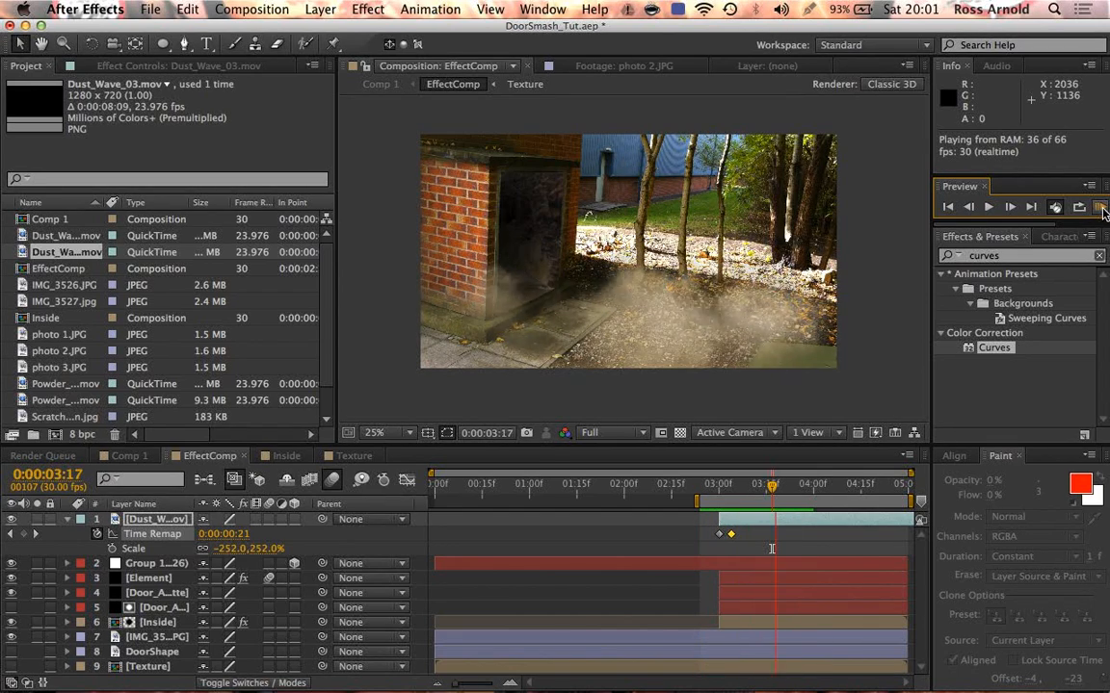
click(1101, 207)
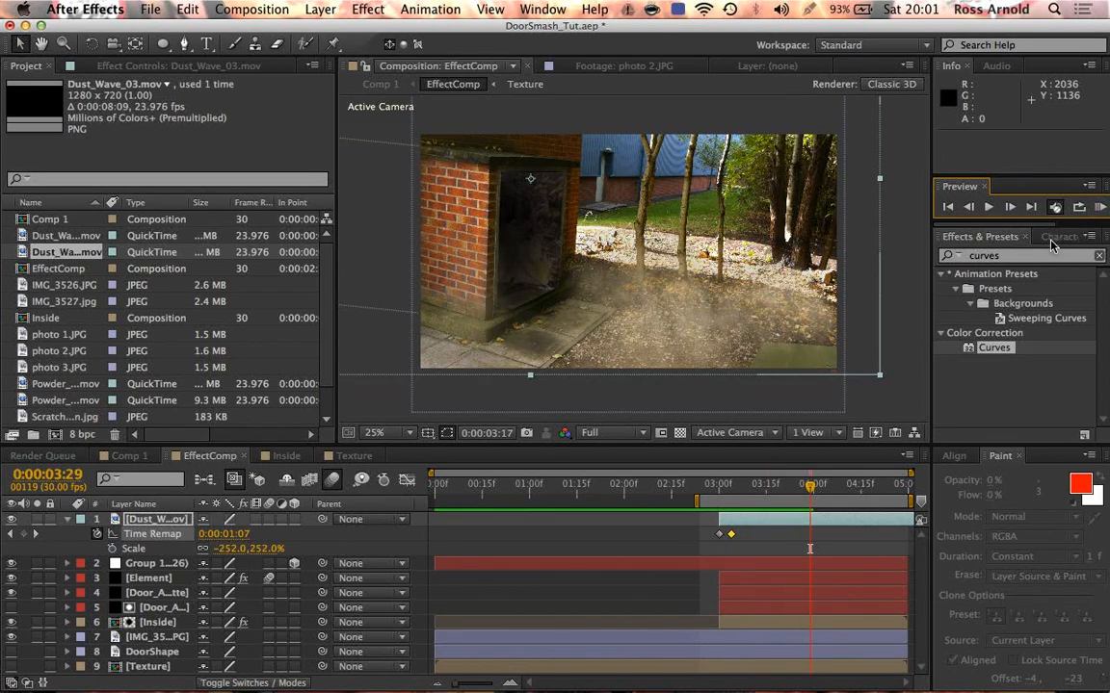
drag(708, 495, 784, 477)
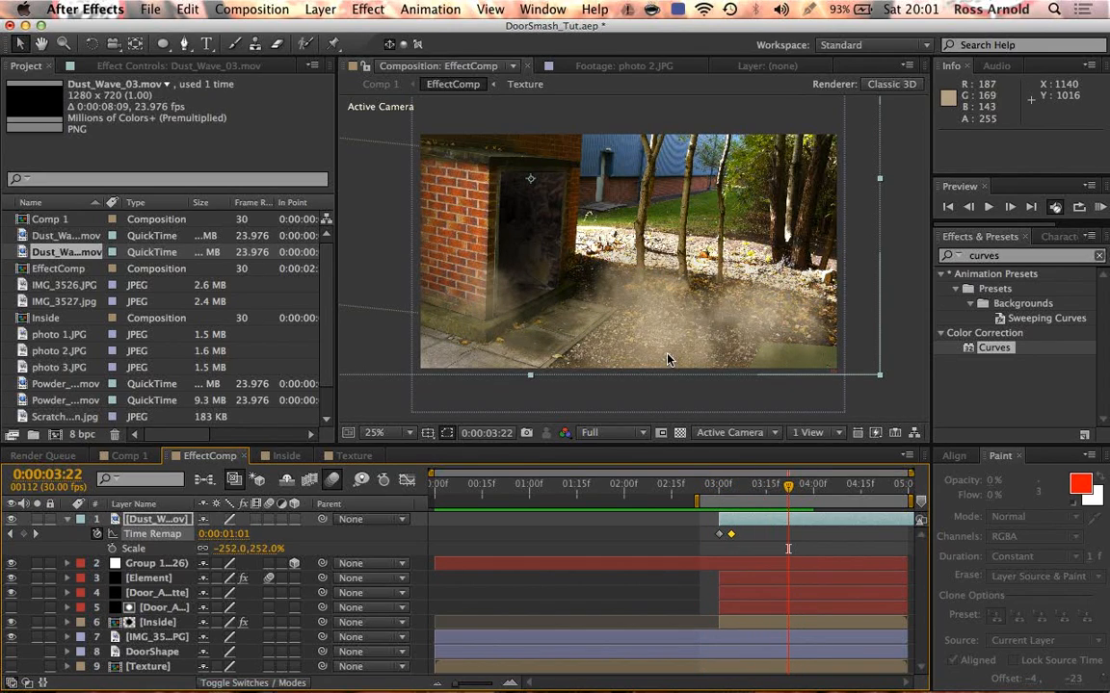
drag(714, 483, 780, 481)
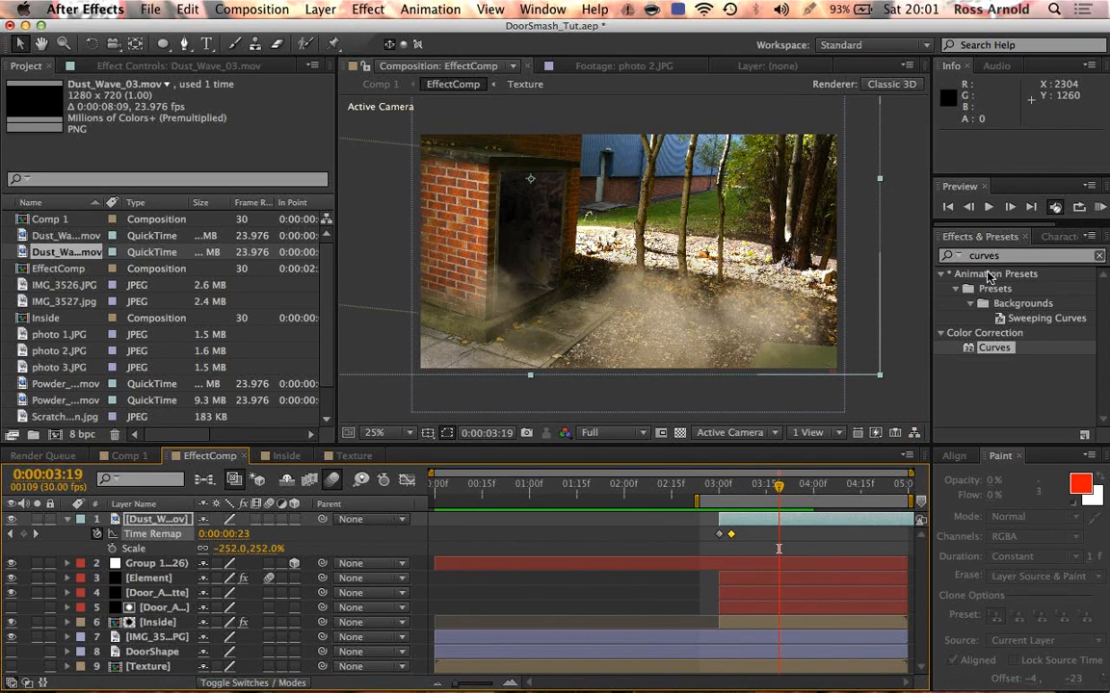
Step: Apply the Tint effect to the dust wave layer with Amount to Tint set to 25%
click(1027, 257)
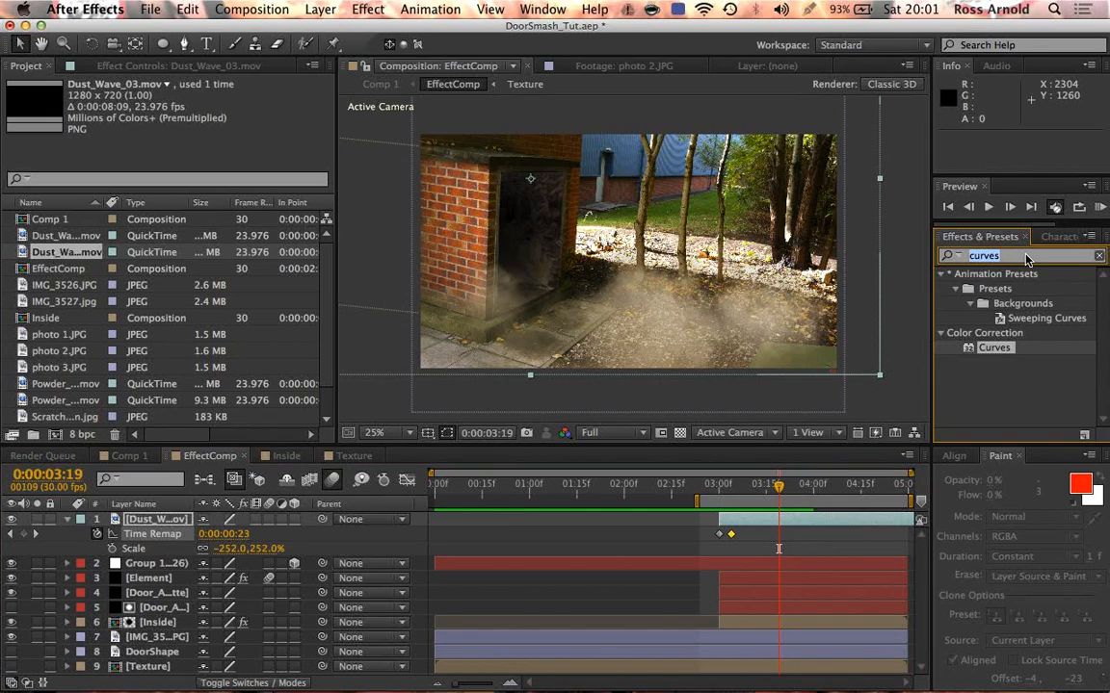
text(tint)
drag(988, 351, 853, 526)
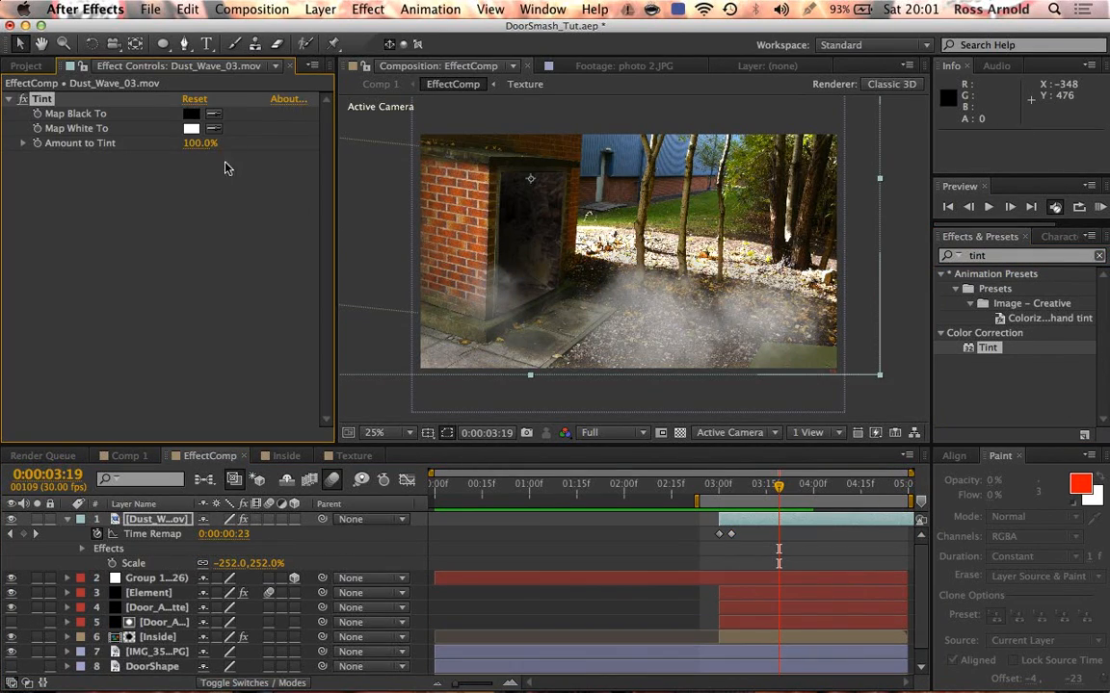
click(197, 145)
text(25)
key(Return)
Step: Preview the tinted dust in EffectComp from just before the smash to check its colour and timing
click(707, 490)
key(space)
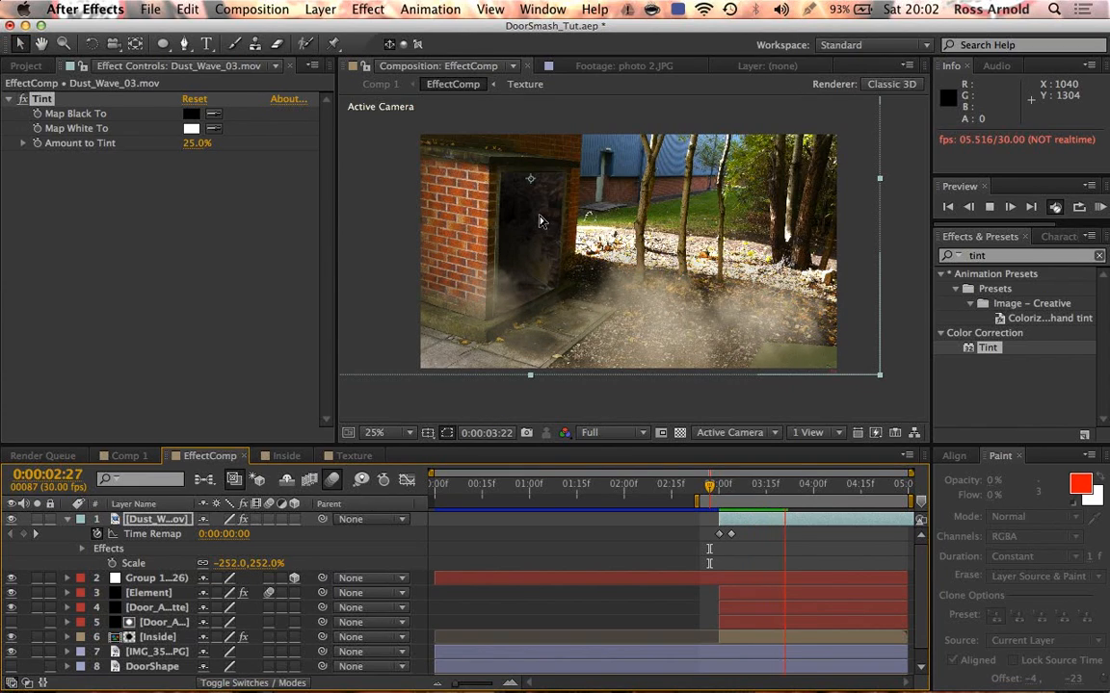
click(813, 483)
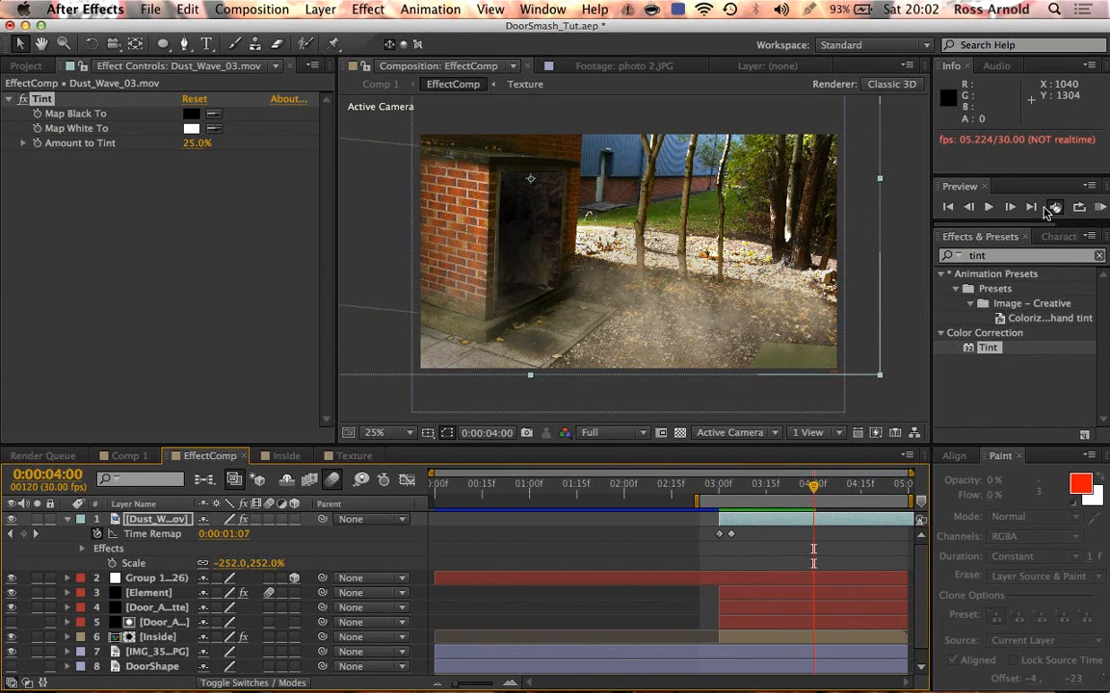
click(1101, 208)
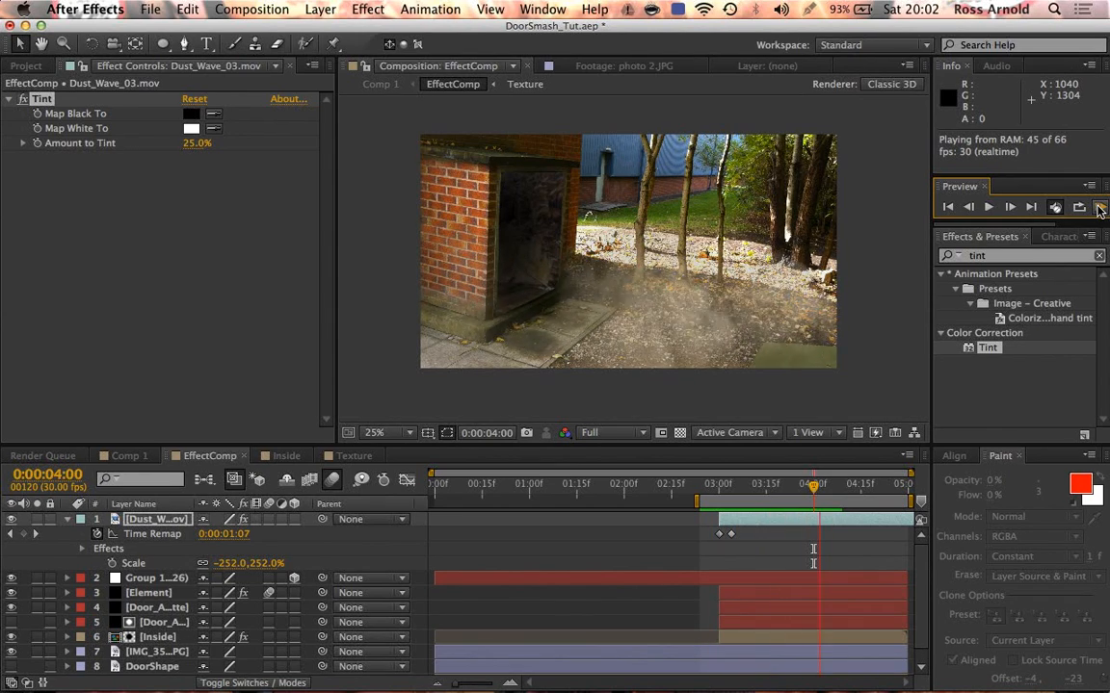
key(space)
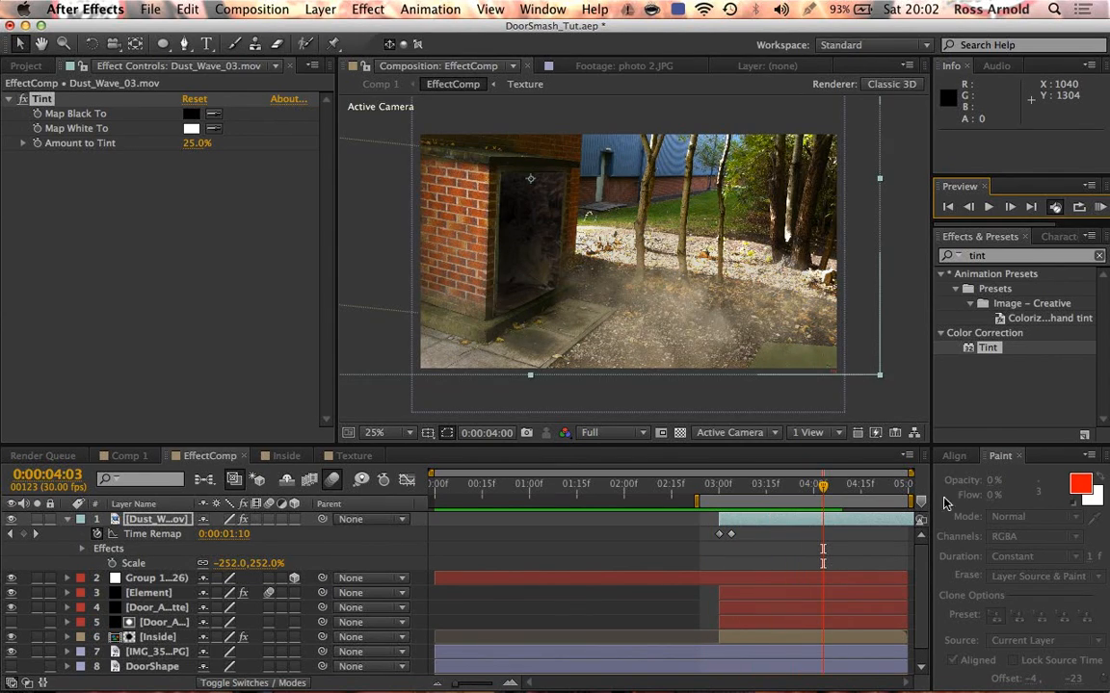
drag(742, 490, 715, 469)
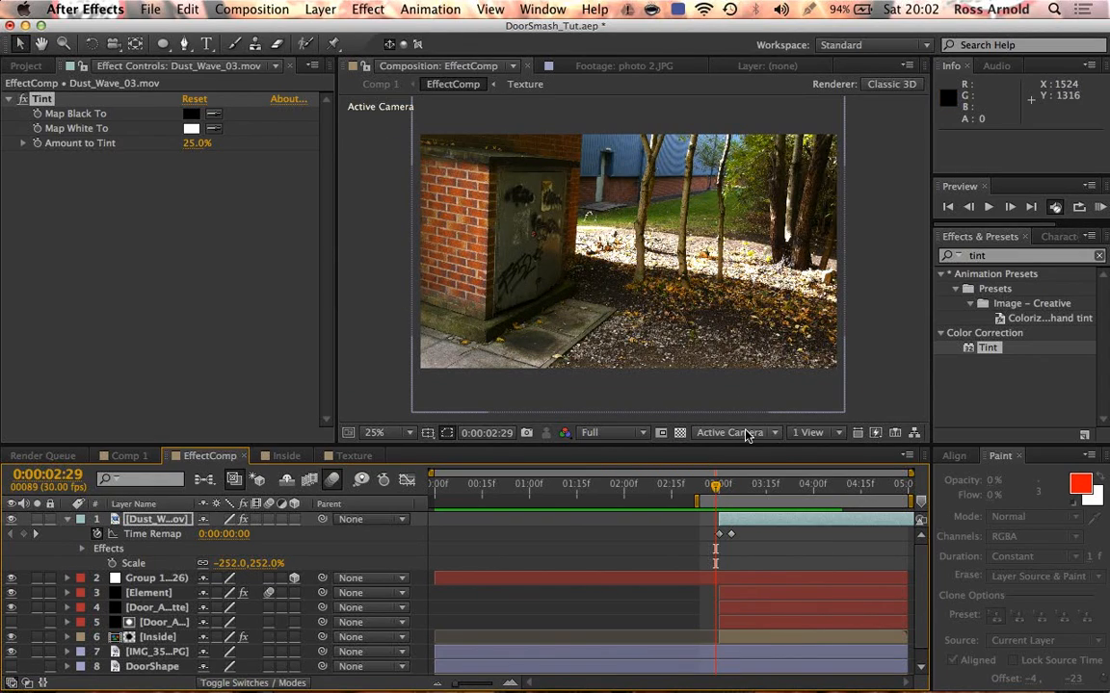
click(1101, 208)
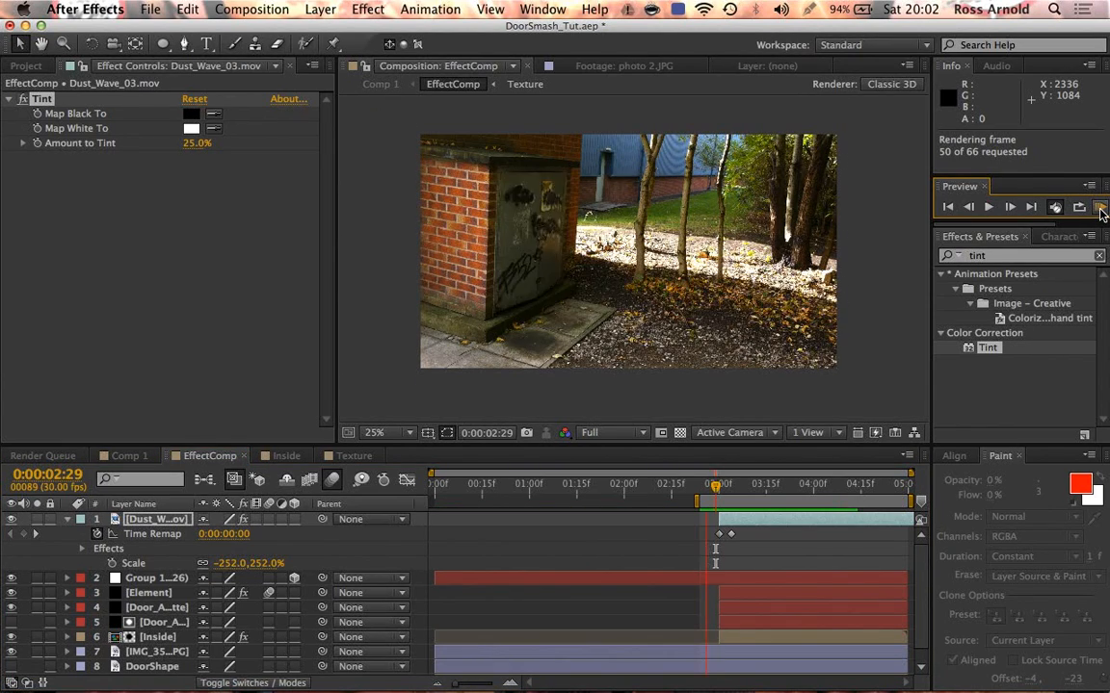
key(space)
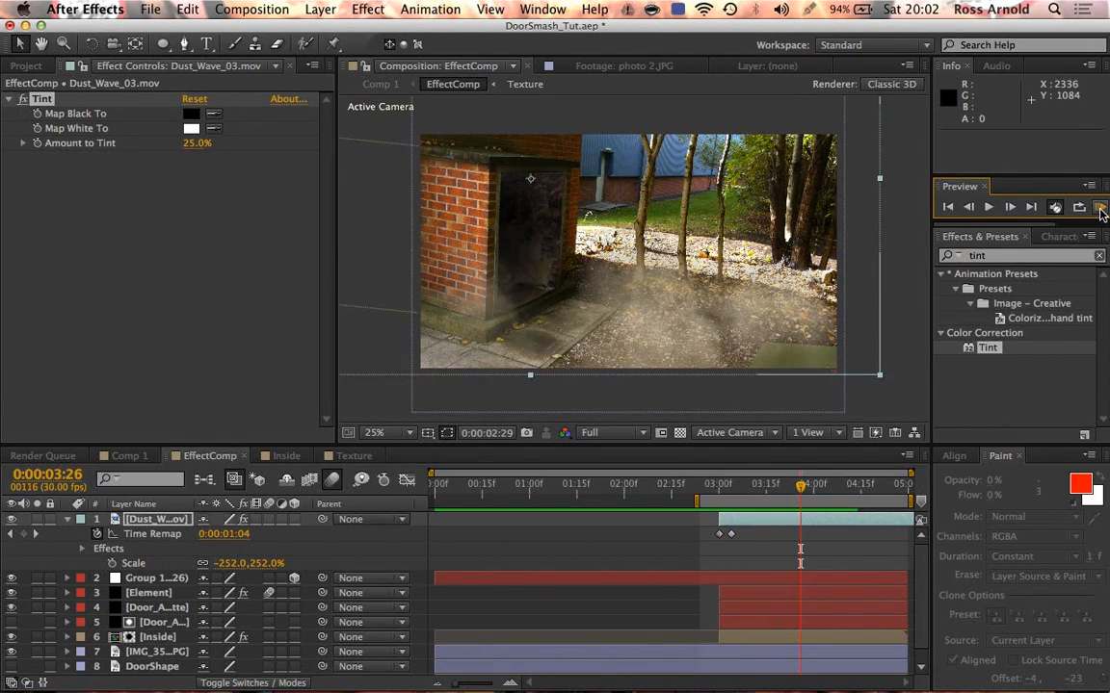
Step: Open Comp 1 and render a RAM preview of the shaking shot with the dust
click(133, 456)
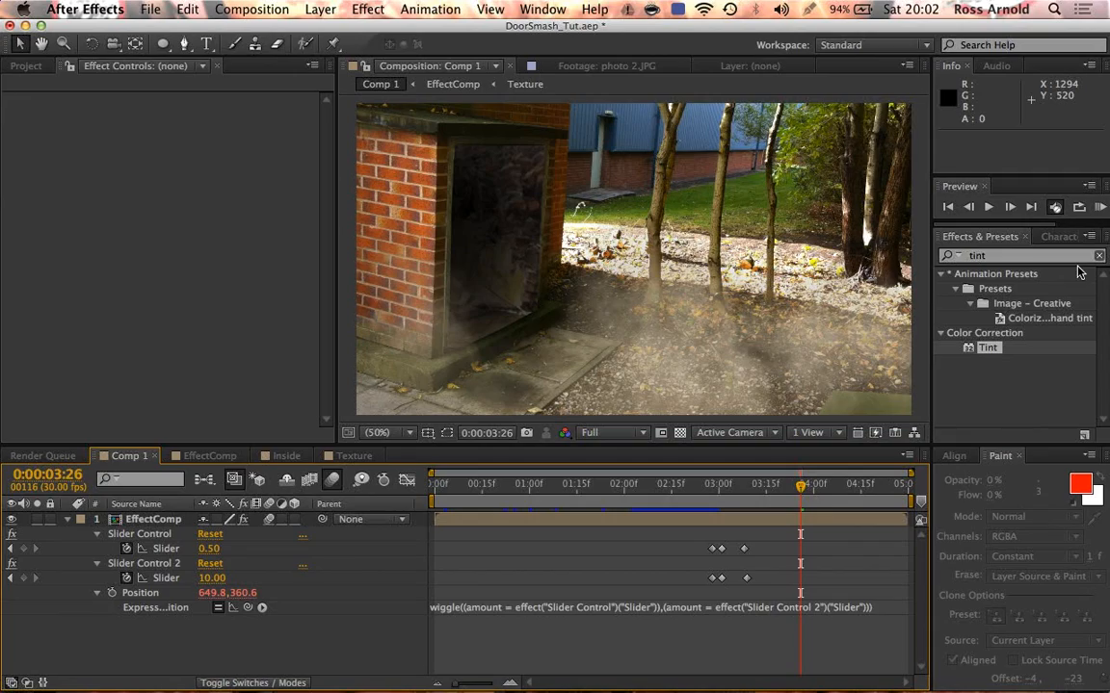
click(1101, 208)
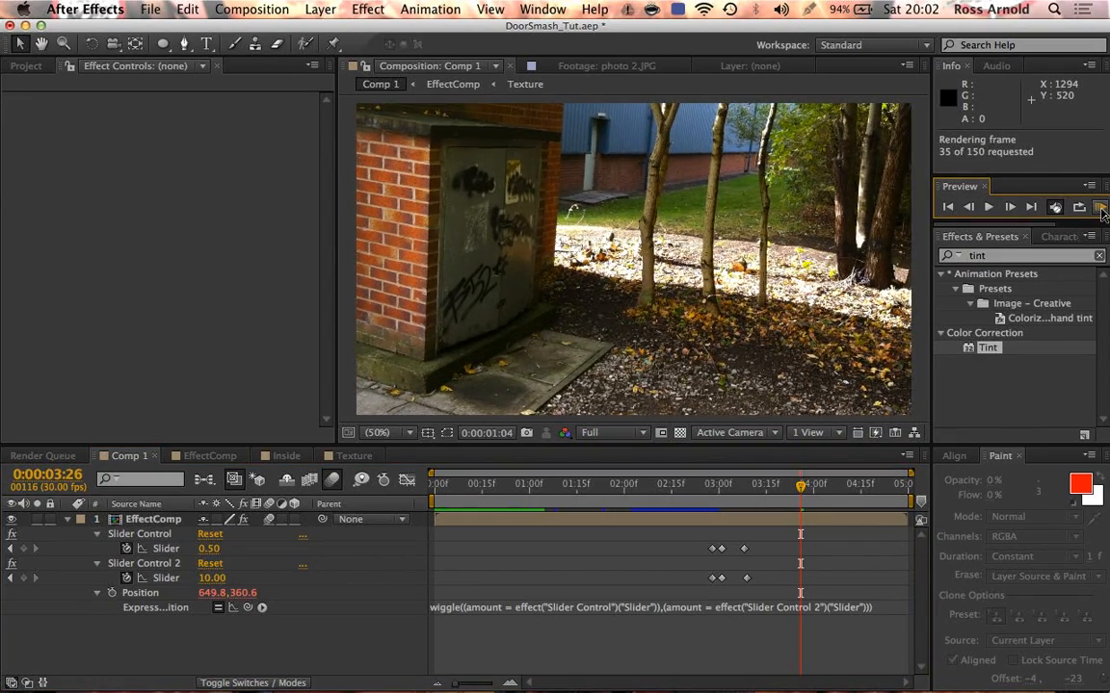